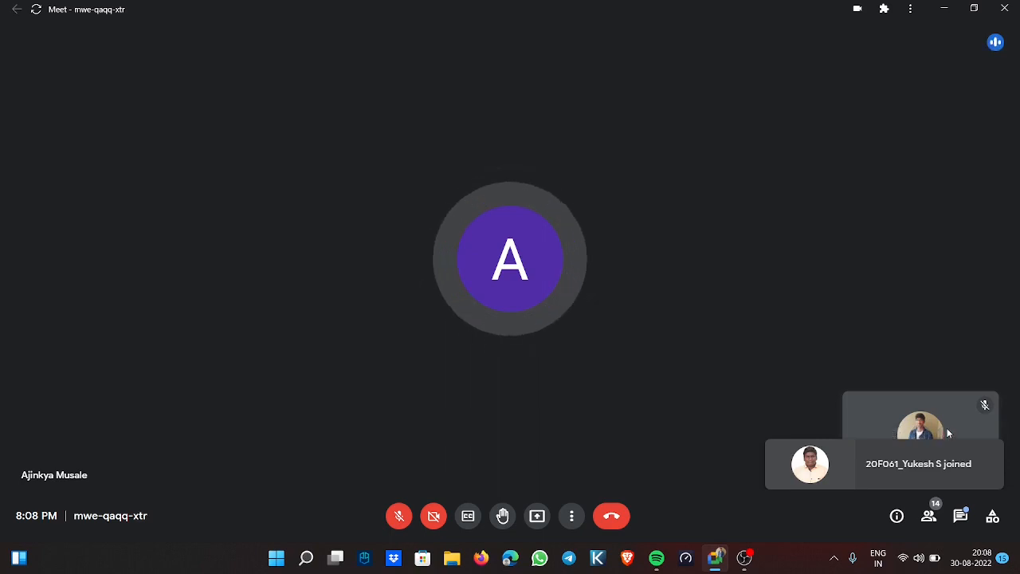
Check the running recording in OBS, return to the Meet call and minimize the self-view tile.
{"action": "left_click", "coordinate": [744, 556]}
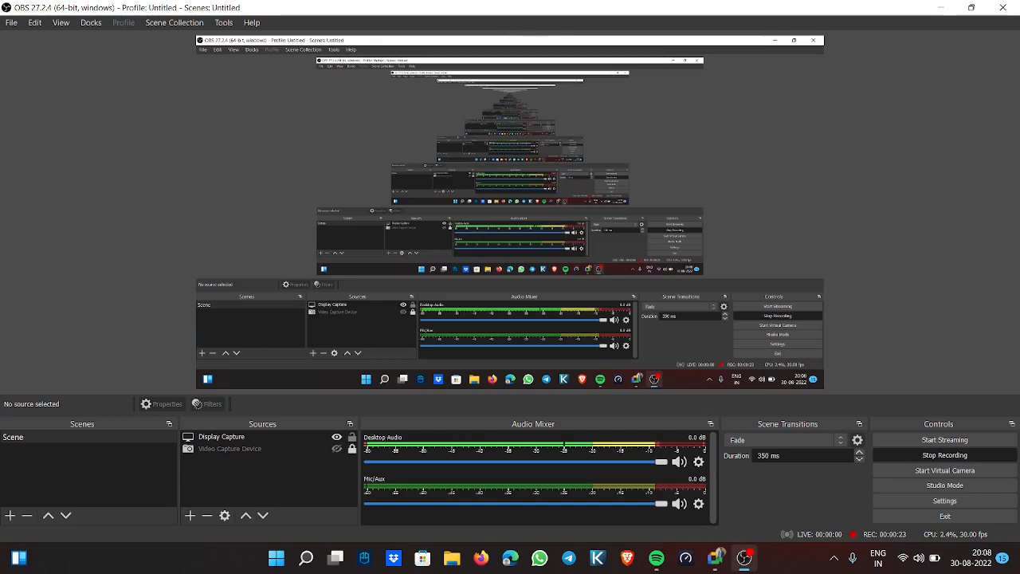
{"action": "left_click", "coordinate": [744, 557]}
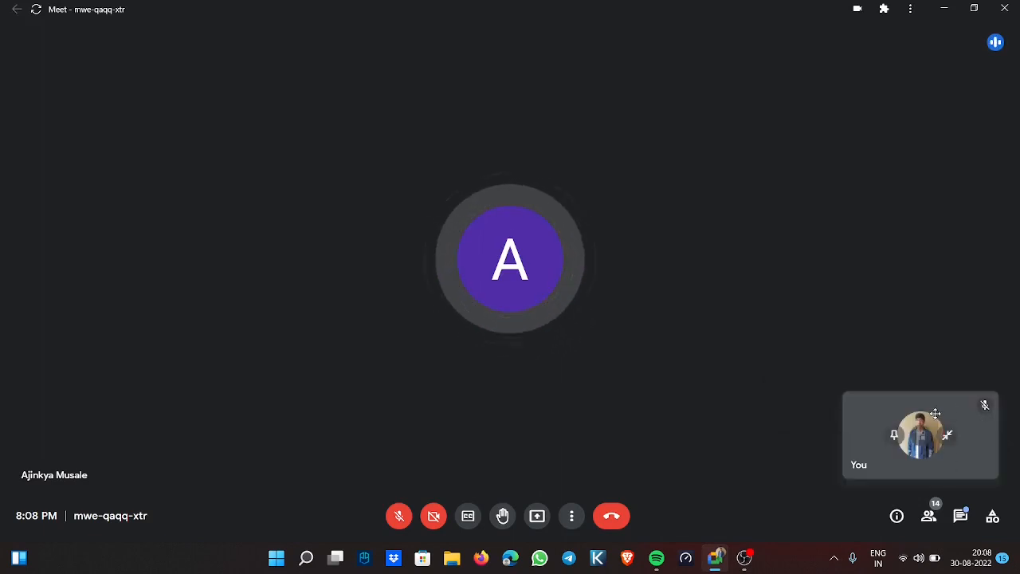
{"action": "left_click", "coordinate": [948, 434]}
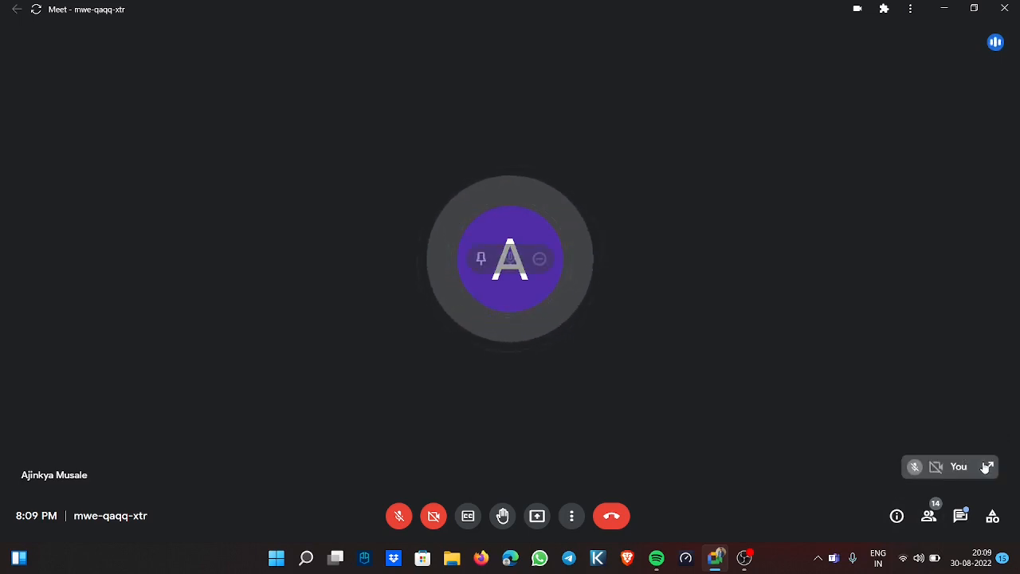
{"action": "left_click", "coordinate": [986, 466]}
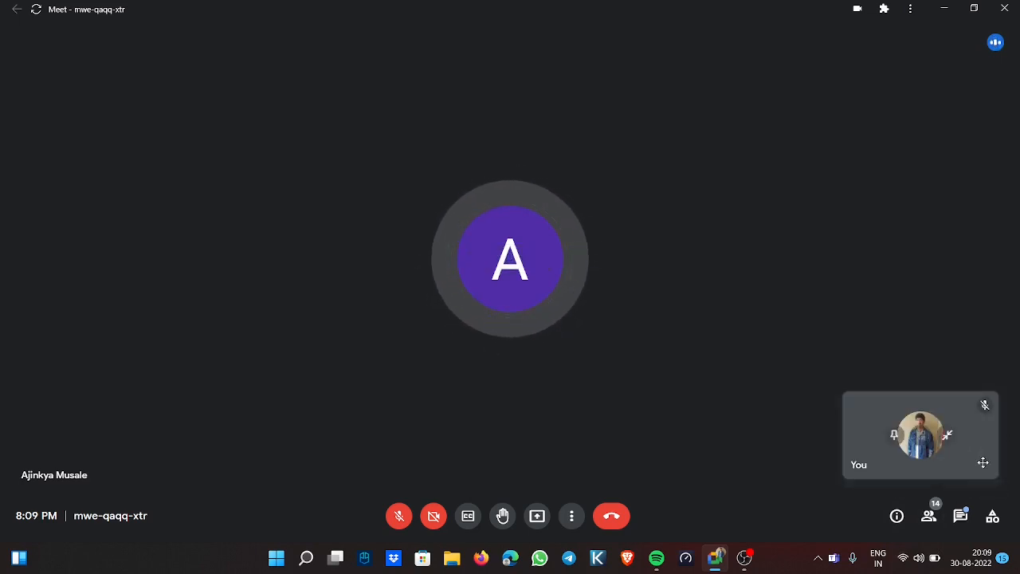
{"action": "left_click", "coordinate": [946, 439]}
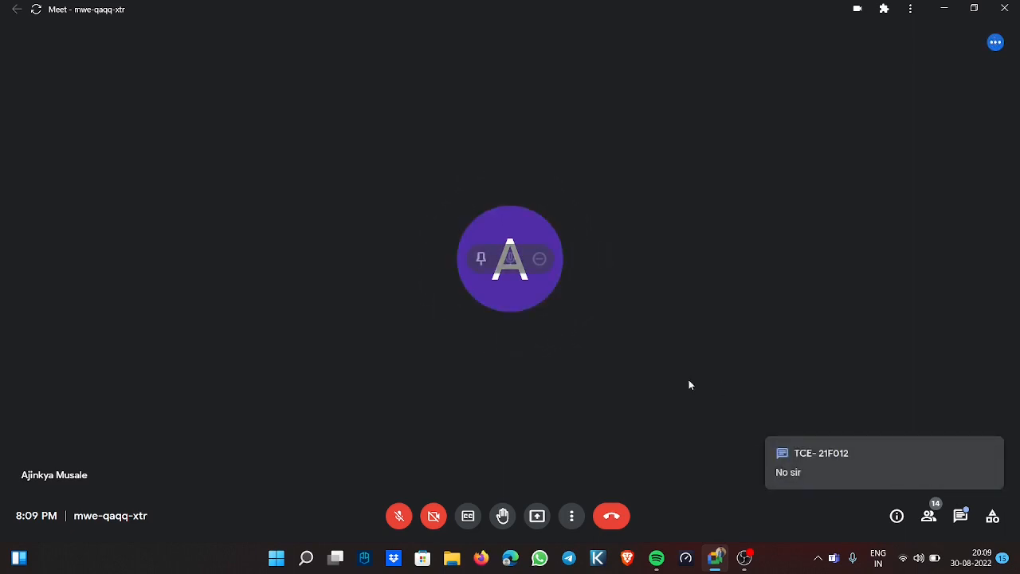
Send the in-call message "no sir" to everyone and close the chat.
{"action": "left_click", "coordinate": [960, 516]}
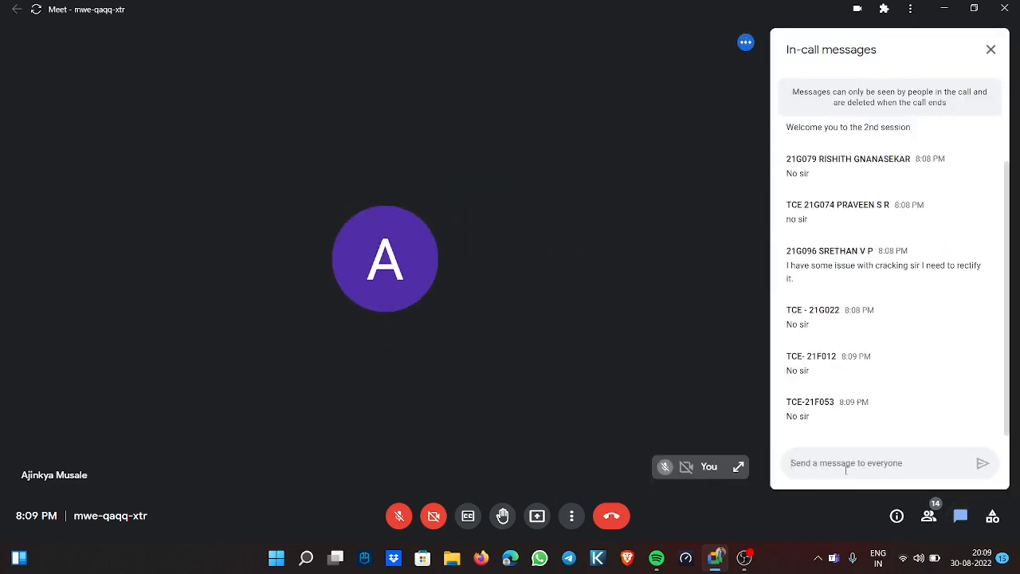
{"action": "type", "text": "no "}
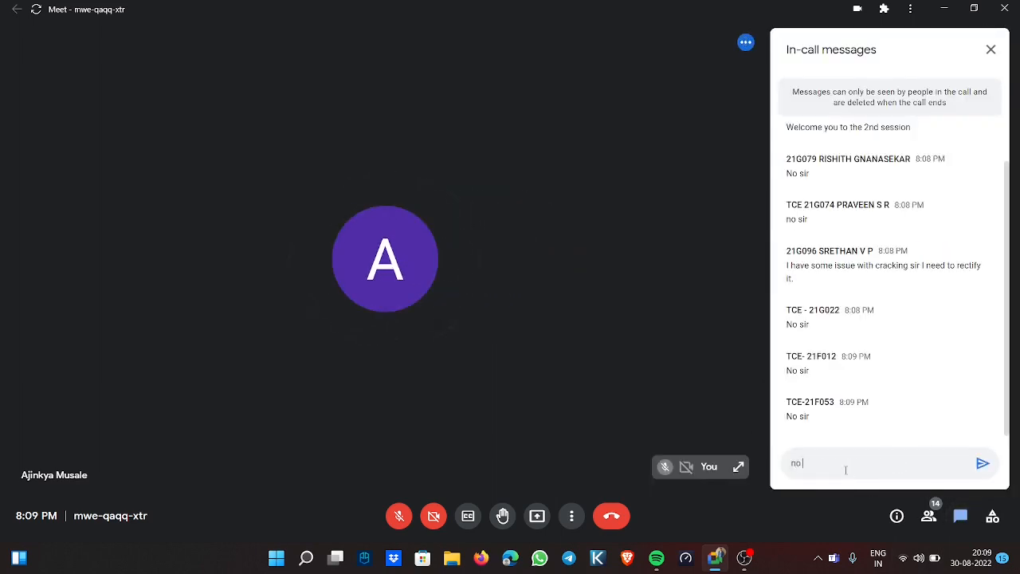
{"action": "type", "text": "sir"}
{"action": "key", "text": "Return"}
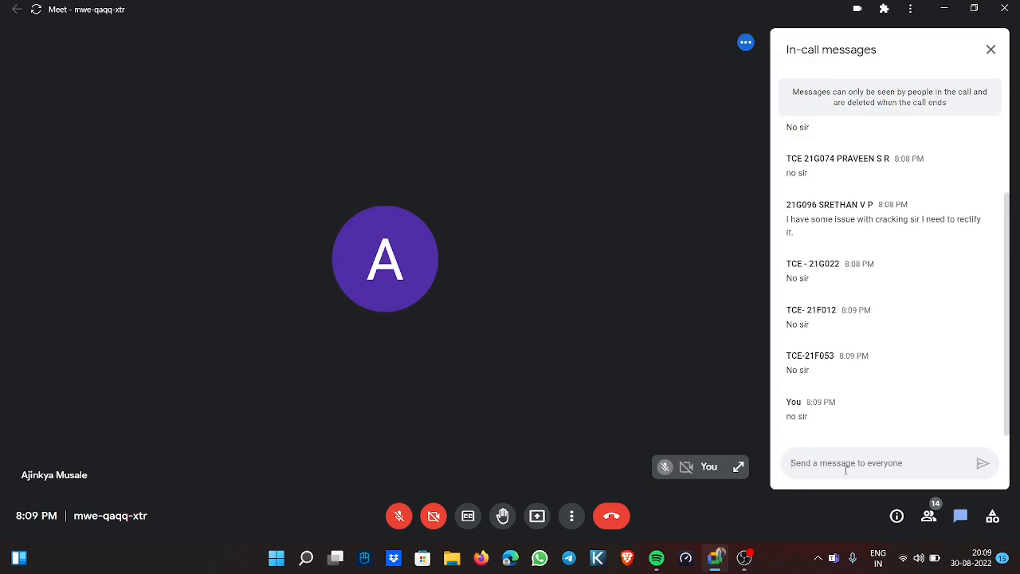
{"action": "left_click", "coordinate": [988, 52]}
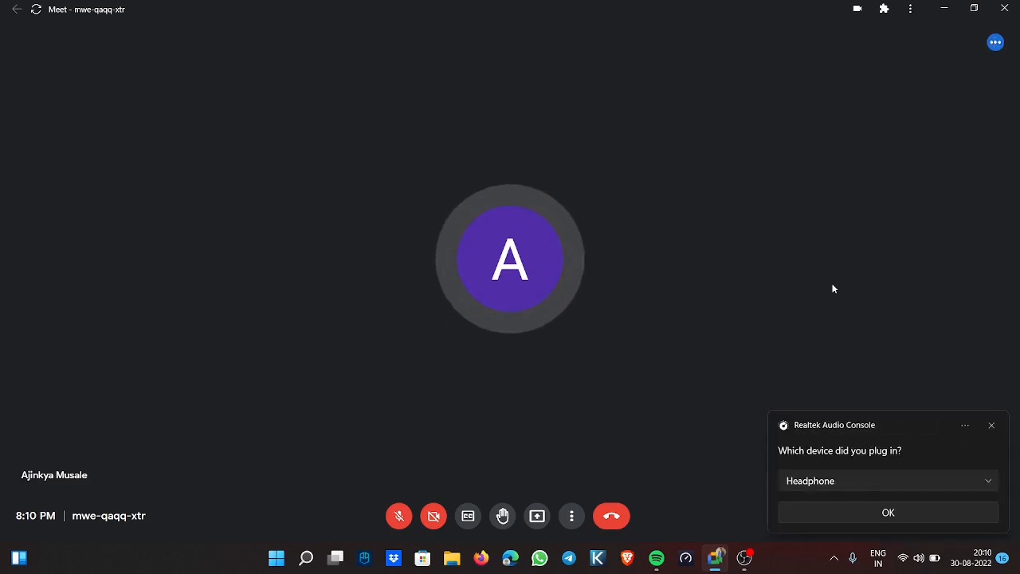
Confirm Headphone as the plugged-in audio device and raise the headphone volume.
{"action": "left_click", "coordinate": [861, 507]}
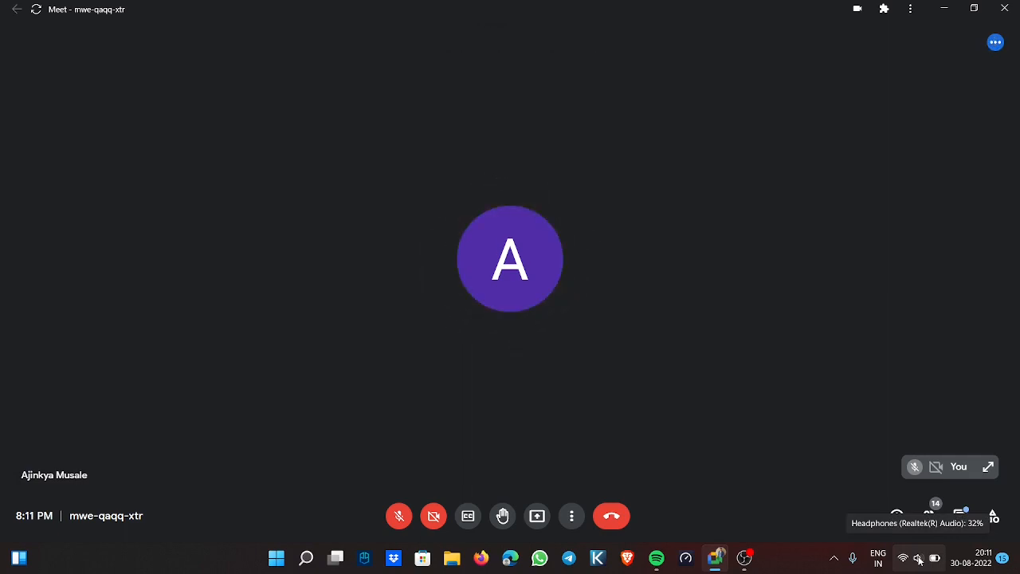
{"action": "scroll", "coordinate": [918, 561], "scroll_direction": "up", "scroll_amount": 20}
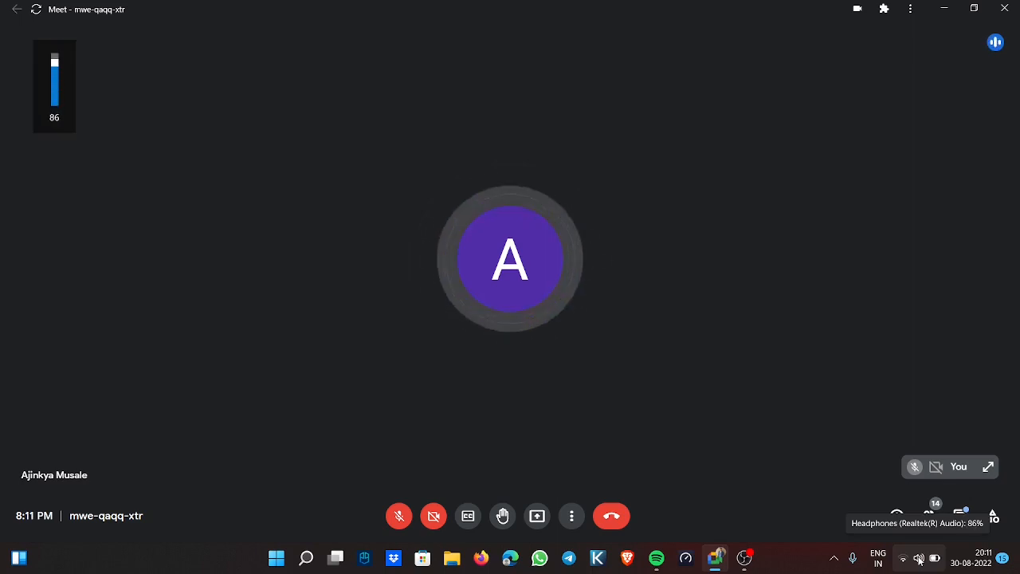
{"action": "scroll", "coordinate": [918, 560], "scroll_direction": "up", "scroll_amount": 5}
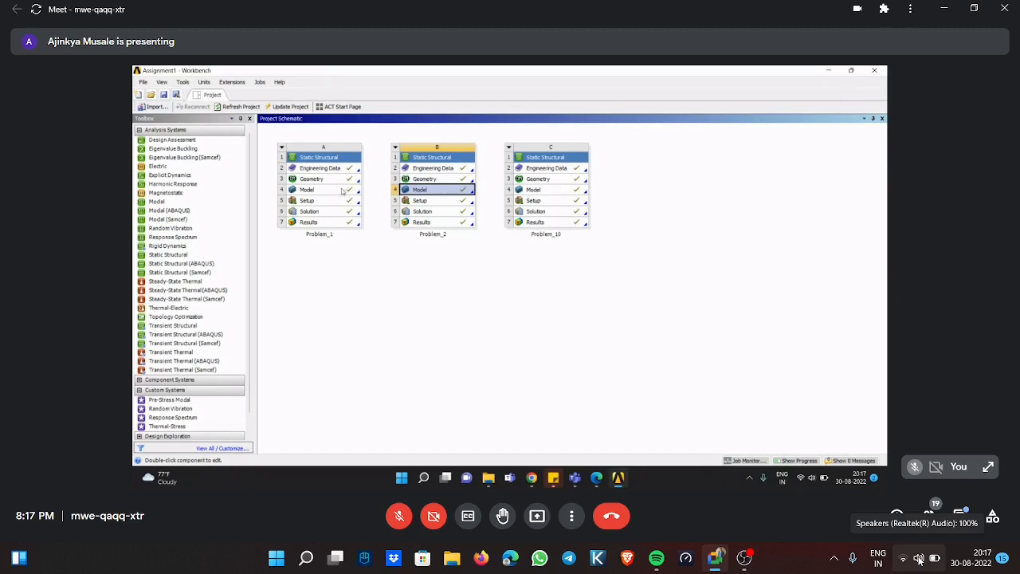
{"action": "left_click", "coordinate": [269, 141]}
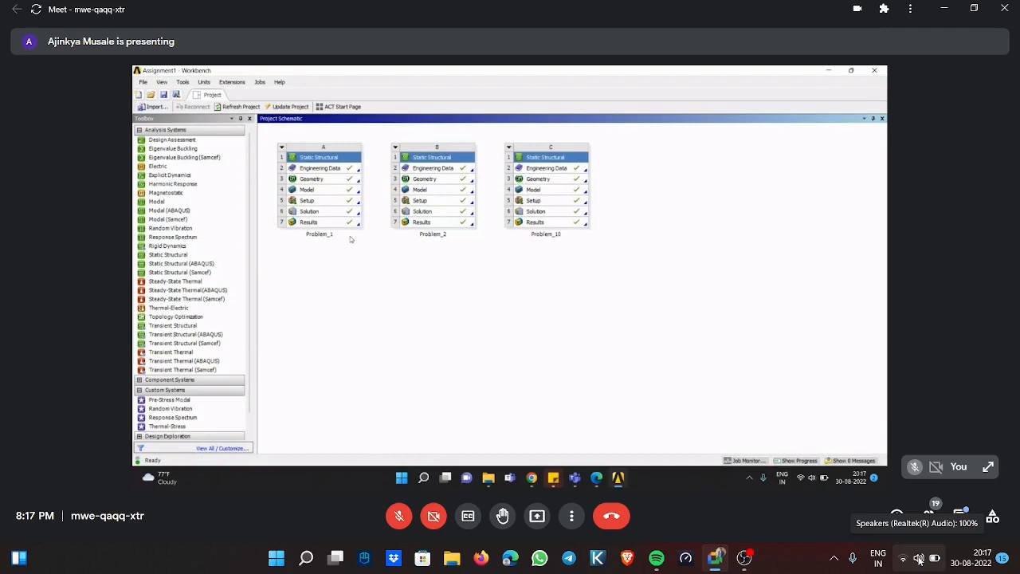
{"action": "left_click", "coordinate": [338, 191]}
{"action": "left_click", "coordinate": [450, 191]}
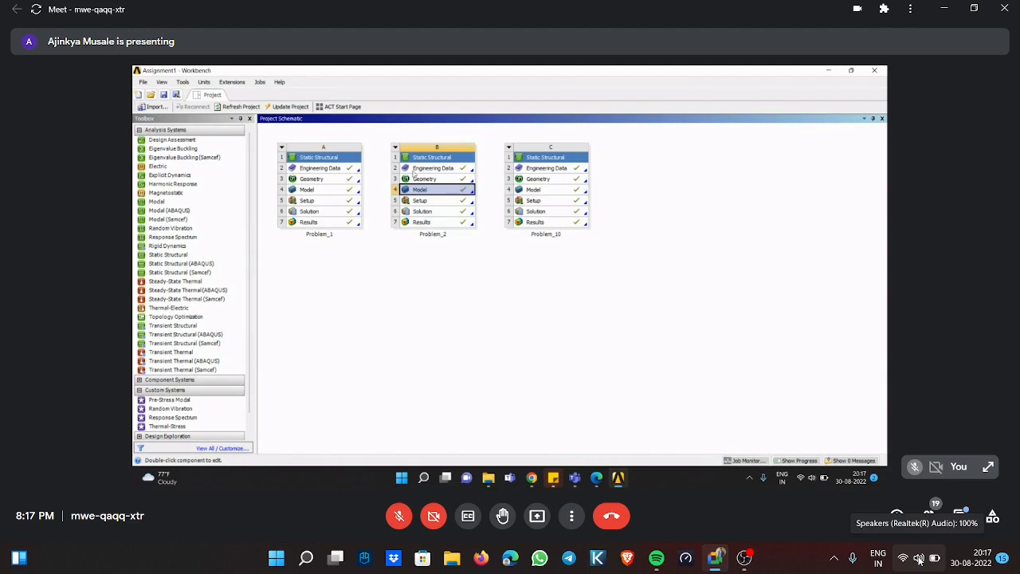
{"action": "left_click", "coordinate": [342, 255]}
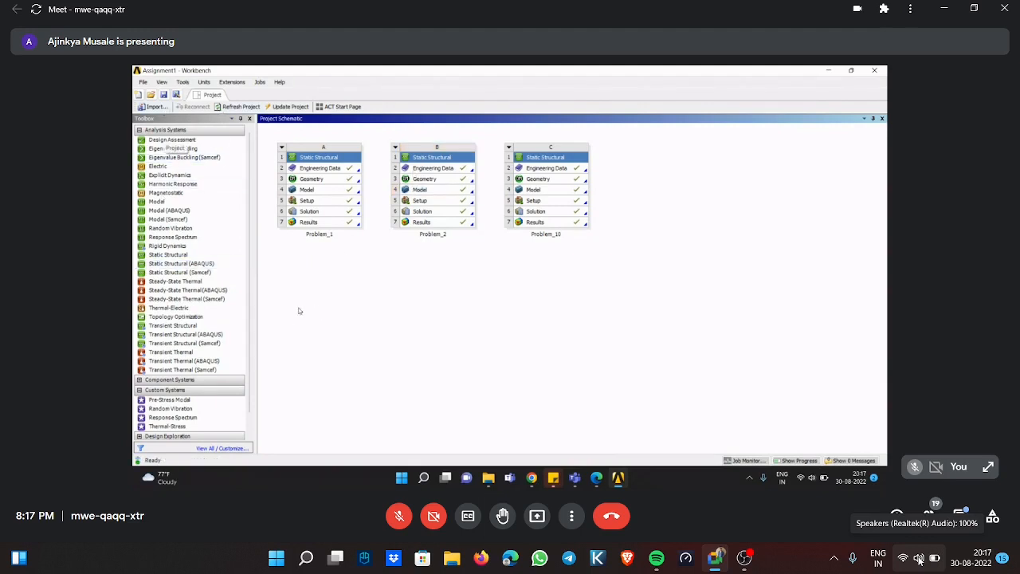
Add a new Static Structural system below Problem_1 in the project schematic and name it Problem_3.
{"action": "left_click", "coordinate": [170, 255]}
{"action": "left_click", "coordinate": [163, 256]}
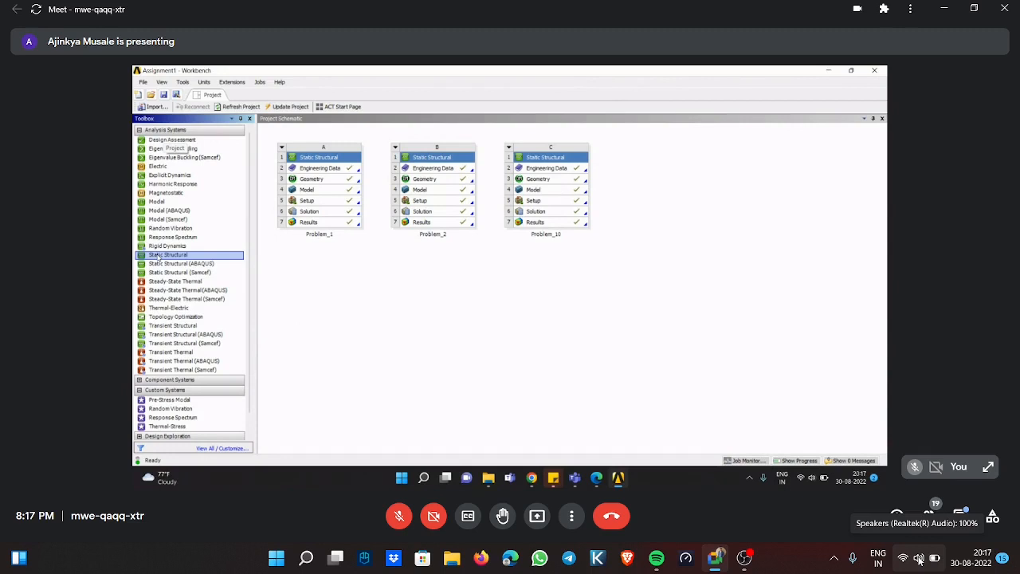
{"action": "left_click_drag", "start_coordinate": [159, 257], "coordinate": [327, 247]}
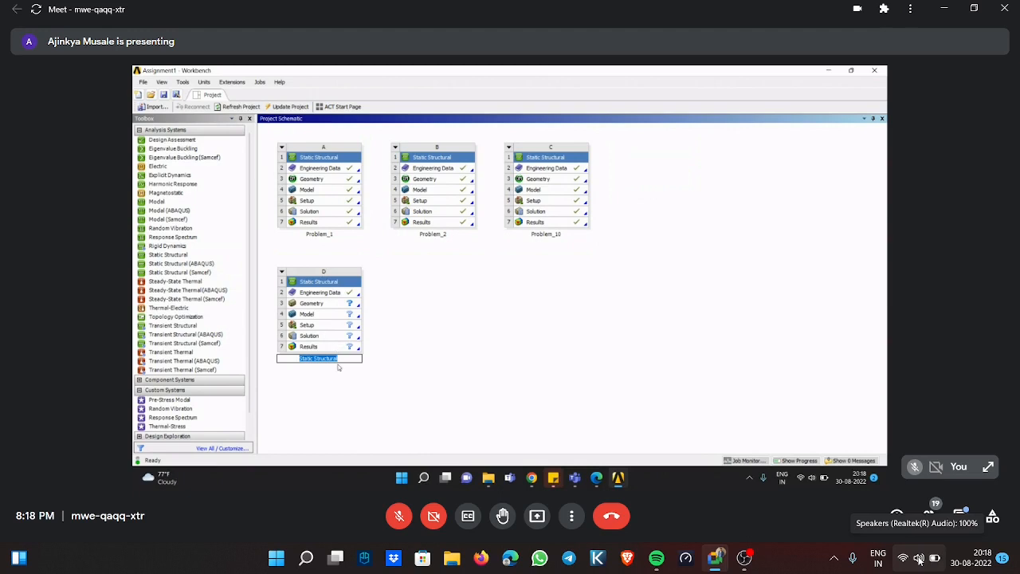
{"action": "type", "text": "Problem_3"}
{"action": "key", "text": "Return"}
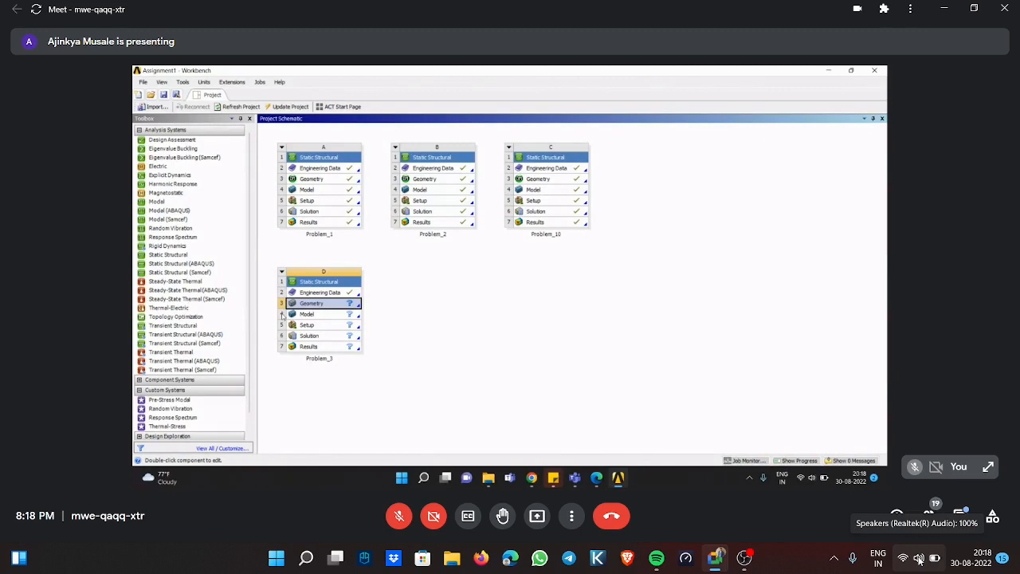
{"action": "left_click", "coordinate": [335, 294]}
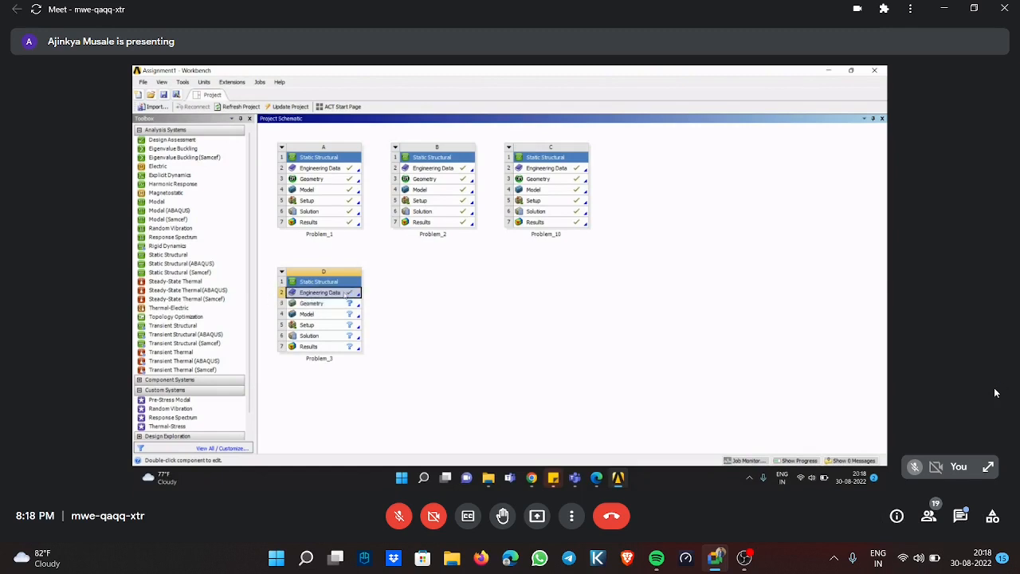
{"action": "left_click", "coordinate": [306, 304]}
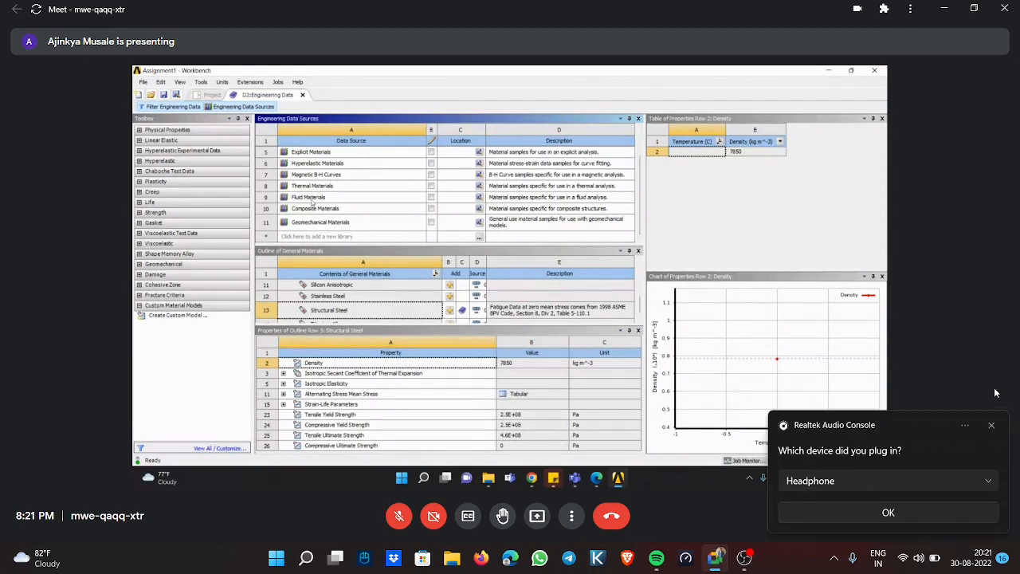
Accept Headphone as the newly plugged-in device, and briefly expand the self-view tile before minimizing it again.
{"action": "left_click", "coordinate": [900, 513]}
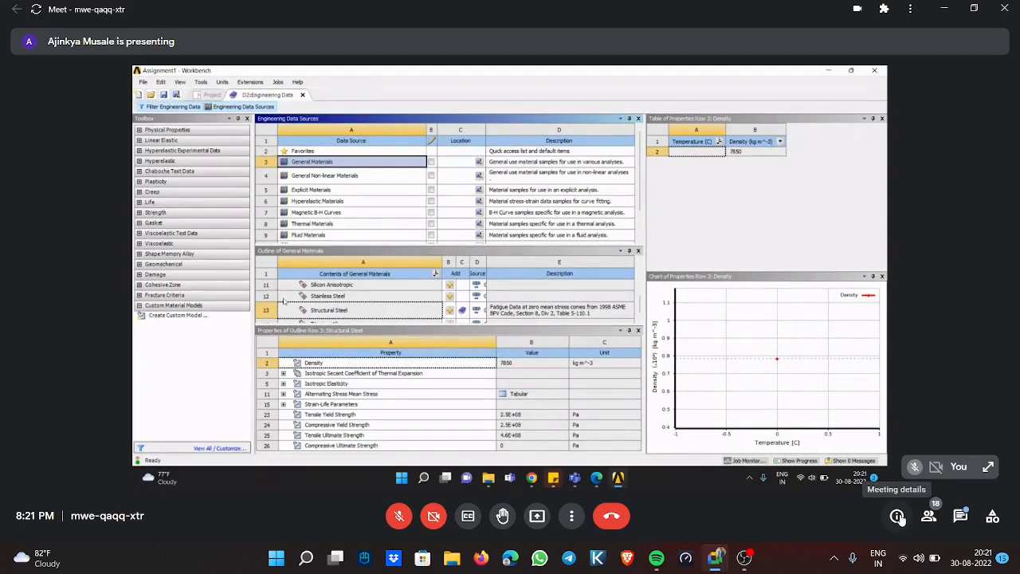
{"action": "left_click", "coordinate": [984, 474]}
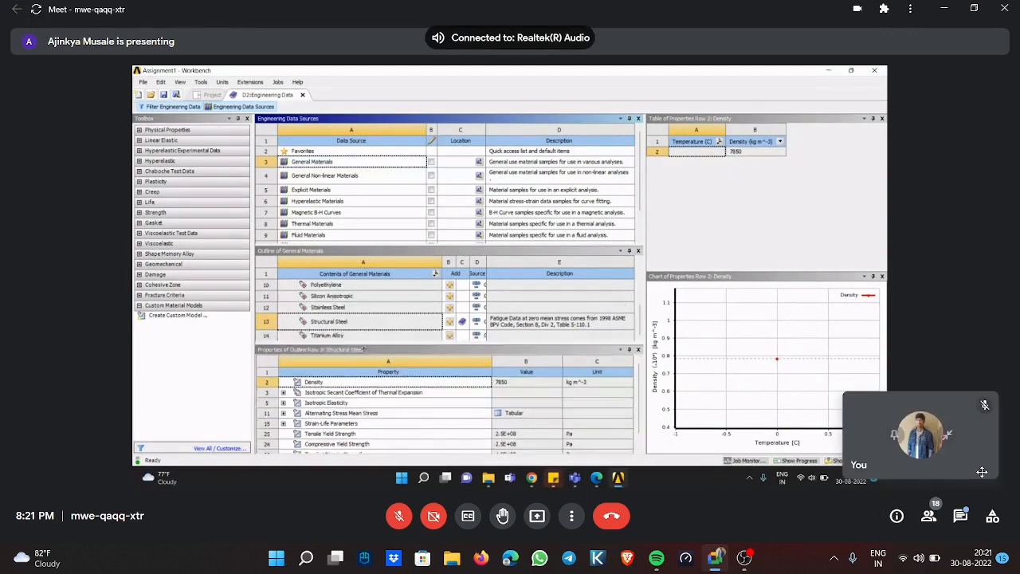
{"action": "left_click", "coordinate": [948, 438]}
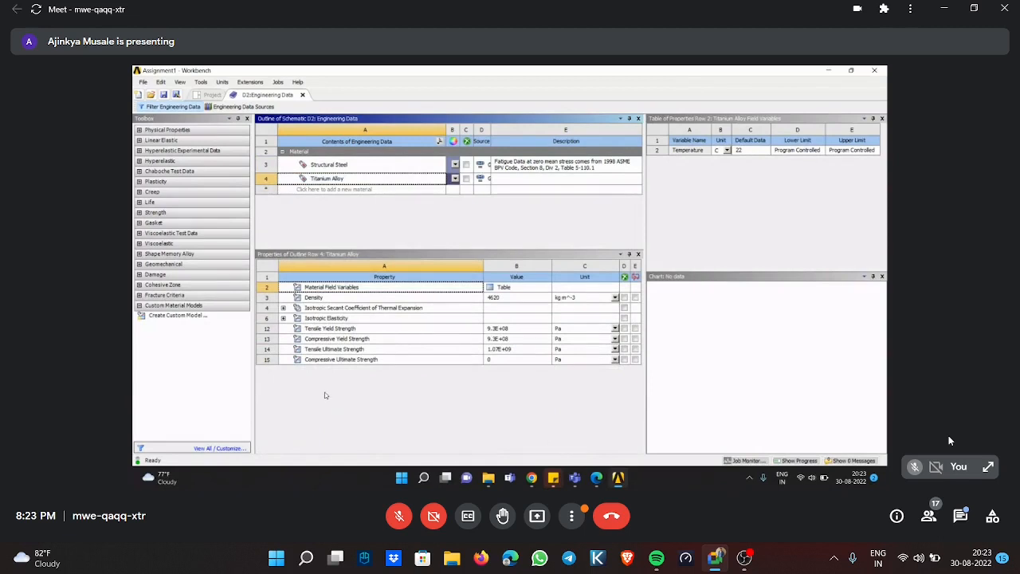
Lower the system volume and switch the Meet window to full screen.
{"action": "key", "text": "XF86AudioRaiseVolume"}
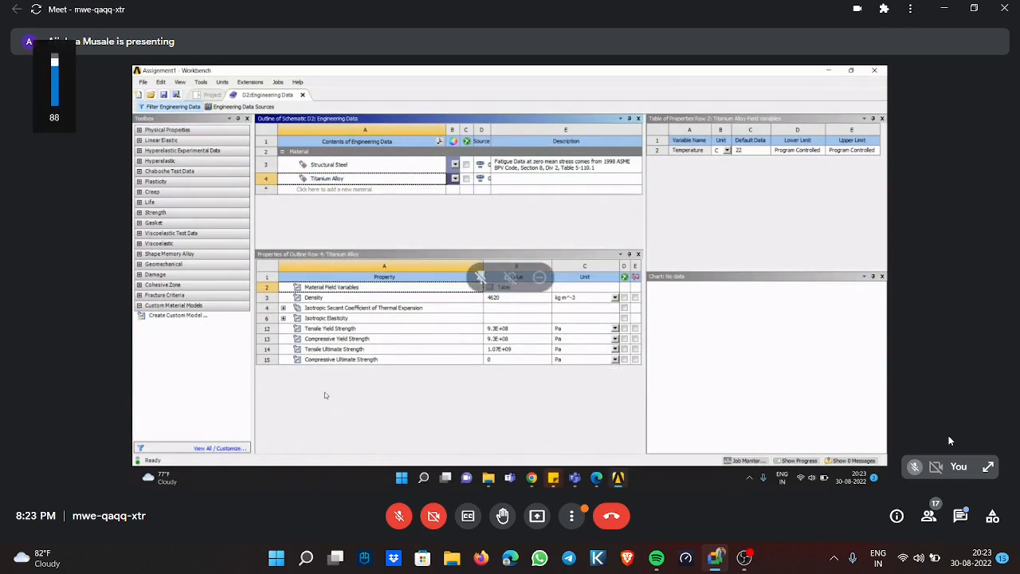
{"action": "key", "text": "XF86AudioLowerVolume"}
{"action": "key", "text": "XF86AudioLowerVolume"}
{"action": "key", "text": "XF86AudioLowerVolume"}
{"action": "key", "text": "XF86AudioLowerVolume"}
{"action": "key", "text": "XF86AudioLowerVolume"}
{"action": "key", "text": "XF86AudioLowerVolume"}
{"action": "key", "text": "XF86AudioLowerVolume"}
{"action": "key", "text": "XF86AudioLowerVolume"}
{"action": "key", "text": "XF86AudioLowerVolume"}
{"action": "key", "text": "XF86AudioLowerVolume"}
{"action": "key", "text": "XF86AudioLowerVolume"}
{"action": "key", "text": "XF86AudioLowerVolume"}
{"action": "key", "text": "XF86AudioLowerVolume"}
{"action": "key", "text": "XF86AudioLowerVolume"}
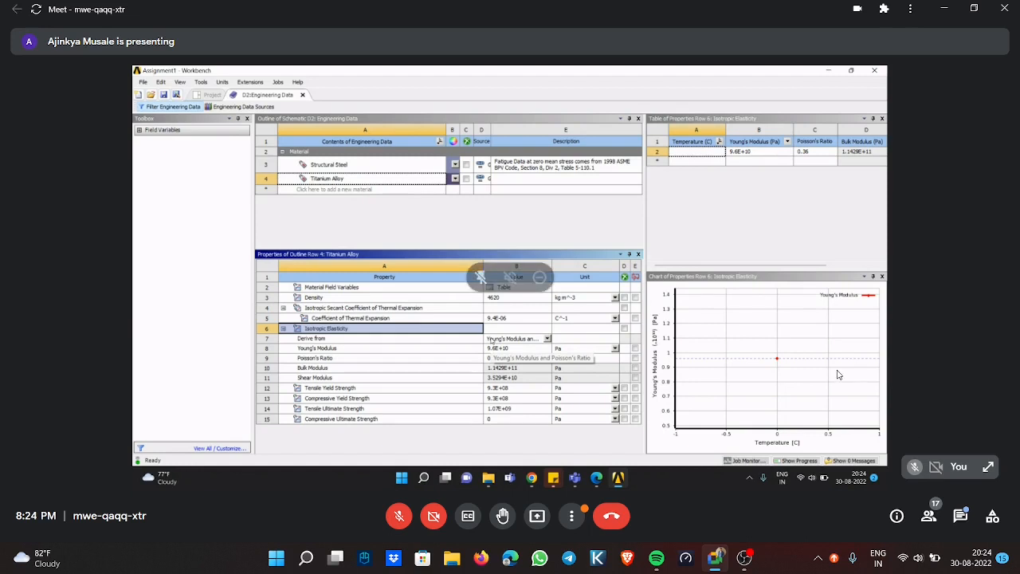
{"action": "key", "text": "F11"}
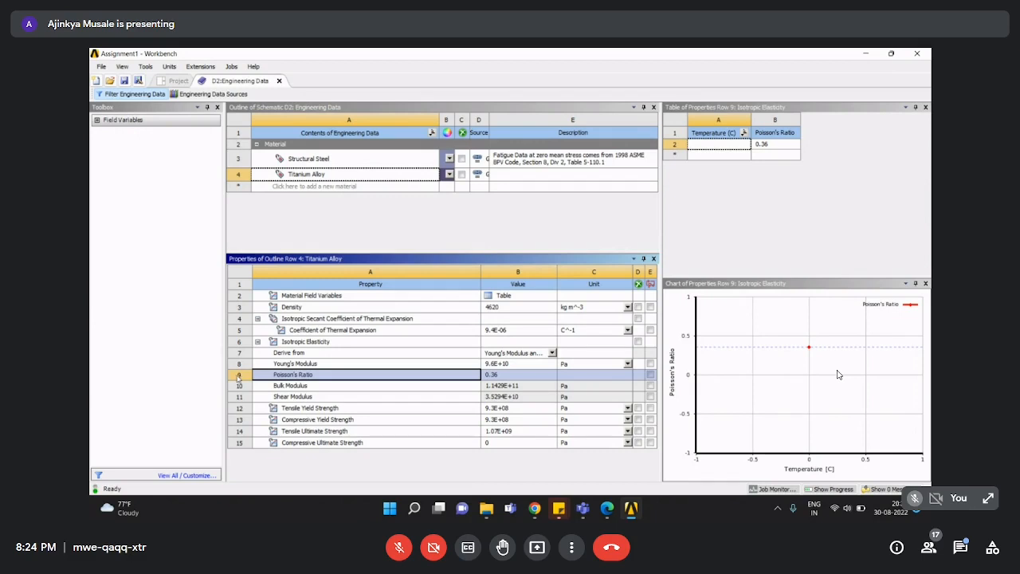
Examine Titanium Alloy's Young's Modulus and Poisson's Ratio rows, and bring up Problem 3 in the CAE assignment PDF.
{"action": "left_click", "coordinate": [246, 364]}
{"action": "left_click", "coordinate": [246, 373]}
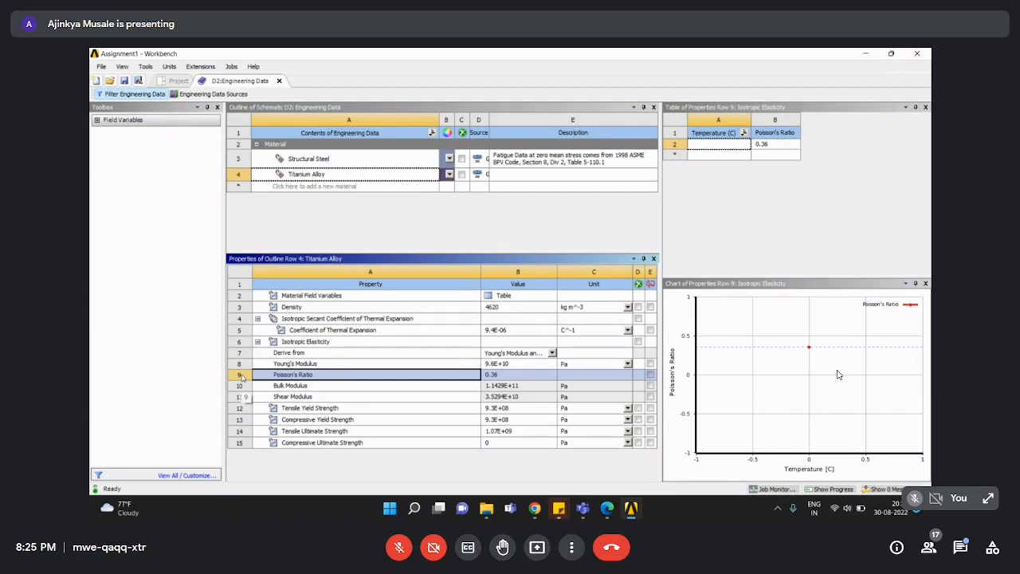
{"action": "left_click", "coordinate": [608, 511]}
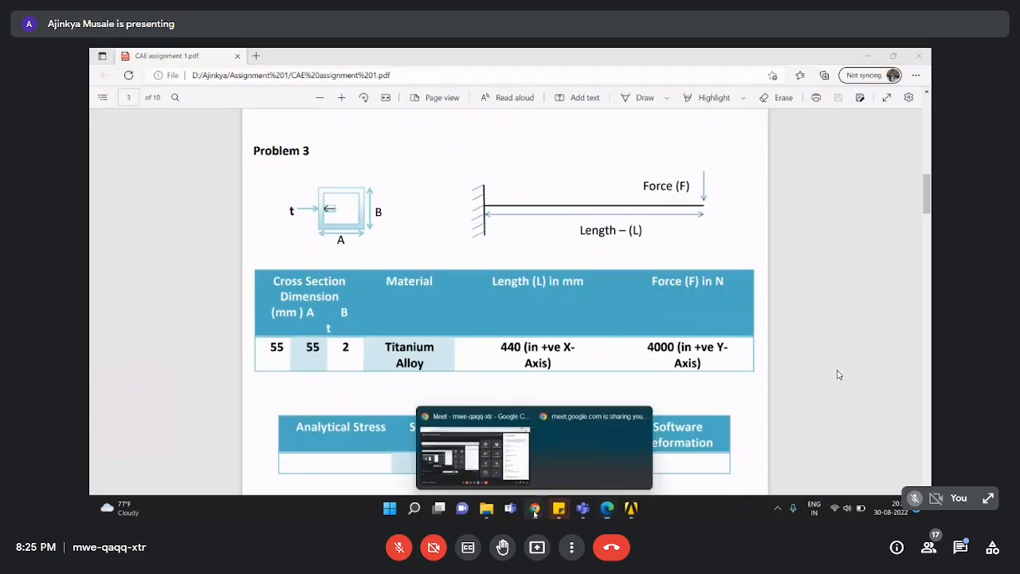
In the presenter's Meet call, close the in-call messages and show the participant list.
{"action": "left_click", "coordinate": [488, 456]}
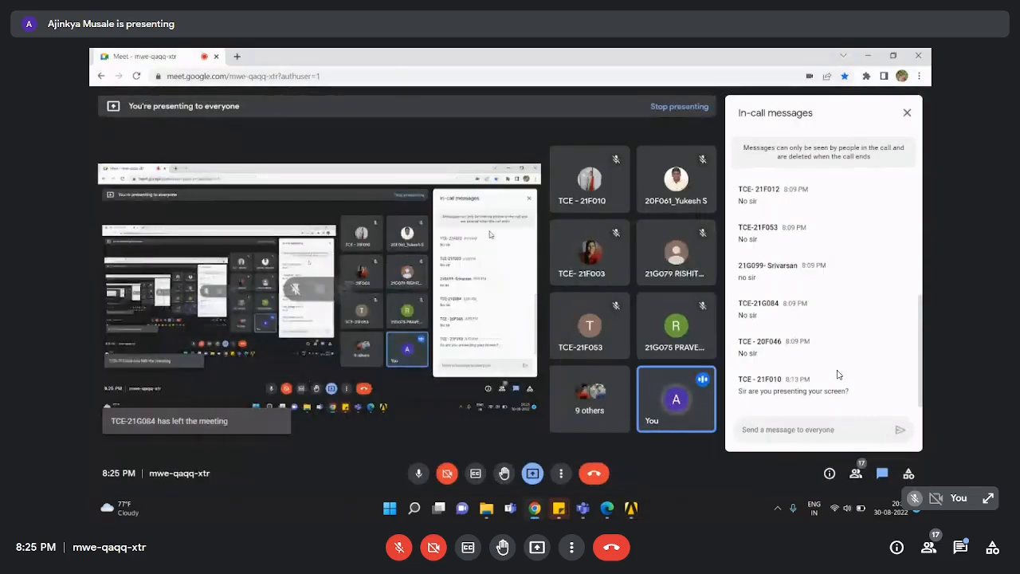
{"action": "left_click", "coordinate": [907, 114]}
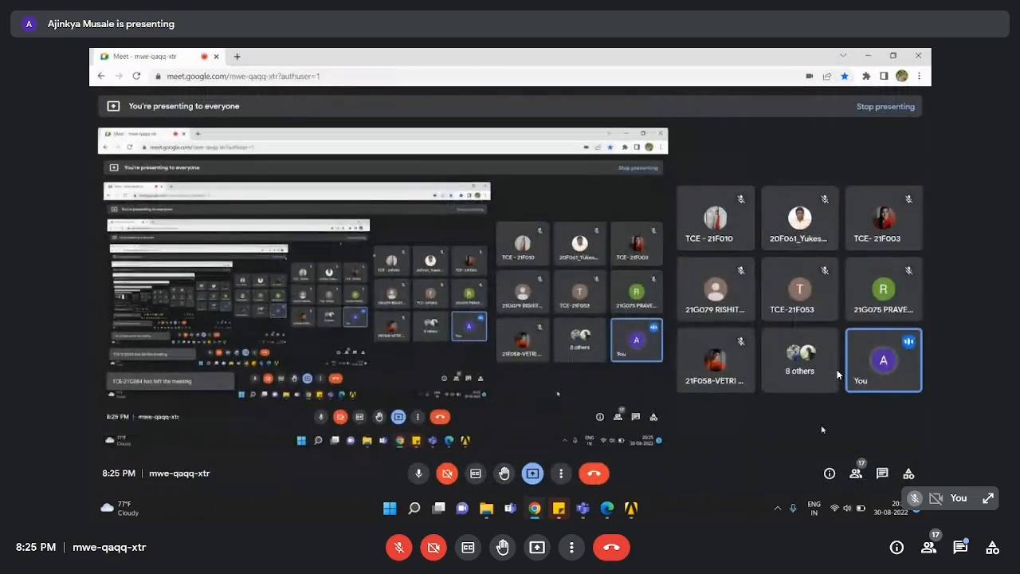
{"action": "left_click", "coordinate": [859, 476]}
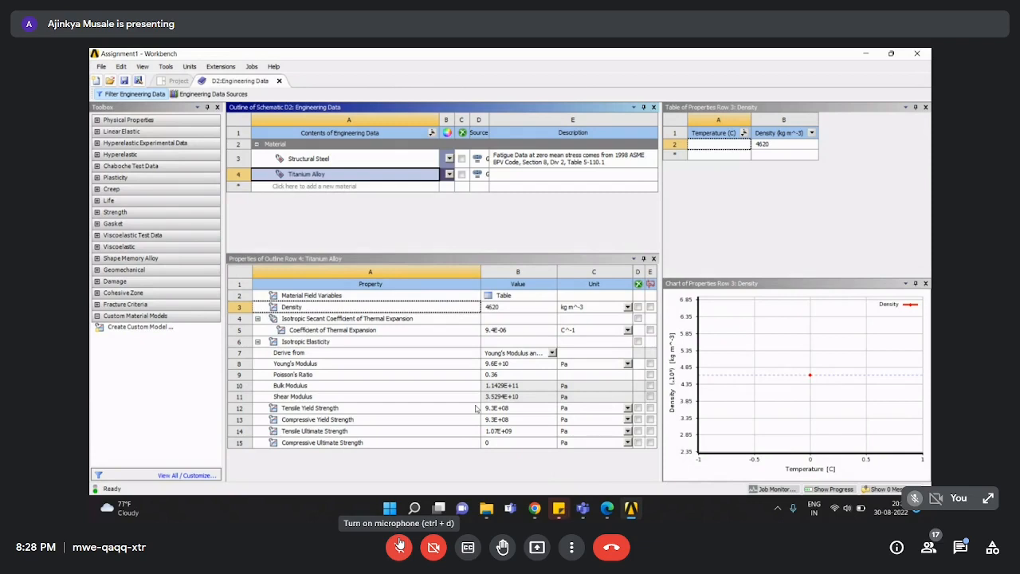
Collapse the Isotropic Secant Coefficient of Thermal Expansion and Isotropic Elasticity properties of Titanium Alloy, and select the material.
{"action": "left_click", "coordinate": [470, 430]}
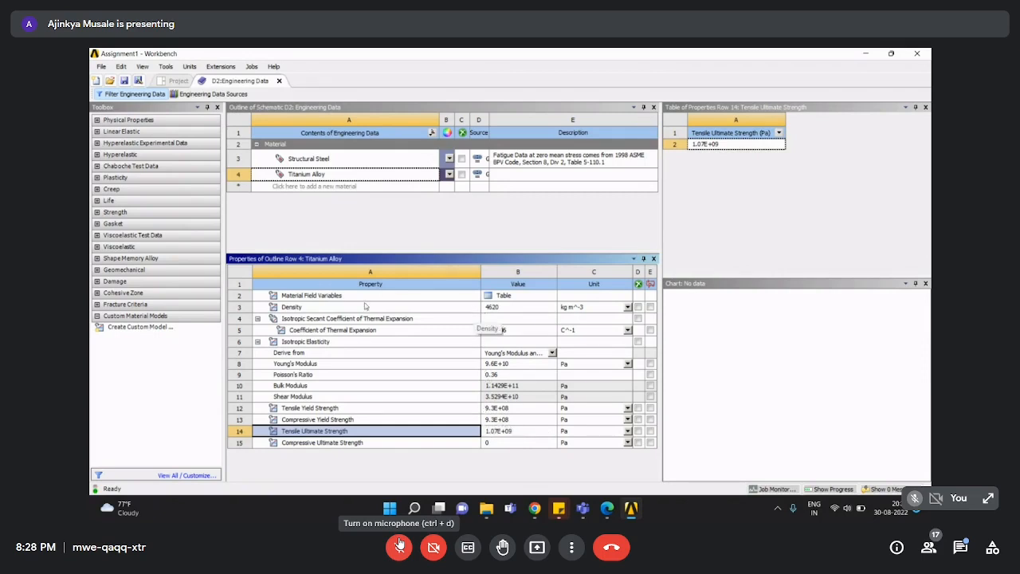
{"action": "left_click", "coordinate": [257, 319]}
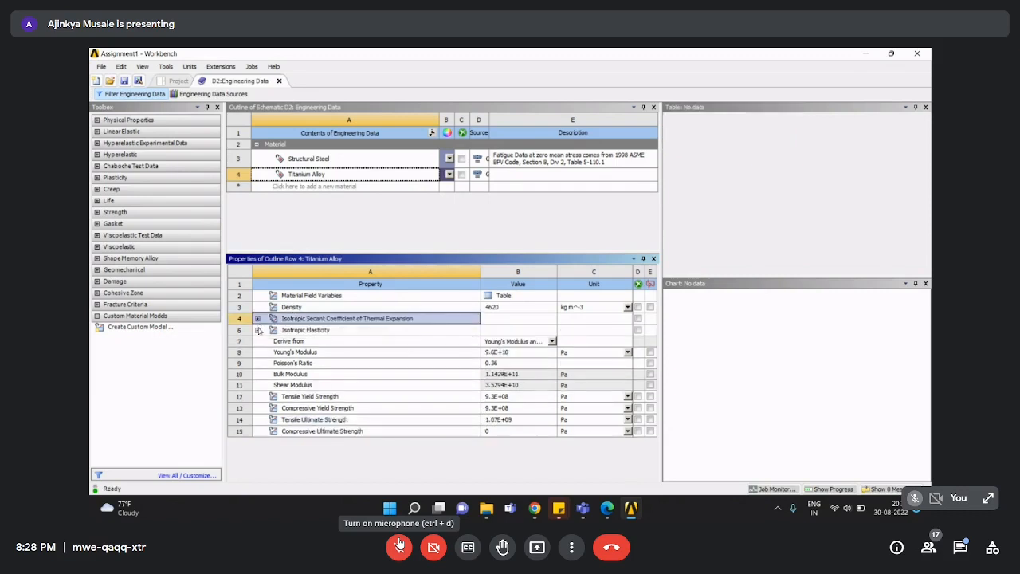
{"action": "left_click", "coordinate": [257, 330]}
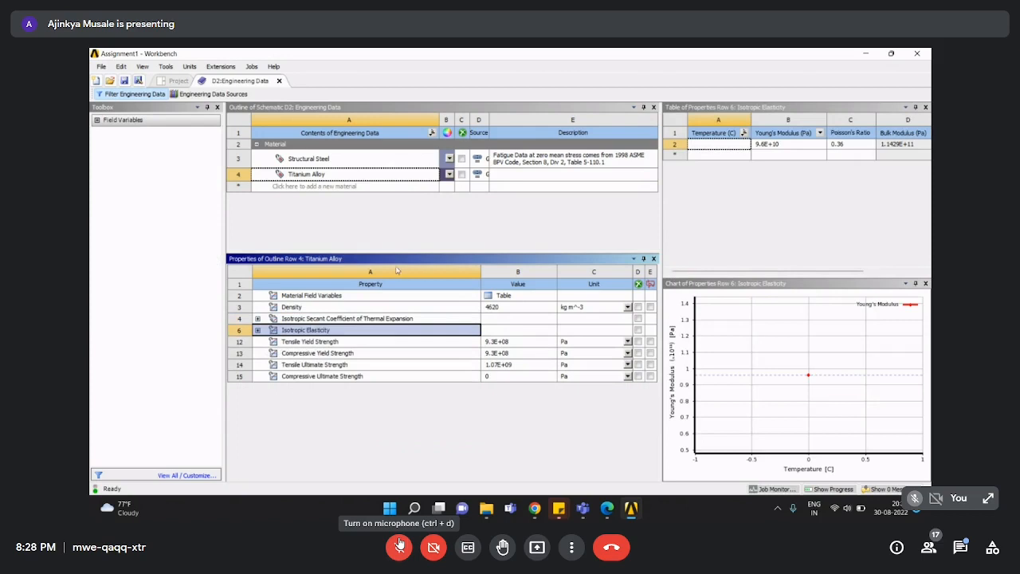
{"action": "left_click", "coordinate": [293, 174]}
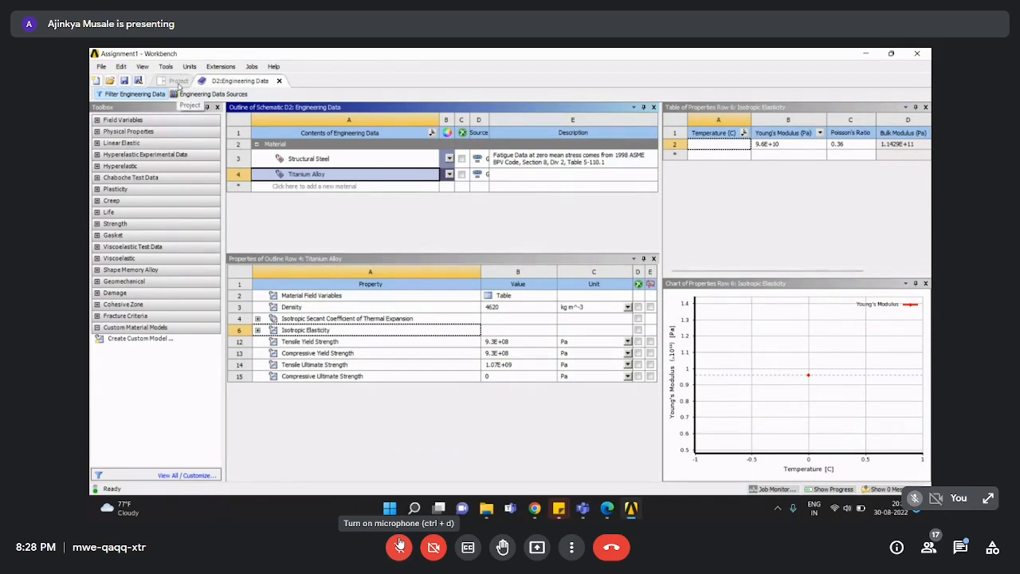
Close Engineering Data and start a new DesignModeler geometry for the Problem_3 static structural system.
{"action": "left_click", "coordinate": [280, 82]}
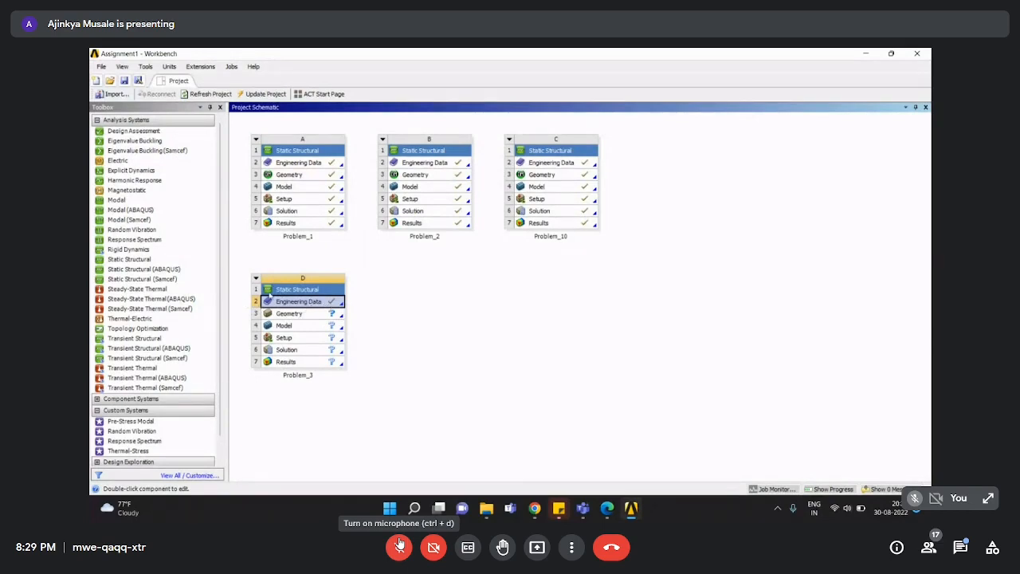
{"action": "left_click", "coordinate": [296, 314]}
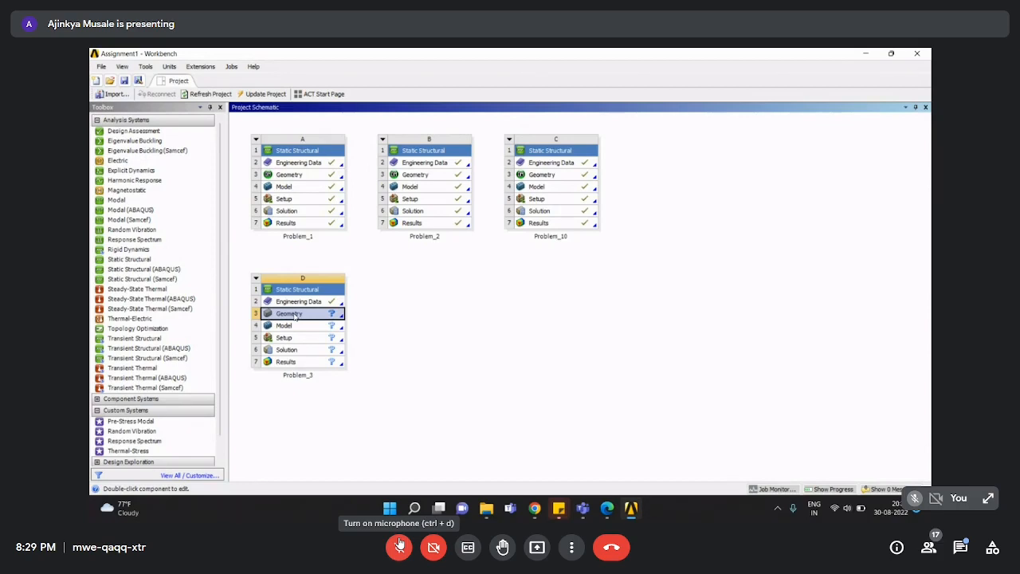
{"action": "right_click", "coordinate": [296, 316]}
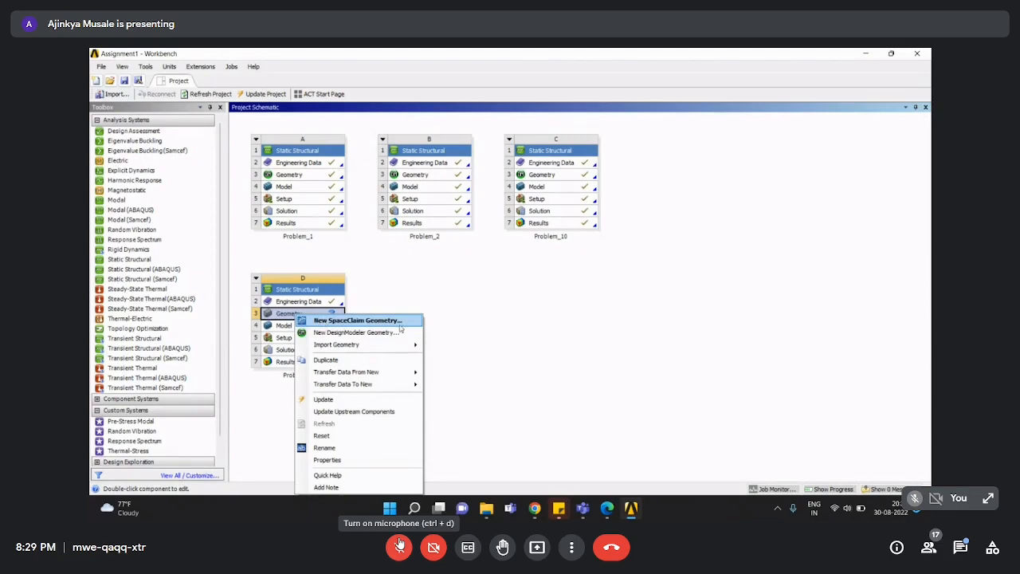
{"action": "left_click", "coordinate": [356, 332]}
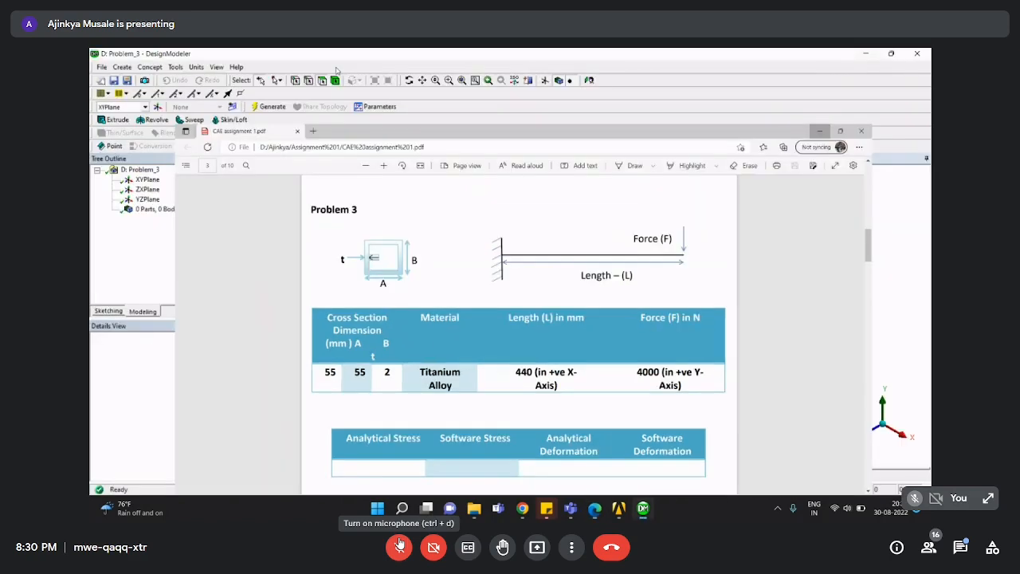
Compare the XYPlane axes with the beam length direction given for Problem 3 in the CAE assignment PDF.
{"action": "left_click", "coordinate": [148, 180]}
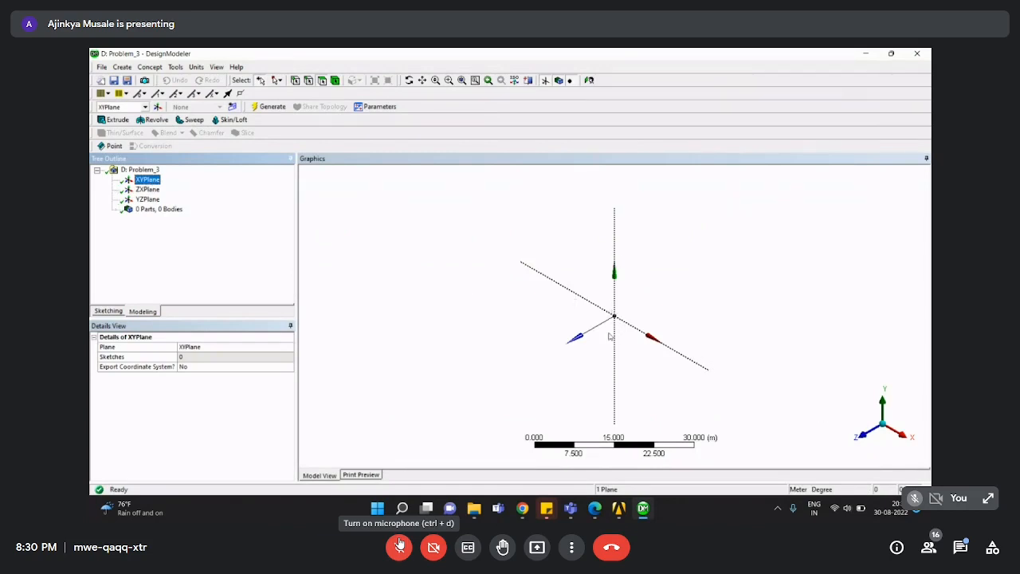
{"action": "left_click", "coordinate": [596, 510]}
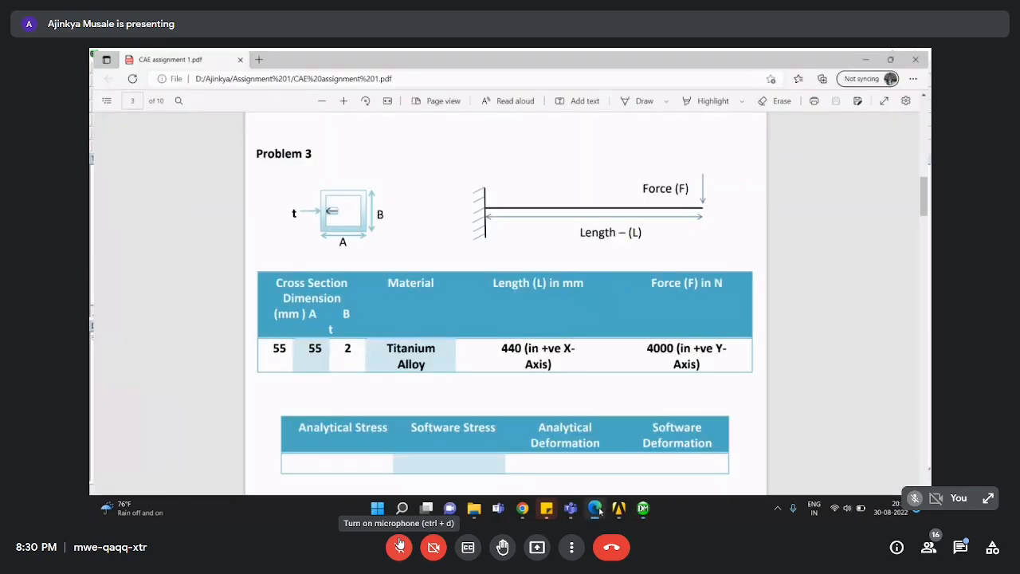
{"action": "left_click_drag", "start_coordinate": [562, 348], "coordinate": [576, 349]}
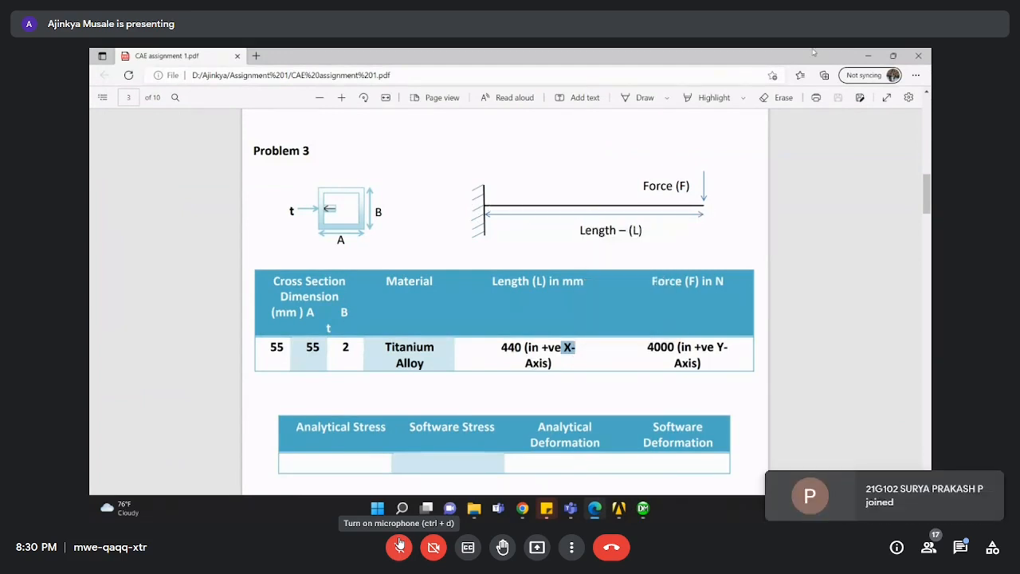
{"action": "left_click", "coordinate": [866, 55]}
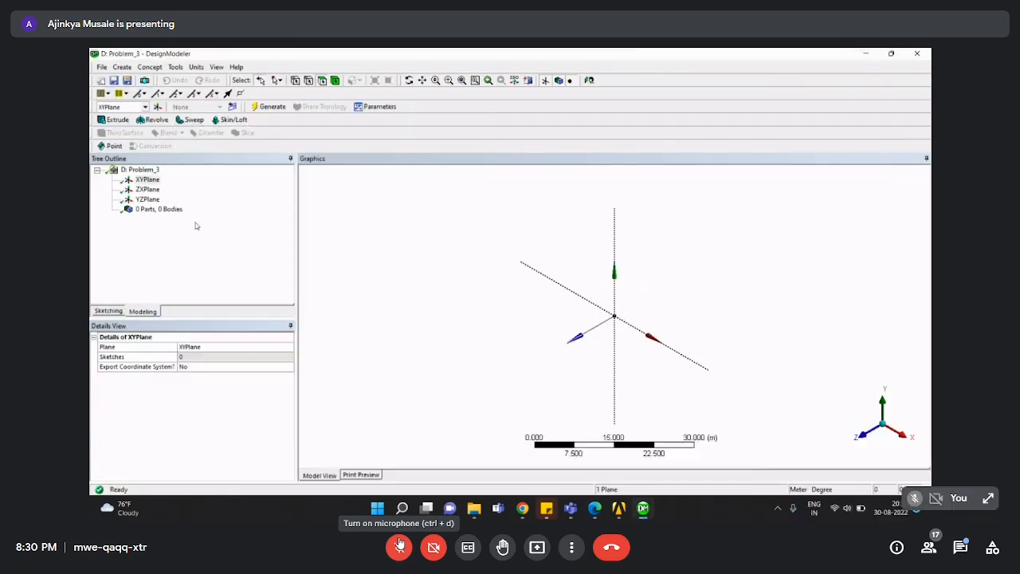
On the XYPlane, sketch a line about 0.4 m long from the origin along the positive X axis.
{"action": "left_click", "coordinate": [196, 223]}
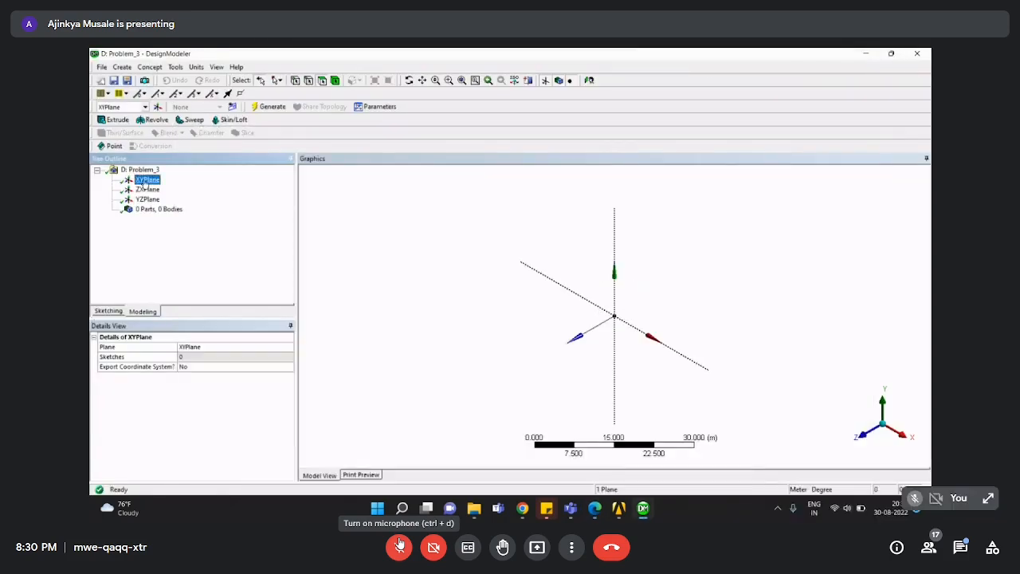
{"action": "left_click", "coordinate": [102, 311]}
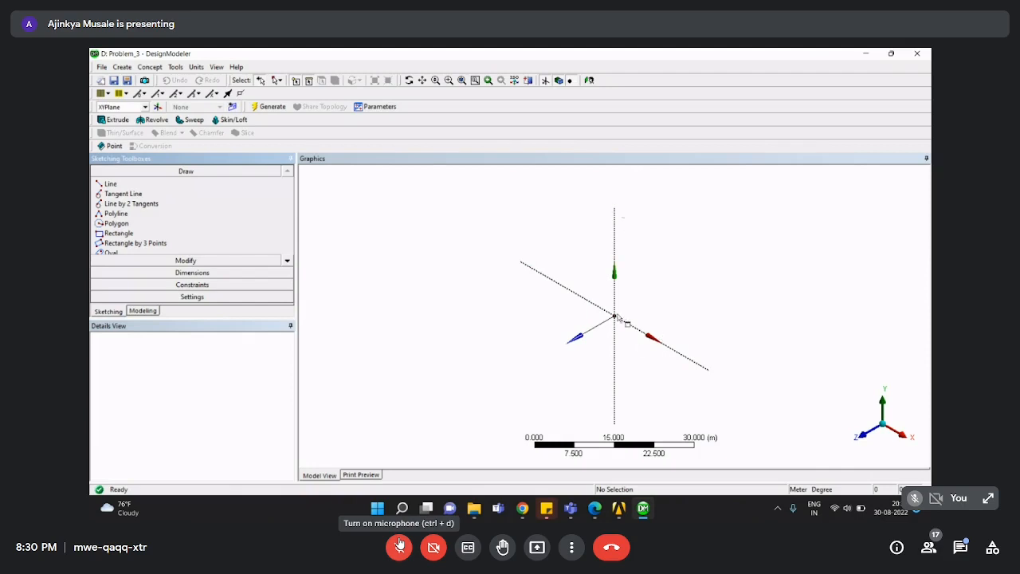
{"action": "left_click", "coordinate": [109, 184]}
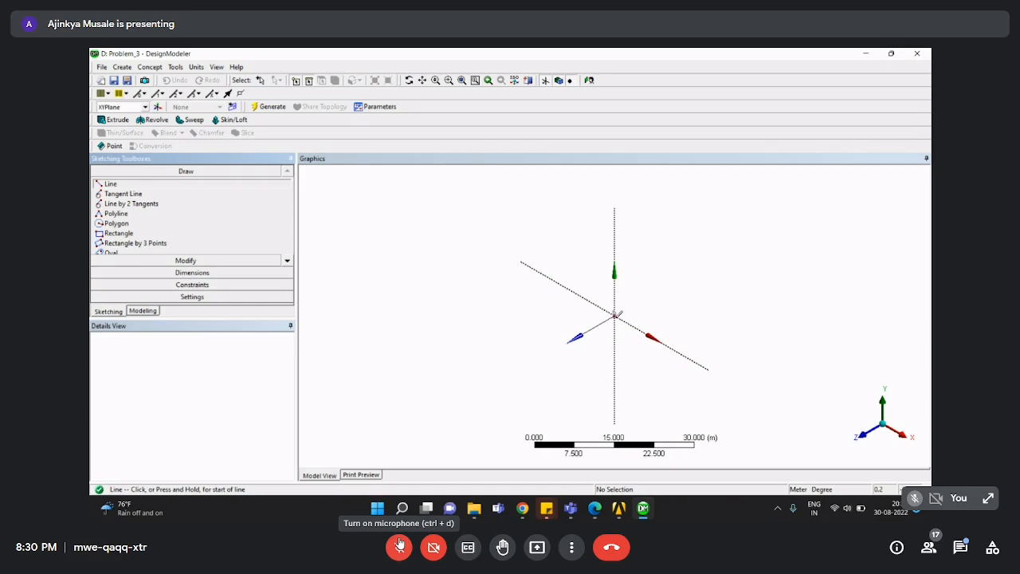
{"action": "scroll", "coordinate": [613, 311], "scroll_direction": "up", "scroll_amount": 5}
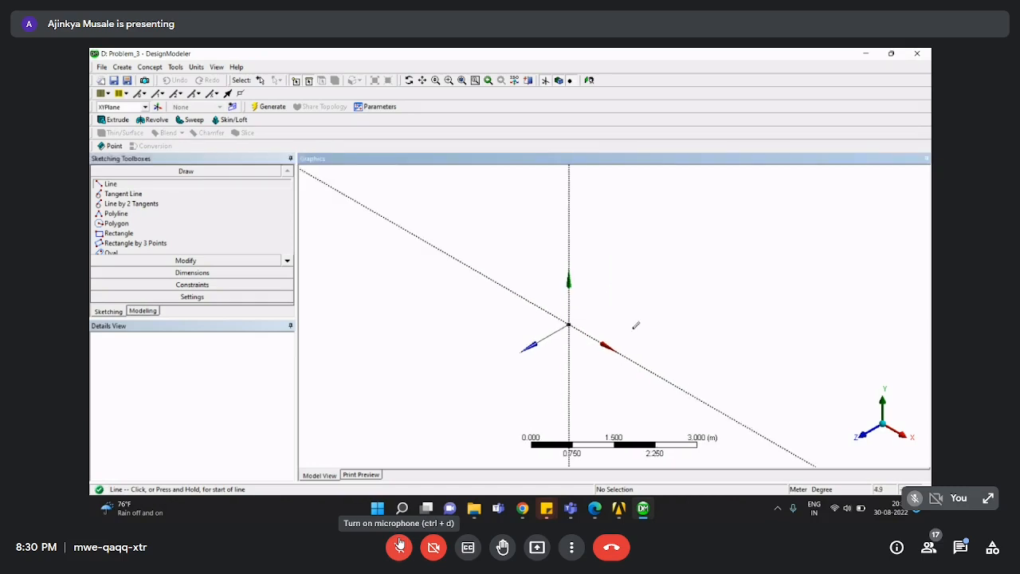
{"action": "scroll", "coordinate": [561, 319], "scroll_direction": "up", "scroll_amount": 5}
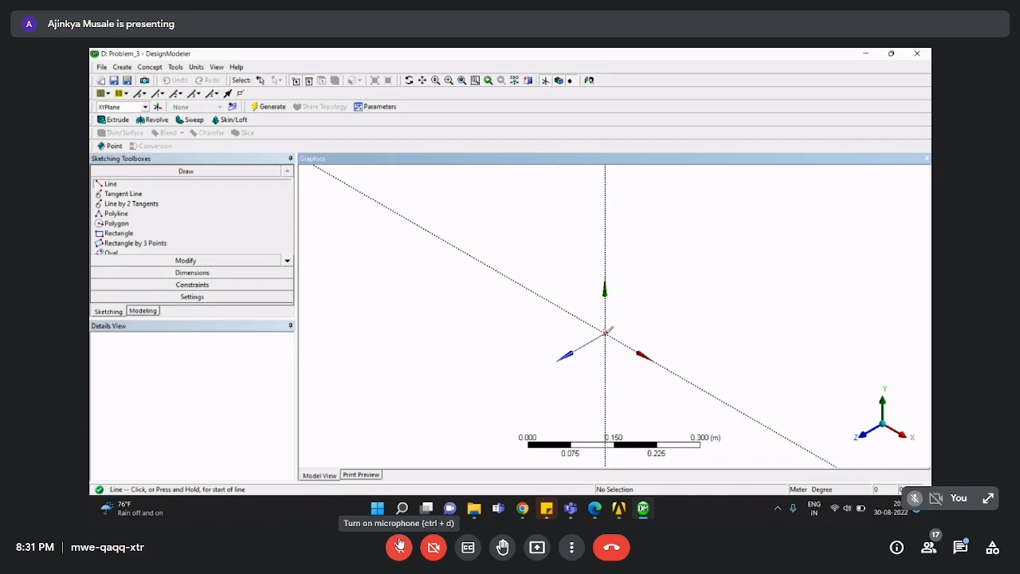
{"action": "left_click", "coordinate": [606, 331]}
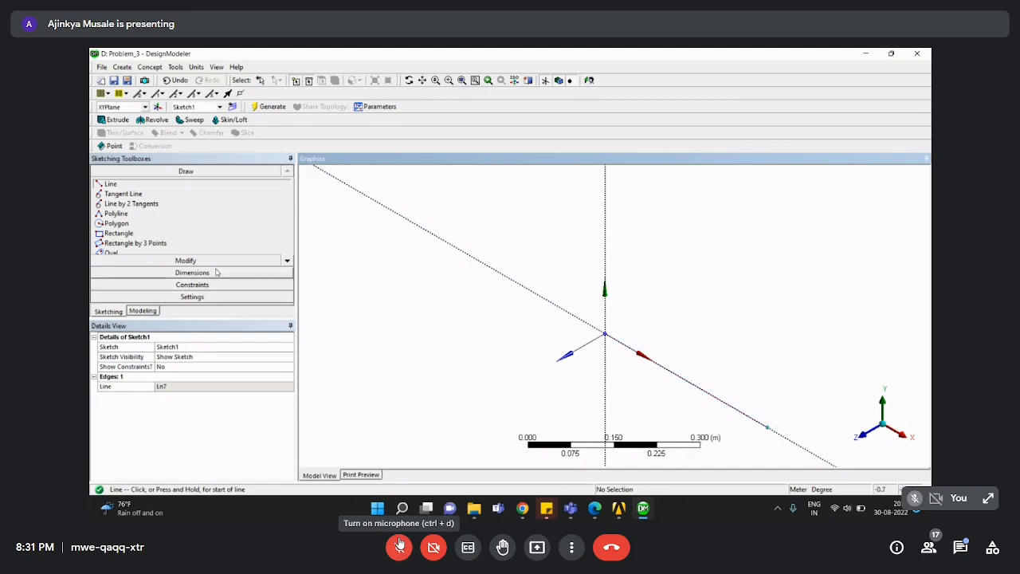
Recheck the beam length in the Problem 3 PDF and place a General dimension above the sketched line.
{"action": "left_click", "coordinate": [594, 508]}
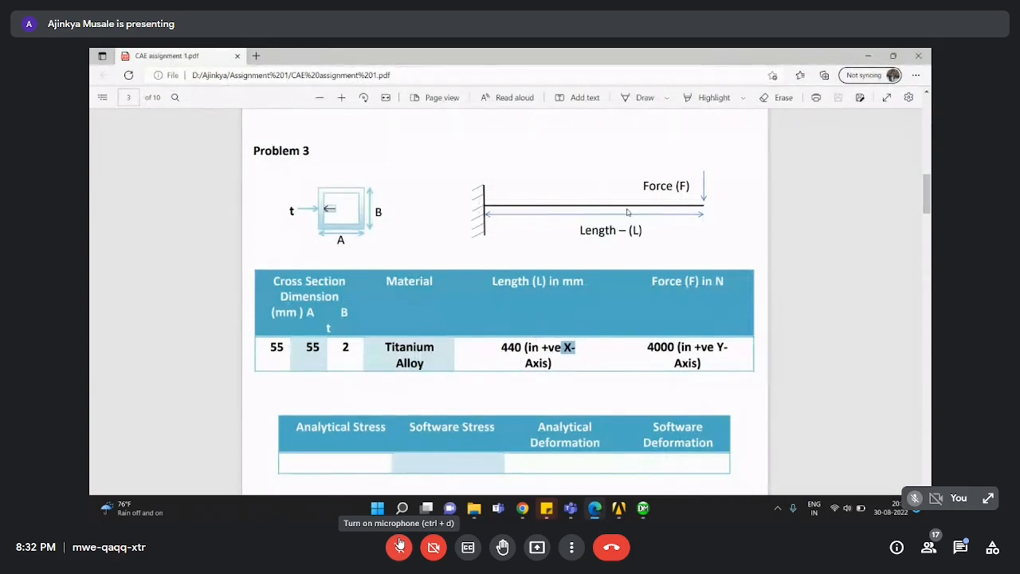
{"action": "left_click", "coordinate": [867, 56]}
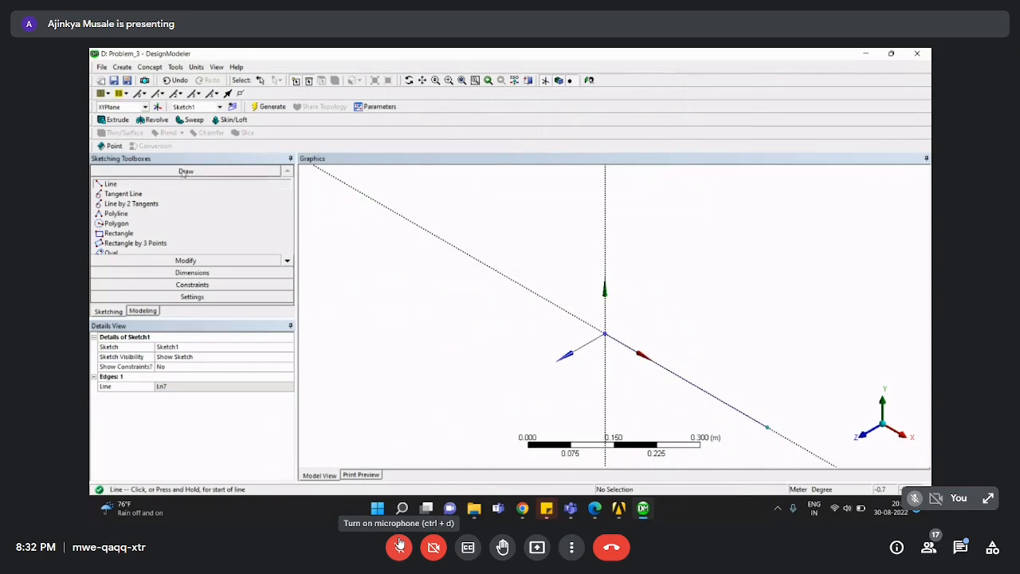
{"action": "left_click", "coordinate": [192, 272]}
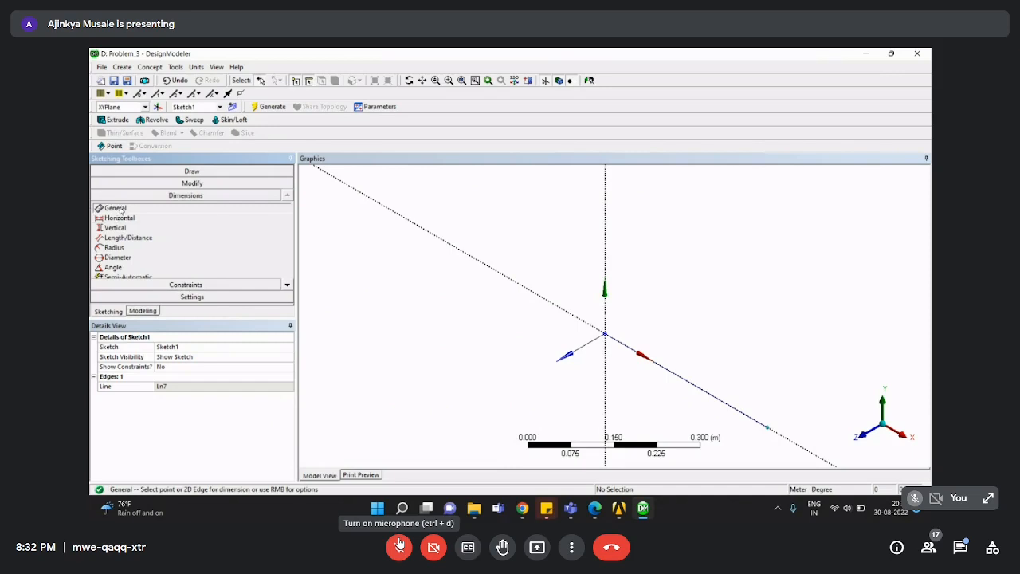
{"action": "left_click", "coordinate": [710, 393]}
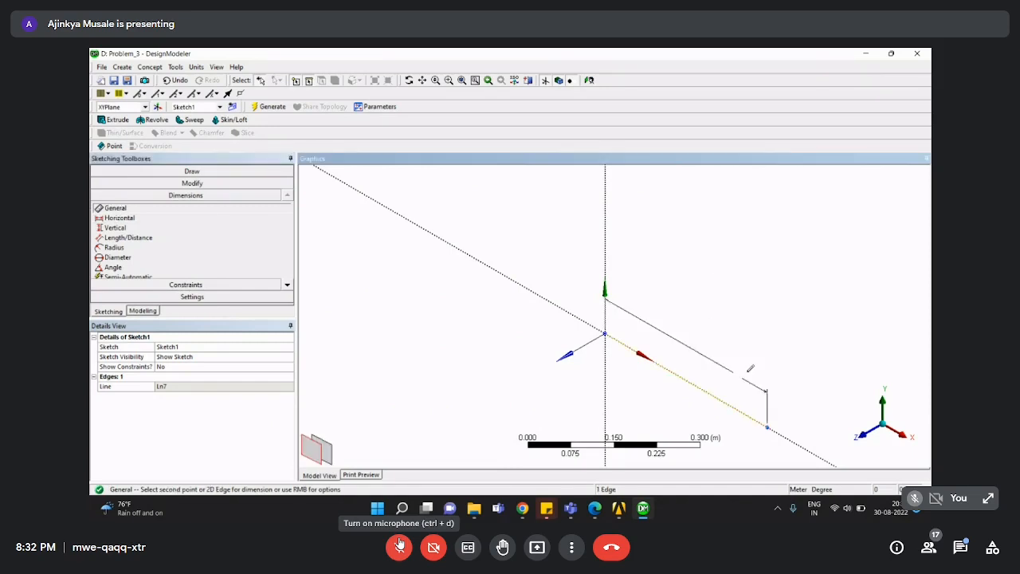
{"action": "left_click", "coordinate": [751, 342]}
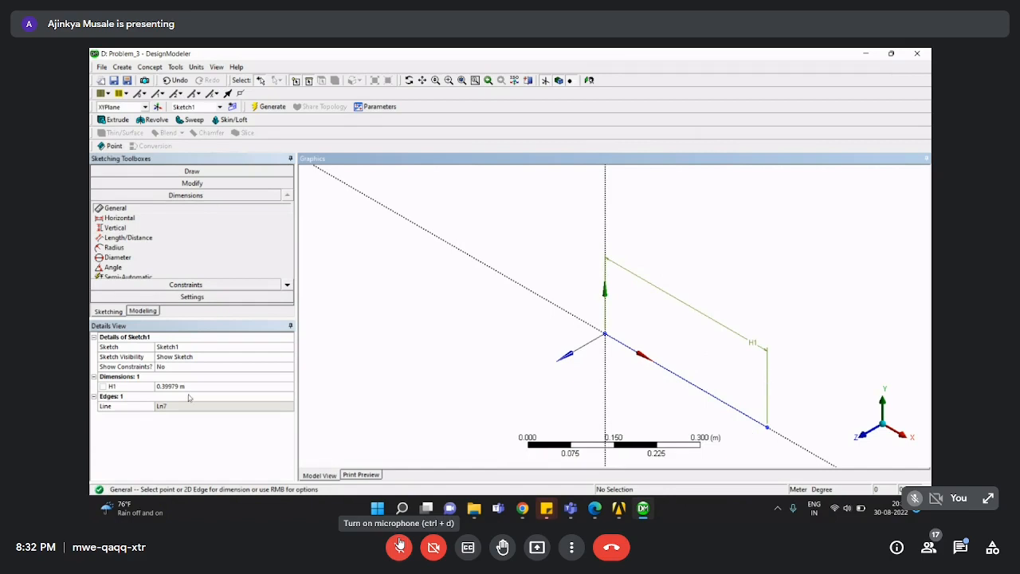
{"action": "key", "text": "Escape"}
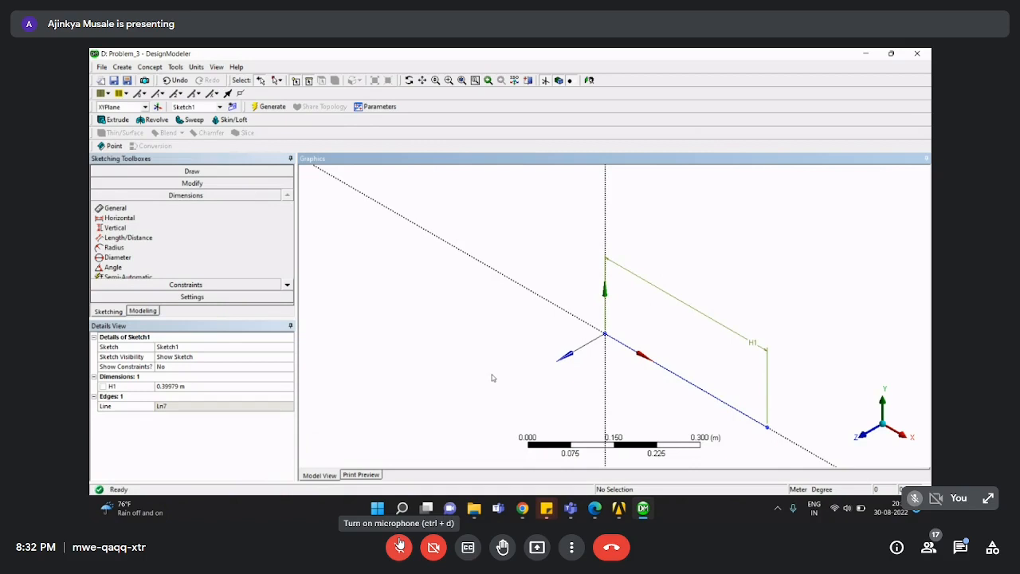
Delete the General dimension from the sketched line.
{"action": "left_click", "coordinate": [476, 369]}
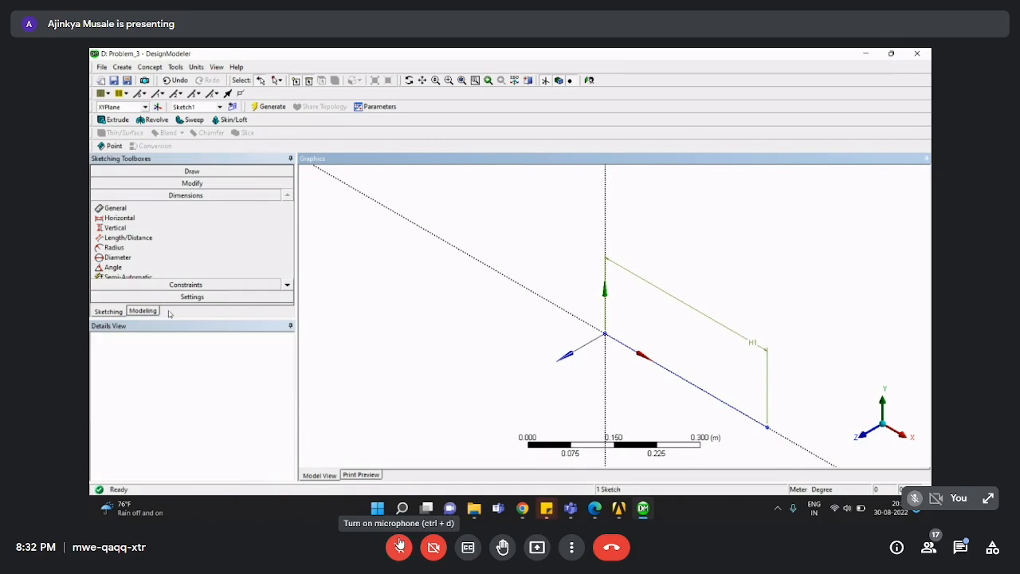
{"action": "left_click", "coordinate": [769, 372]}
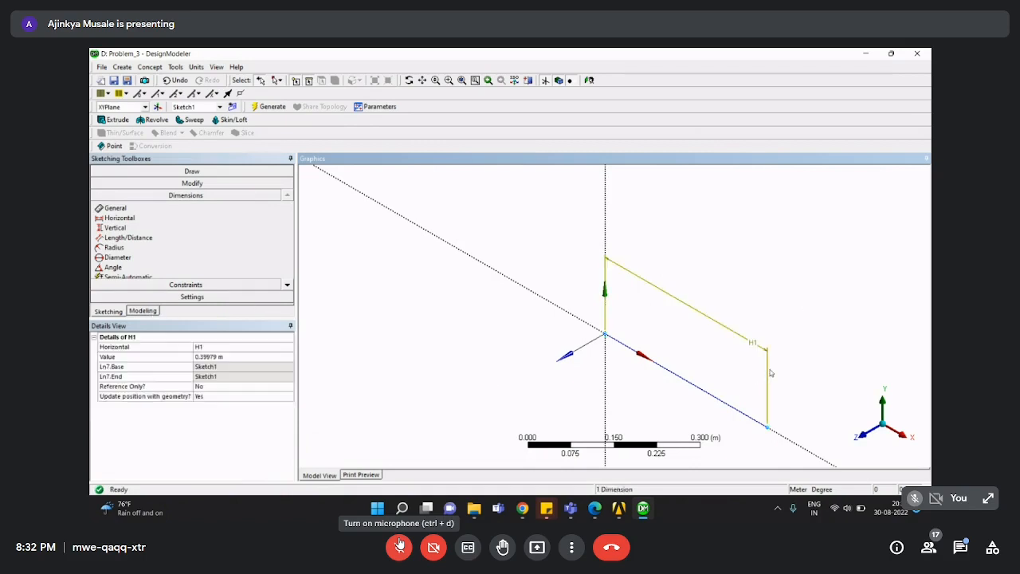
{"action": "key", "text": "Delete"}
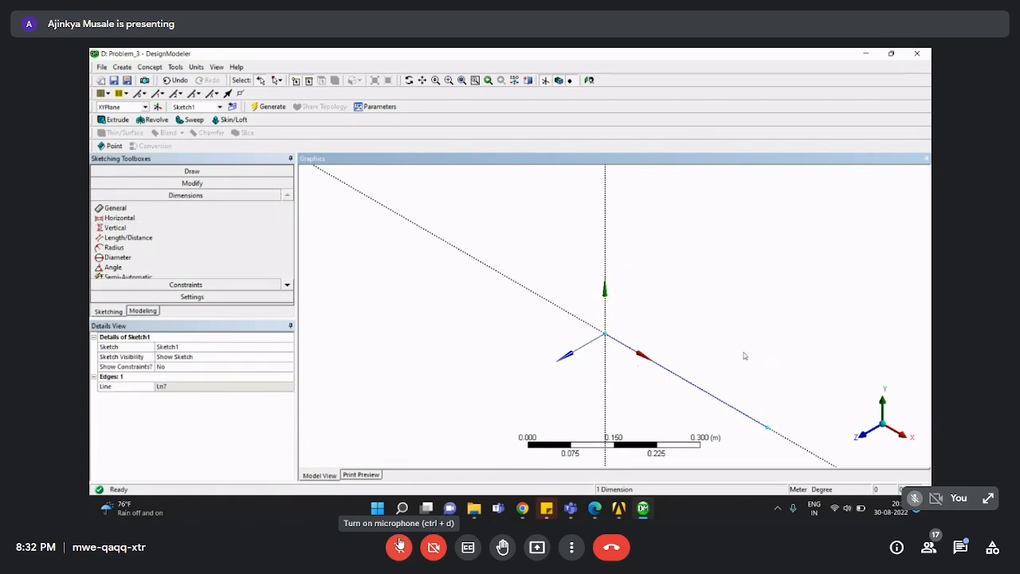
Add a Horizontal dimension between the line's far end point and the origin, placing it above the line.
{"action": "left_click", "coordinate": [118, 220]}
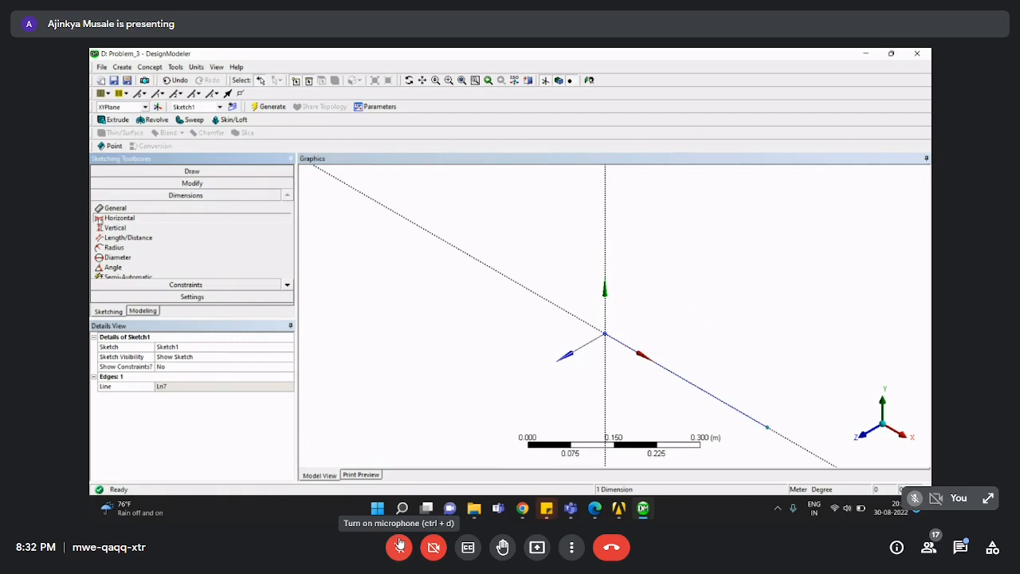
{"action": "left_click", "coordinate": [766, 428]}
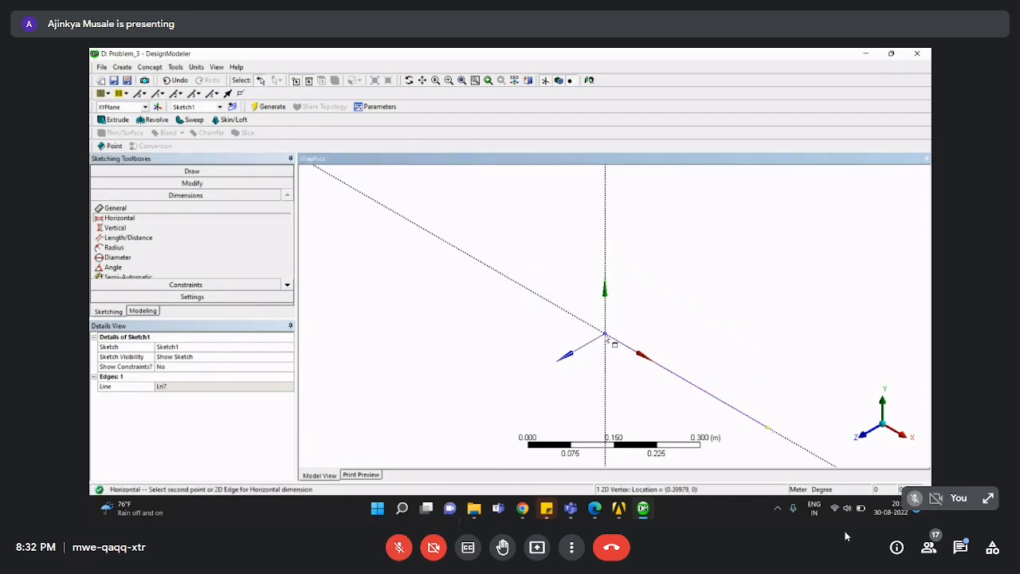
{"action": "left_click", "coordinate": [604, 334]}
{"action": "key", "text": "Escape"}
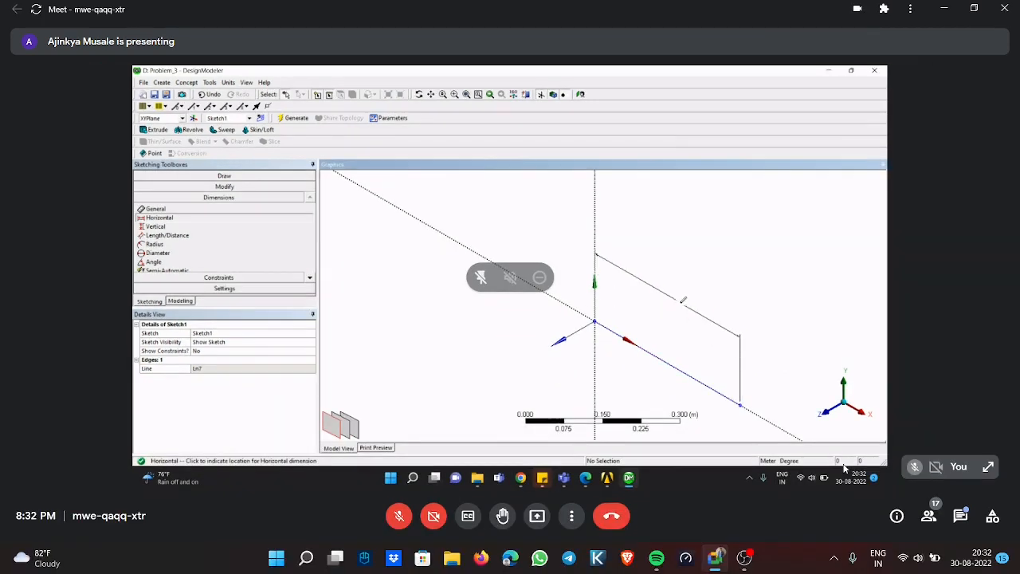
{"action": "left_click", "coordinate": [682, 300]}
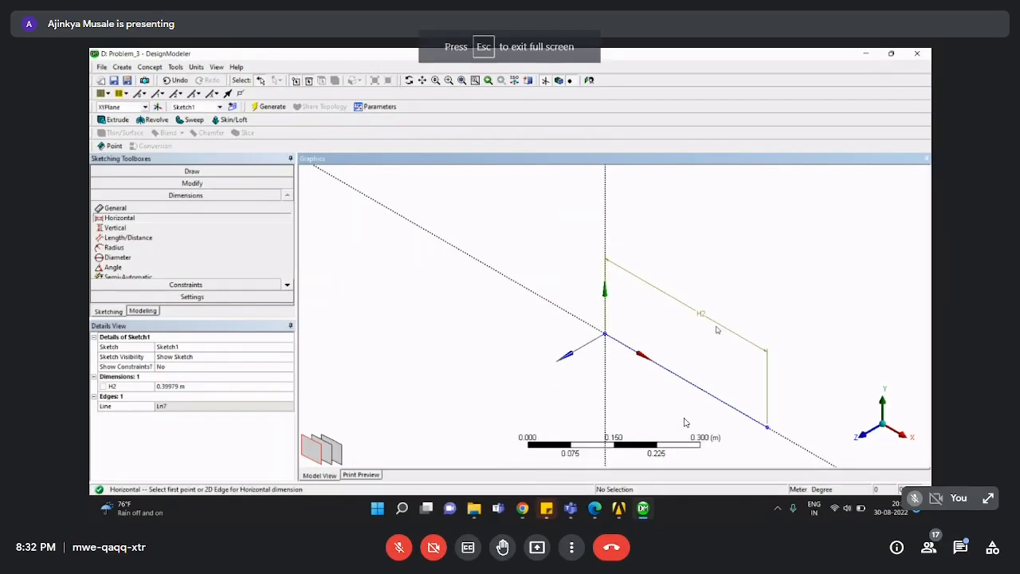
{"action": "double_click", "coordinate": [685, 422]}
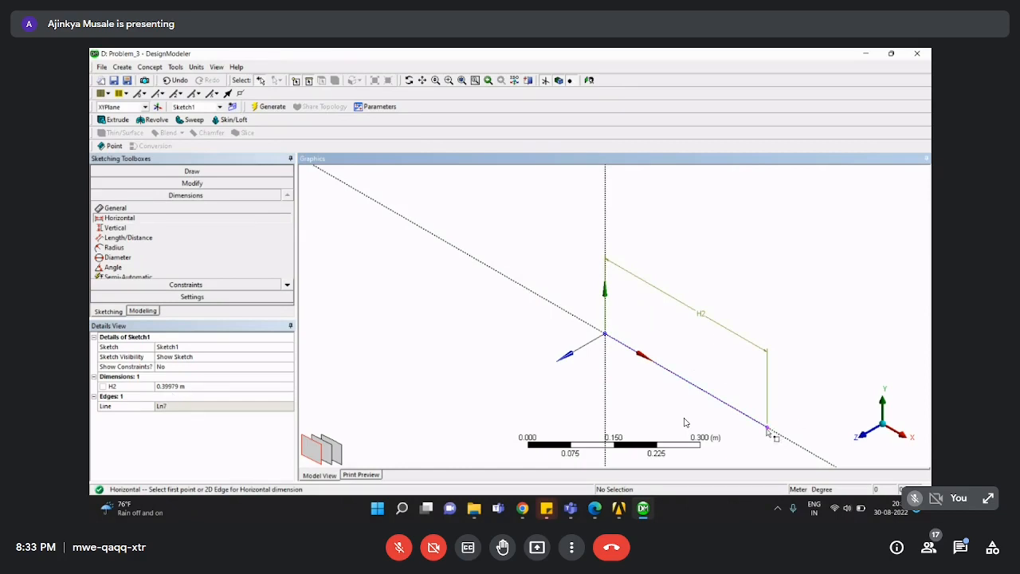
Change the DesignModeler length unit to Millimeter.
{"action": "left_click", "coordinate": [165, 451]}
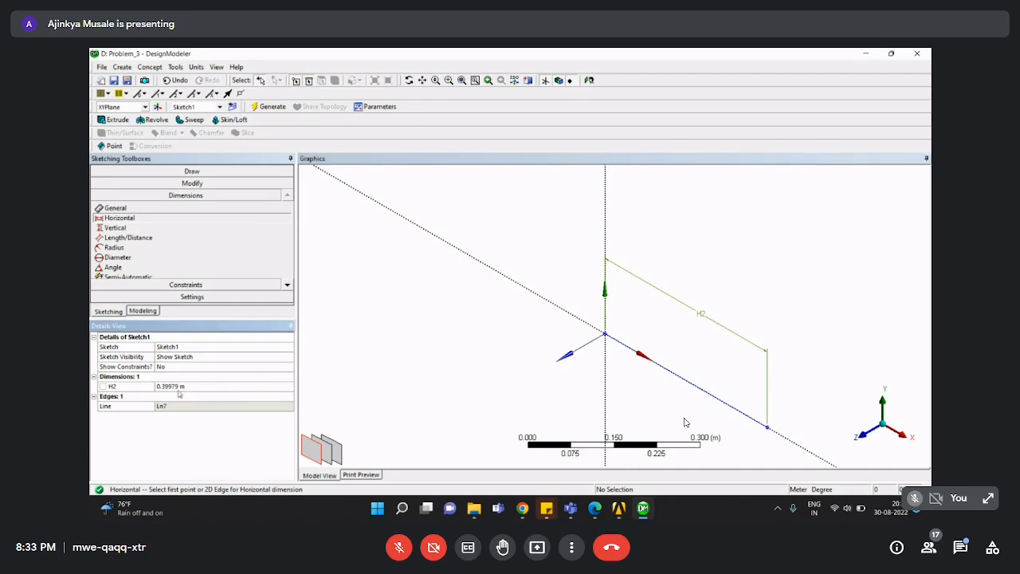
{"action": "left_click", "coordinate": [196, 67]}
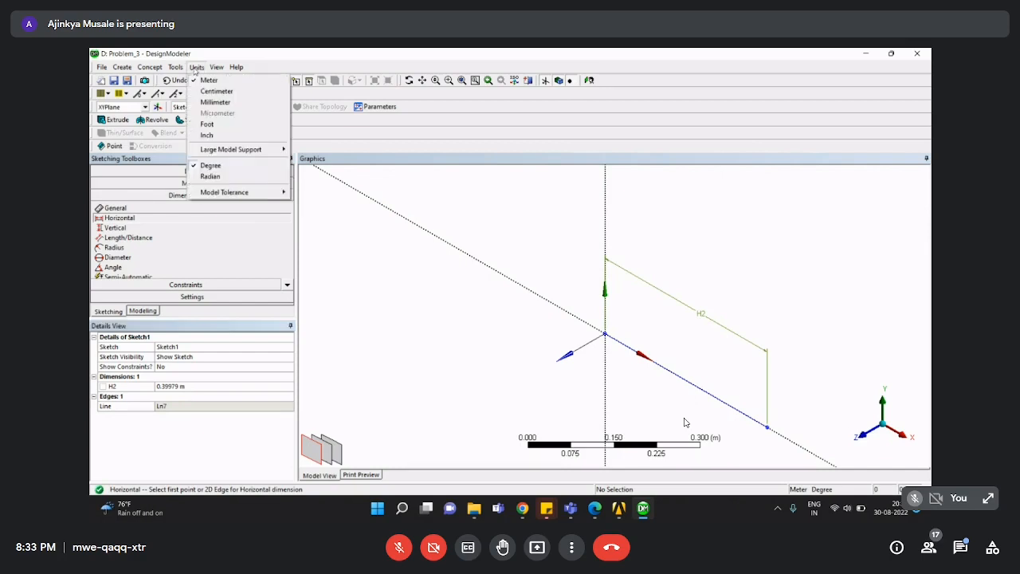
{"action": "left_click", "coordinate": [213, 104]}
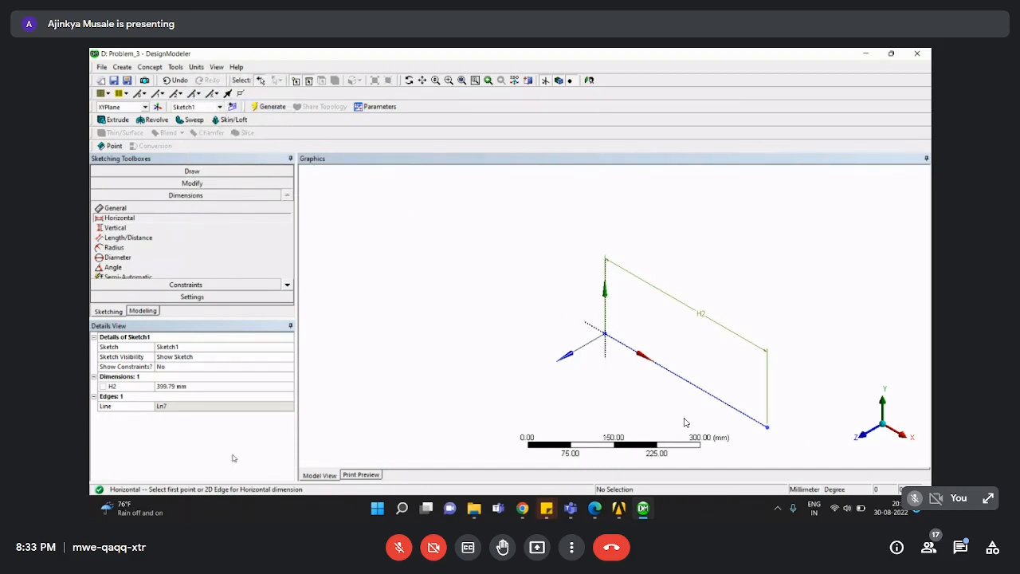
View Problem_3's Geometry cell in the Workbench project schematic, and review the length unit options back in DesignModeler.
{"action": "left_click", "coordinate": [621, 511]}
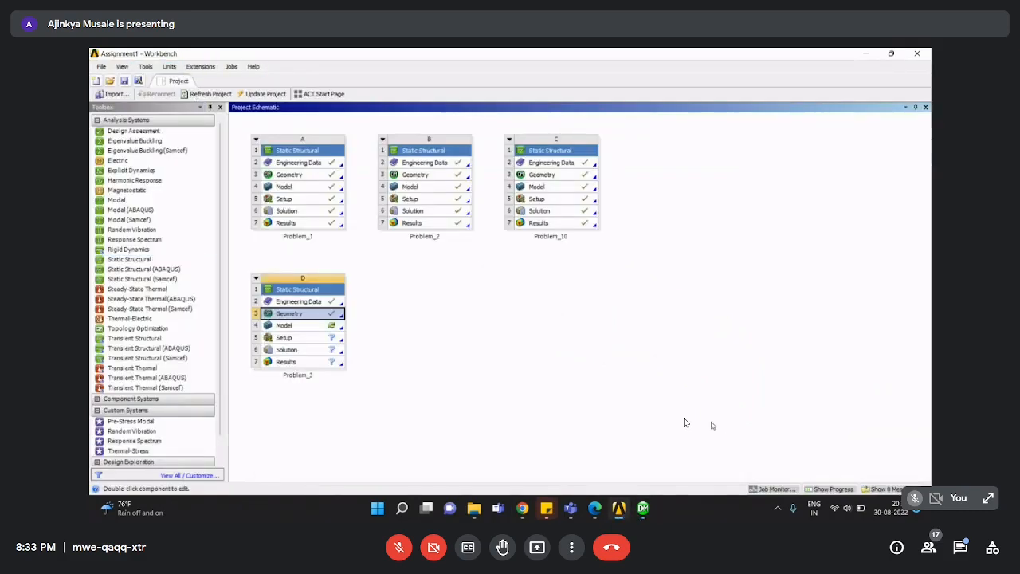
{"action": "left_click", "coordinate": [332, 457]}
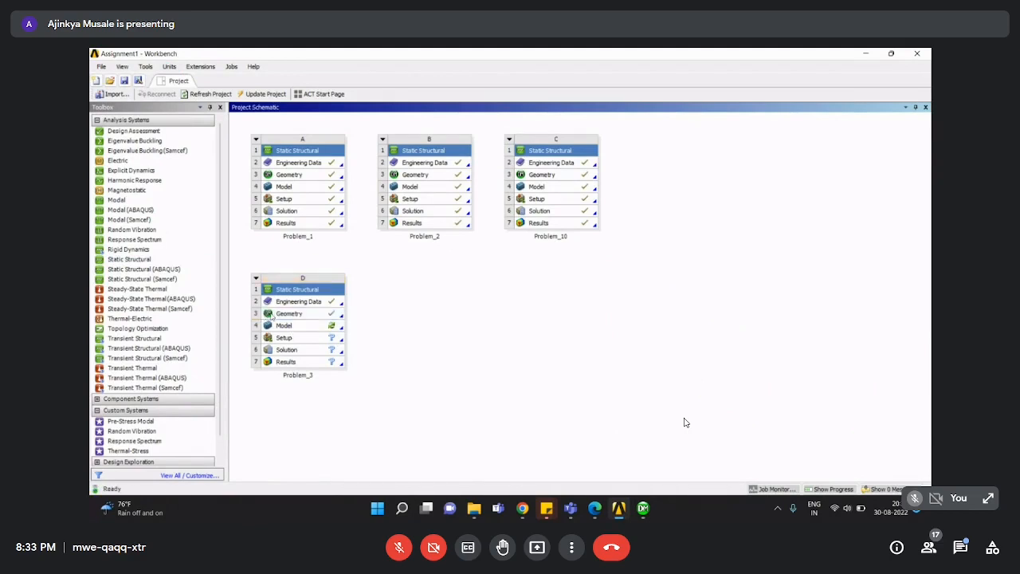
{"action": "left_click", "coordinate": [649, 514]}
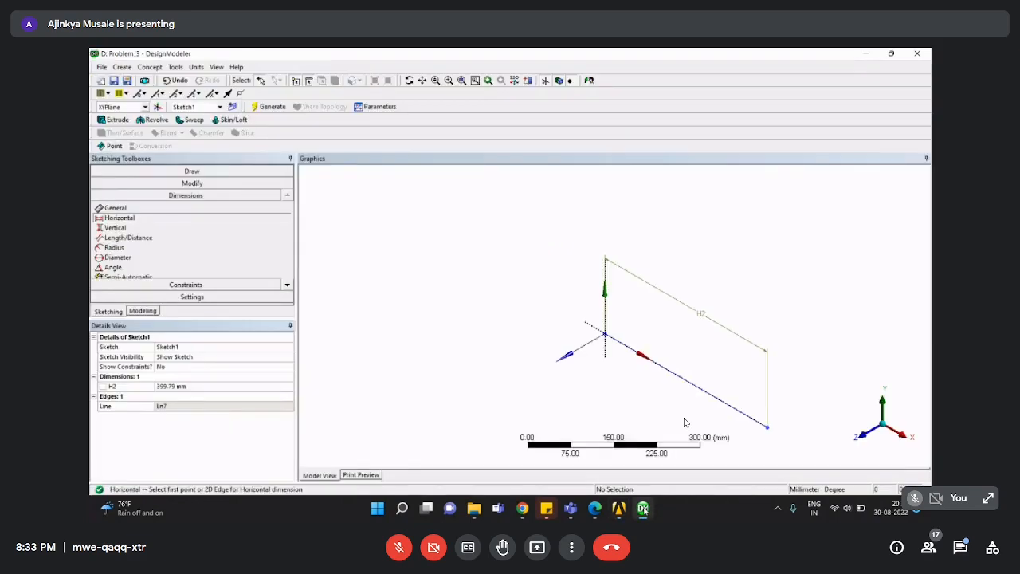
{"action": "left_click", "coordinate": [195, 66]}
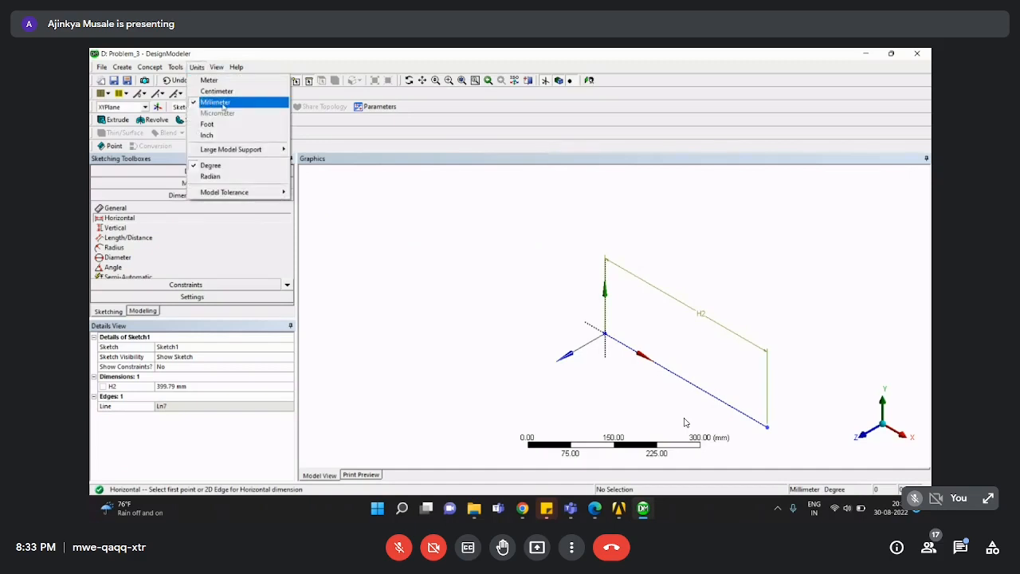
Keep the length unit at Millimeter and set the sketched line's horizontal dimension to 440 mm.
{"action": "left_click", "coordinate": [223, 104]}
{"action": "left_click", "coordinate": [179, 386]}
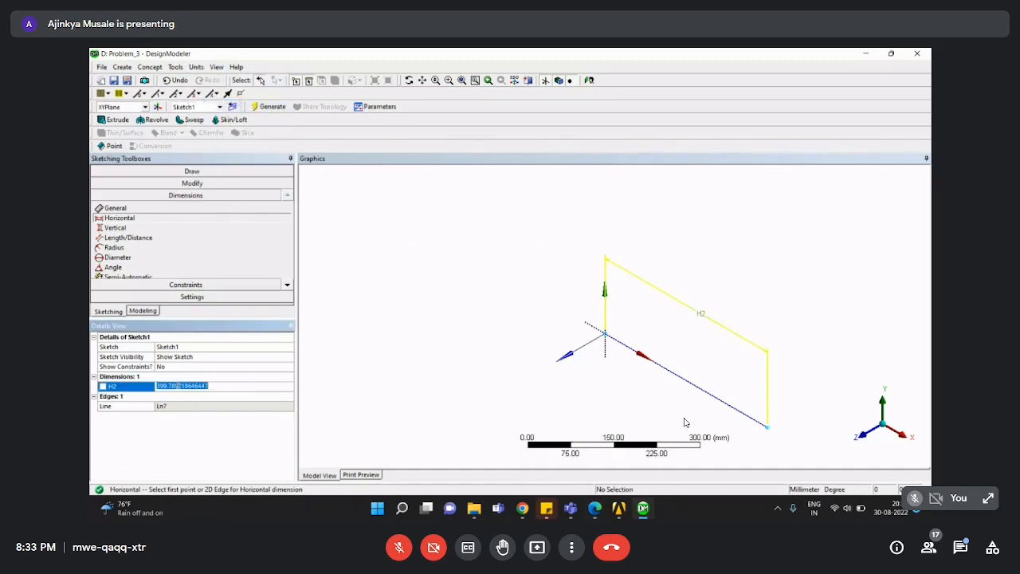
{"action": "type", "text": "440"}
{"action": "key", "text": "Return"}
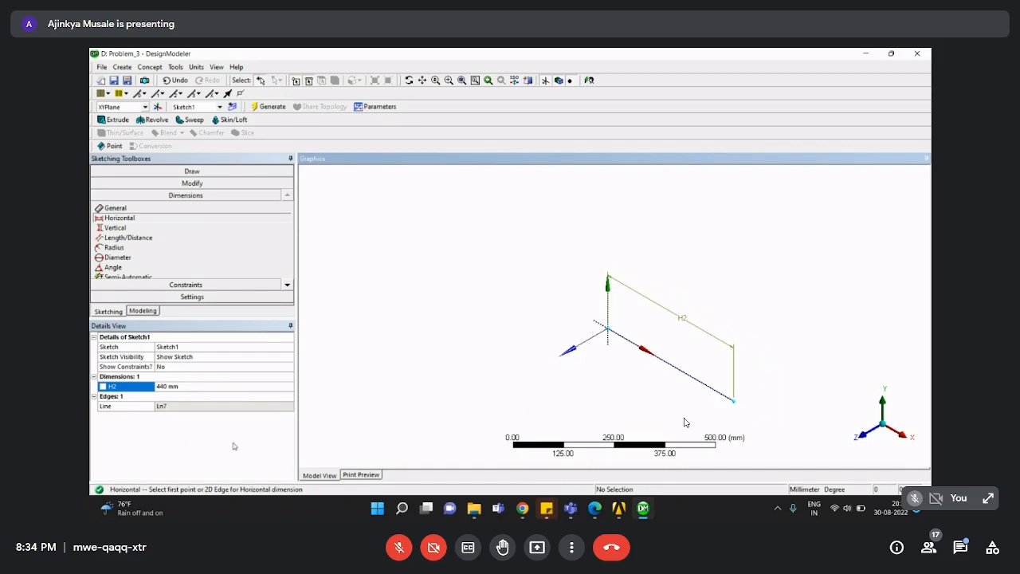
Check Problem 3's cross-section drawing in the assignment PDF and add a Rectangular Tube cross section to the DesignModeler model.
{"action": "left_click", "coordinate": [150, 311]}
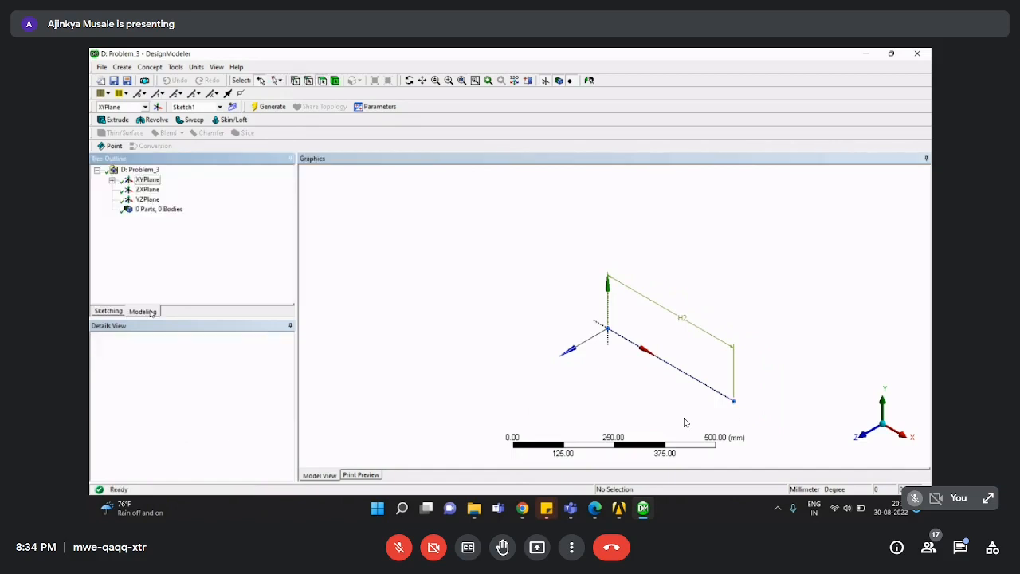
{"action": "left_click", "coordinate": [594, 509]}
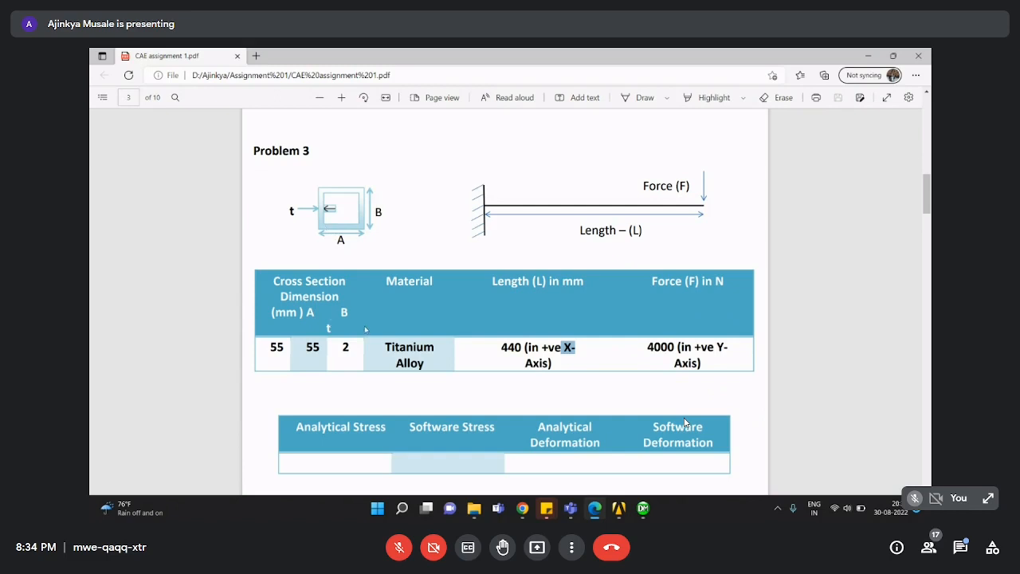
{"action": "left_click", "coordinate": [868, 56]}
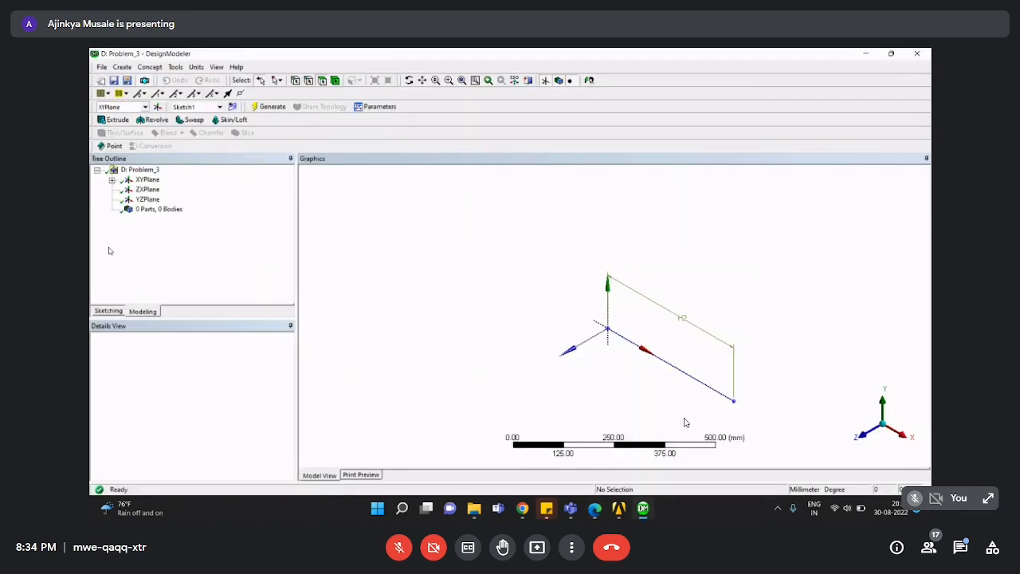
{"action": "left_click", "coordinate": [148, 67]}
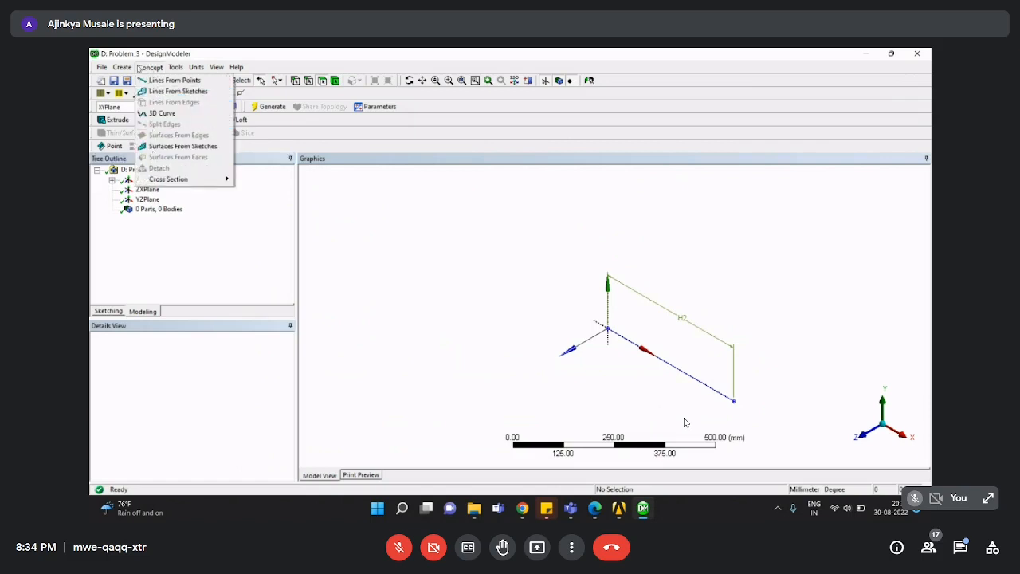
{"action": "left_click", "coordinate": [148, 69]}
{"action": "left_click", "coordinate": [150, 67]}
{"action": "mouse_move", "coordinate": [159, 181]}
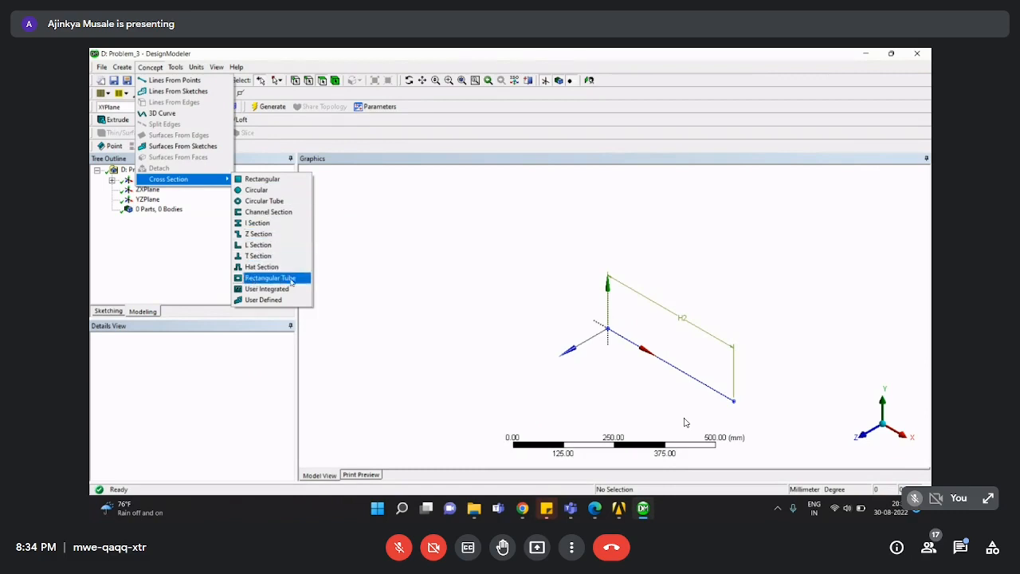
{"action": "left_click", "coordinate": [263, 278]}
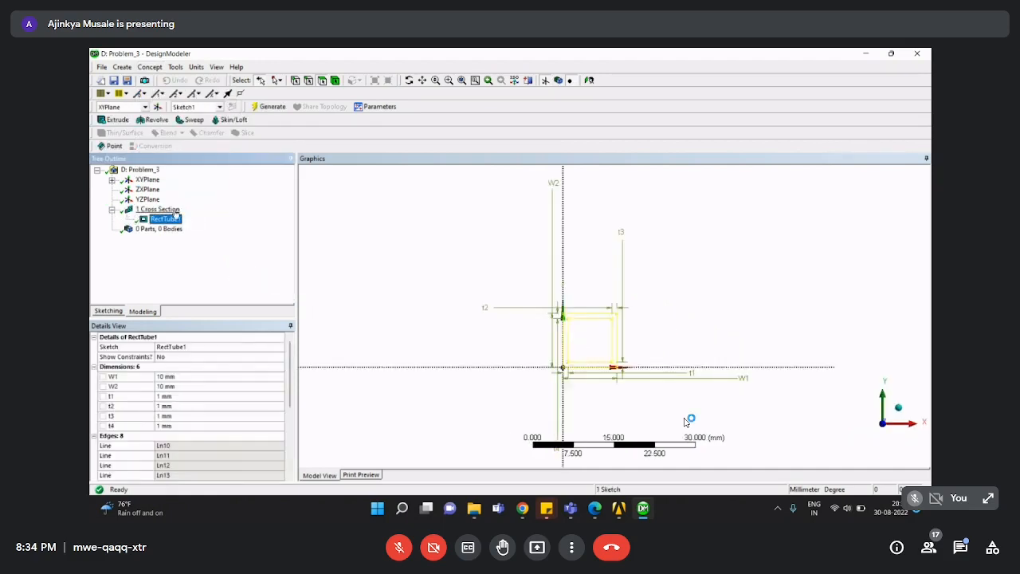
Check the cross-section dimensions for Problem 3 in the assignment PDF and set the rectangular tube's W1 to 55 mm.
{"action": "left_click", "coordinate": [174, 377]}
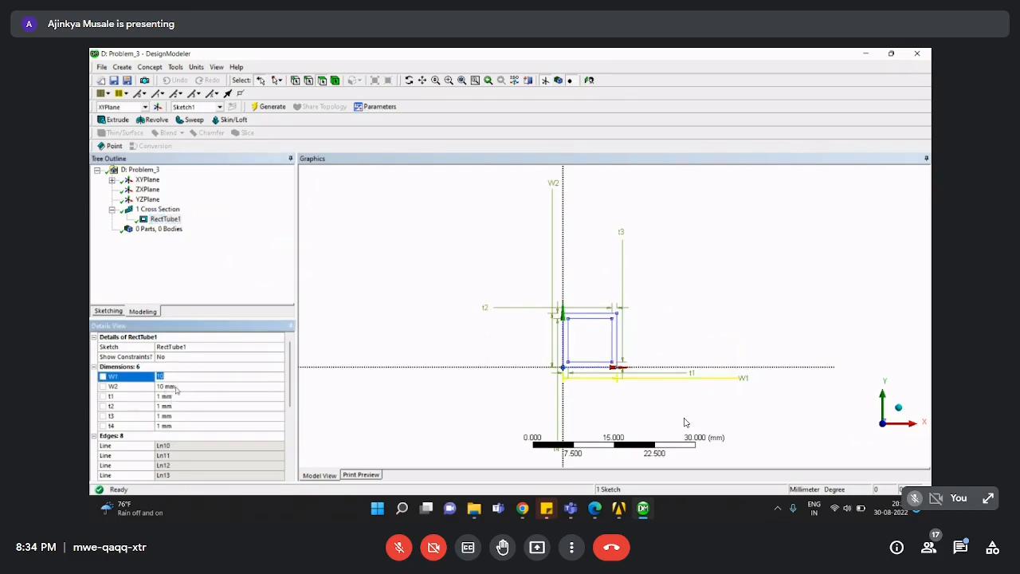
{"action": "left_click", "coordinate": [175, 386]}
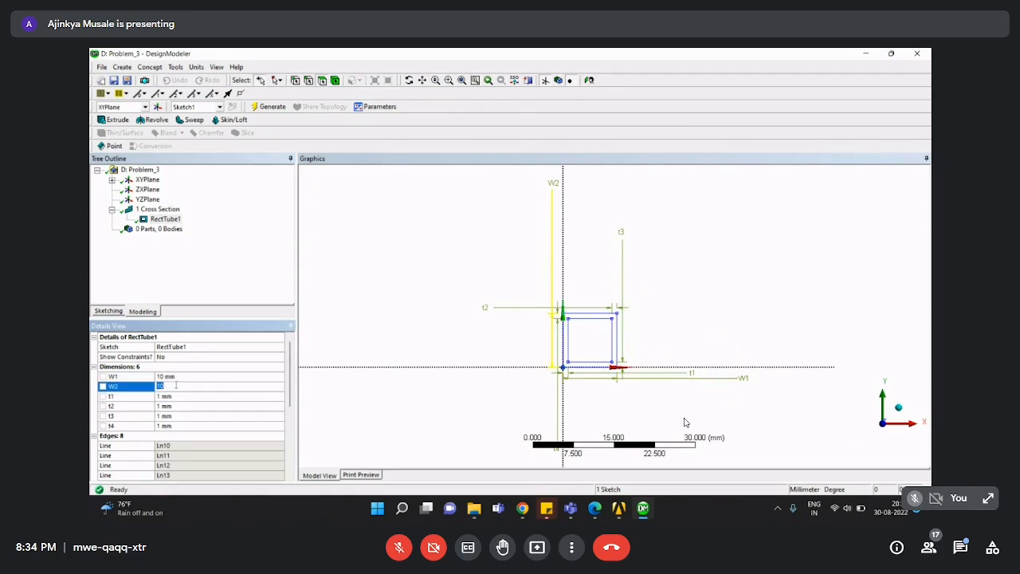
{"action": "left_click", "coordinate": [174, 396]}
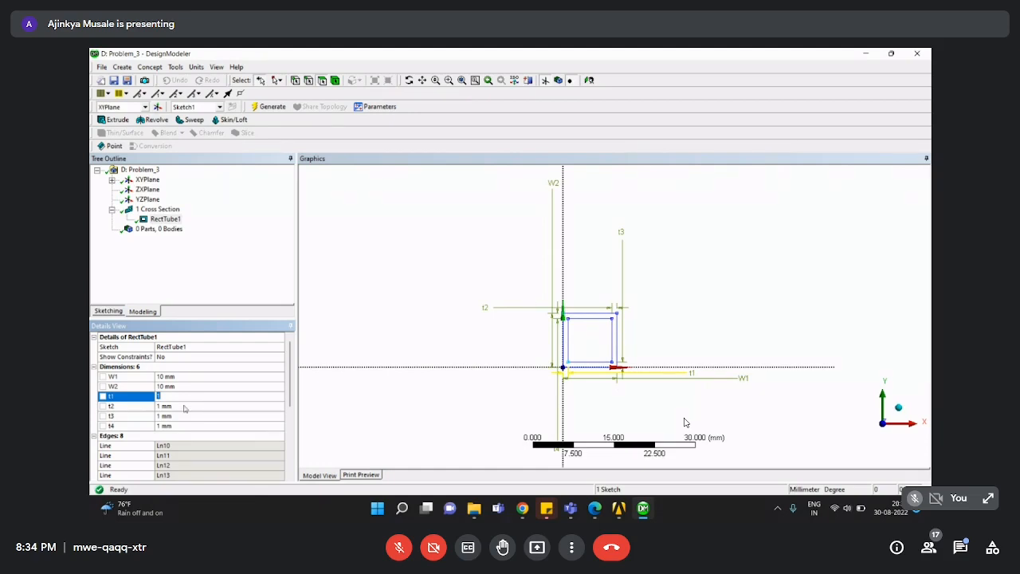
{"action": "left_click", "coordinate": [348, 409]}
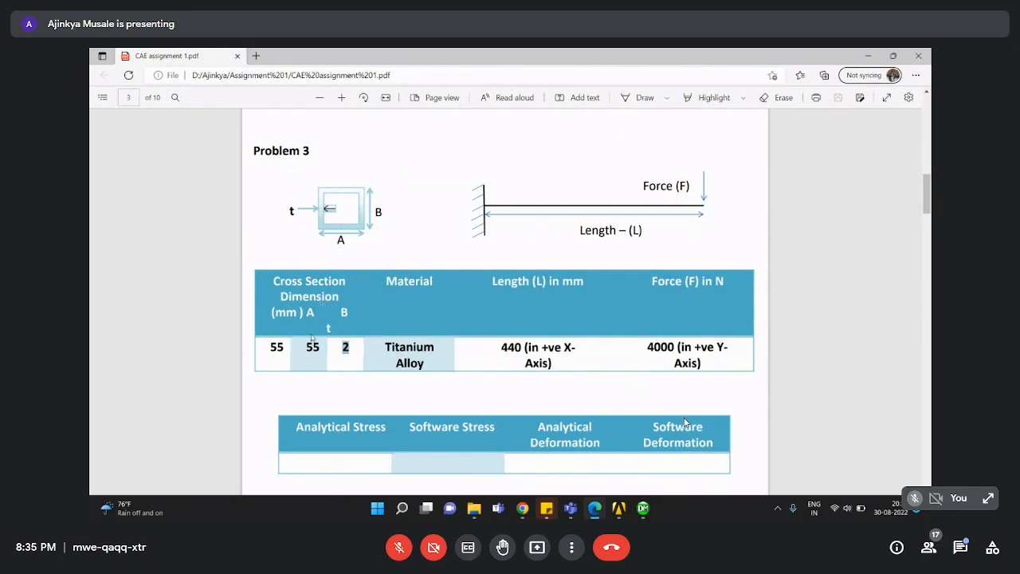
{"action": "double_click", "coordinate": [275, 349]}
{"action": "mouse_move", "coordinate": [642, 515]}
{"action": "left_click", "coordinate": [684, 422]}
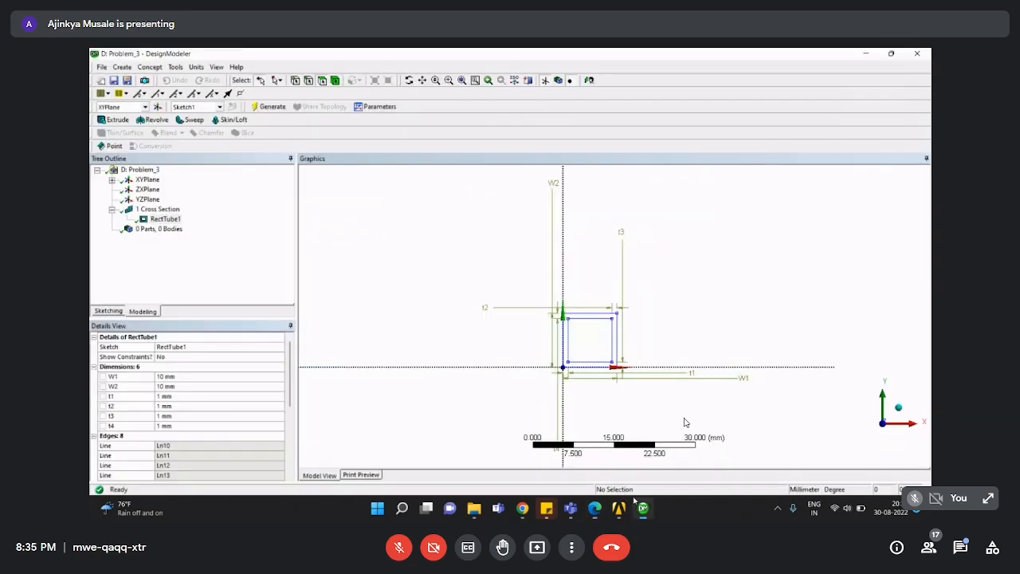
{"action": "left_click", "coordinate": [183, 380]}
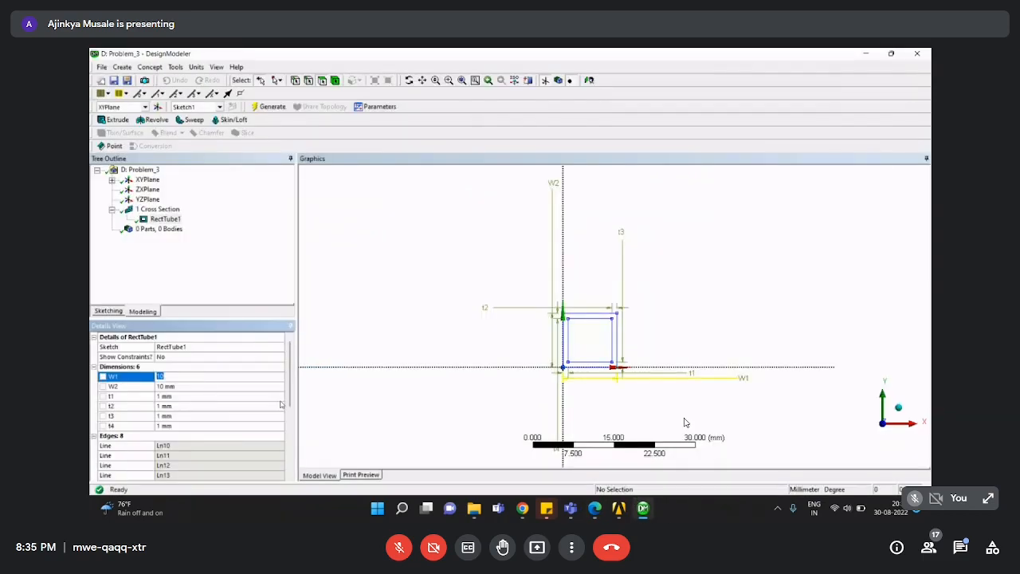
{"action": "type", "text": "55"}
{"action": "key", "text": "Return"}
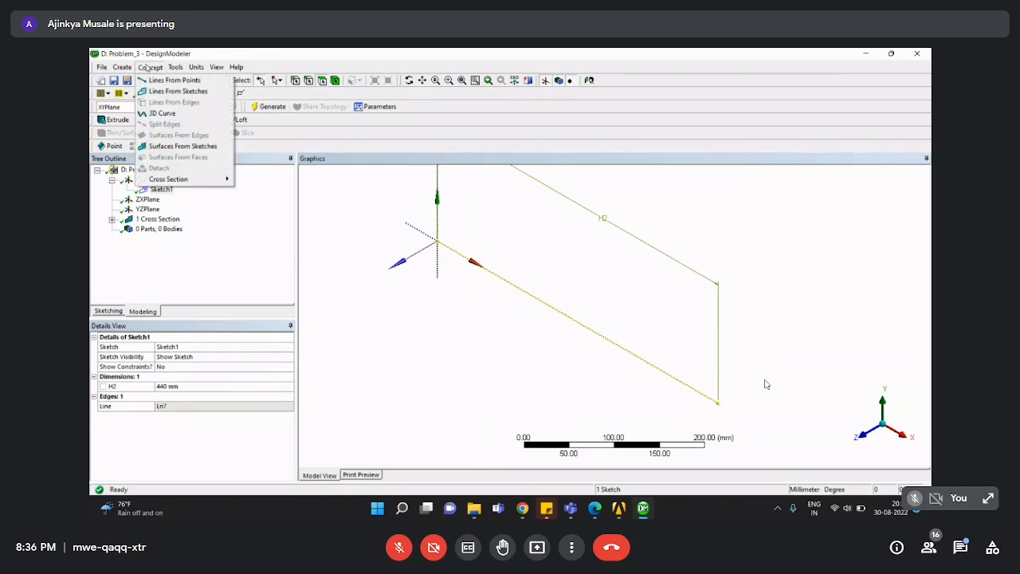
{"action": "key", "text": "Escape"}
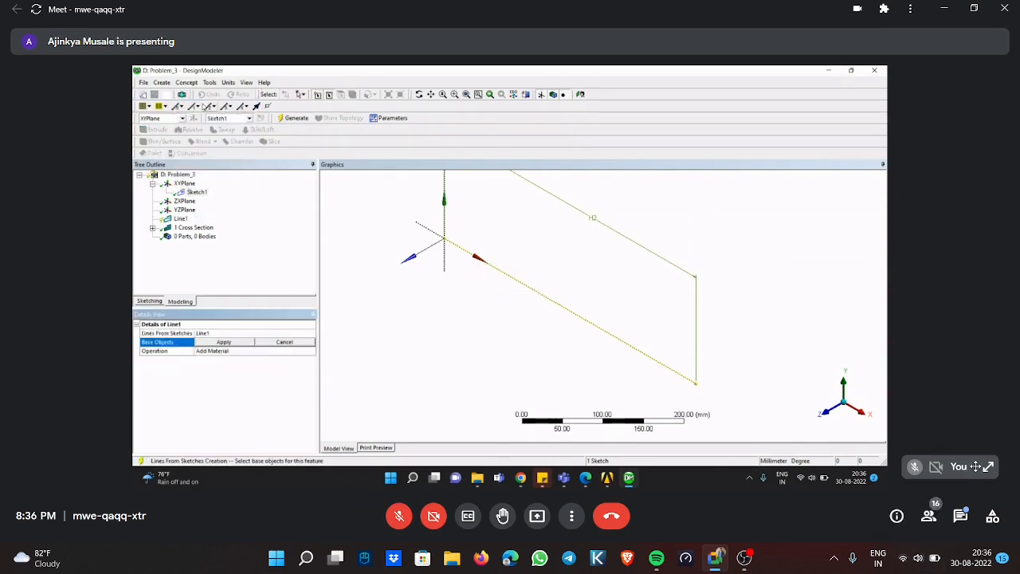
{"action": "left_click", "coordinate": [987, 467]}
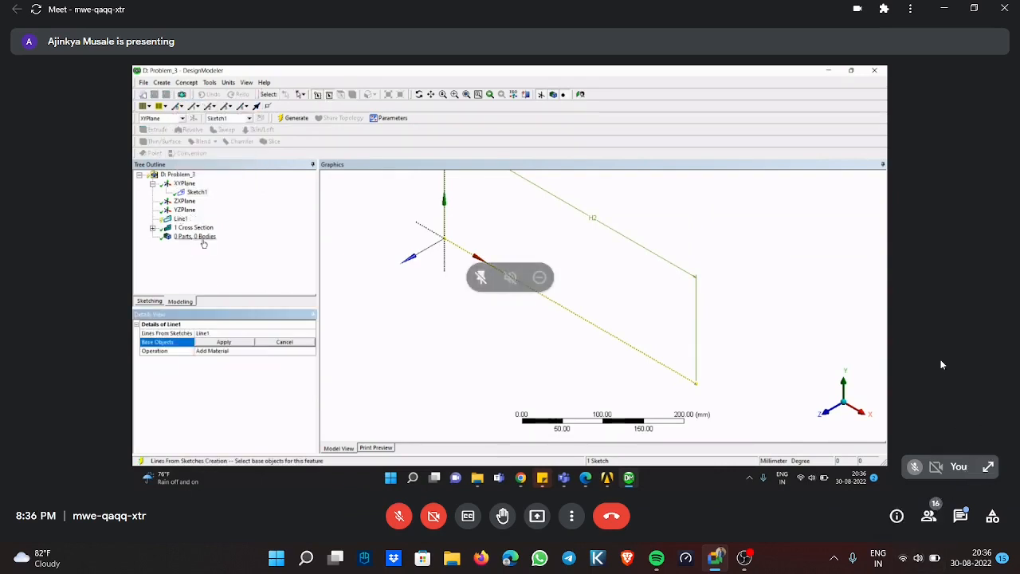
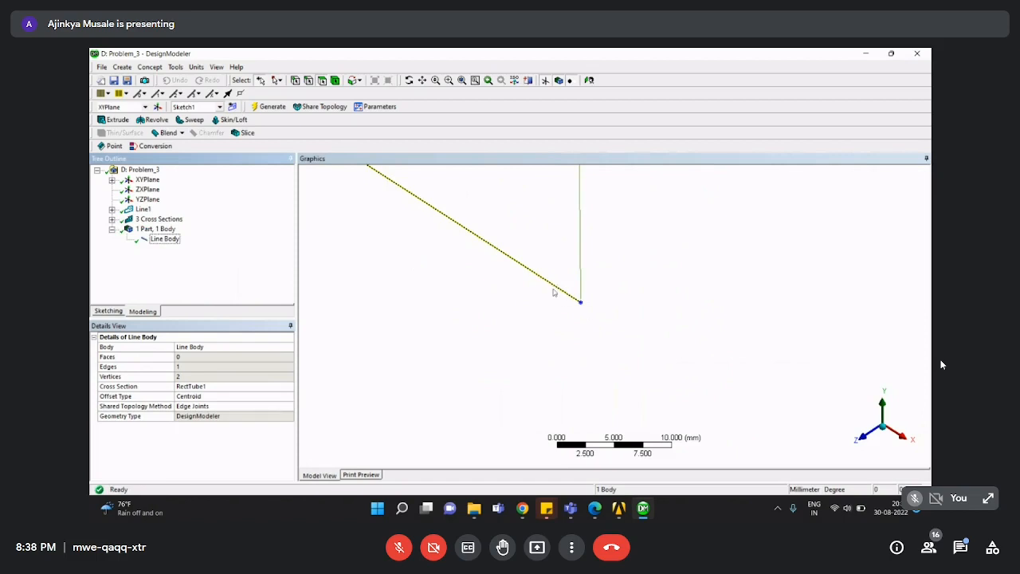
Review the line body's Offset Type options and details, and check Problem 3's beam data in the assignment PDF.
{"action": "left_click", "coordinate": [209, 396]}
{"action": "left_click", "coordinate": [289, 396]}
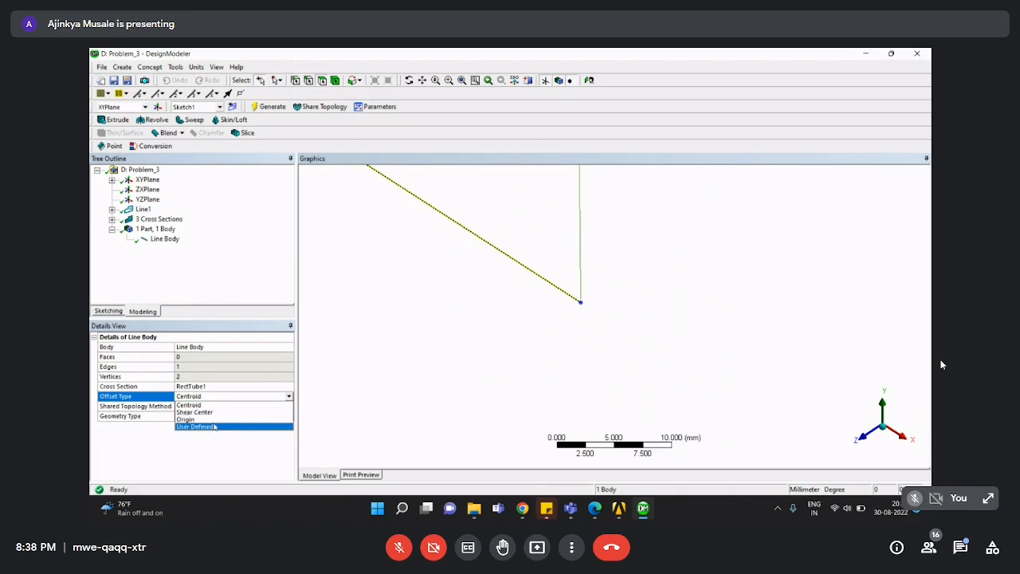
{"action": "left_click", "coordinate": [382, 379]}
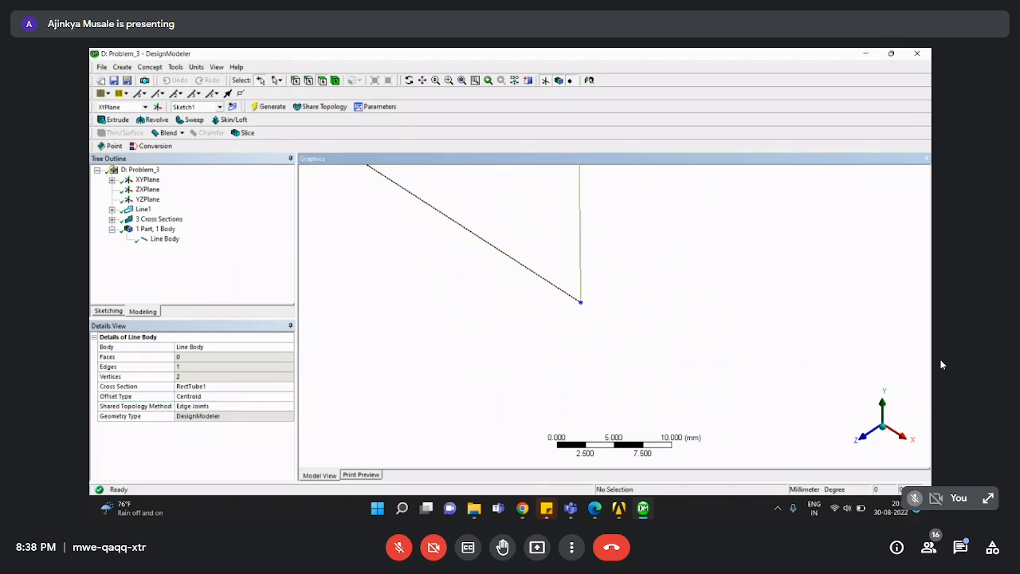
{"action": "left_click", "coordinate": [594, 434]}
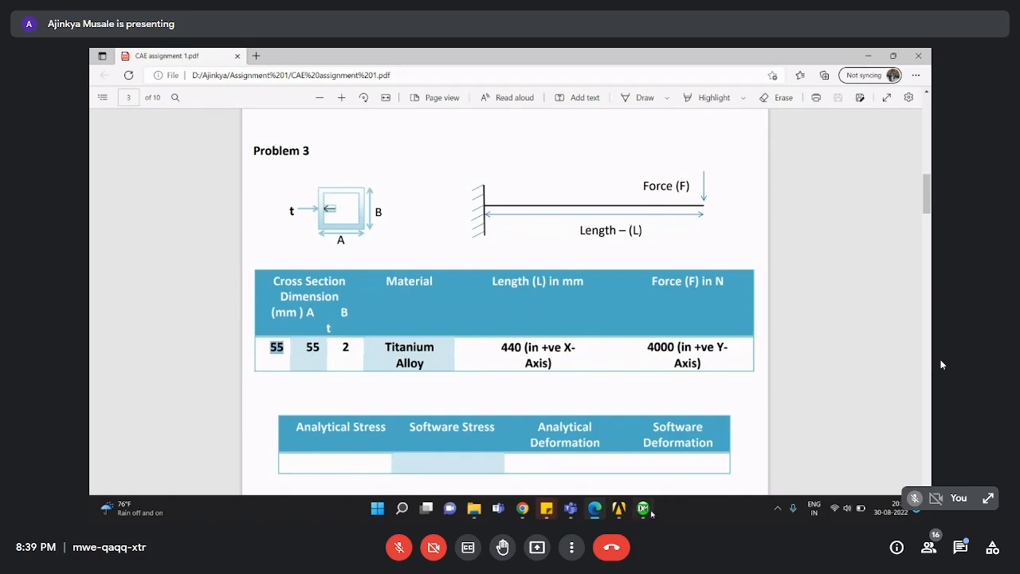
{"action": "left_click", "coordinate": [645, 510]}
{"action": "left_click", "coordinate": [175, 251]}
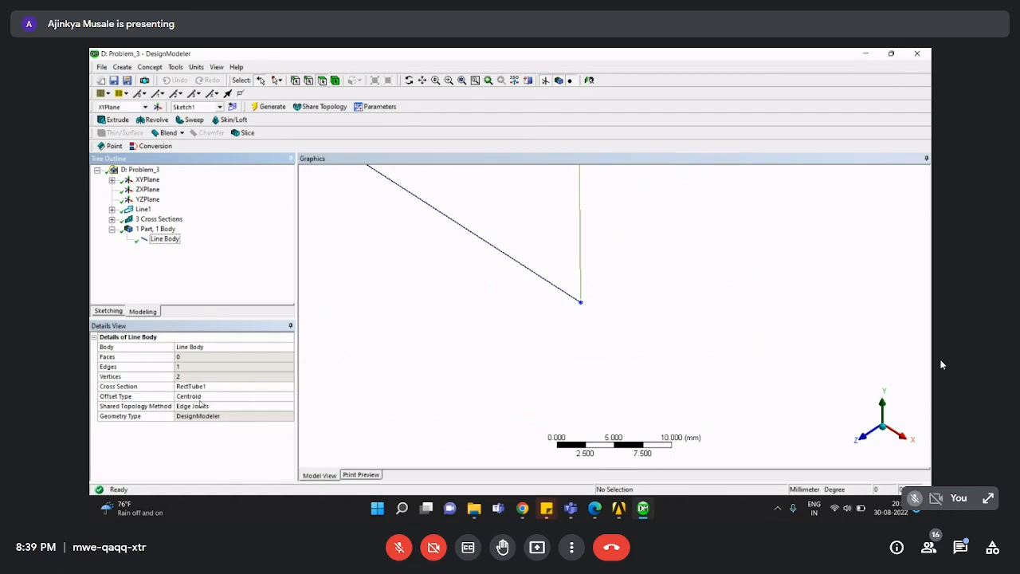
{"action": "left_click", "coordinate": [113, 229]}
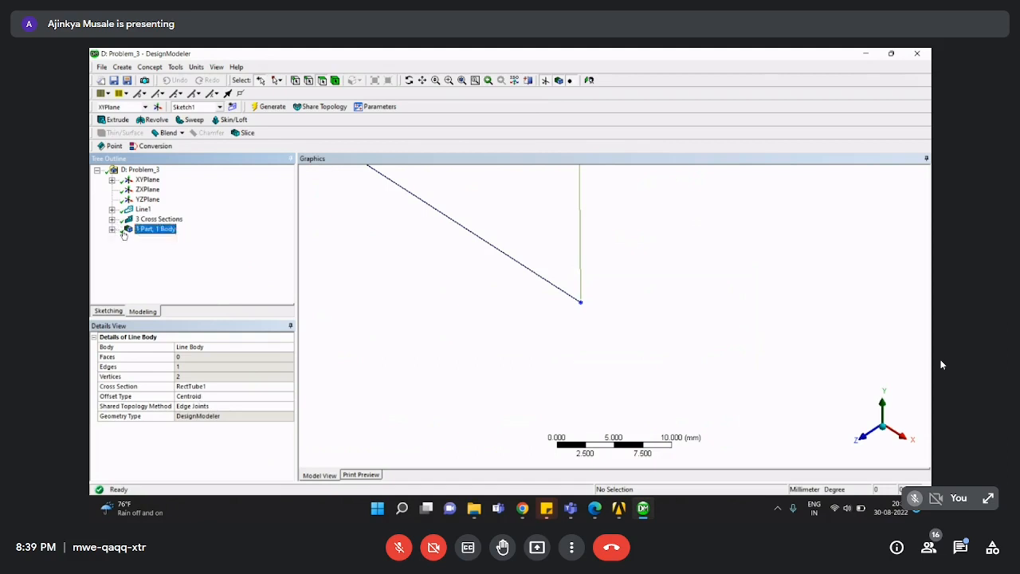
Switch to Workbench, open Problem_3's Model cell in Mechanical, and review the unit system options there.
{"action": "left_click", "coordinate": [619, 508]}
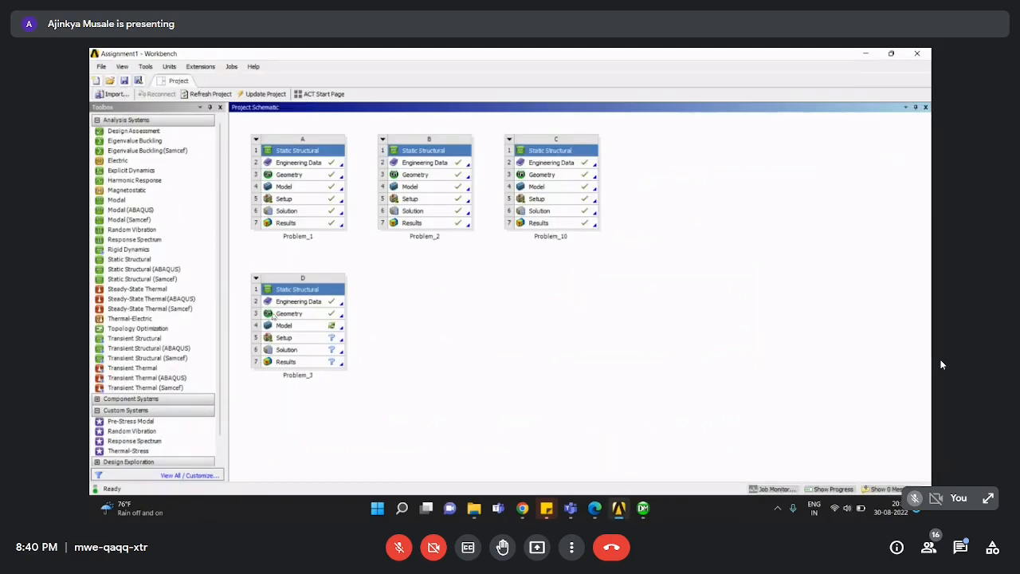
{"action": "left_click", "coordinate": [642, 507]}
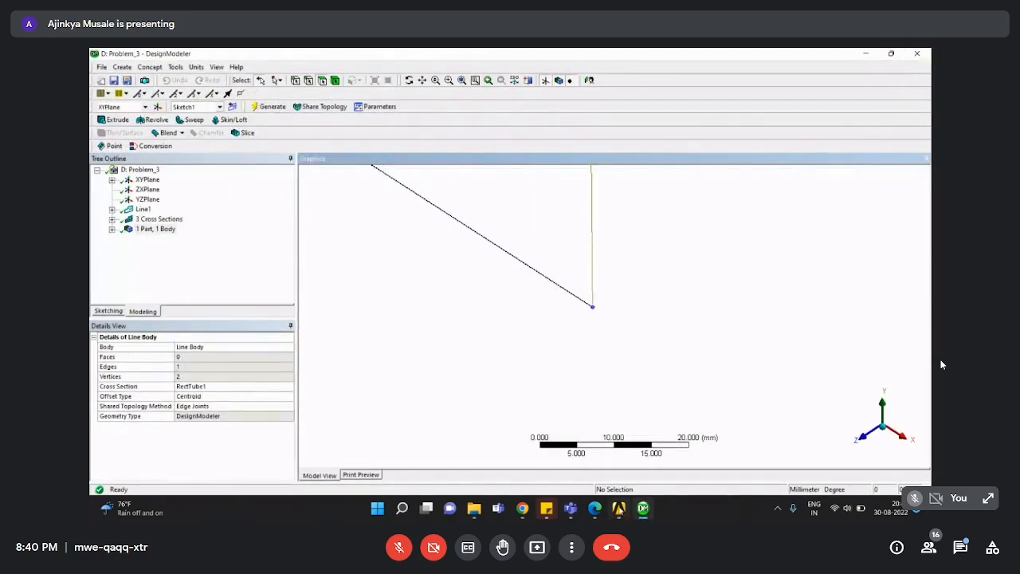
{"action": "left_click", "coordinate": [619, 507]}
{"action": "left_click", "coordinate": [294, 327]}
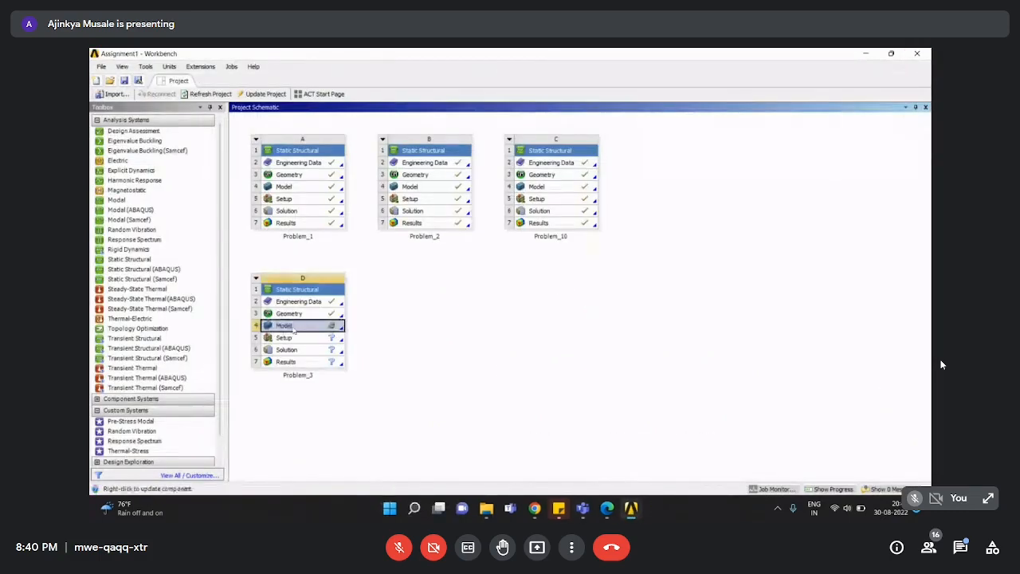
{"action": "double_click", "coordinate": [294, 326]}
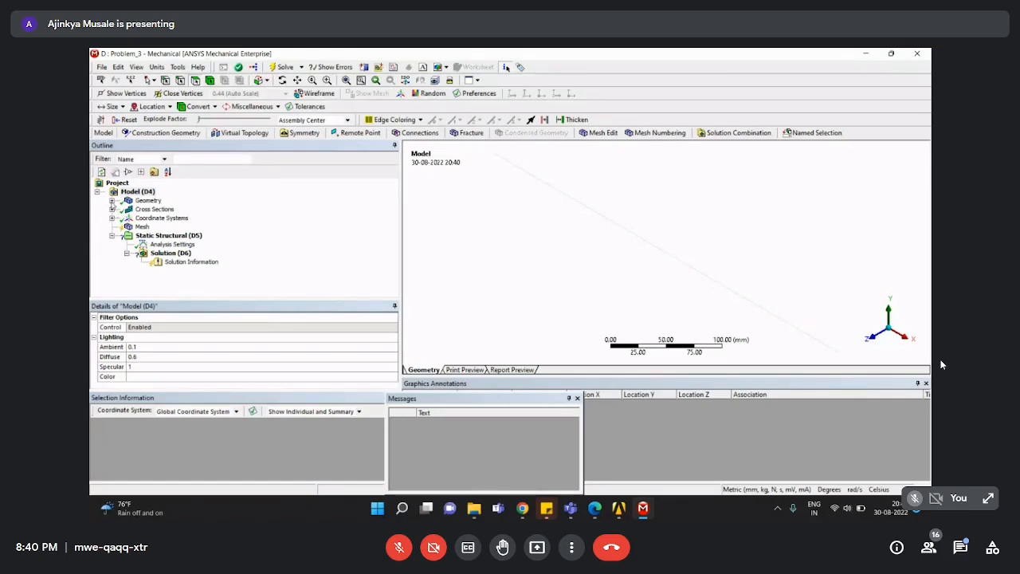
{"action": "left_click", "coordinate": [157, 68]}
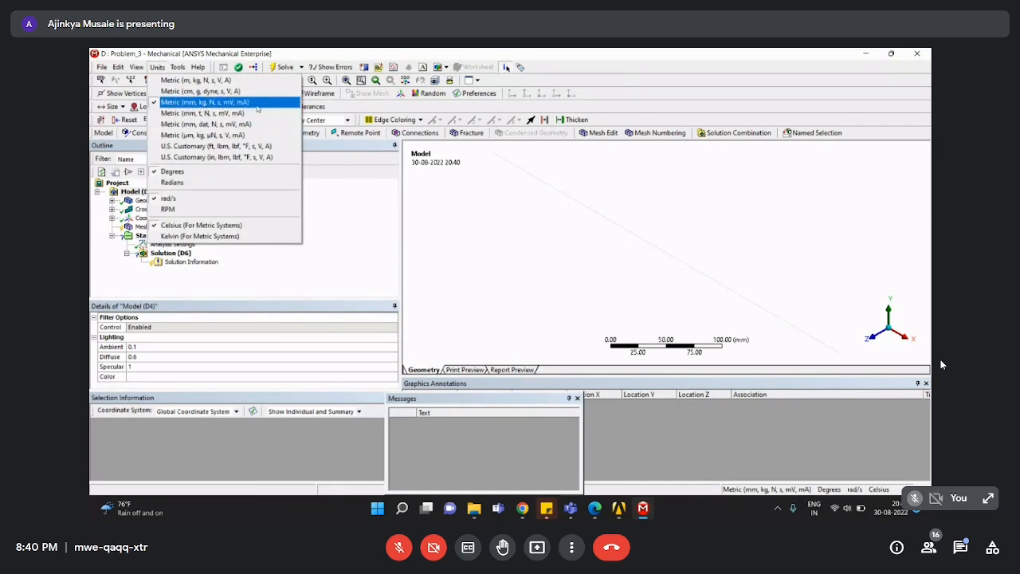
{"action": "left_click", "coordinate": [369, 214]}
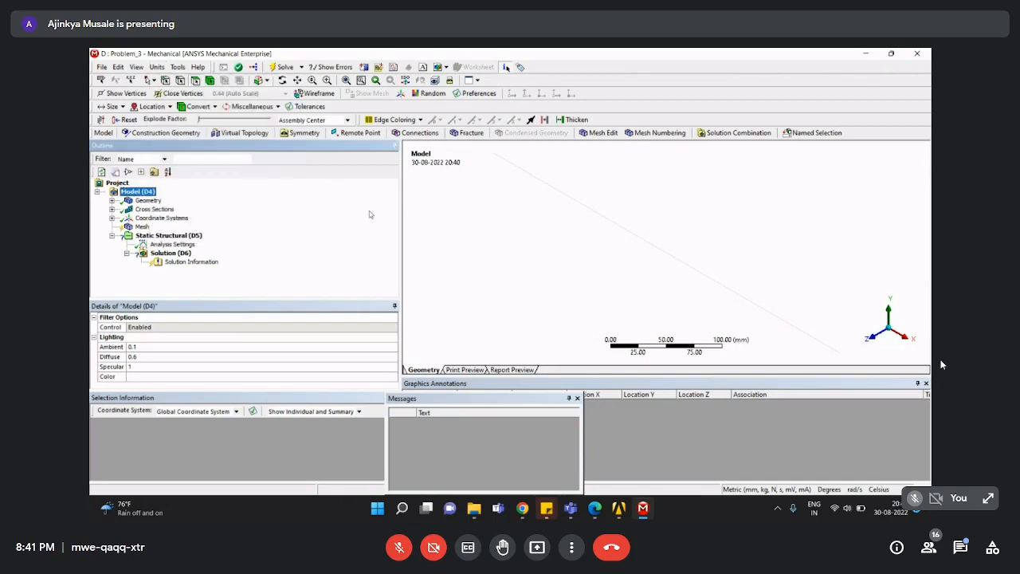
Assign Titanium Alloy as the material of the line body in the Problem_3 geometry.
{"action": "left_click", "coordinate": [112, 200]}
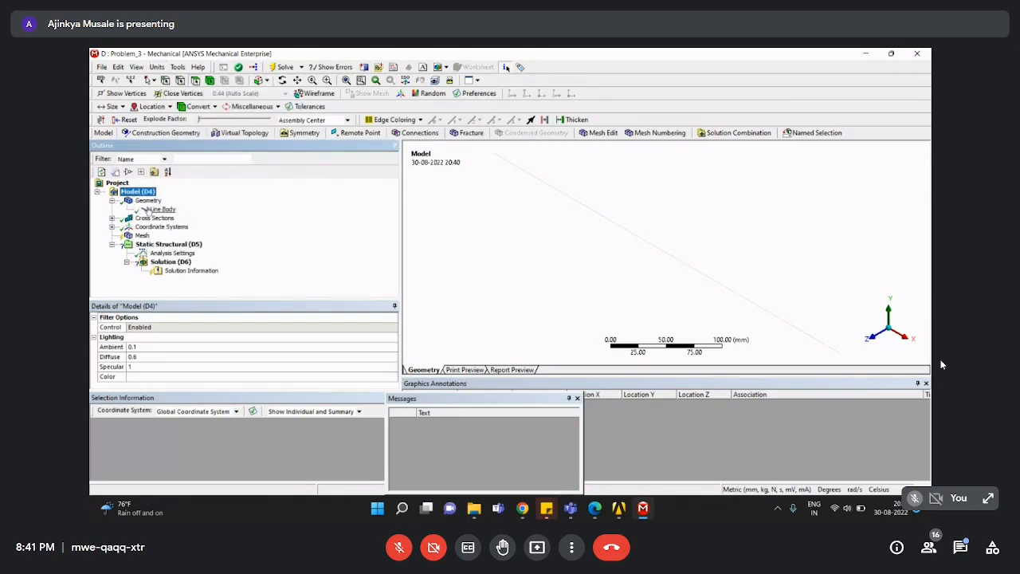
{"action": "left_click", "coordinate": [149, 209]}
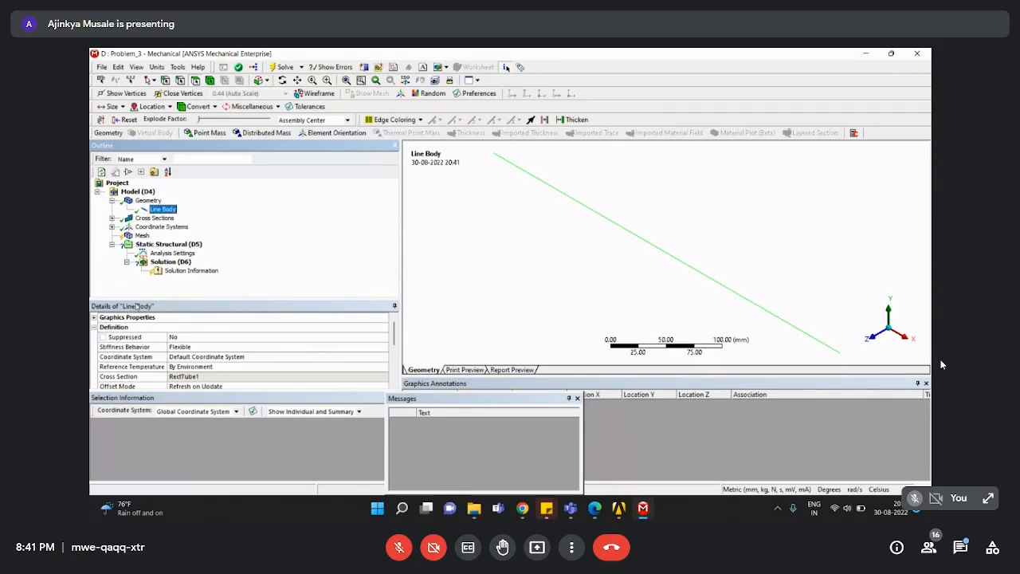
{"action": "left_click_drag", "start_coordinate": [226, 300], "coordinate": [247, 237]}
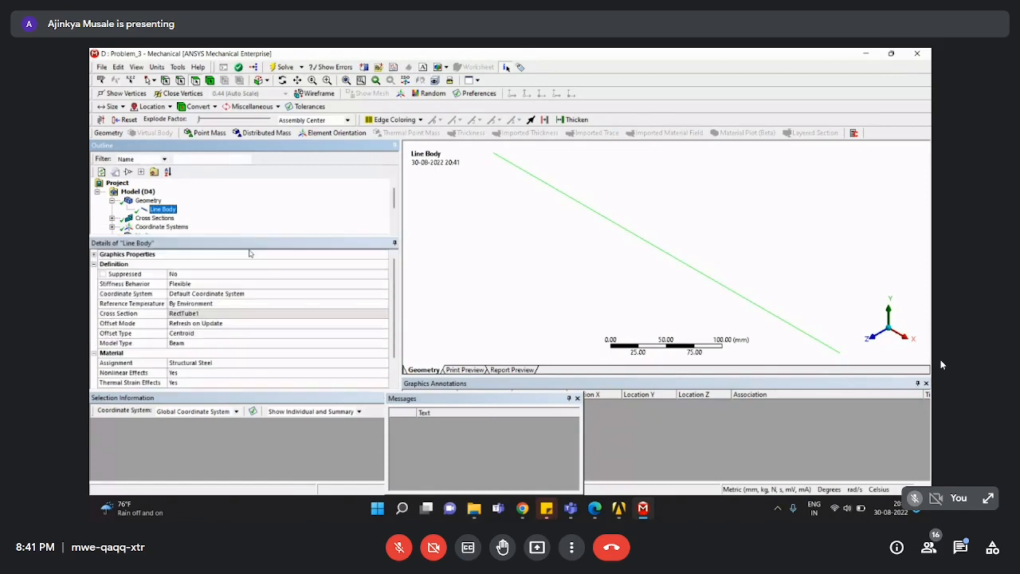
{"action": "left_click_drag", "start_coordinate": [186, 393], "coordinate": [184, 423]}
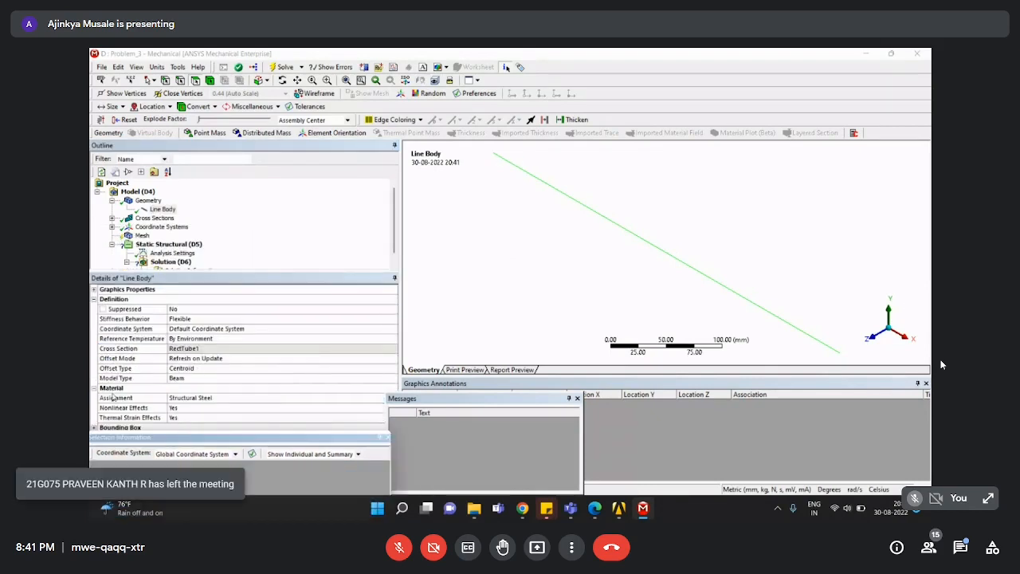
{"action": "left_click", "coordinate": [113, 397]}
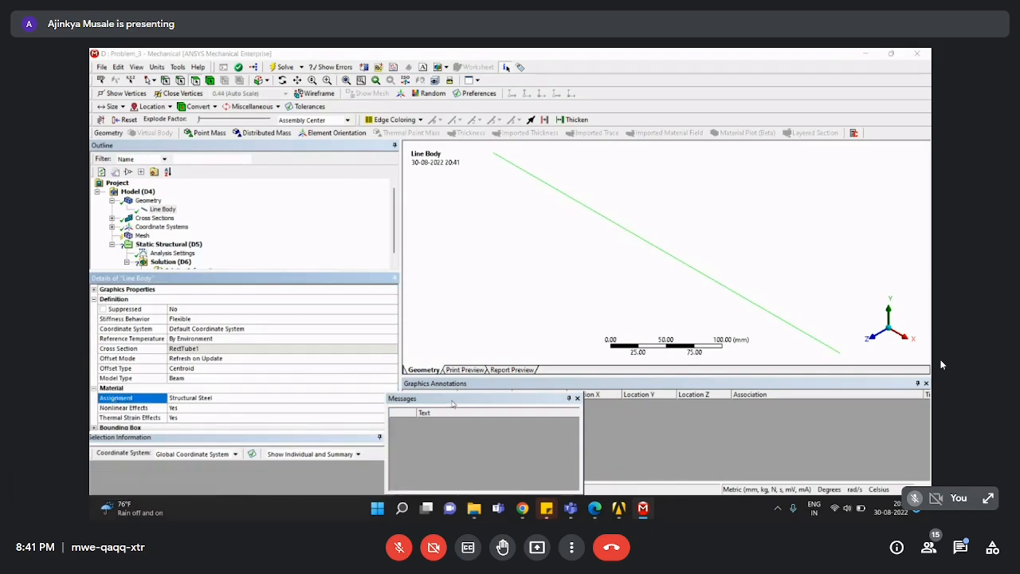
{"action": "left_click_drag", "start_coordinate": [453, 398], "coordinate": [528, 403]}
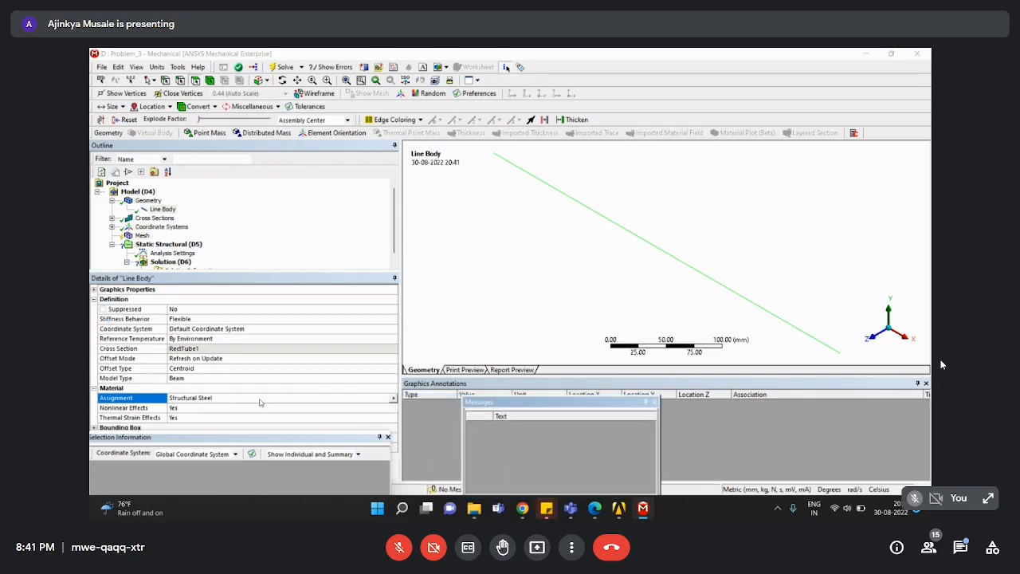
{"action": "left_click", "coordinate": [392, 397]}
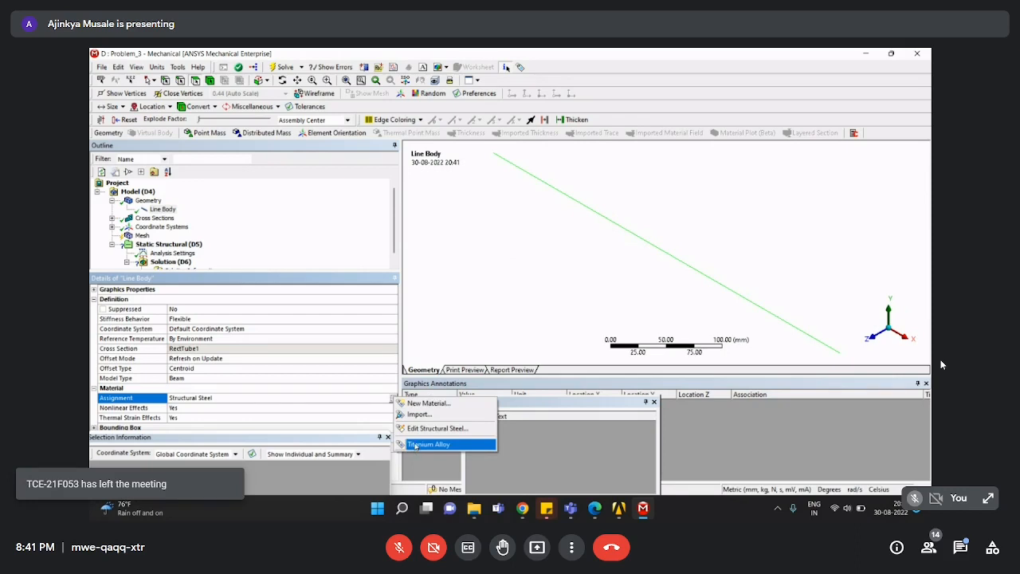
{"action": "left_click", "coordinate": [415, 446]}
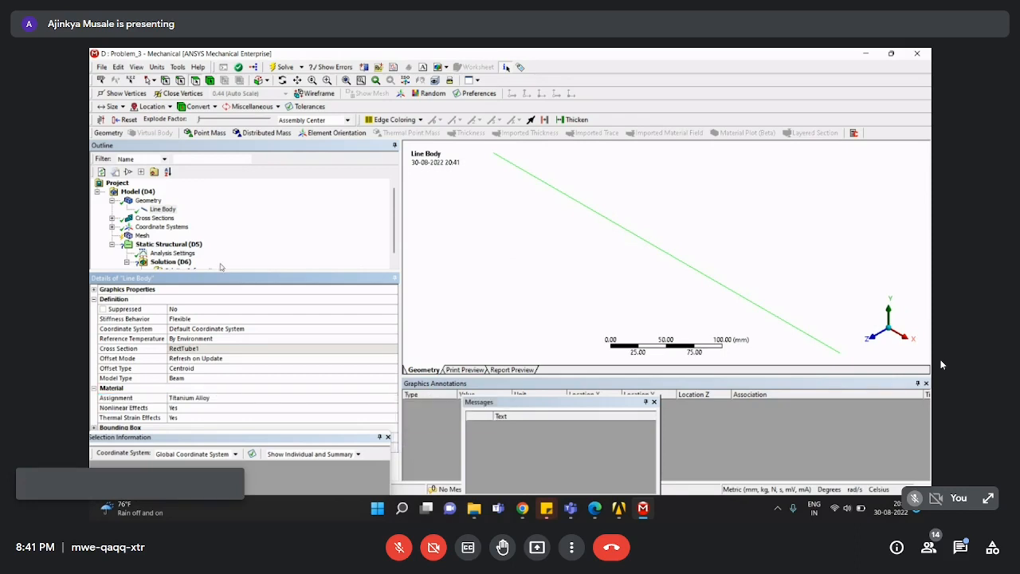
Set the display style of the Geometry branch to Material.
{"action": "left_click", "coordinate": [191, 207]}
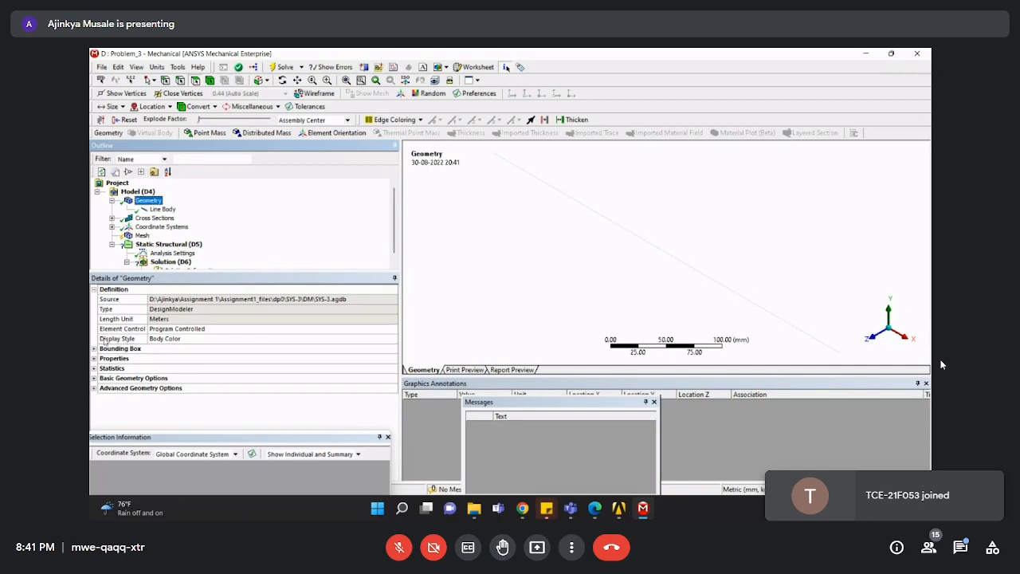
{"action": "left_click", "coordinate": [247, 339]}
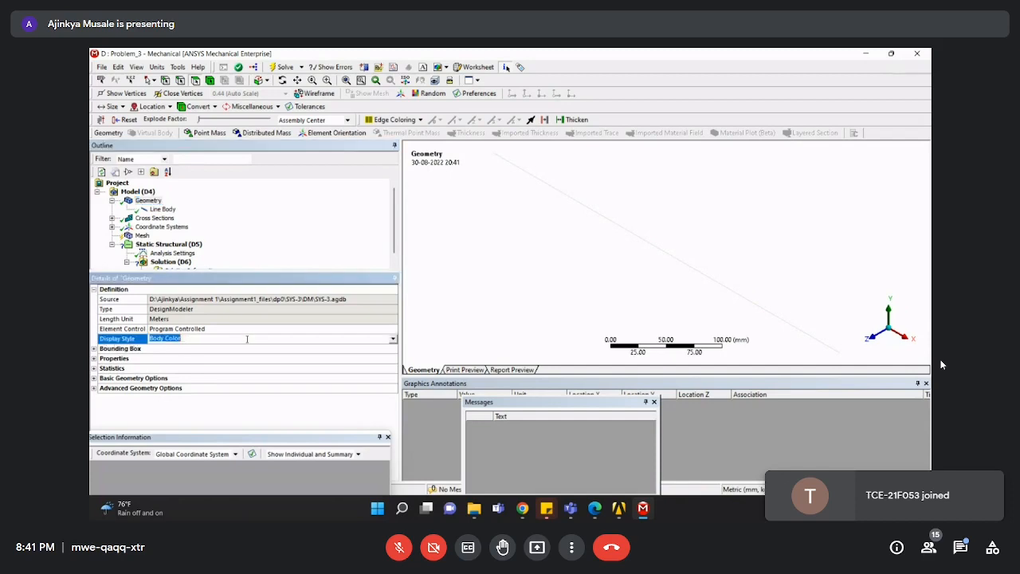
{"action": "left_click", "coordinate": [392, 340]}
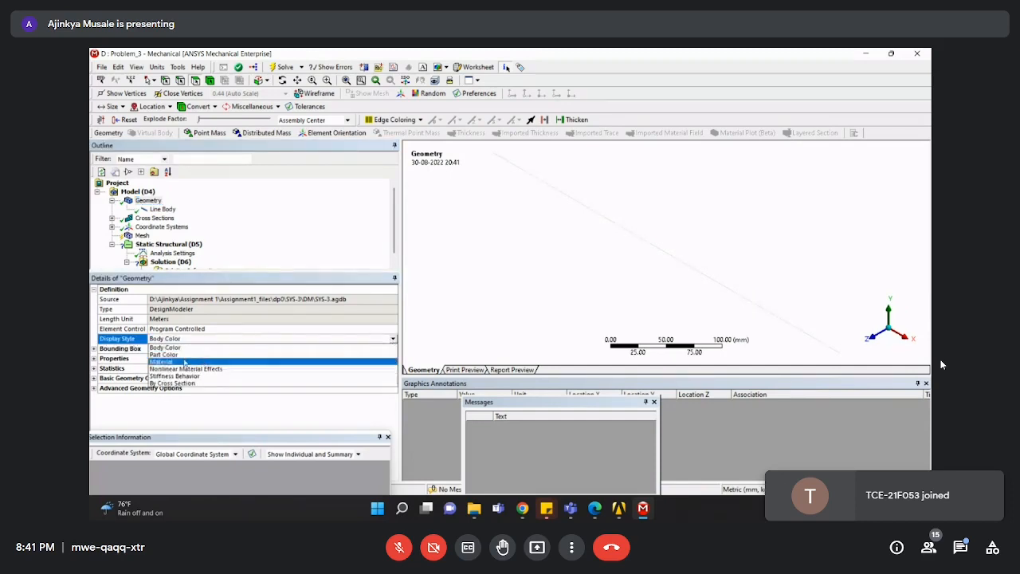
{"action": "left_click", "coordinate": [171, 363]}
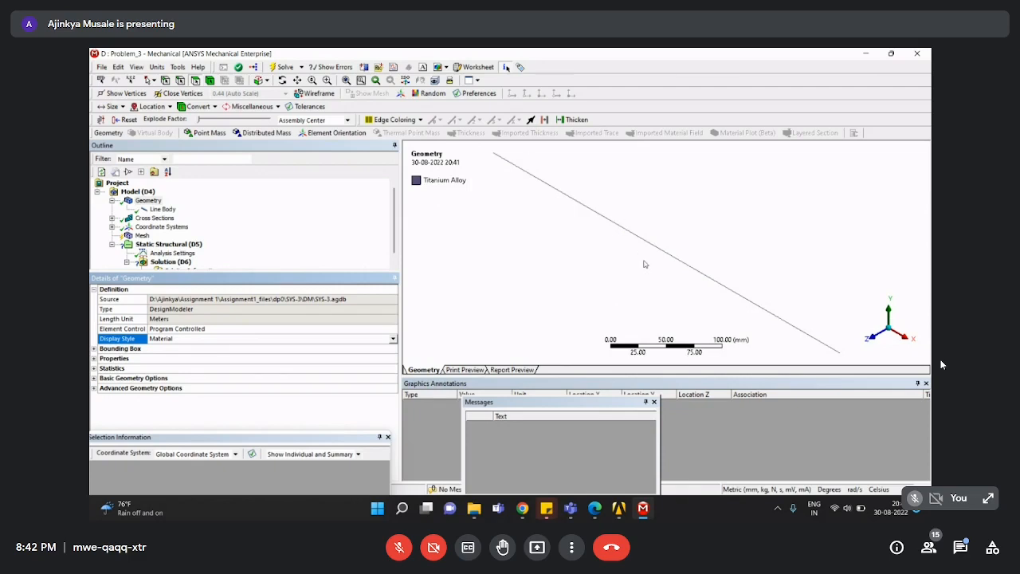
{"action": "left_click", "coordinate": [325, 217]}
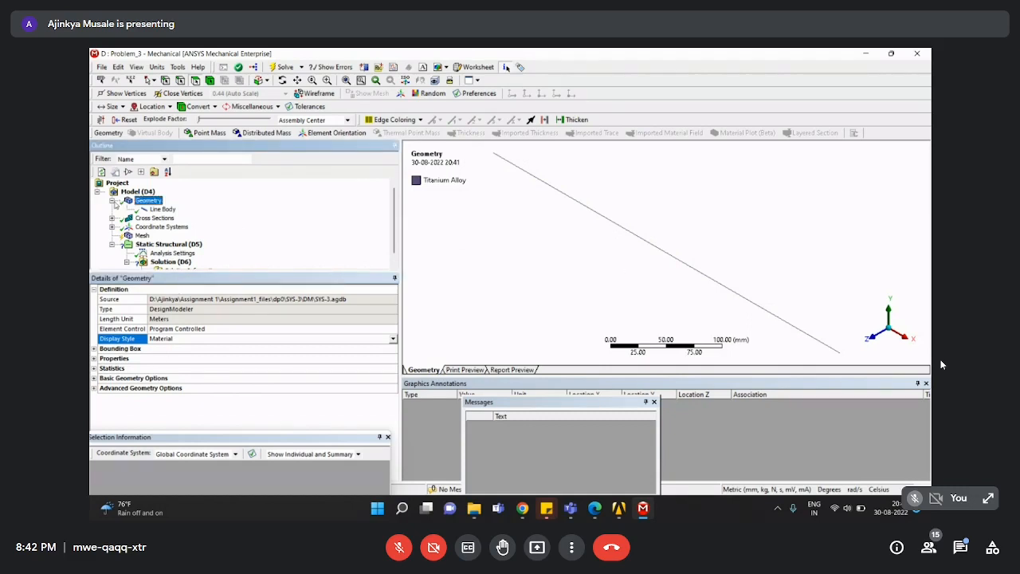
Generate the mesh for the beam with the default mesh settings.
{"action": "left_click", "coordinate": [112, 200]}
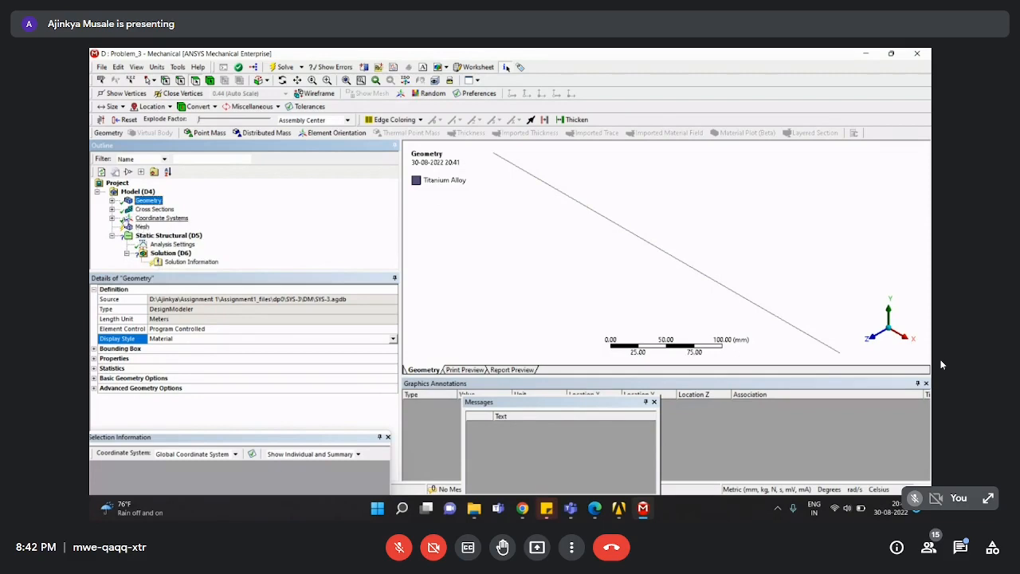
{"action": "left_click", "coordinate": [142, 227]}
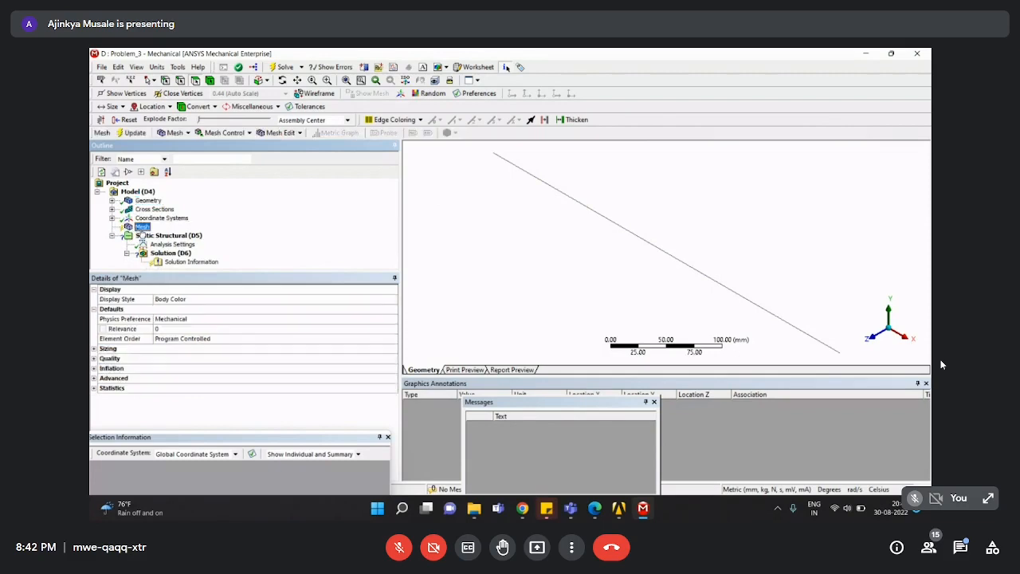
{"action": "right_click", "coordinate": [142, 228]}
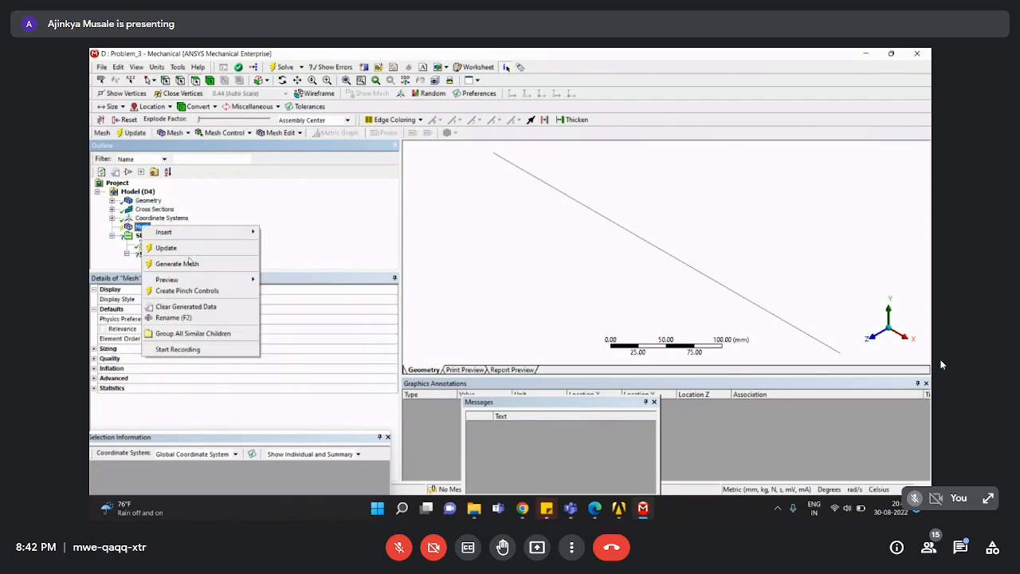
{"action": "left_click", "coordinate": [187, 267]}
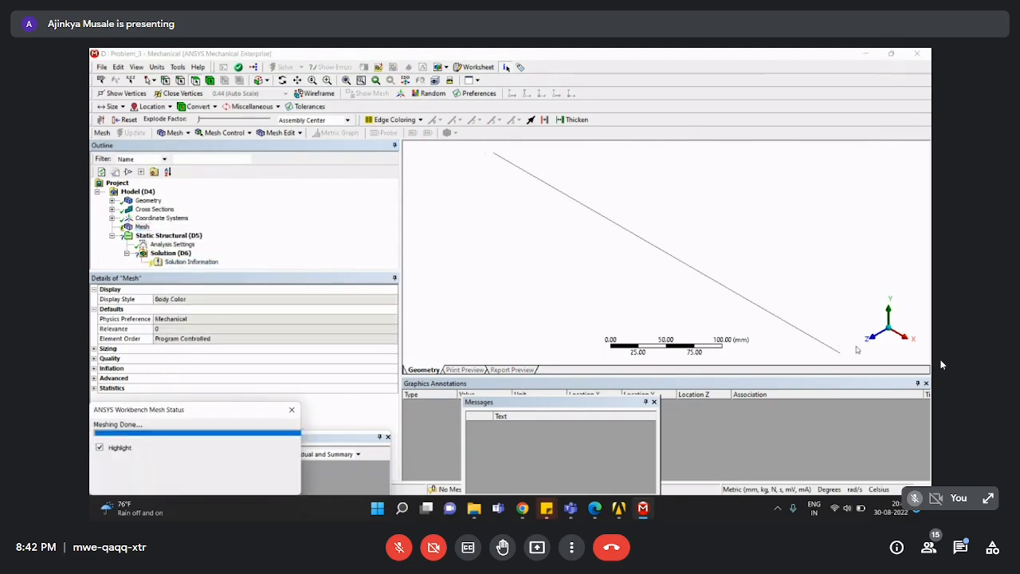
Inspect the generated mesh at the hollow beam's open end and along its full length.
{"action": "right_click_drag", "start_coordinate": [729, 281], "coordinate": [795, 332]}
{"action": "middle_click_drag", "start_coordinate": [701, 231], "coordinate": [597, 241]}
{"action": "scroll", "coordinate": [667, 271], "scroll_direction": "down", "scroll_amount": 5}
{"action": "scroll", "coordinate": [621, 235], "scroll_direction": "up", "scroll_amount": 5}
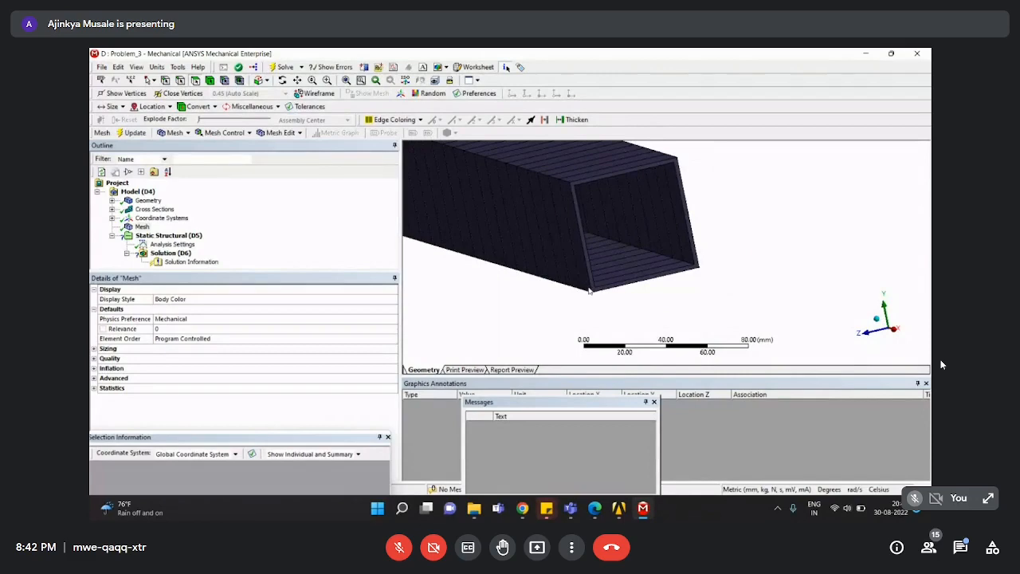
{"action": "right_click_drag", "start_coordinate": [654, 153], "coordinate": [700, 196]}
{"action": "scroll", "coordinate": [667, 212], "scroll_direction": "down", "scroll_amount": 10}
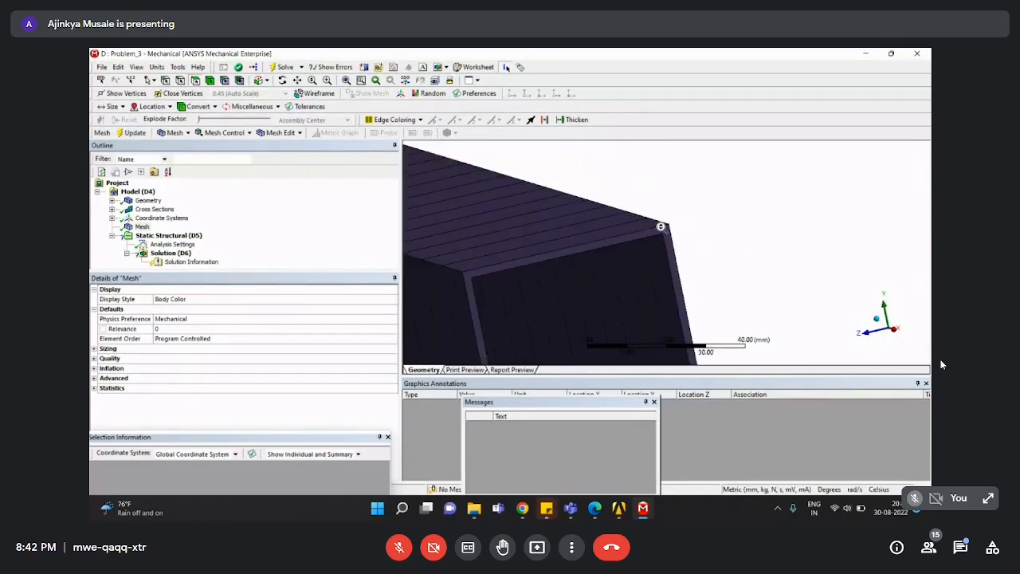
{"action": "middle_click_drag", "start_coordinate": [637, 255], "coordinate": [648, 251]}
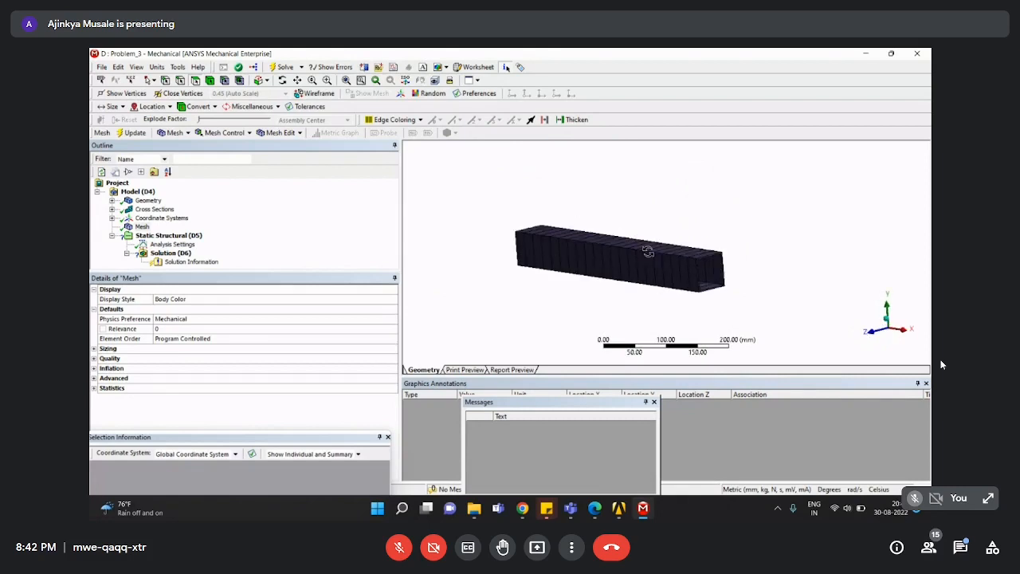
Check Problem 3's beam drawing in the assignment PDF and compare it with the meshed tube in Mechanical.
{"action": "left_click", "coordinate": [595, 508]}
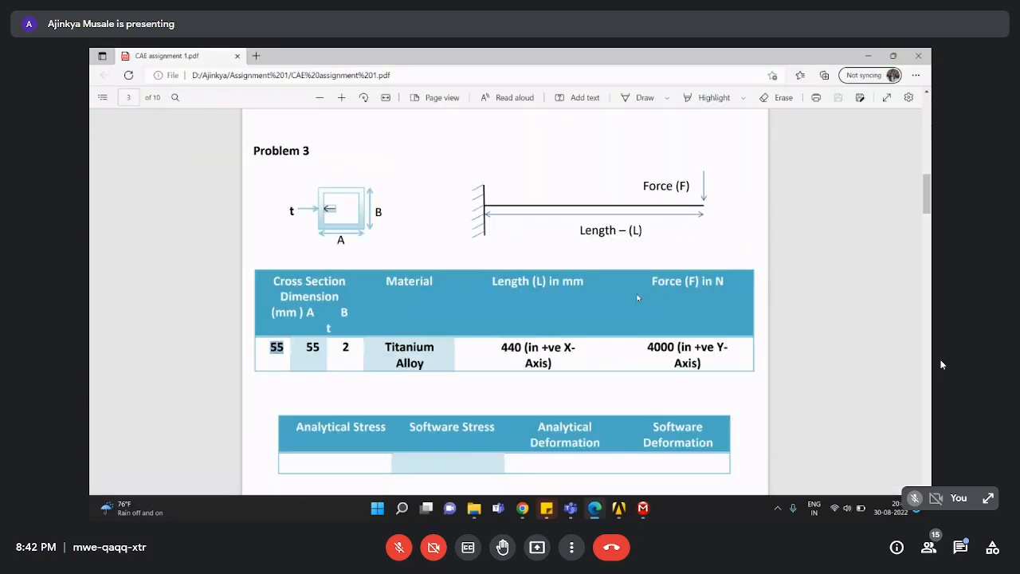
{"action": "left_click", "coordinate": [643, 508]}
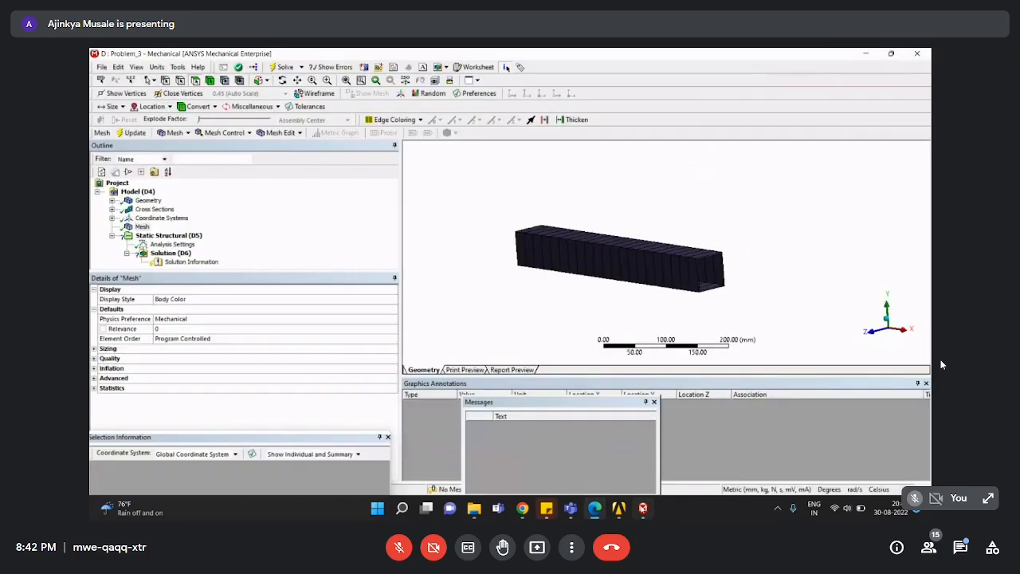
{"action": "middle_click_drag", "start_coordinate": [669, 260], "coordinate": [685, 279]}
{"action": "scroll", "coordinate": [698, 279], "scroll_direction": "down", "scroll_amount": 3}
{"action": "right_click_drag", "start_coordinate": [671, 243], "coordinate": [732, 295]}
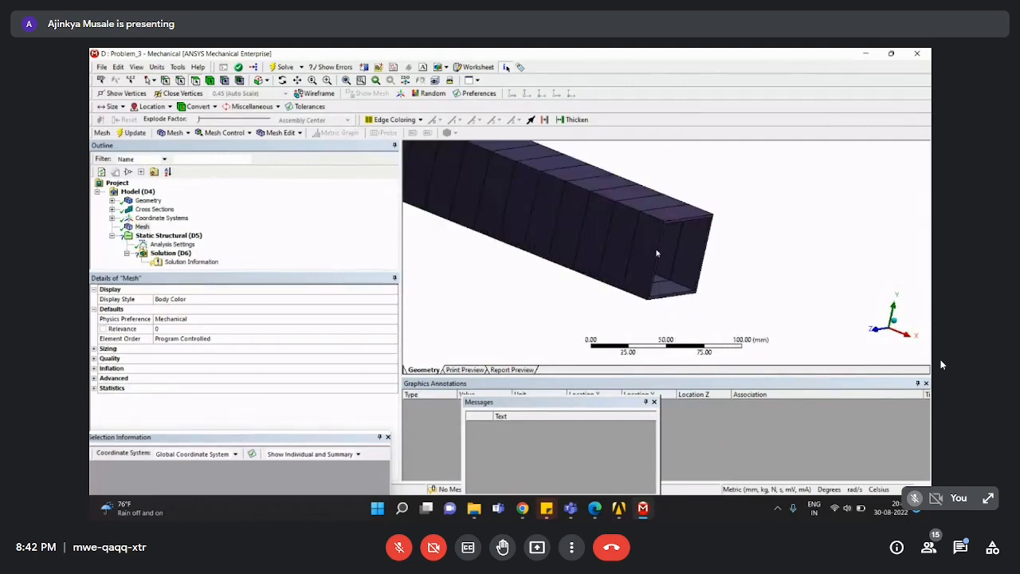
{"action": "middle_click_drag", "start_coordinate": [656, 253], "coordinate": [643, 248]}
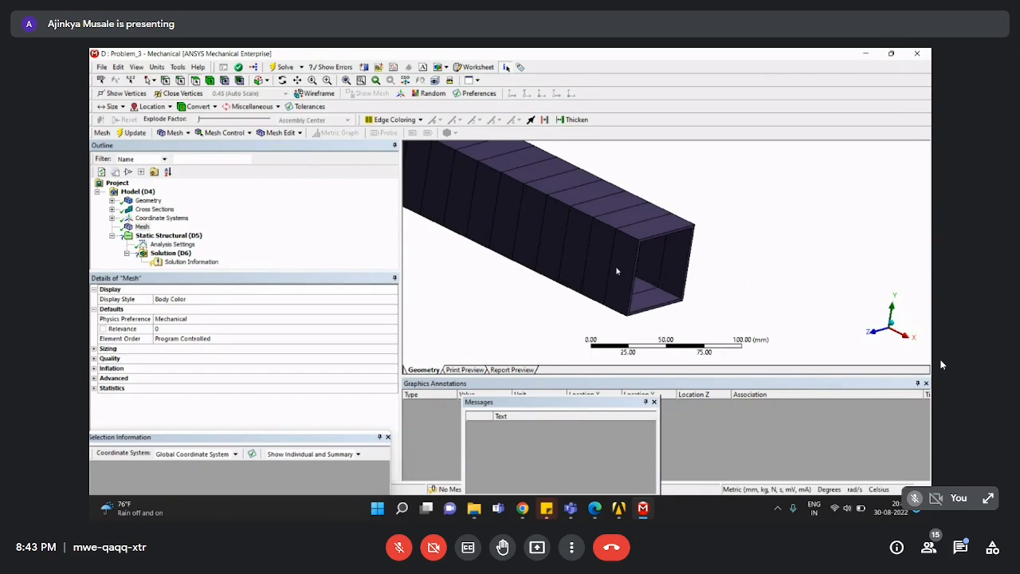
{"action": "scroll", "coordinate": [616, 270], "scroll_direction": "down", "scroll_amount": 5}
Examine the meshed beam in side view along the Z axis and its hollow cross-section in end view along the X axis.
{"action": "left_click", "coordinate": [868, 331]}
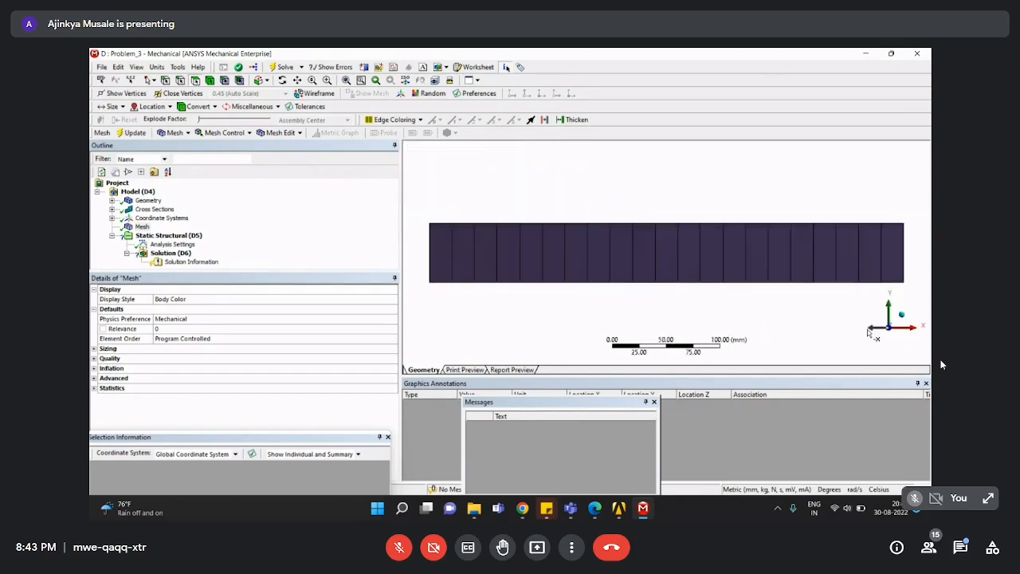
{"action": "scroll", "coordinate": [840, 227], "scroll_direction": "down", "scroll_amount": 3}
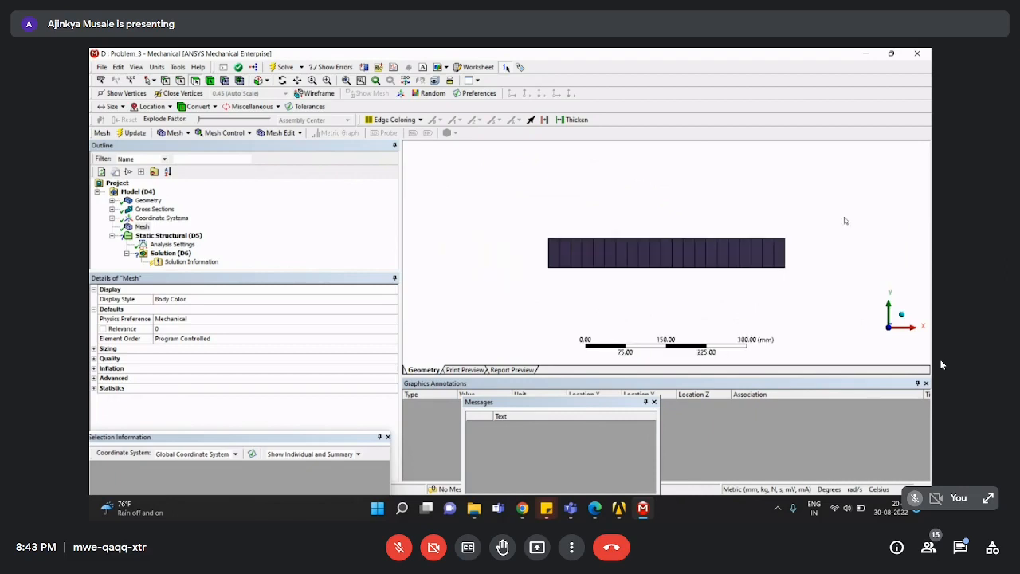
{"action": "middle_click_drag", "start_coordinate": [840, 227], "coordinate": [836, 252]}
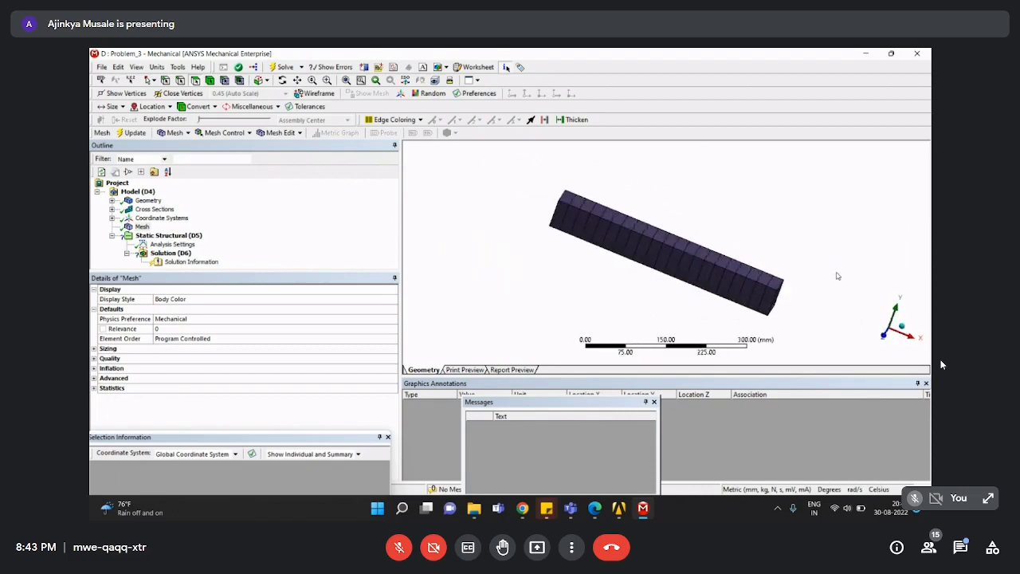
{"action": "left_click", "coordinate": [882, 340]}
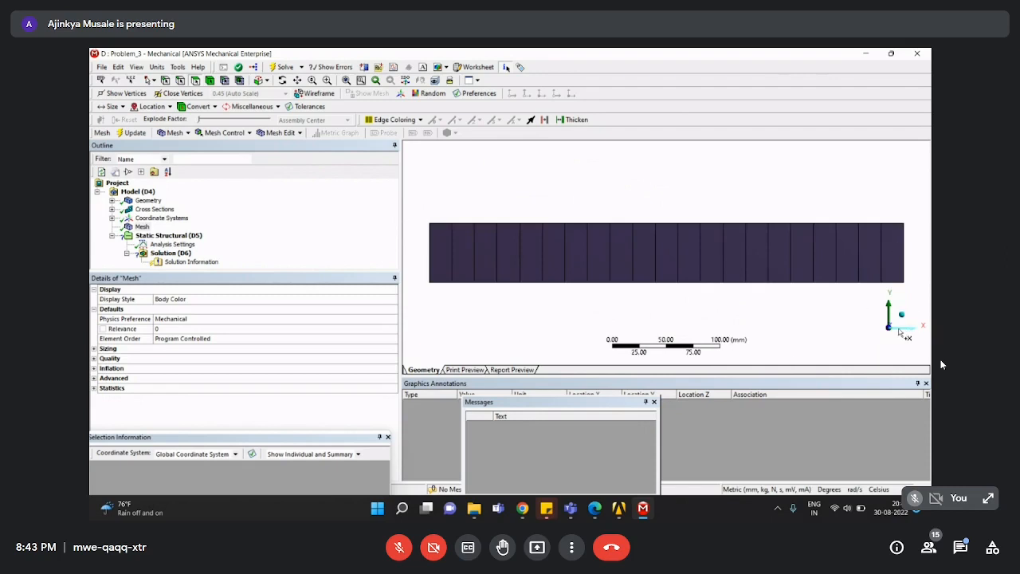
{"action": "left_click", "coordinate": [912, 331]}
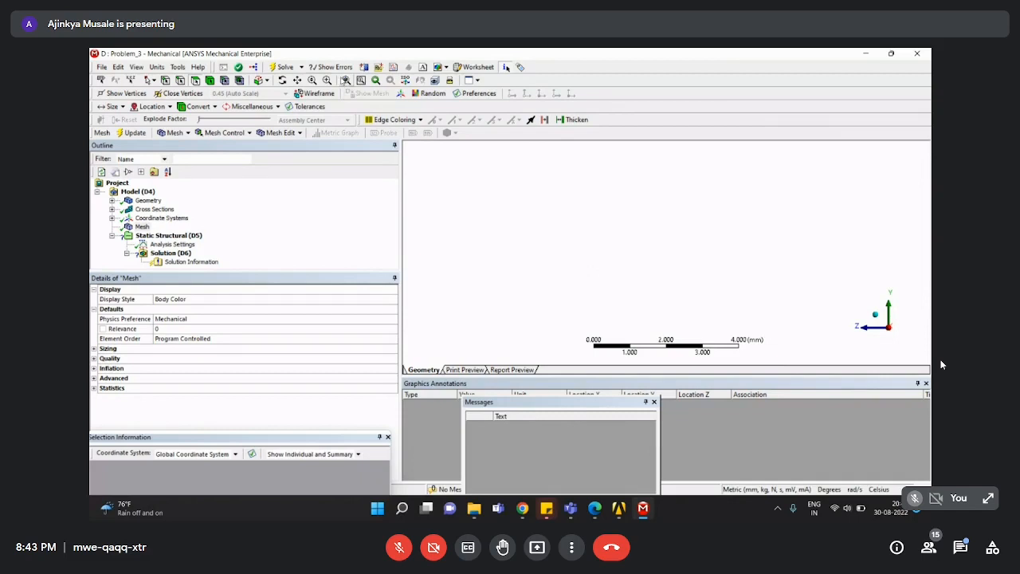
{"action": "left_click", "coordinate": [347, 80]}
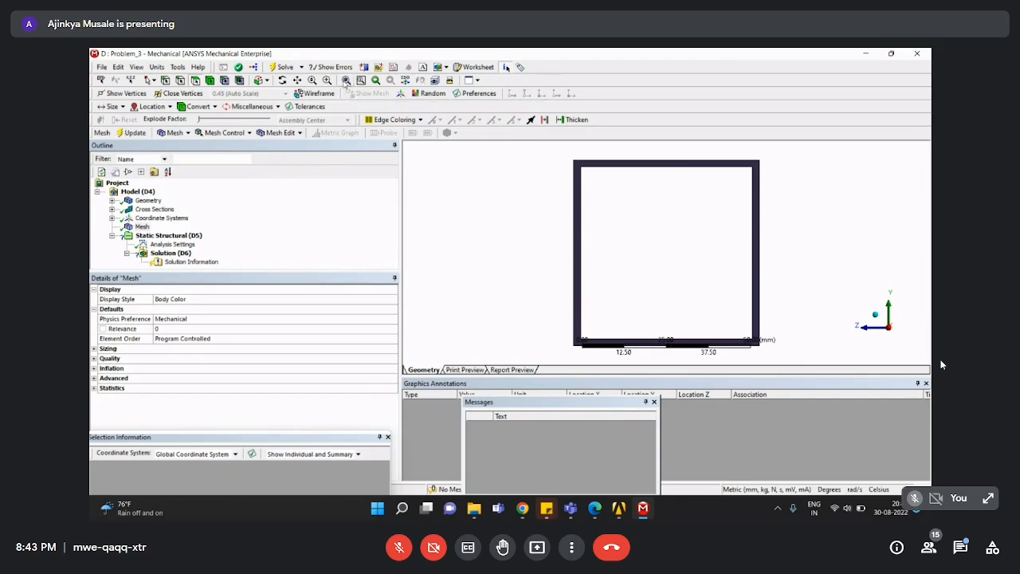
{"action": "left_click", "coordinate": [864, 326]}
{"action": "scroll", "coordinate": [729, 271], "scroll_direction": "down", "scroll_amount": 2}
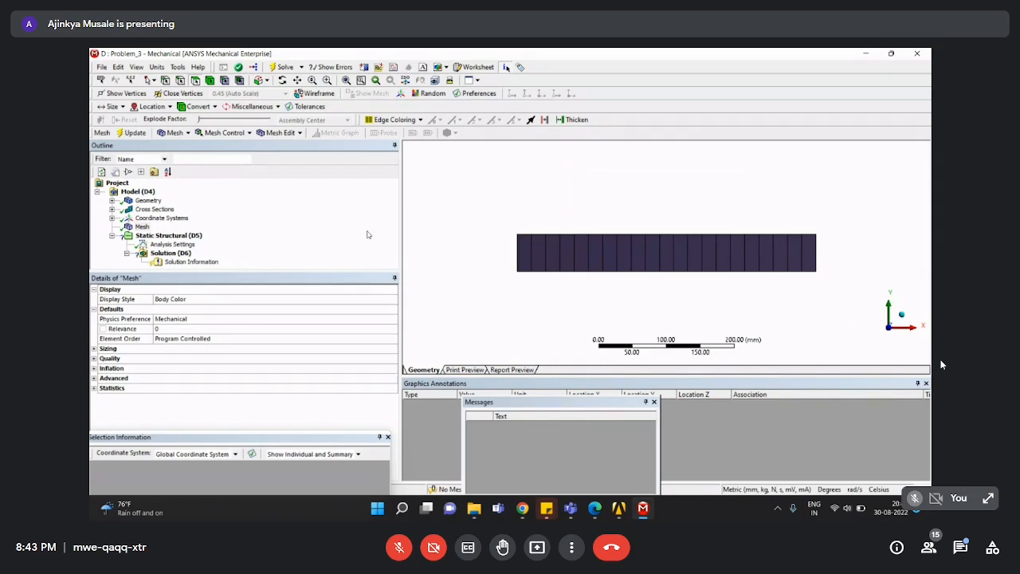
Check the Problem_3 system in Workbench and Problem 3's force data in the assignment PDF, and minimise the PDF.
{"action": "left_click", "coordinate": [142, 226]}
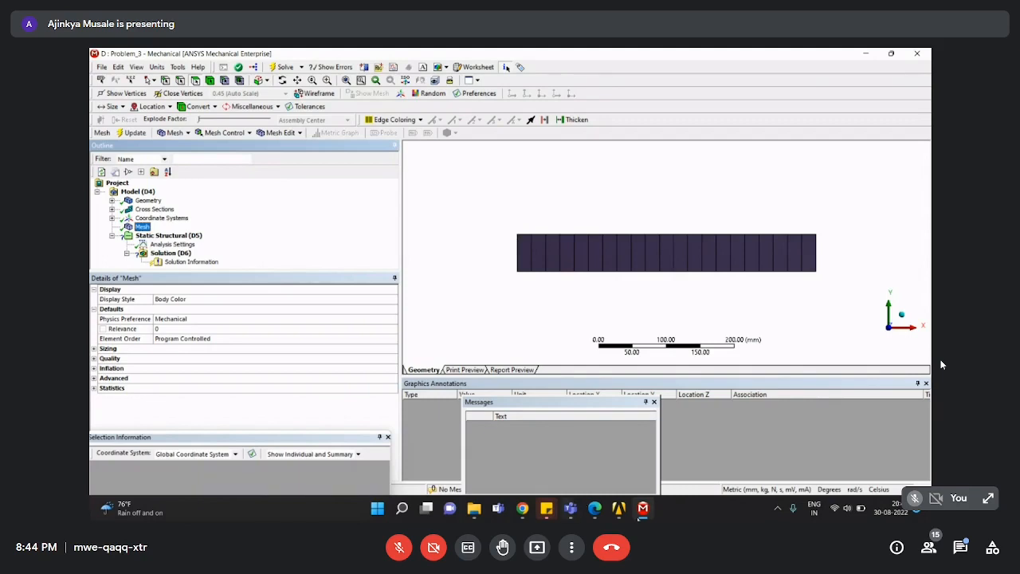
{"action": "left_click", "coordinate": [618, 507]}
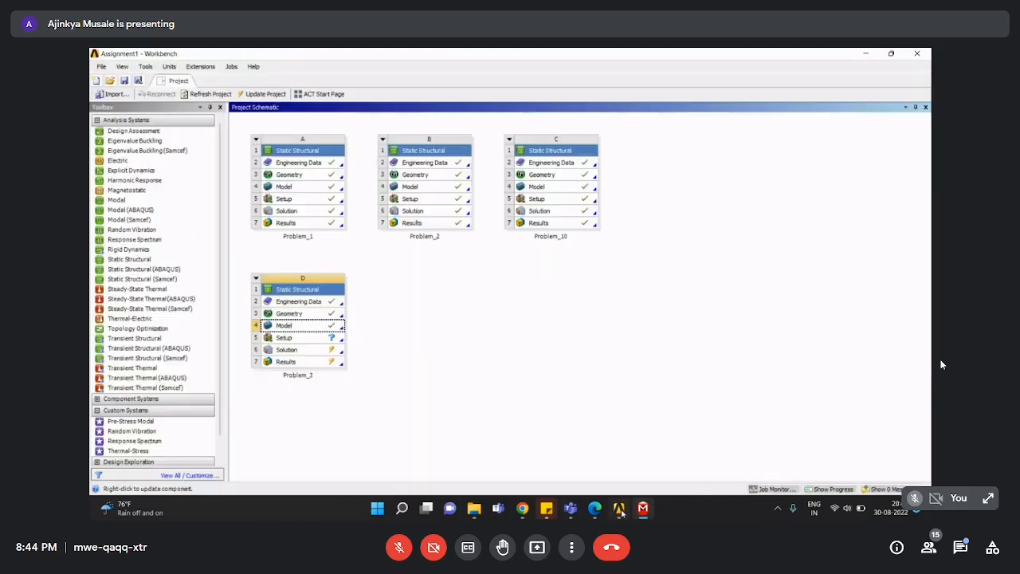
{"action": "left_click", "coordinate": [594, 508]}
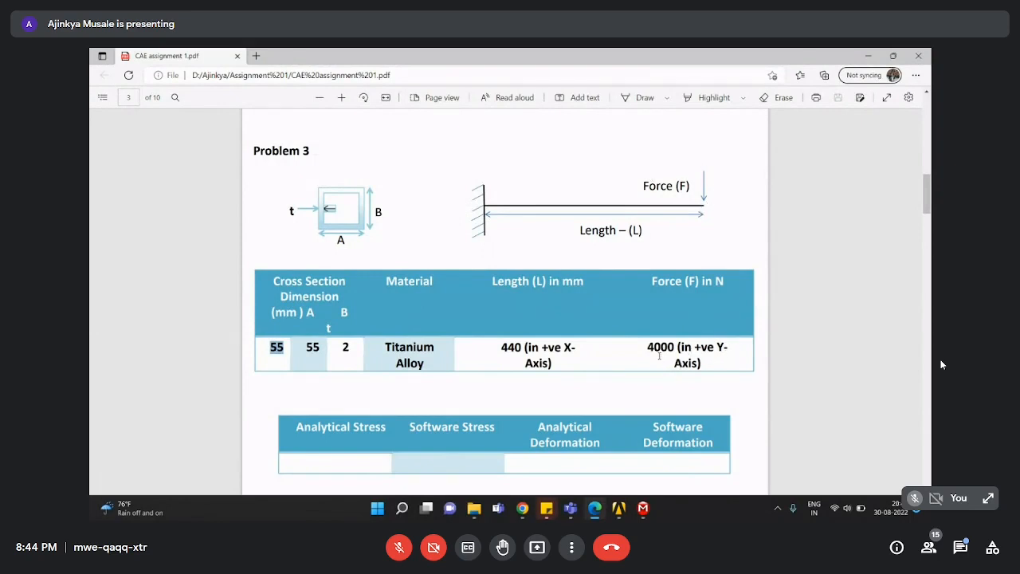
{"action": "left_click", "coordinate": [868, 56]}
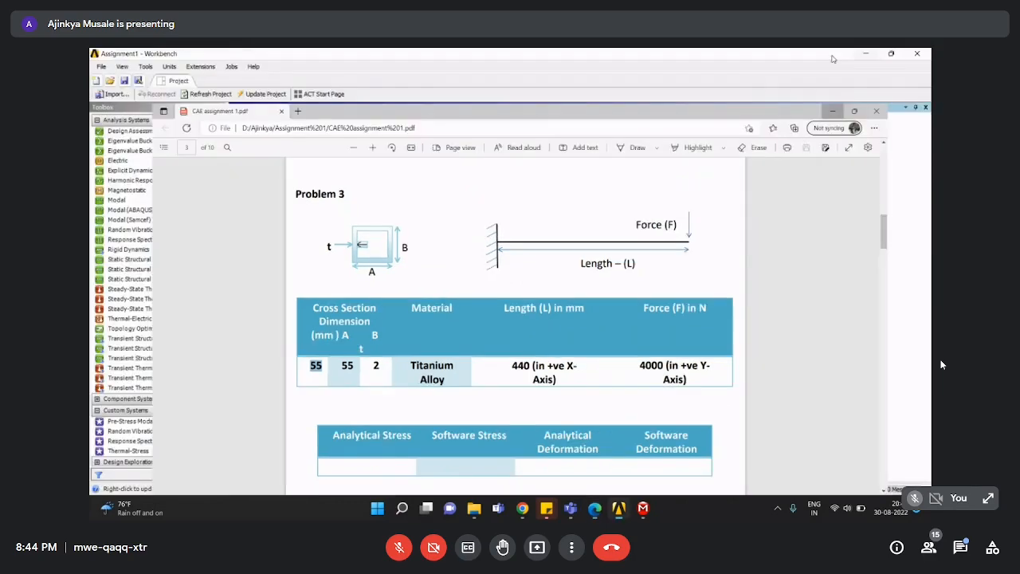
Return to Mechanical and add a Fixed Support to the static structural analysis at the beam's end vertex at the origin.
{"action": "left_click", "coordinate": [643, 507]}
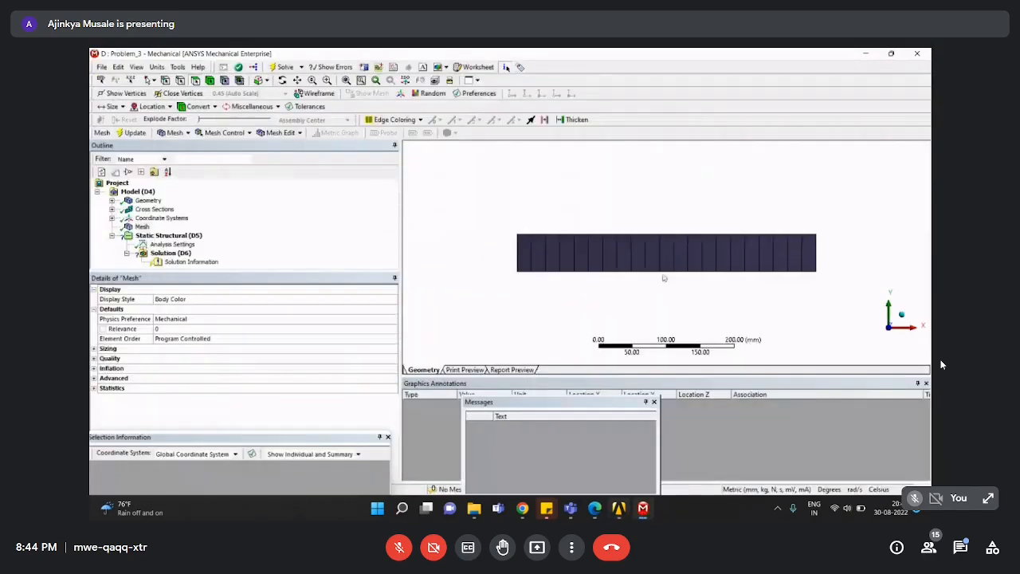
{"action": "left_click", "coordinate": [170, 236]}
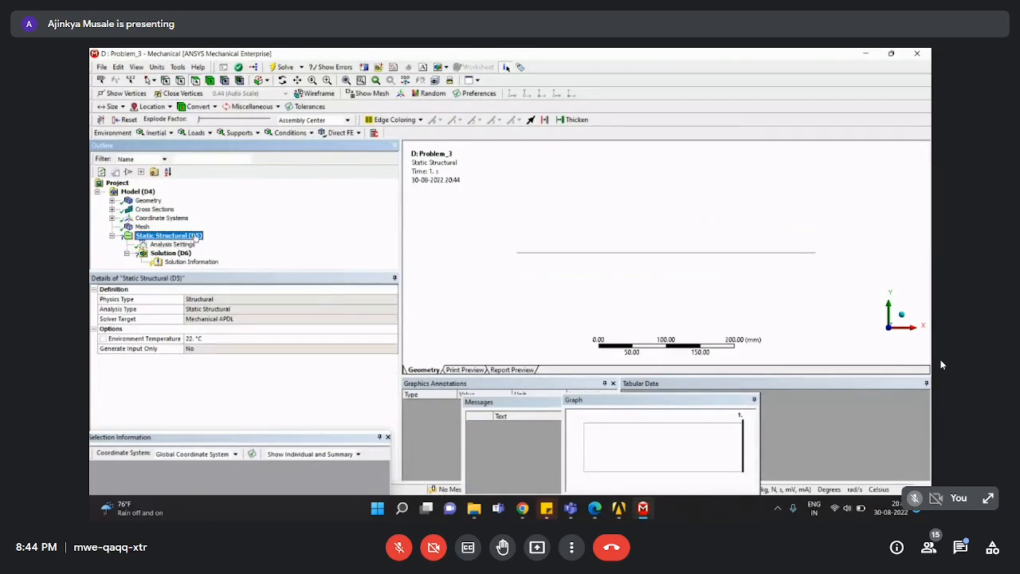
{"action": "right_click", "coordinate": [195, 235]}
{"action": "mouse_move", "coordinate": [236, 239]}
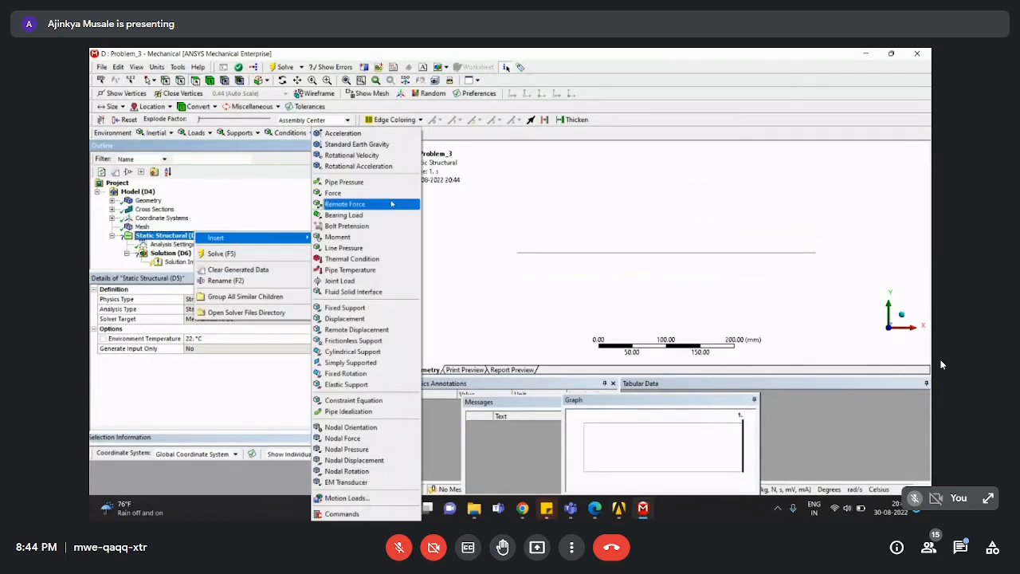
{"action": "left_click", "coordinate": [363, 308]}
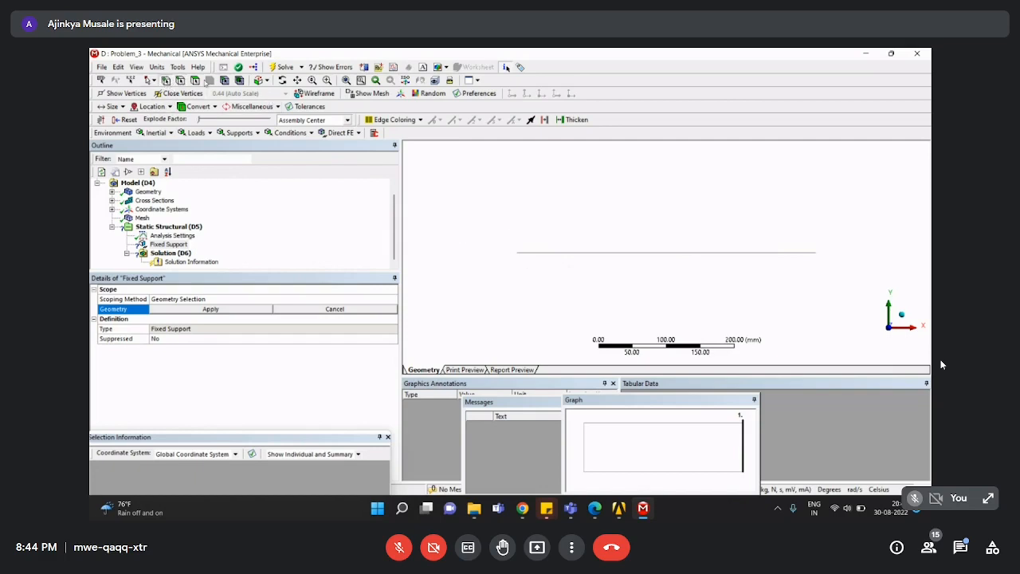
{"action": "left_click", "coordinate": [517, 253]}
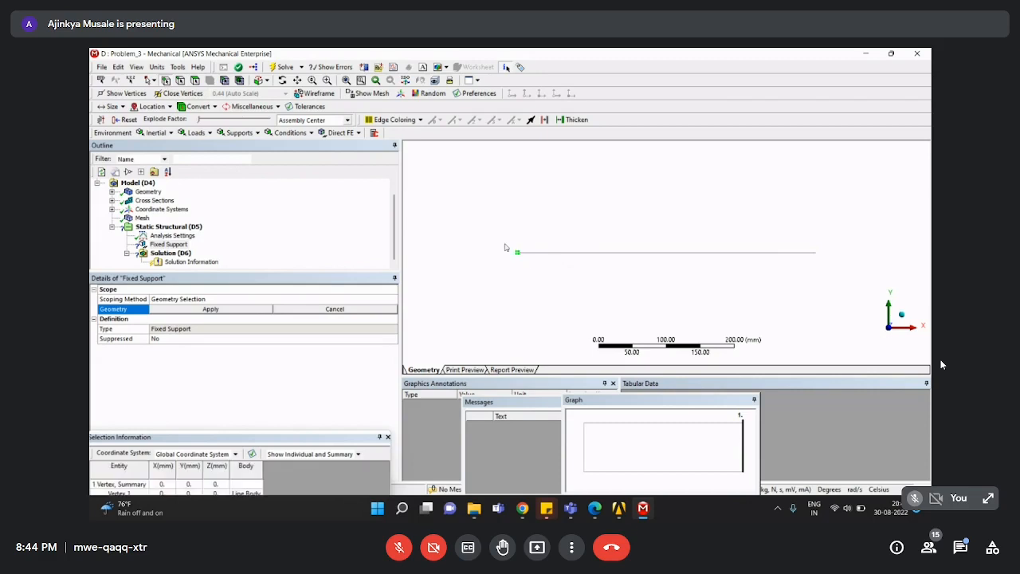
{"action": "left_click", "coordinate": [201, 311]}
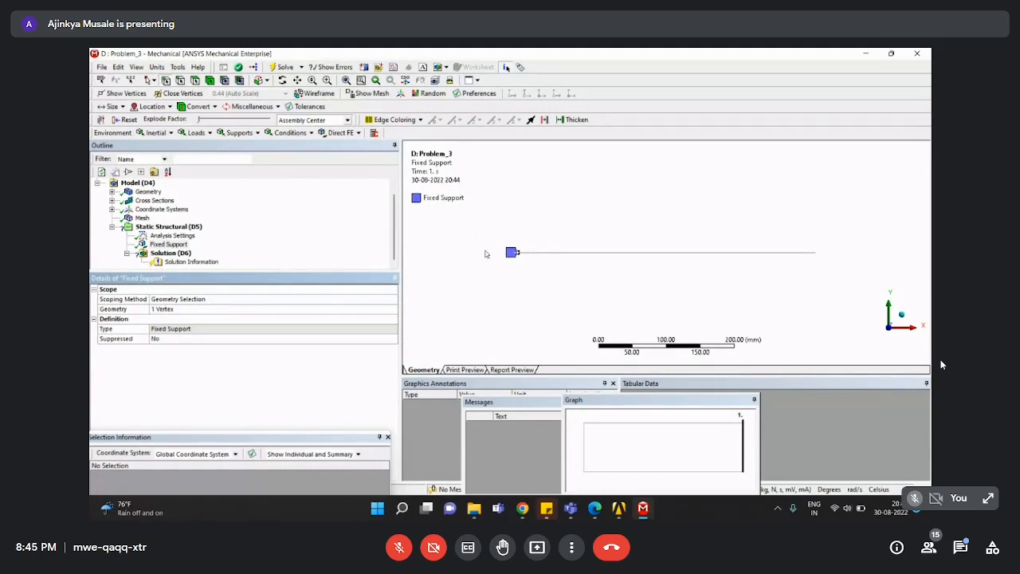
Add a Force to the static structural analysis, scoped to the vertex at the beam's free end.
{"action": "left_click", "coordinate": [188, 228]}
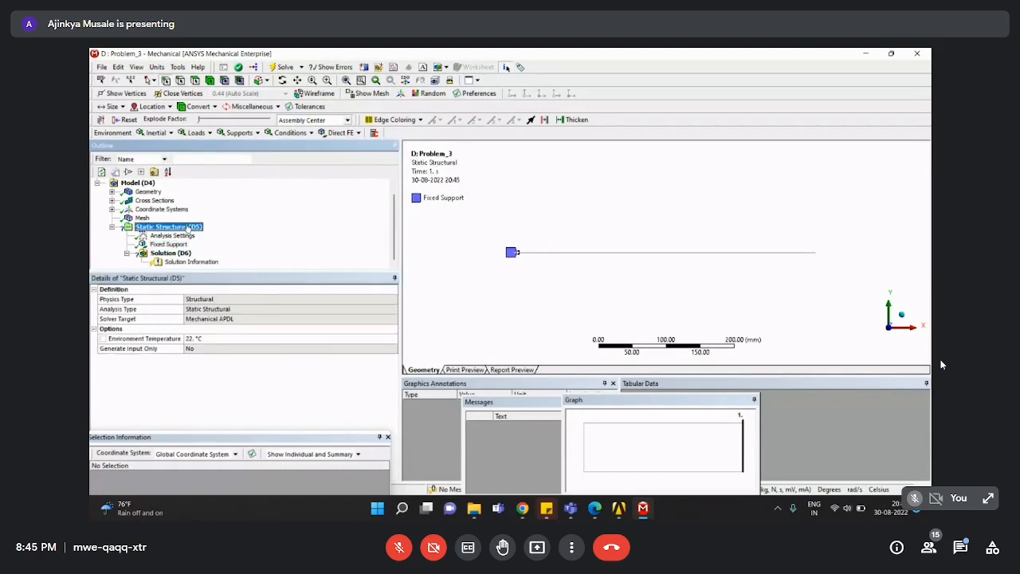
{"action": "right_click", "coordinate": [188, 228]}
{"action": "mouse_move", "coordinate": [201, 231]}
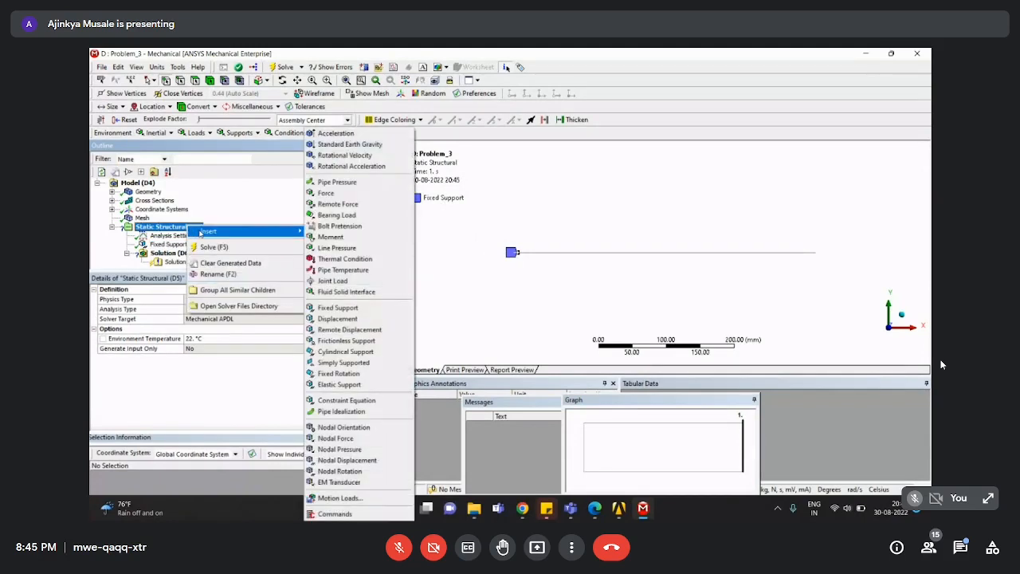
{"action": "left_click", "coordinate": [332, 194]}
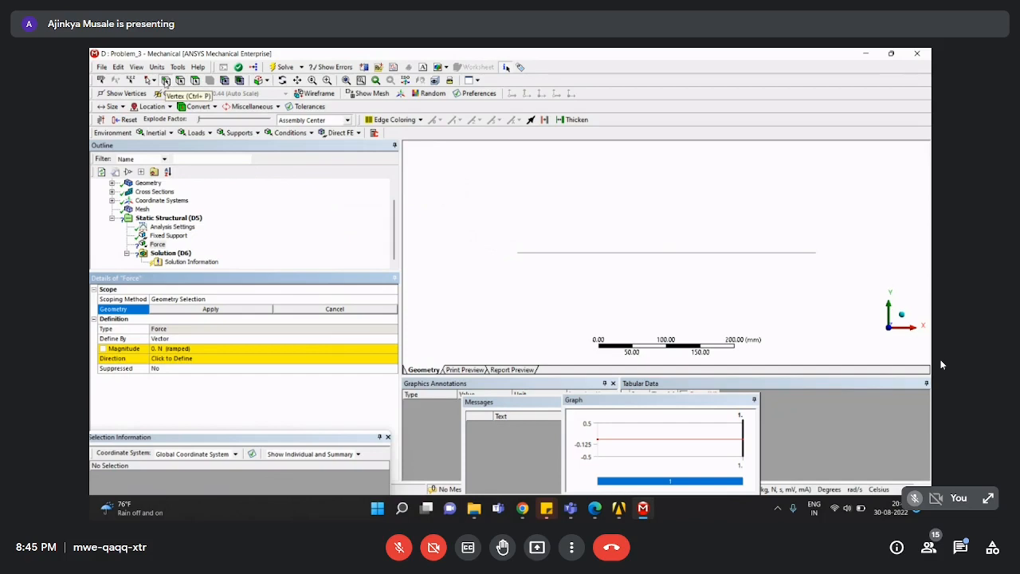
{"action": "left_click", "coordinate": [164, 81]}
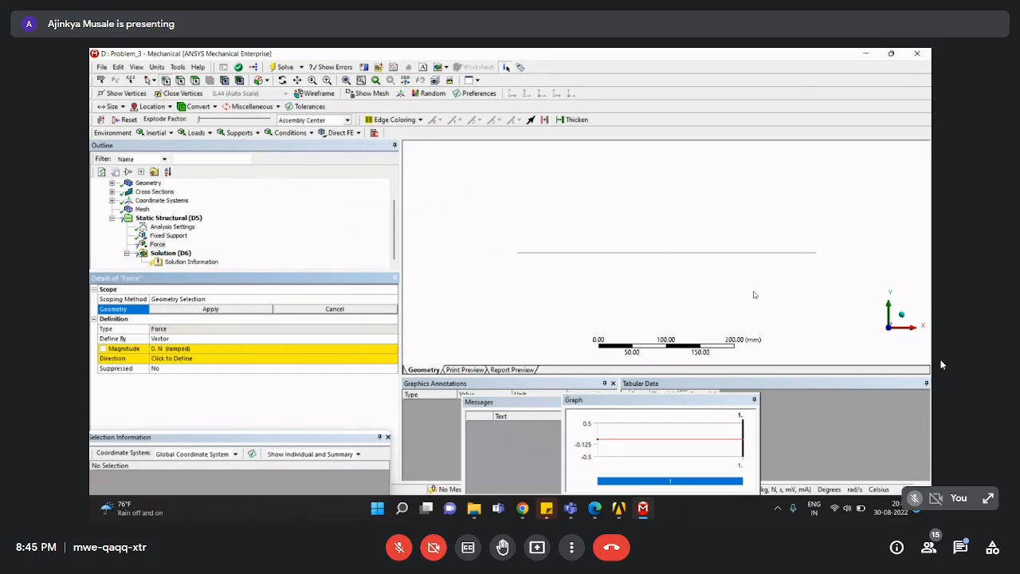
{"action": "left_click", "coordinate": [815, 253]}
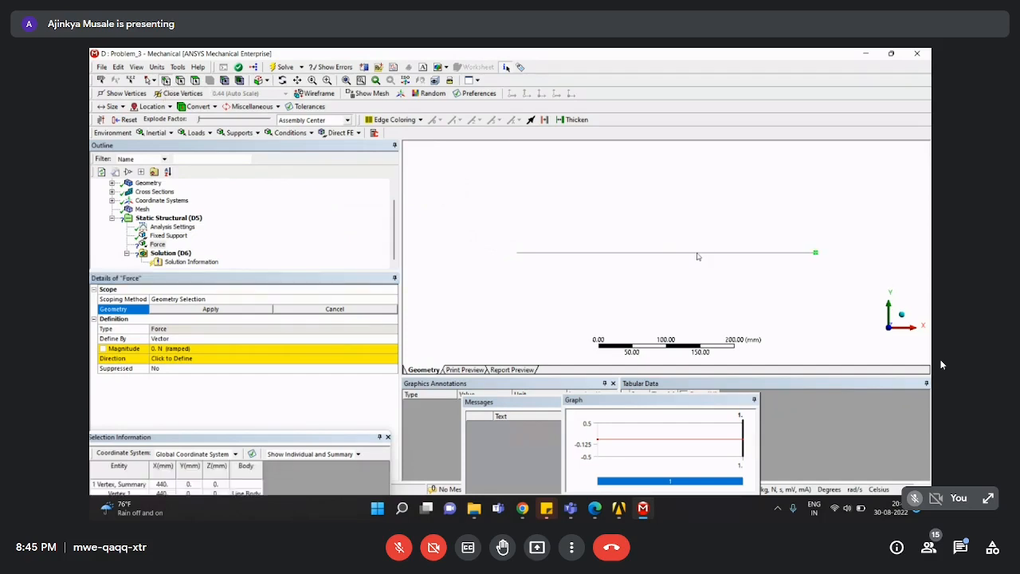
{"action": "left_click", "coordinate": [224, 311]}
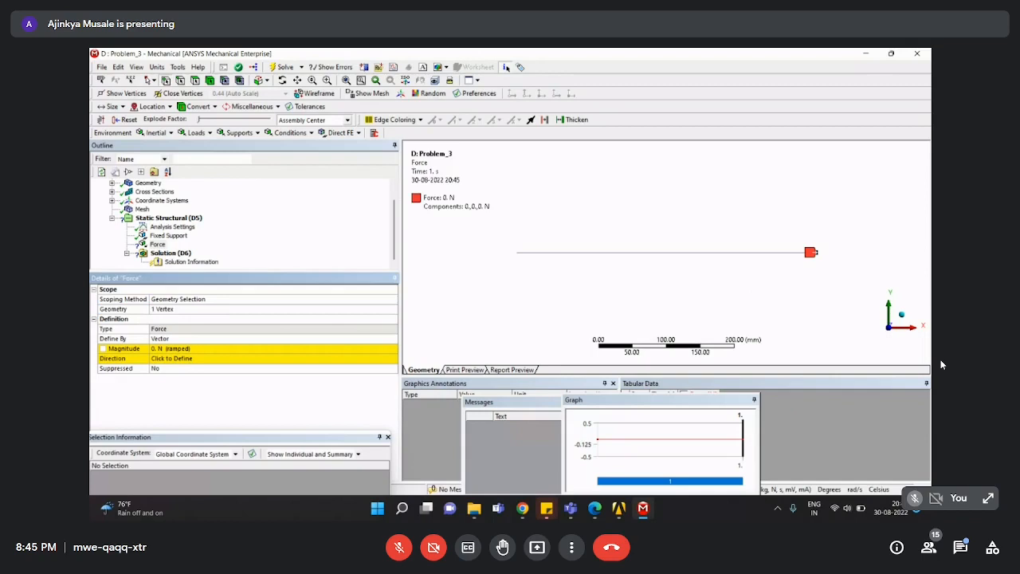
Check Problem 3's load in the assignment PDF and define the force by components with a Y component of 4000 N.
{"action": "left_click", "coordinate": [598, 509]}
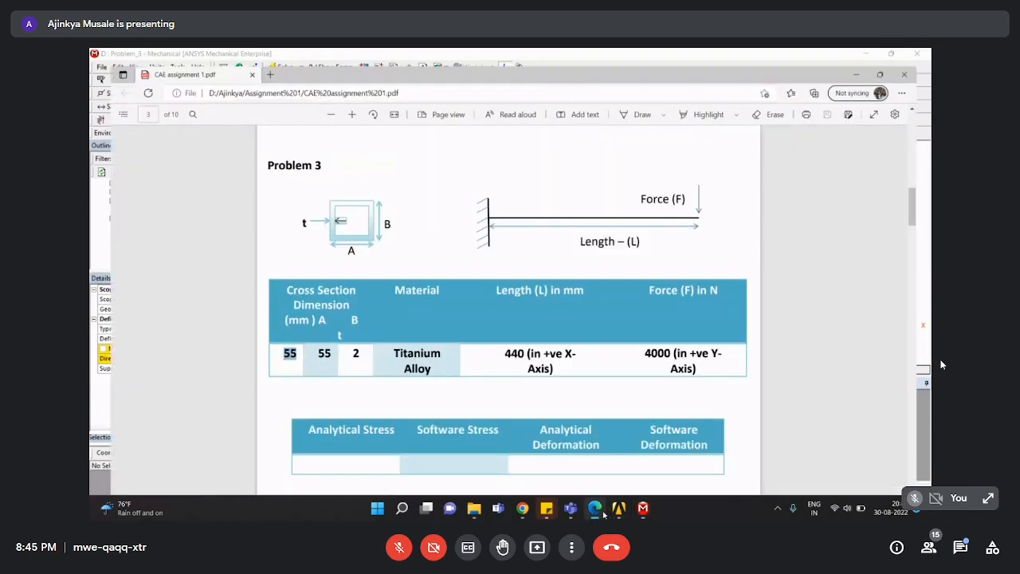
{"action": "left_click", "coordinate": [868, 55]}
{"action": "left_click", "coordinate": [255, 339]}
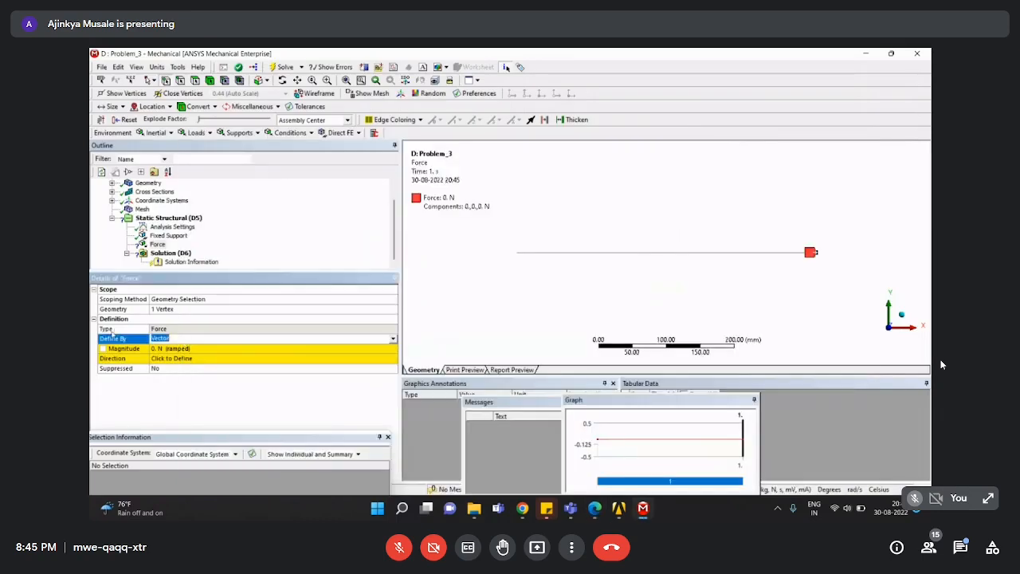
{"action": "left_click", "coordinate": [392, 339]}
{"action": "left_click", "coordinate": [245, 348]}
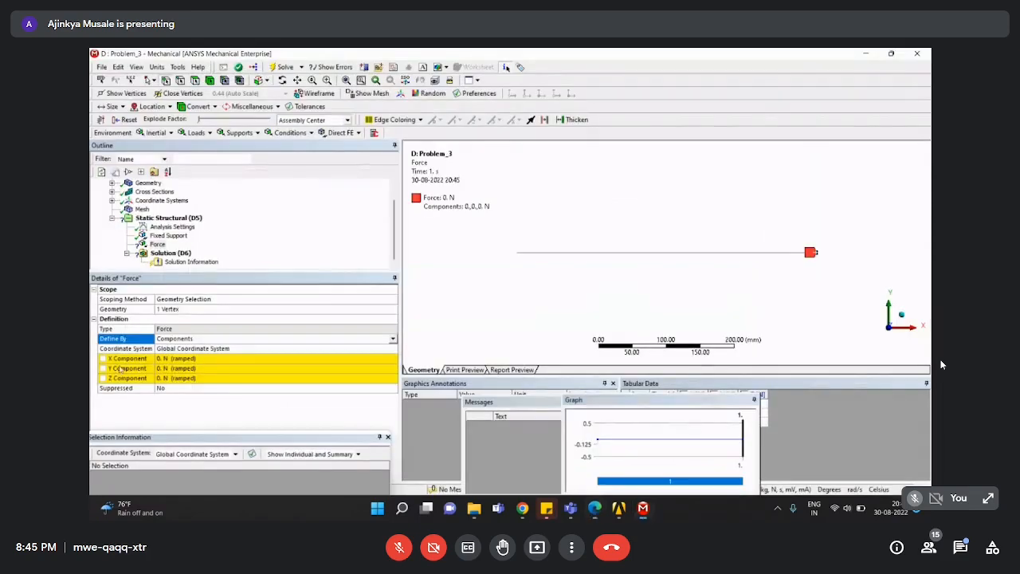
{"action": "left_click", "coordinate": [206, 369]}
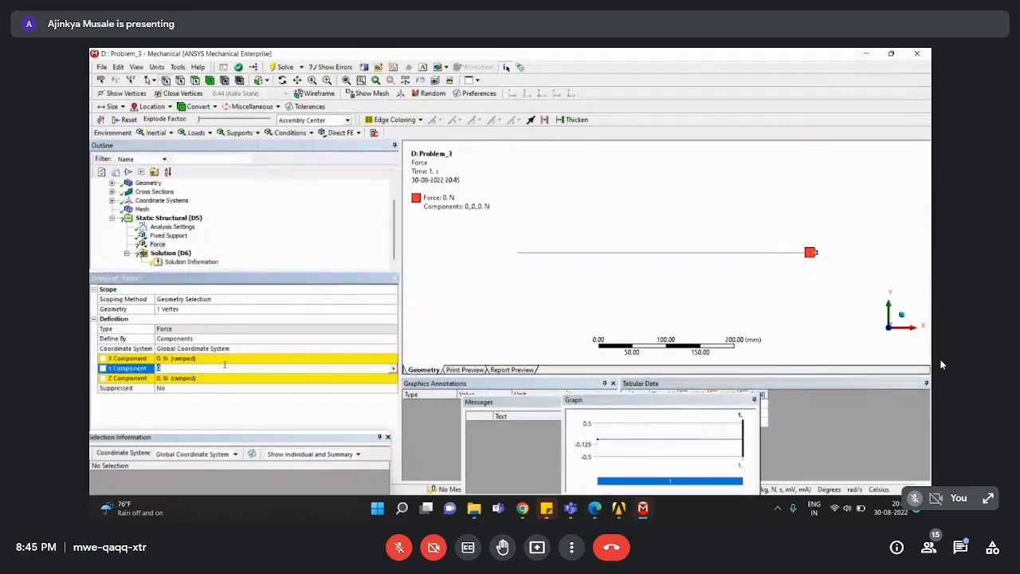
{"action": "type", "text": "4"}
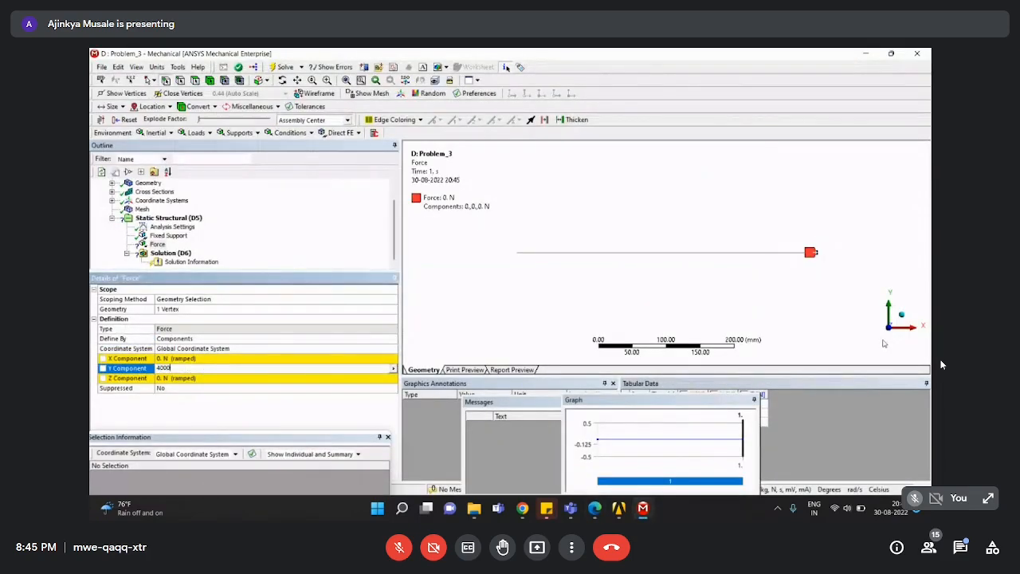
{"action": "type", "text": "000"}
{"action": "key", "text": "Return"}
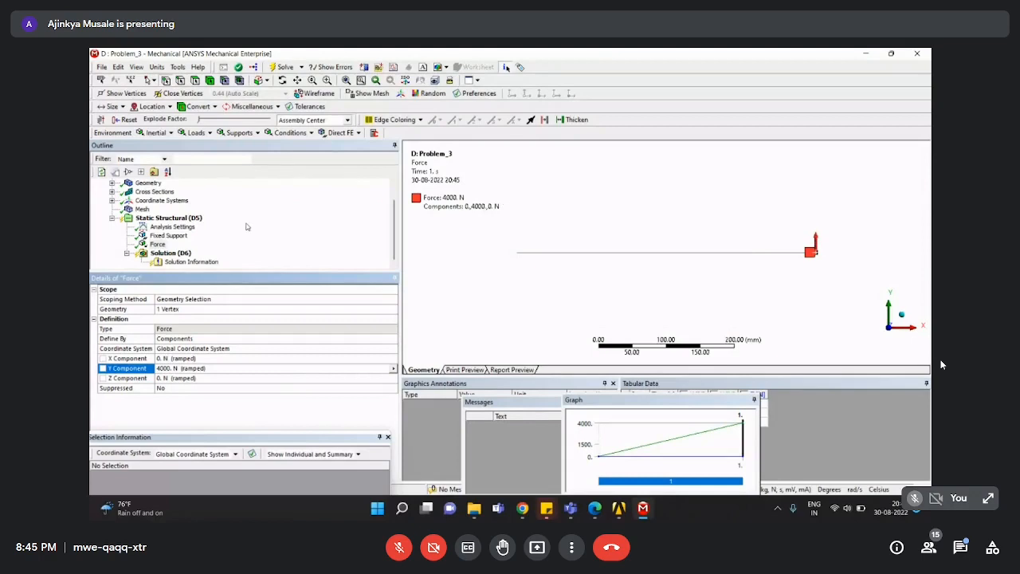
Solve the static structural analysis and show the details of its Solution branch.
{"action": "left_click", "coordinate": [157, 244]}
{"action": "left_click", "coordinate": [151, 217]}
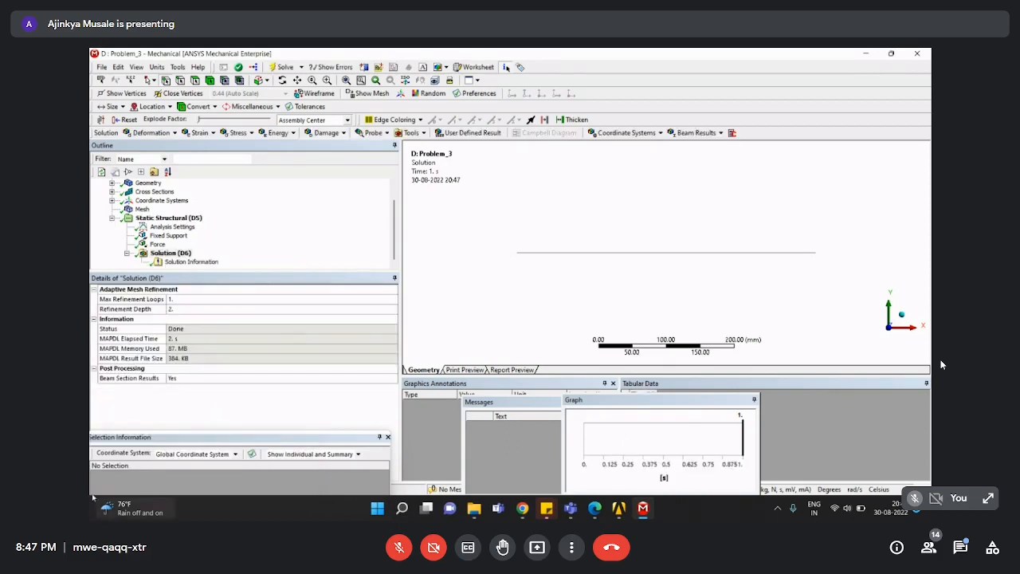
{"action": "left_click", "coordinate": [170, 253]}
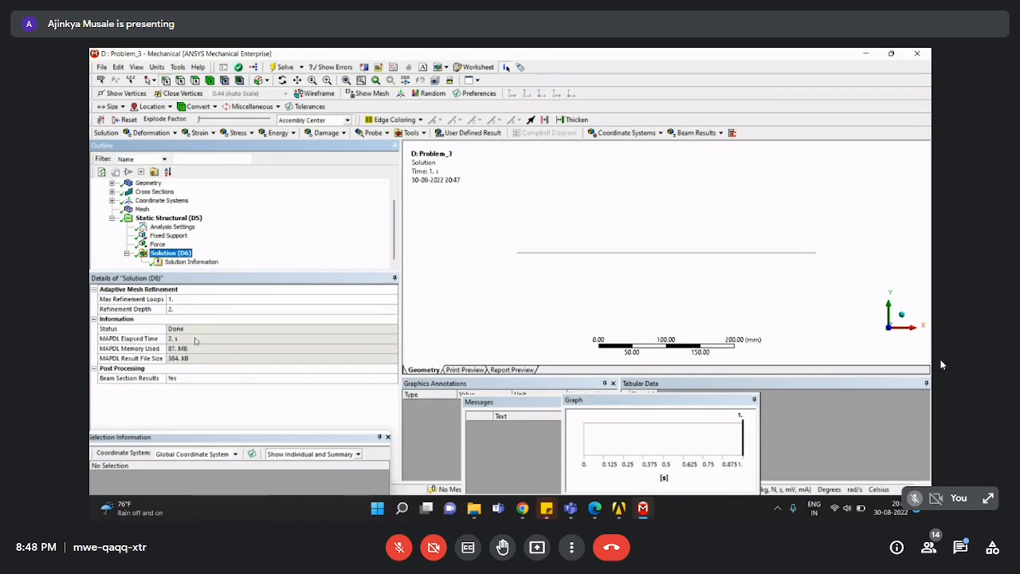
Read through the Solution Information's solver output, from the program header to the end of the load step's solve.
{"action": "left_click", "coordinate": [190, 262]}
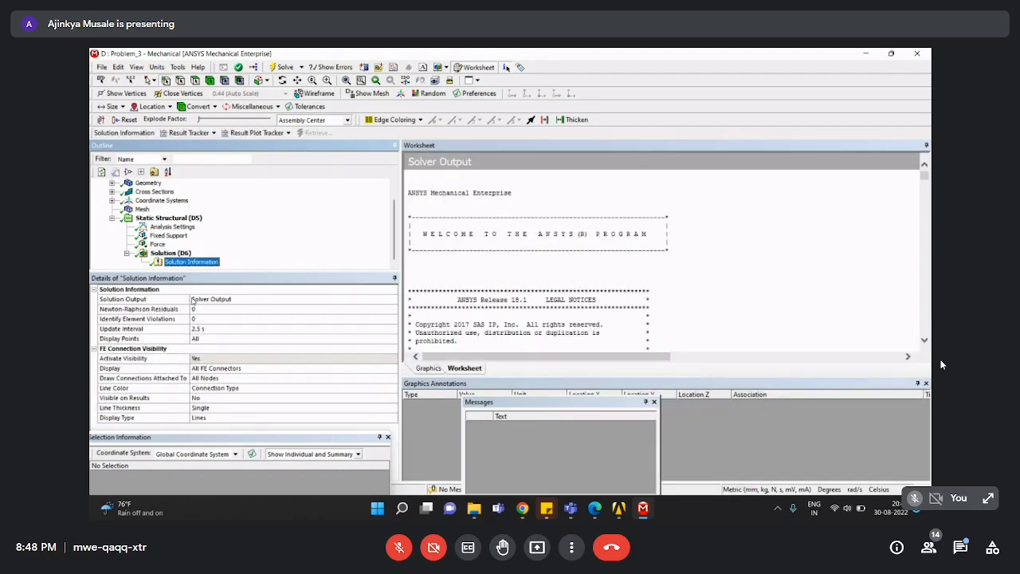
{"action": "left_click", "coordinate": [387, 301]}
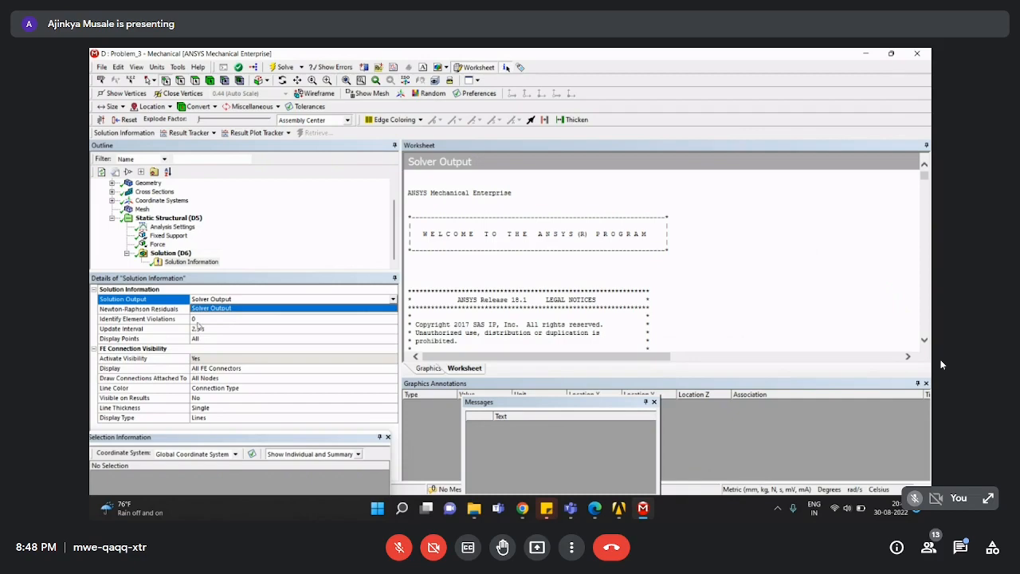
{"action": "left_click", "coordinate": [553, 277]}
{"action": "scroll", "coordinate": [565, 263], "scroll_direction": "down", "scroll_amount": 5}
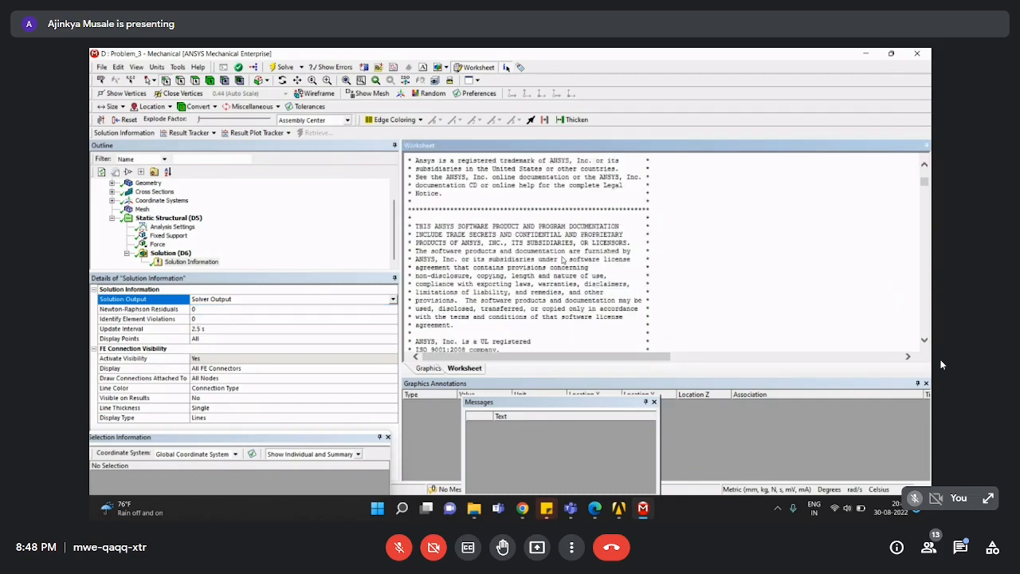
{"action": "scroll", "coordinate": [565, 263], "scroll_direction": "down", "scroll_amount": 20}
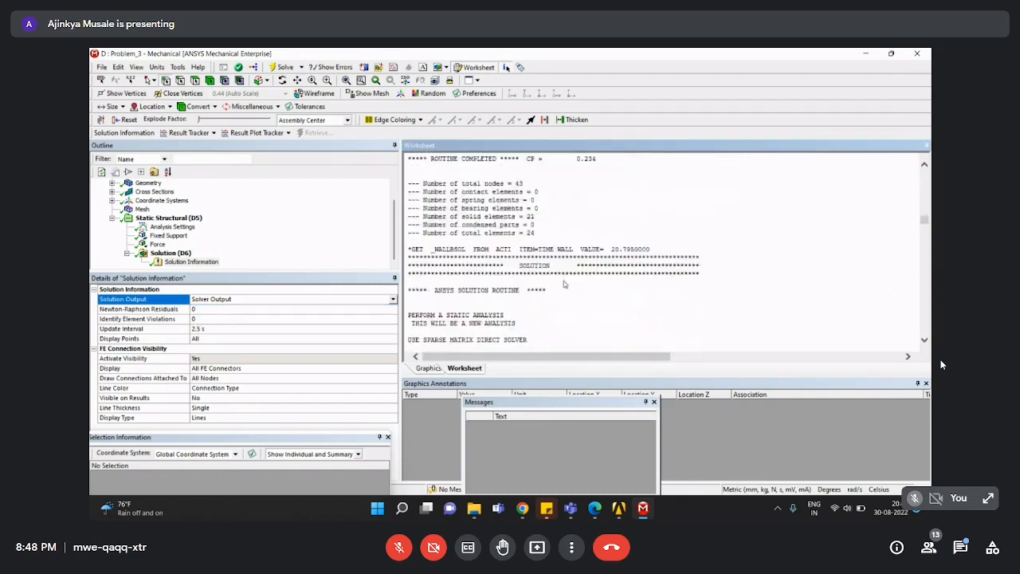
{"action": "scroll", "coordinate": [563, 291], "scroll_direction": "down", "scroll_amount": 20}
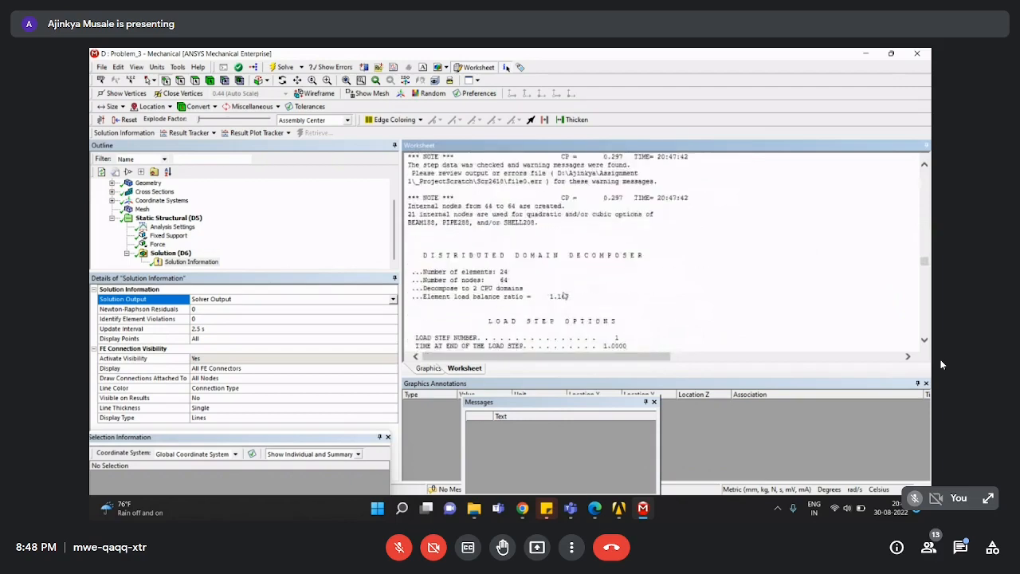
{"action": "scroll", "coordinate": [565, 297], "scroll_direction": "down", "scroll_amount": 10}
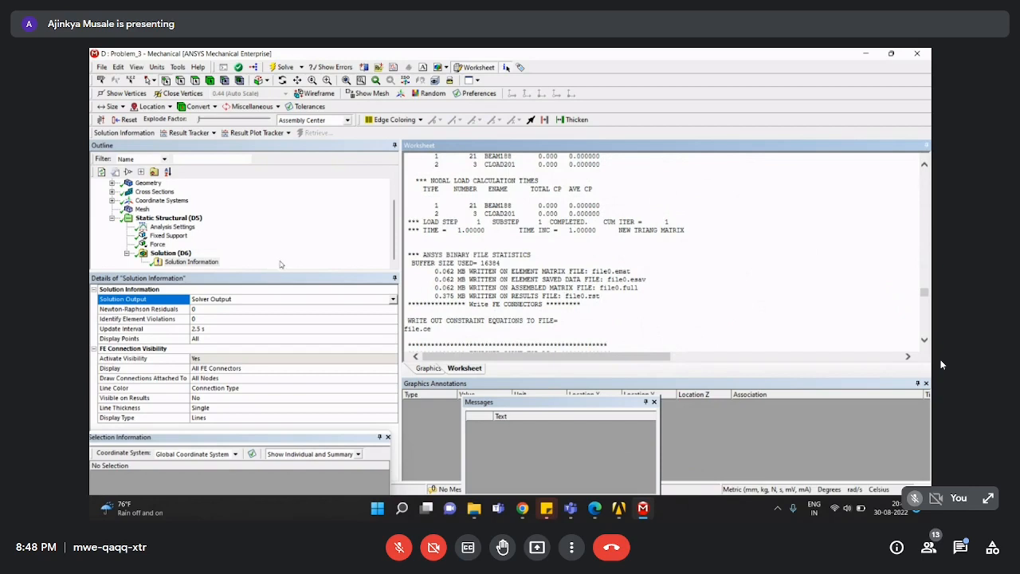
{"action": "scroll", "coordinate": [576, 292], "scroll_direction": "down", "scroll_amount": 1}
{"action": "scroll", "coordinate": [569, 291], "scroll_direction": "down", "scroll_amount": 3}
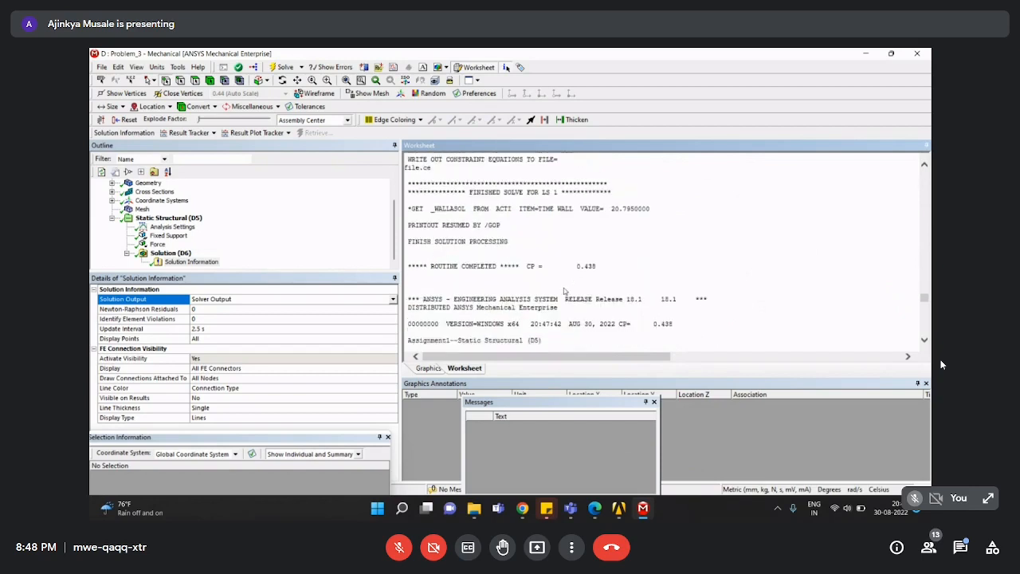
{"action": "scroll", "coordinate": [556, 289], "scroll_direction": "up", "scroll_amount": 15}
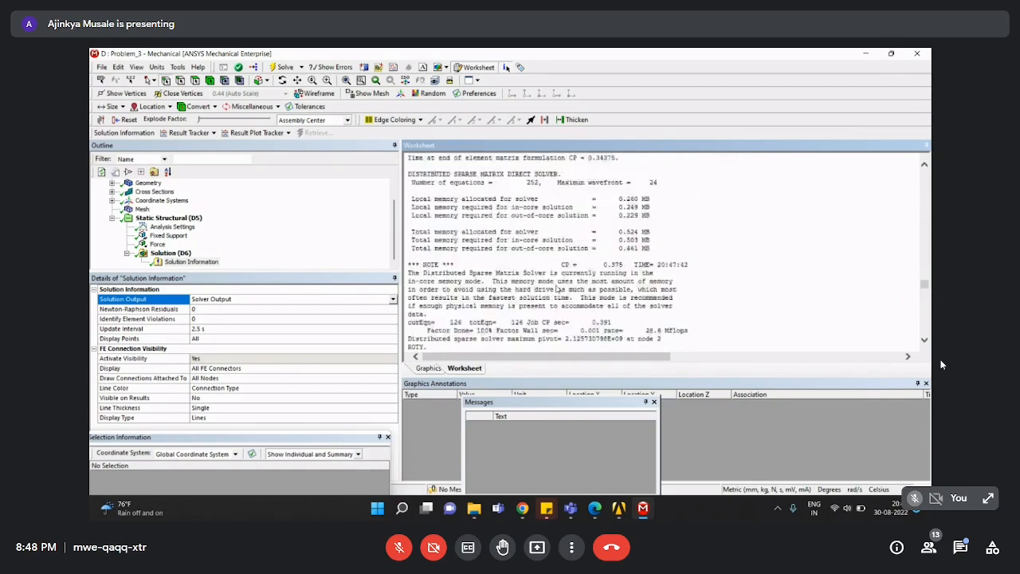
Examine the load step options, mass summary and centre of mass in the solver output.
{"action": "right_click", "coordinate": [508, 233]}
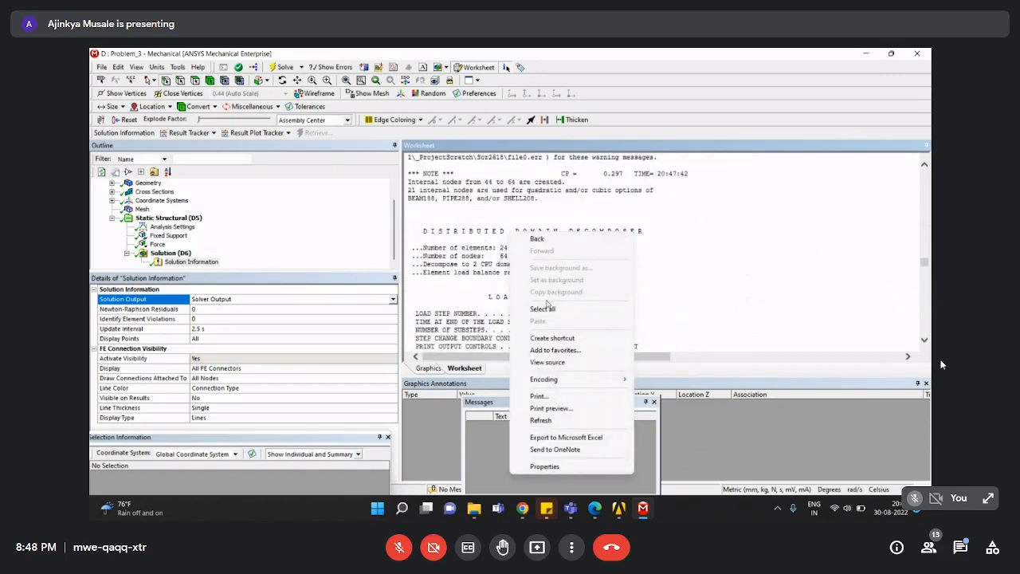
{"action": "left_click", "coordinate": [455, 284]}
{"action": "scroll", "coordinate": [461, 284], "scroll_direction": "down", "scroll_amount": 2}
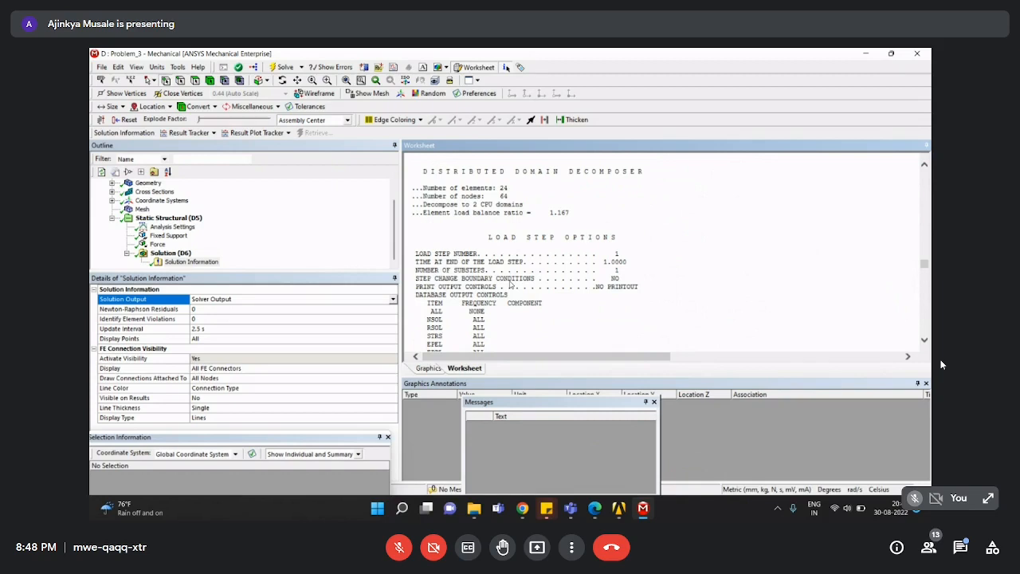
{"action": "scroll", "coordinate": [513, 284], "scroll_direction": "down", "scroll_amount": 10}
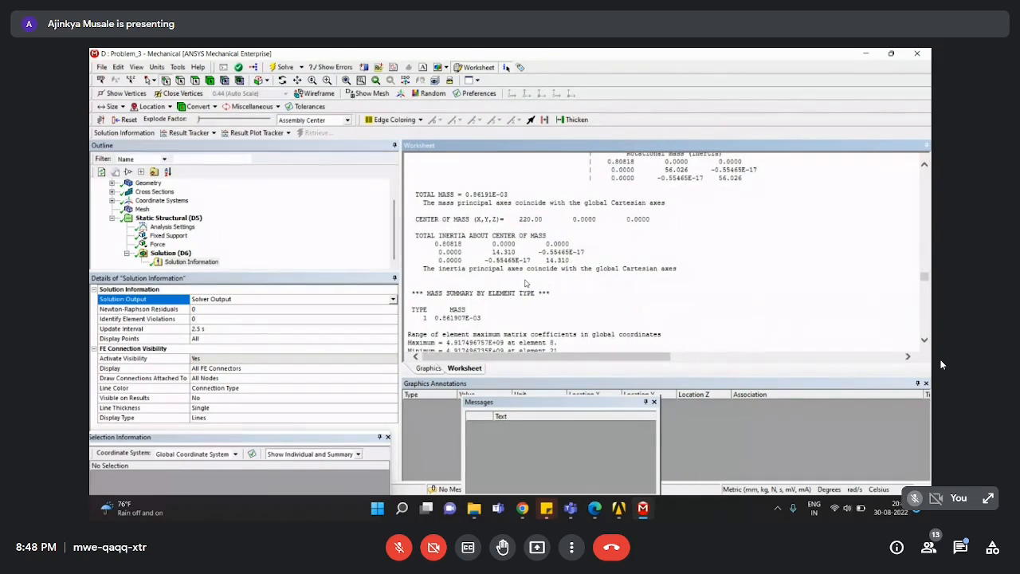
{"action": "scroll", "coordinate": [525, 283], "scroll_direction": "up", "scroll_amount": 1}
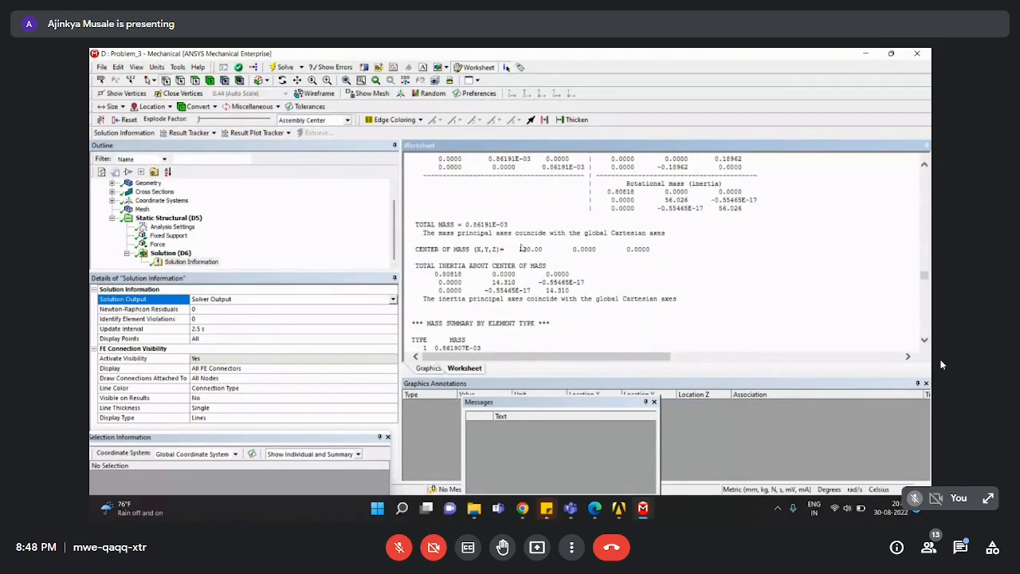
{"action": "scroll", "coordinate": [520, 247], "scroll_direction": "up", "scroll_amount": 4}
{"action": "scroll", "coordinate": [522, 249], "scroll_direction": "up", "scroll_amount": 5}
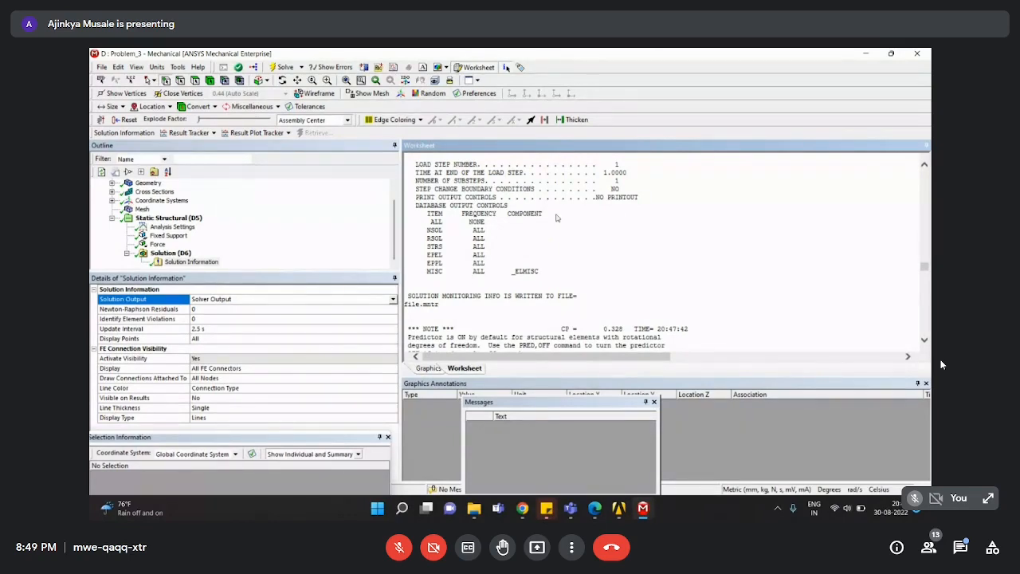
{"action": "scroll", "coordinate": [582, 232], "scroll_direction": "down", "scroll_amount": 10}
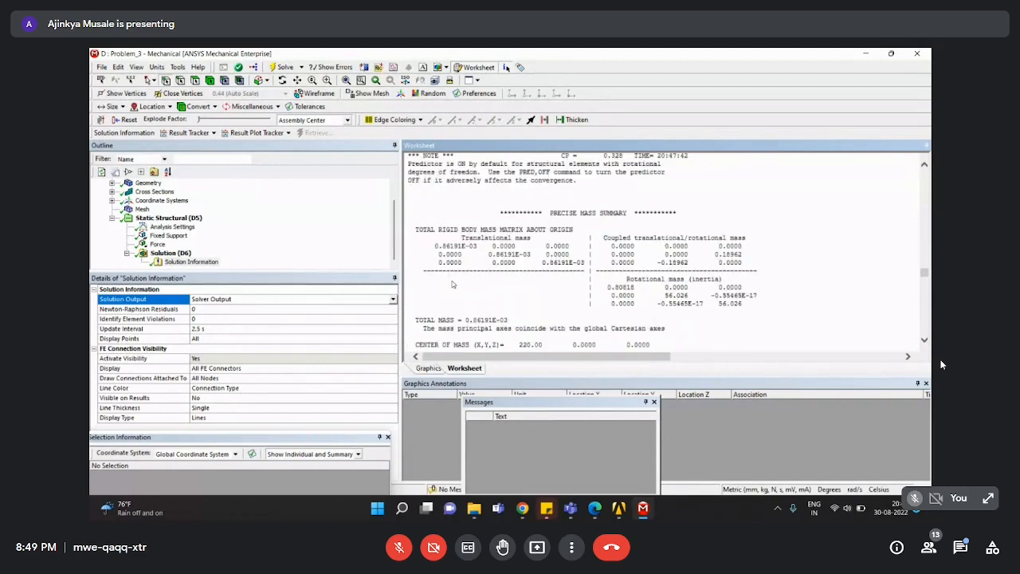
{"action": "scroll", "coordinate": [453, 283], "scroll_direction": "down", "scroll_amount": 3}
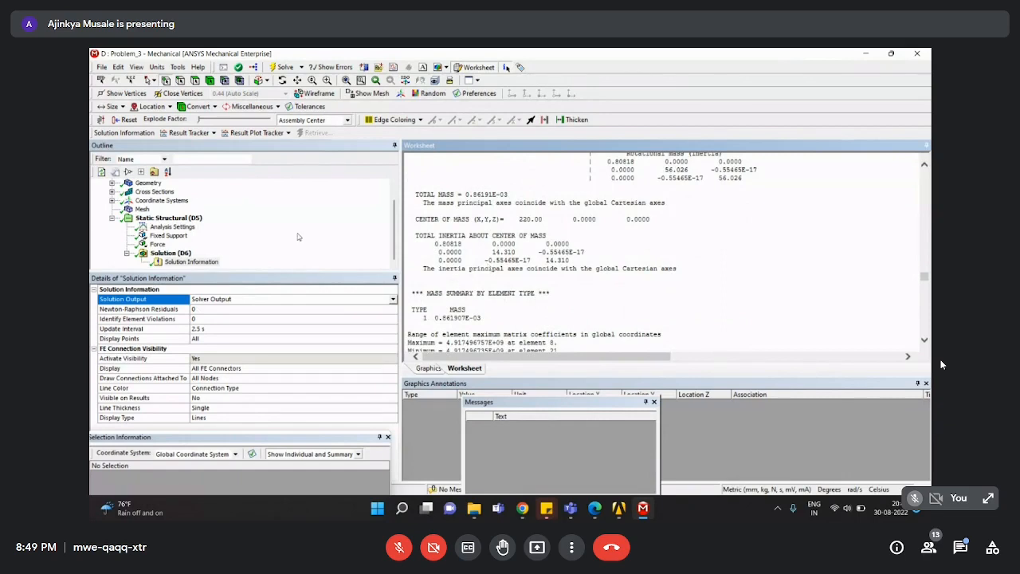
Check in the assignment PDF which stress and deformation results Problem 3 asks for.
{"action": "left_click", "coordinate": [298, 236]}
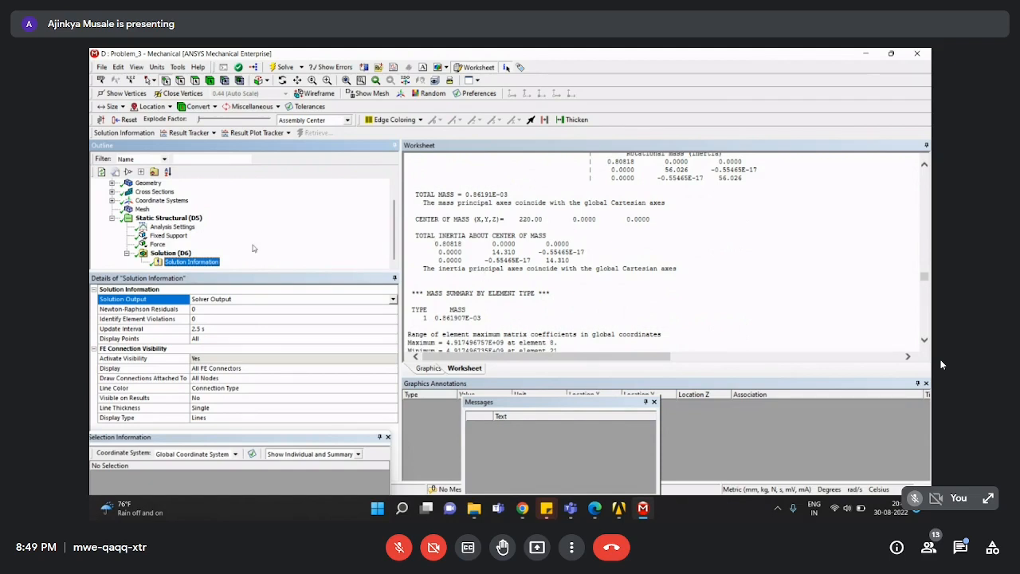
{"action": "left_click", "coordinate": [164, 252]}
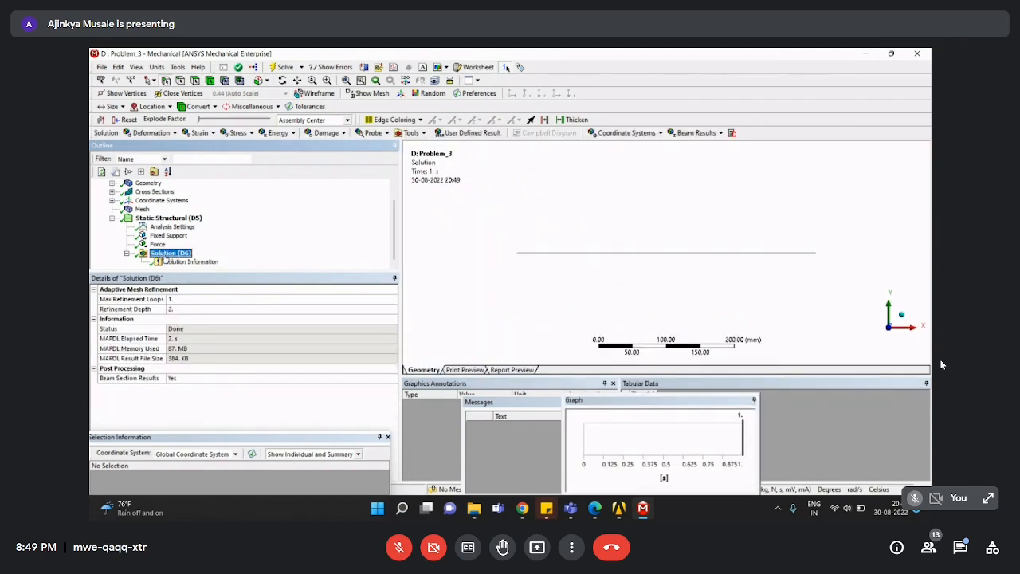
{"action": "left_click", "coordinate": [594, 508]}
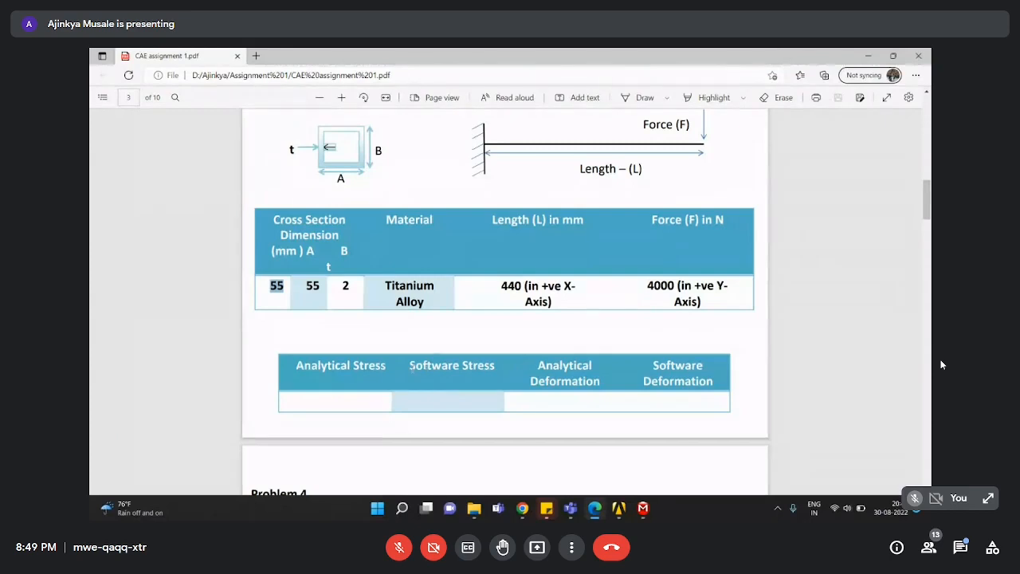
{"action": "left_click", "coordinate": [868, 55]}
Add an Equivalent (von-Mises) stress result to the Solution branch.
{"action": "left_click", "coordinate": [173, 256]}
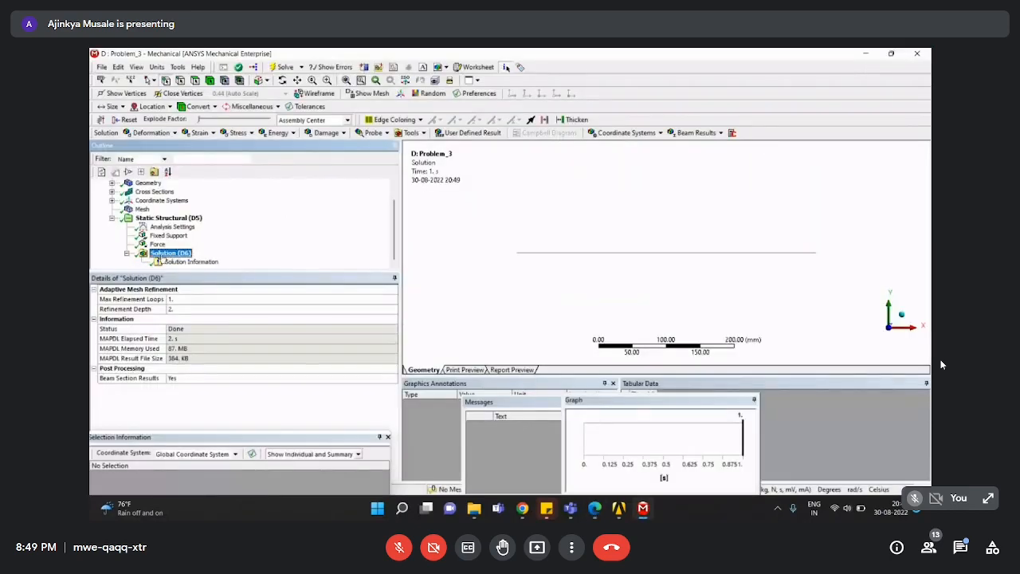
{"action": "right_click", "coordinate": [177, 255]}
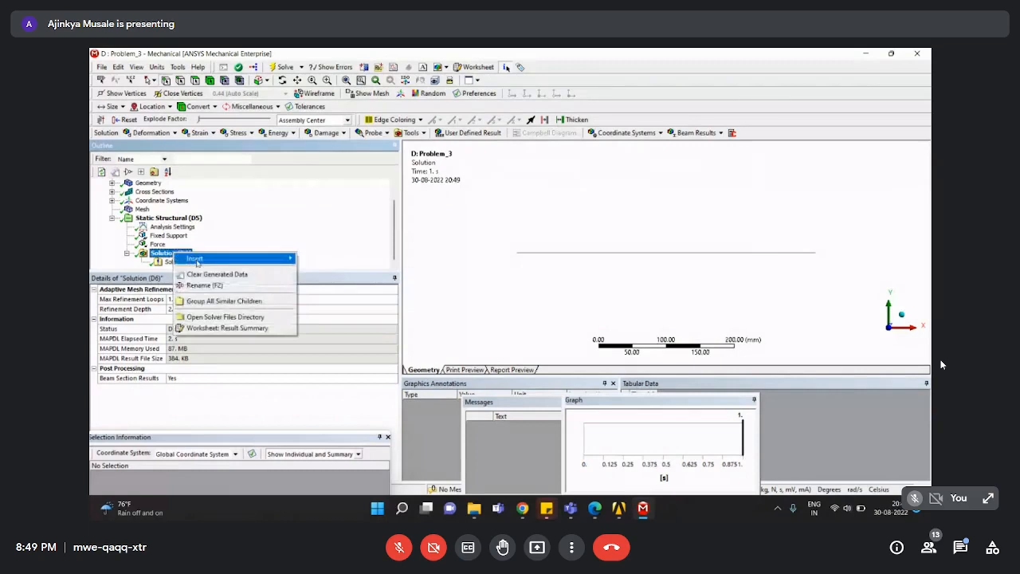
{"action": "mouse_move", "coordinate": [198, 262]}
{"action": "mouse_move", "coordinate": [333, 282]}
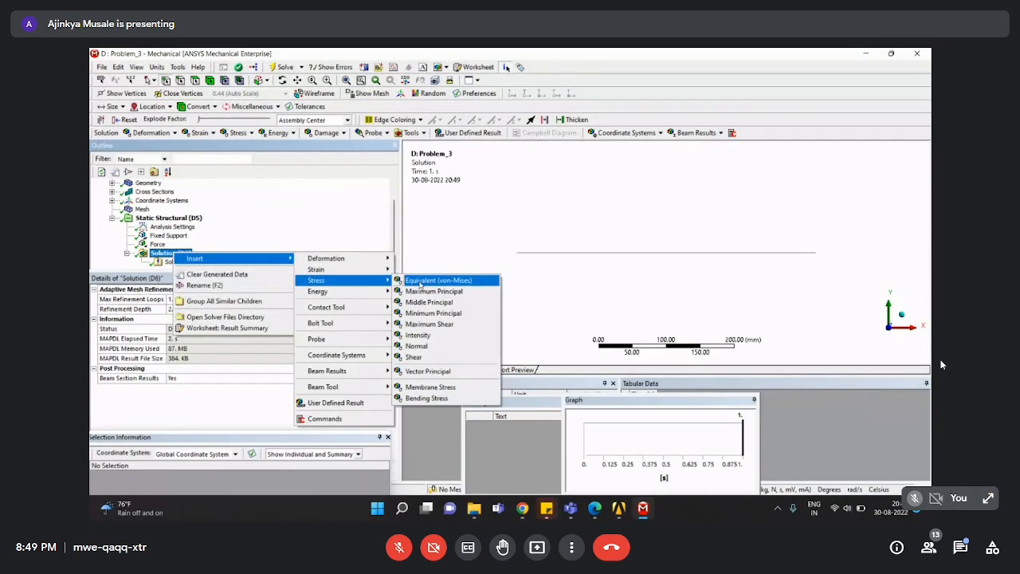
{"action": "left_click", "coordinate": [419, 282]}
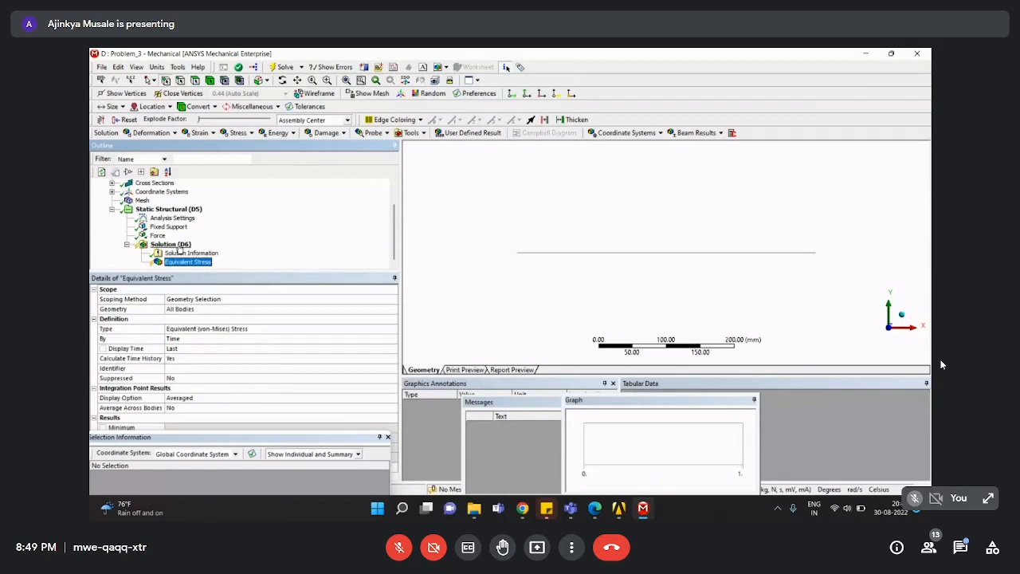
Add a Directional Deformation result to the Solution and set its orientation to the Y Axis.
{"action": "left_click", "coordinate": [177, 244]}
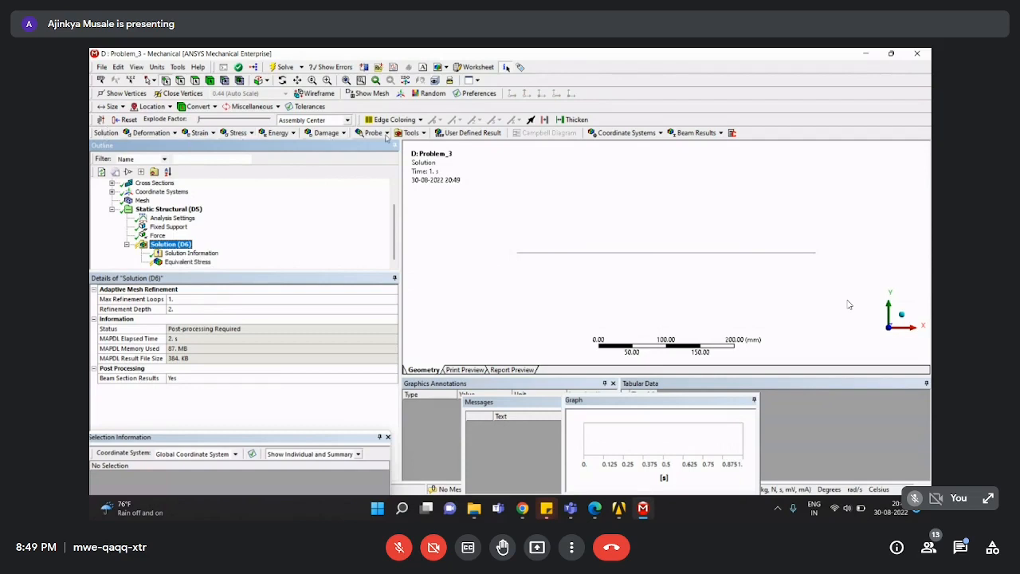
{"action": "left_click", "coordinate": [239, 133]}
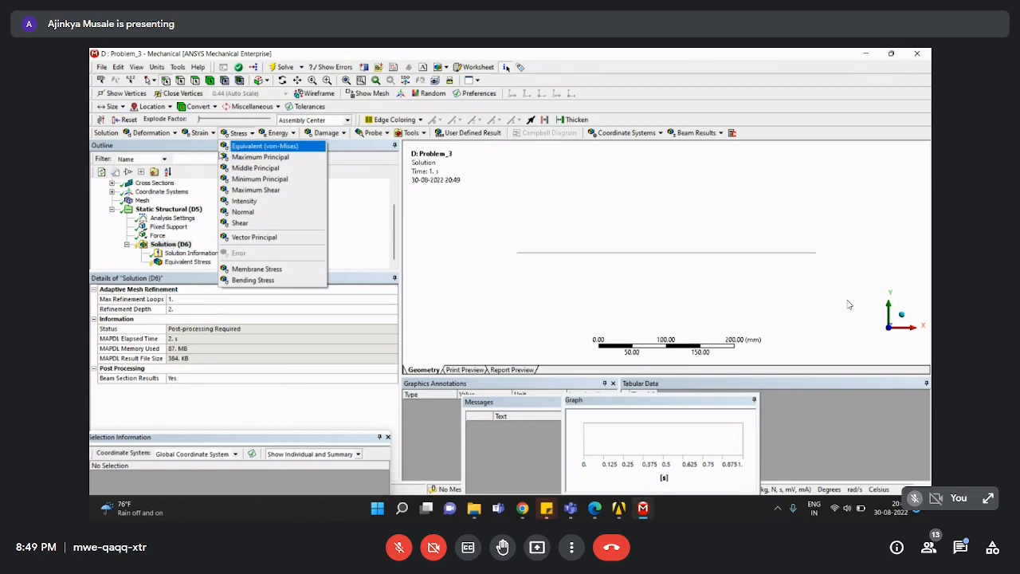
{"action": "left_click", "coordinate": [355, 222]}
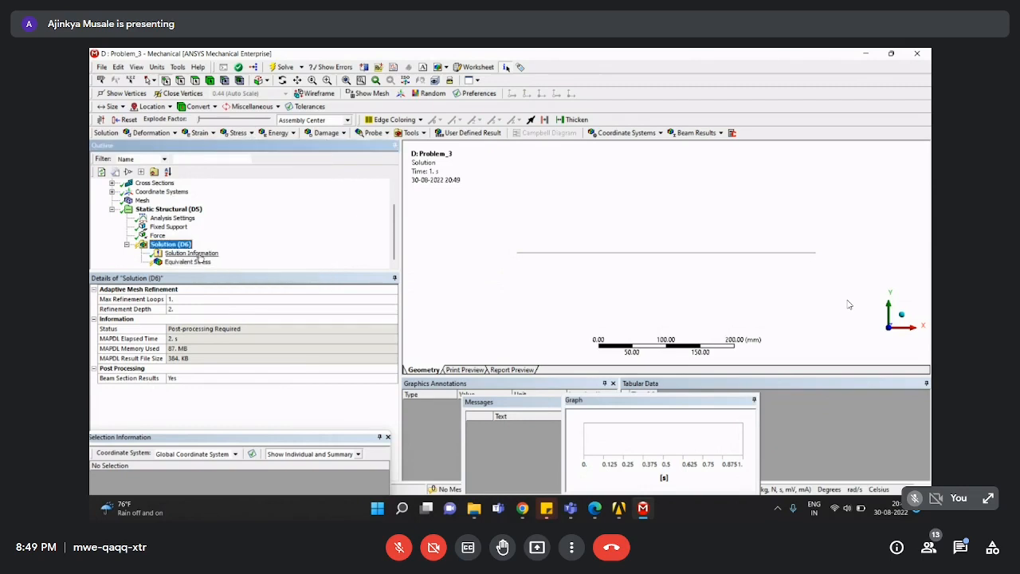
{"action": "left_click", "coordinate": [171, 134]}
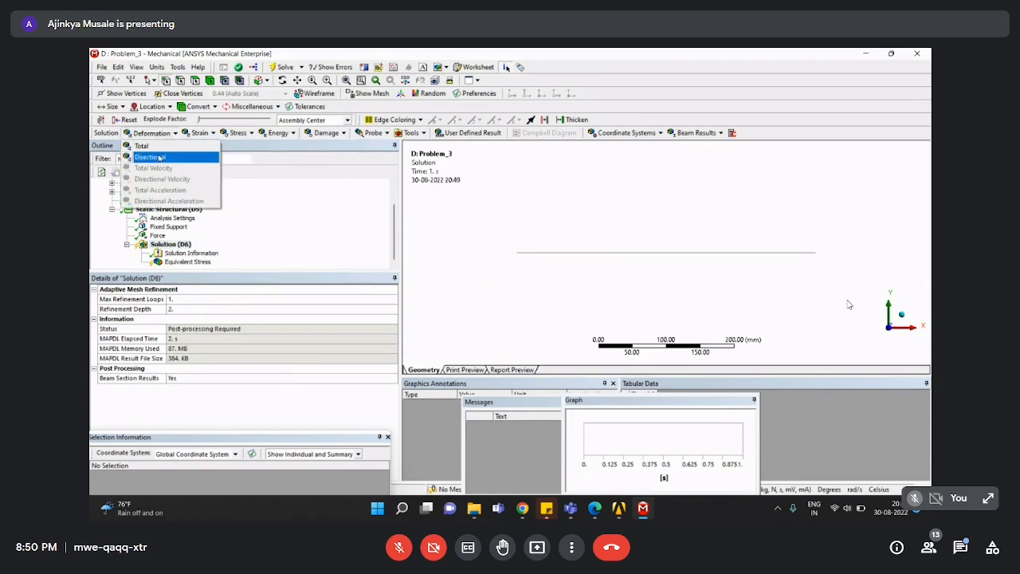
{"action": "left_click", "coordinate": [147, 157]}
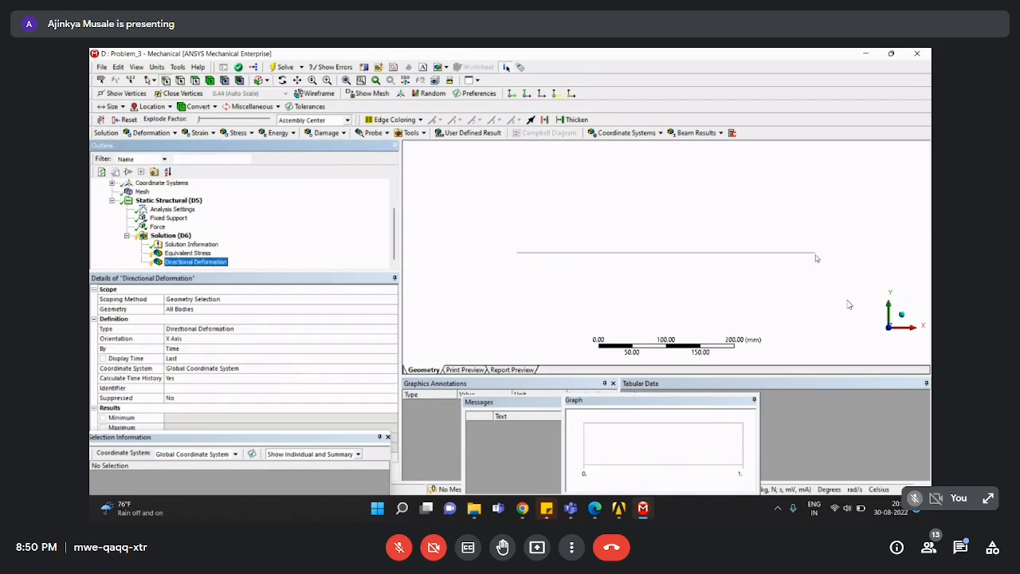
{"action": "left_click", "coordinate": [222, 339]}
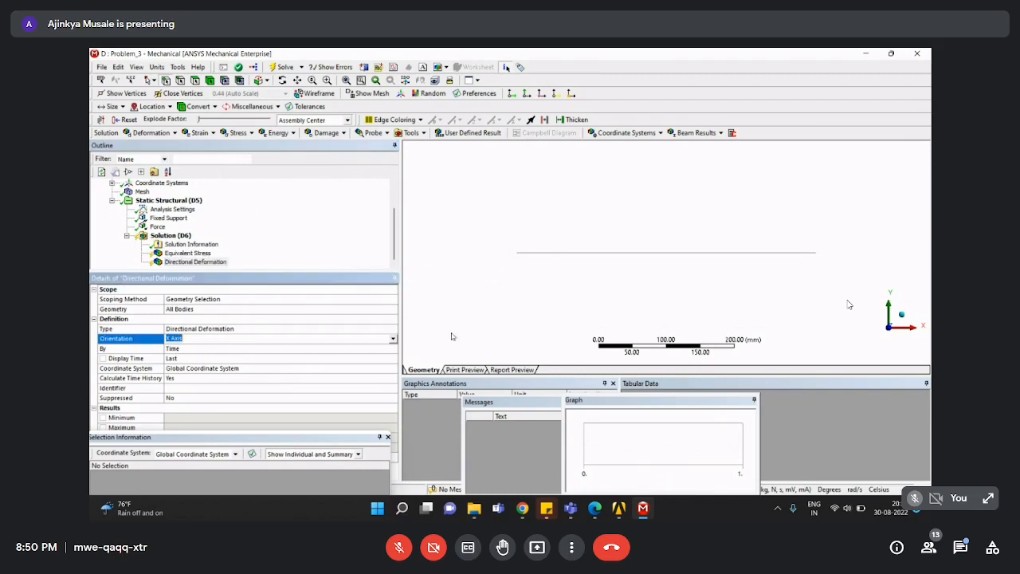
{"action": "left_click", "coordinate": [392, 339]}
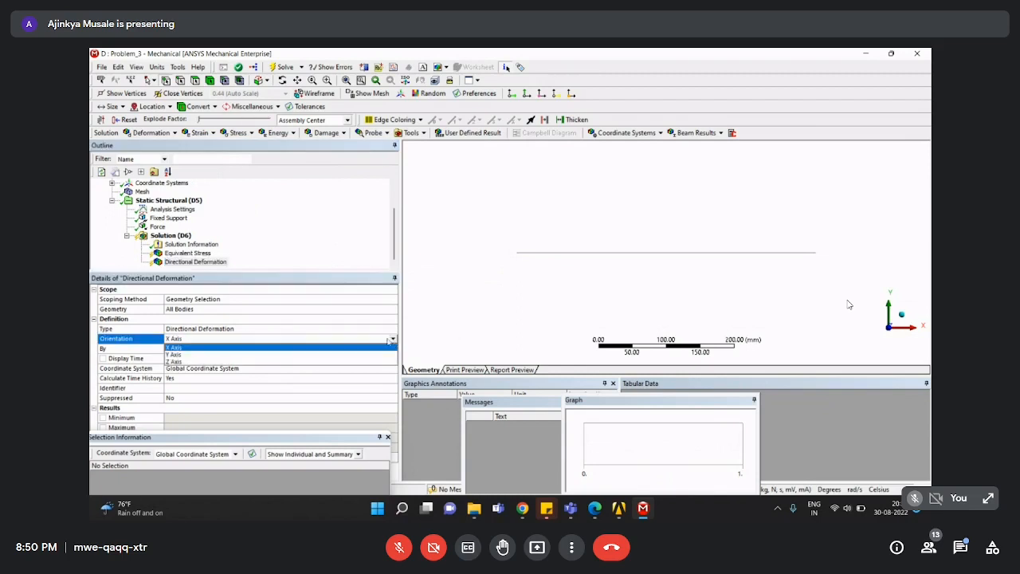
{"action": "left_click", "coordinate": [225, 354]}
Evaluate all results of the static structural solution.
{"action": "left_click", "coordinate": [194, 262]}
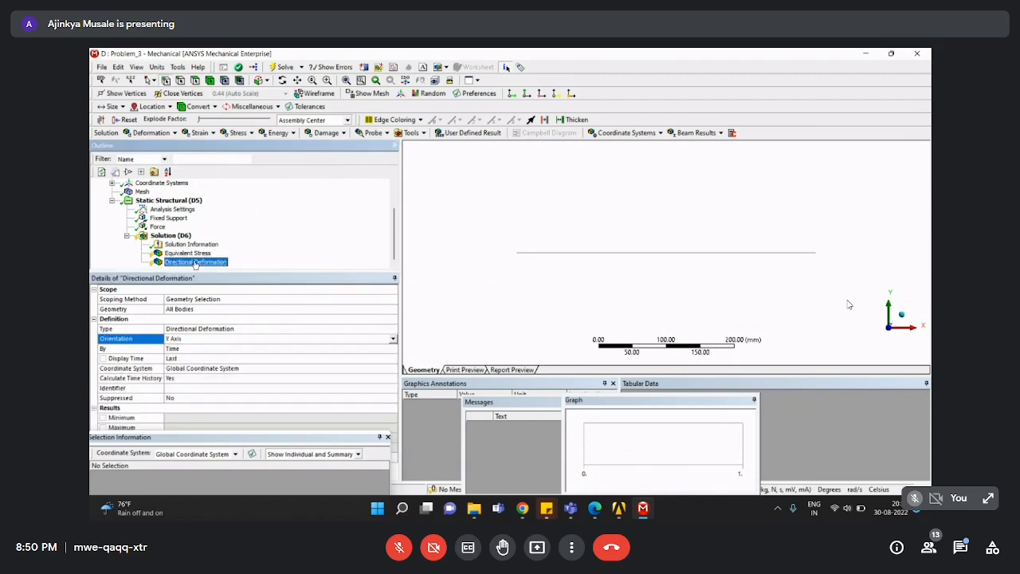
{"action": "right_click", "coordinate": [194, 263]}
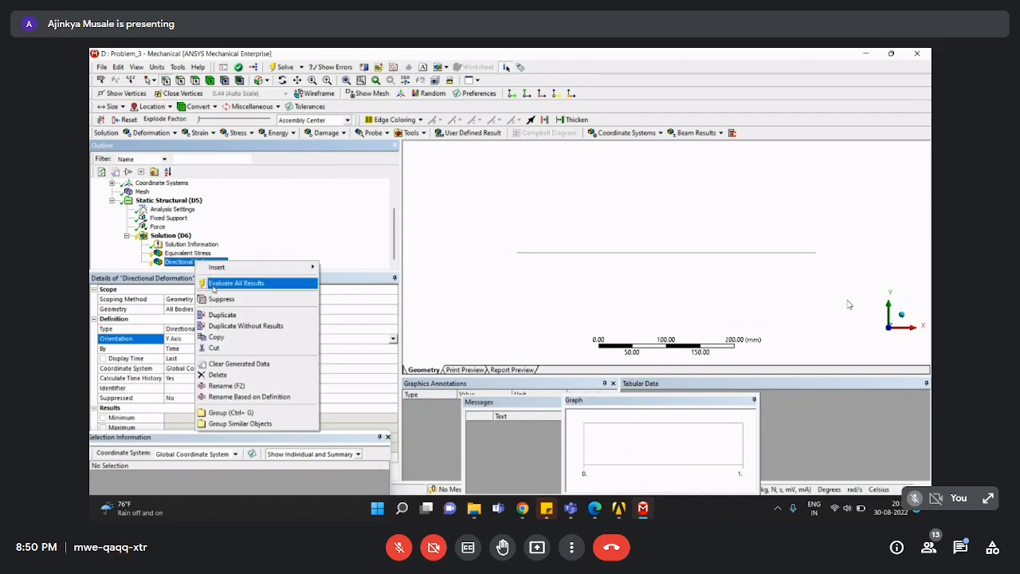
{"action": "left_click", "coordinate": [213, 285]}
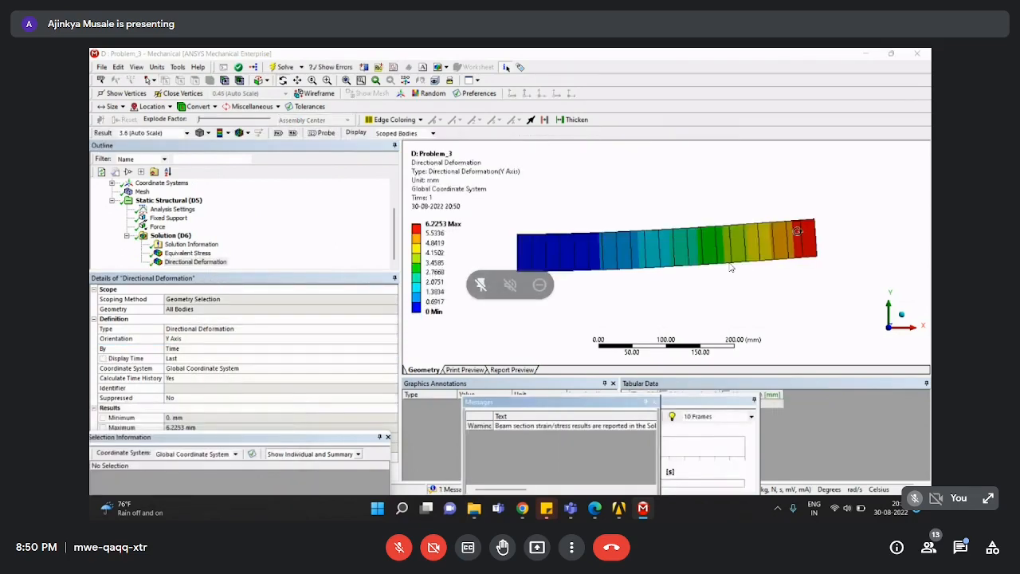
{"action": "key", "text": "Escape"}
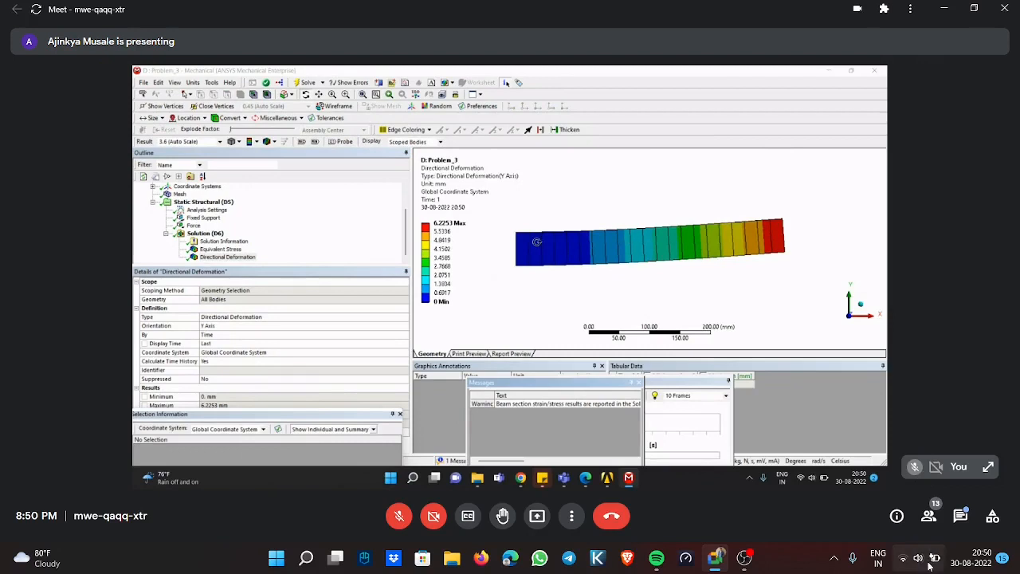
{"action": "double_click", "coordinate": [585, 250]}
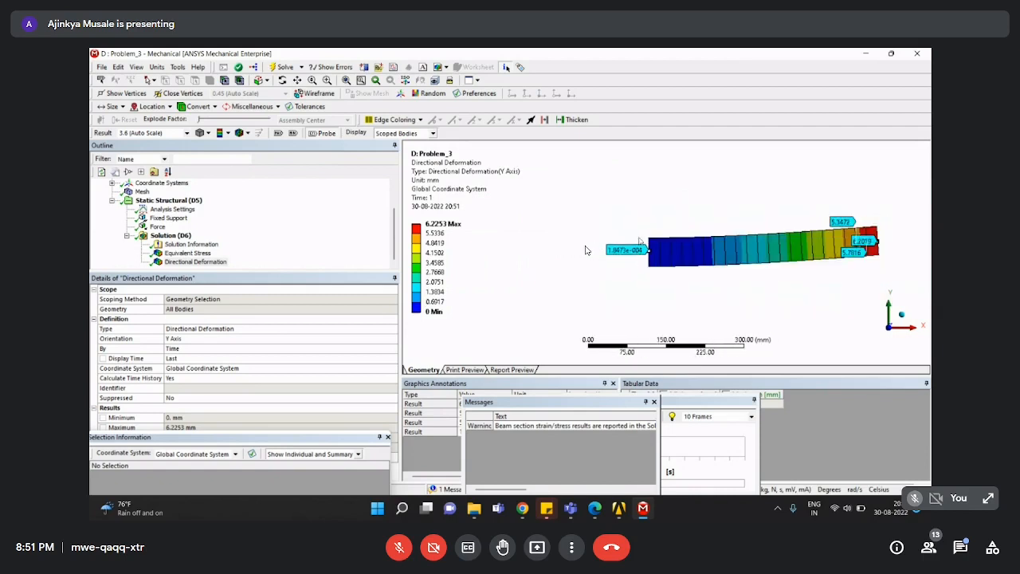
Probe the Y-axis directional deformation at points on all four edges of the beam's fixed end.
{"action": "left_click_drag", "start_coordinate": [712, 251], "coordinate": [712, 252]}
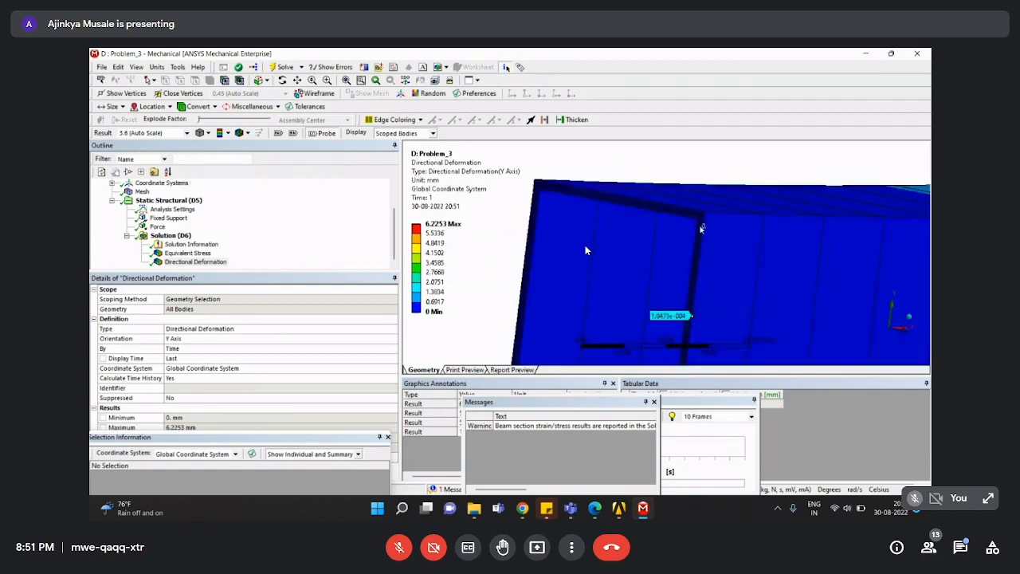
{"action": "left_click", "coordinate": [629, 202]}
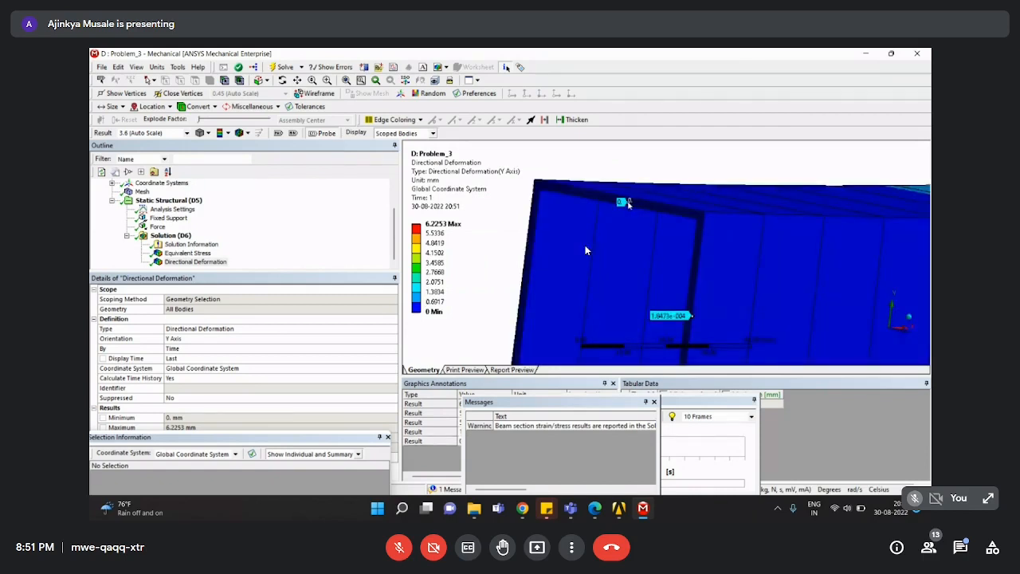
{"action": "left_click", "coordinate": [528, 258]}
{"action": "scroll", "coordinate": [596, 269], "scroll_direction": "down", "scroll_amount": 3}
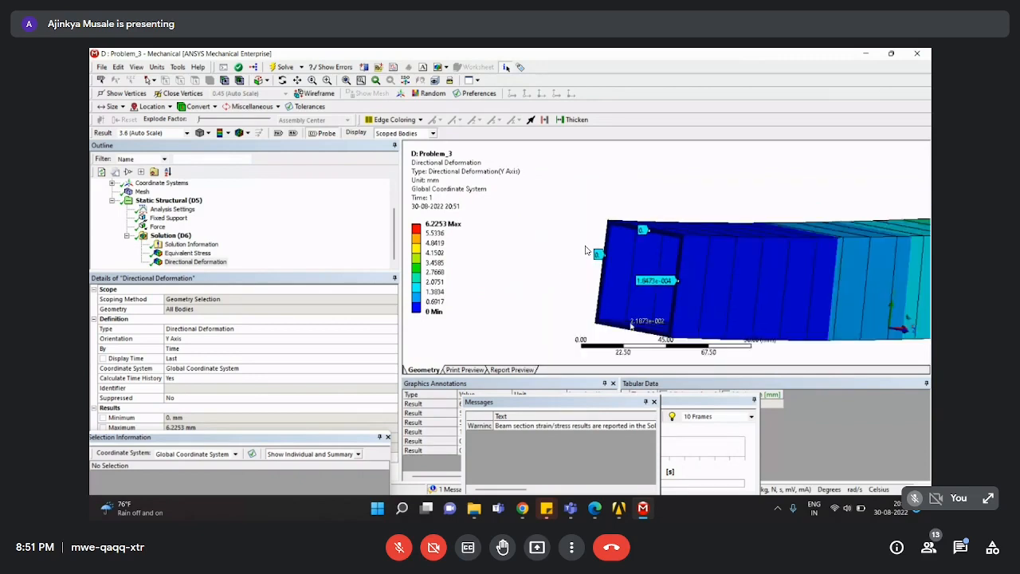
{"action": "left_click", "coordinate": [627, 326]}
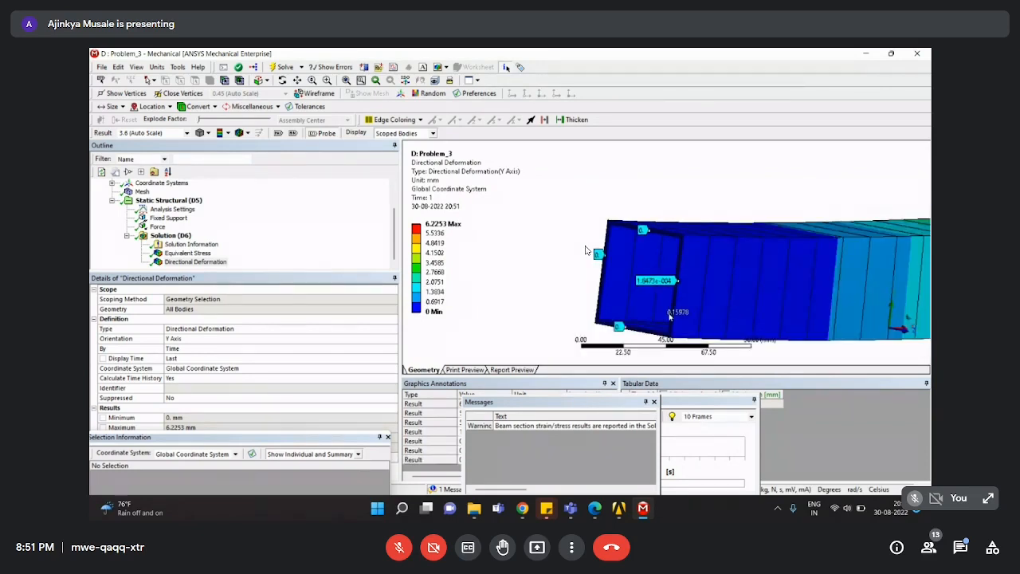
{"action": "left_click", "coordinate": [674, 299]}
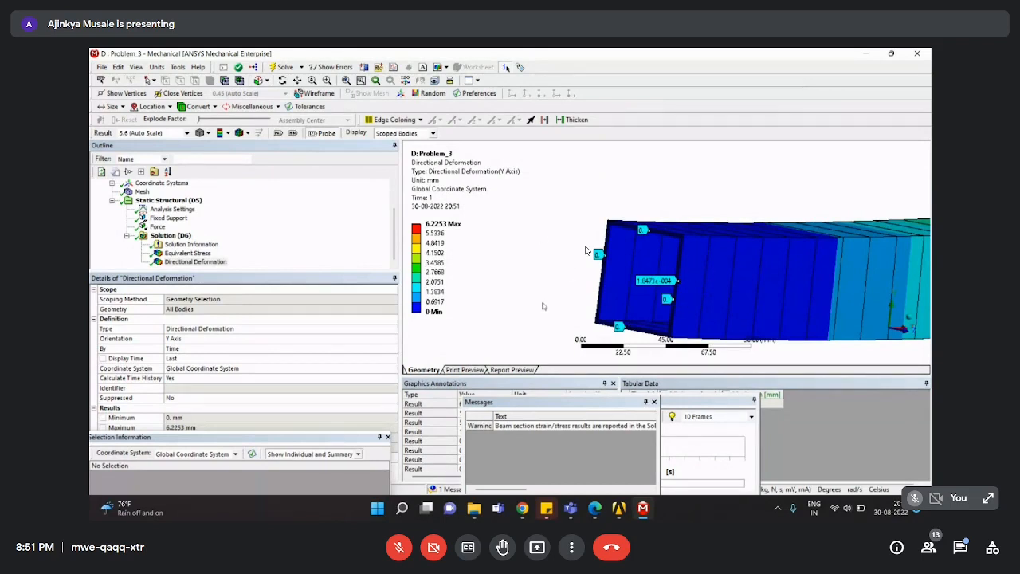
{"action": "scroll", "coordinate": [685, 271], "scroll_direction": "up", "scroll_amount": 5}
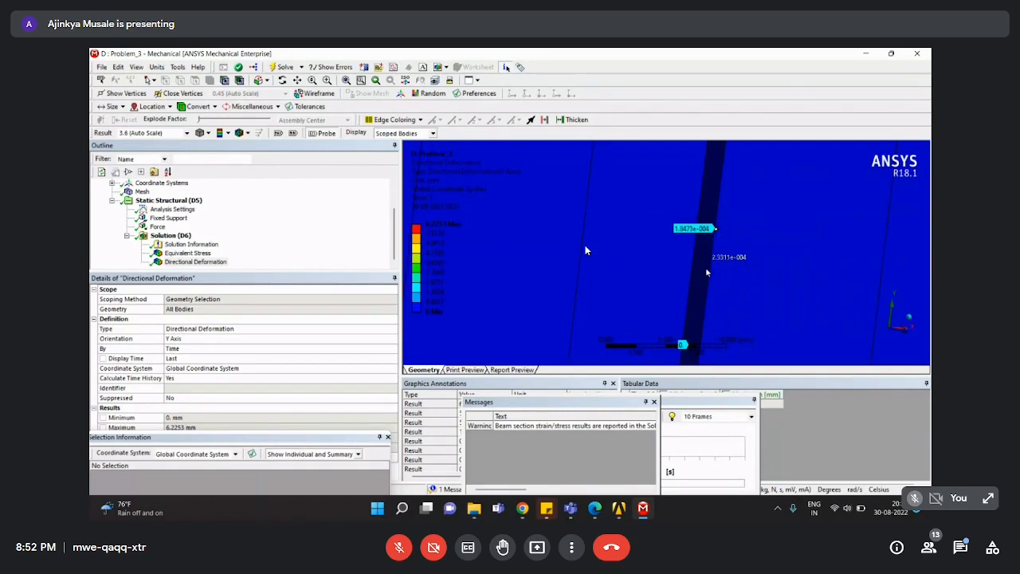
{"action": "scroll", "coordinate": [706, 272], "scroll_direction": "down", "scroll_amount": 5}
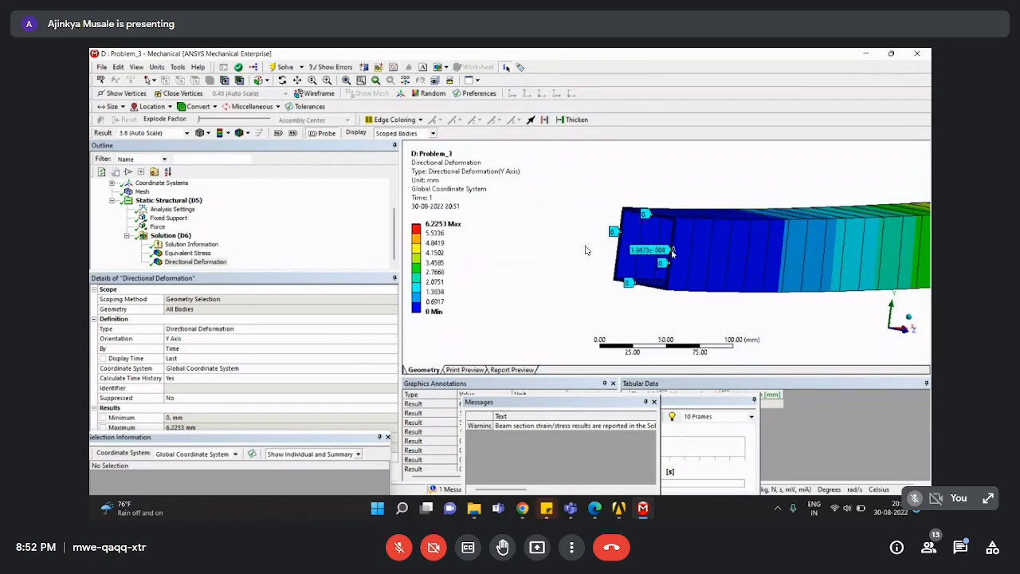
Display the Equivalent Stress result and examine its contours from the beam's end and along its length in the XY view.
{"action": "left_click", "coordinate": [203, 261]}
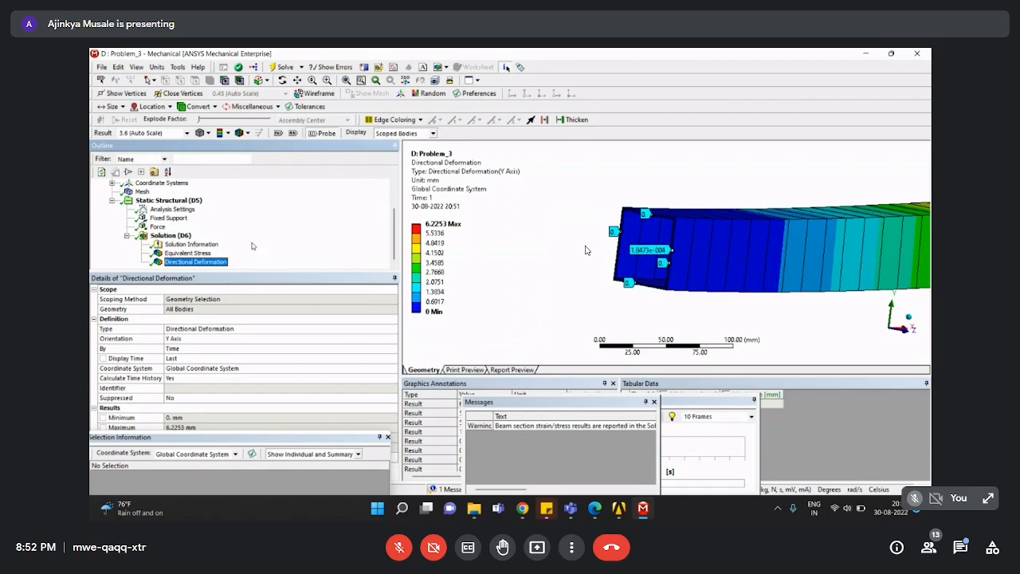
{"action": "left_click", "coordinate": [191, 253]}
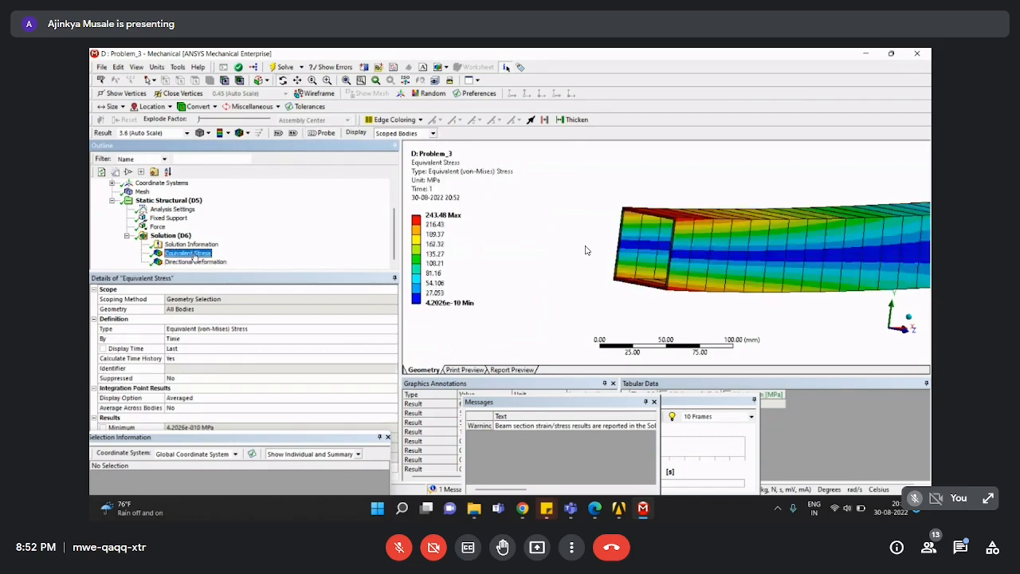
{"action": "left_click", "coordinate": [905, 329]}
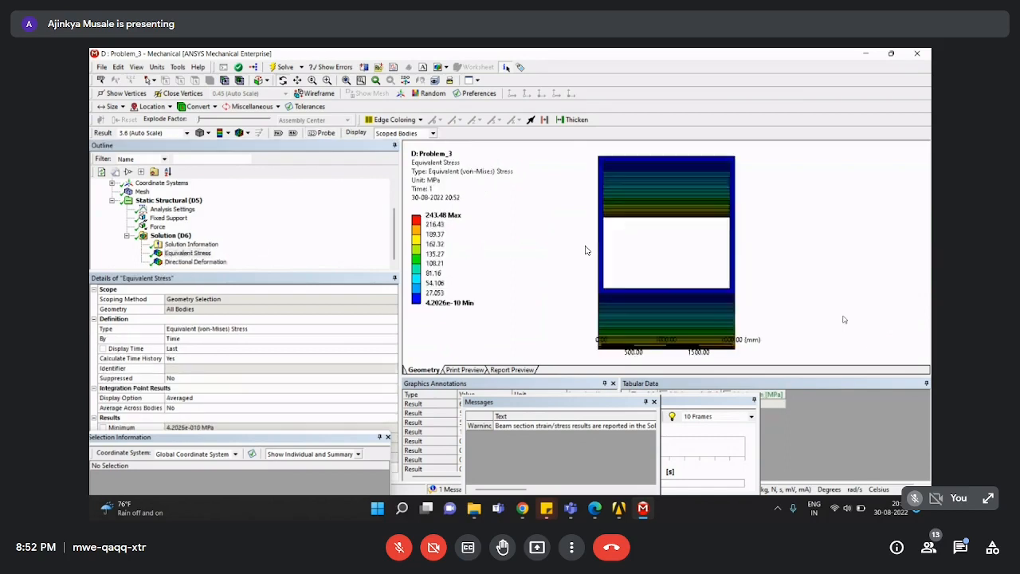
{"action": "left_click_drag", "start_coordinate": [751, 280], "coordinate": [806, 291]}
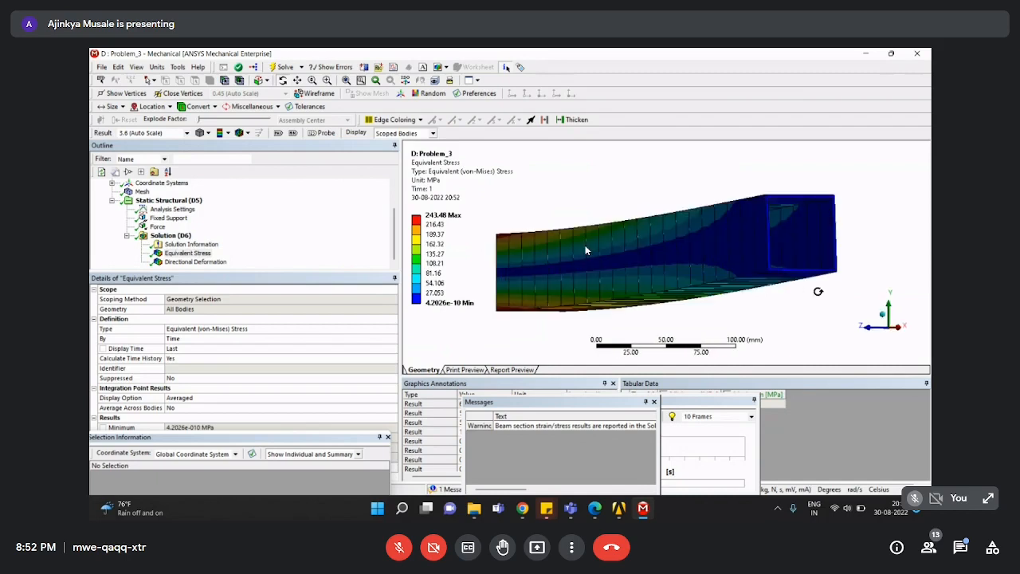
{"action": "left_click", "coordinate": [868, 327]}
{"action": "middle_click_drag", "start_coordinate": [601, 293], "coordinate": [605, 272], "text": "ctrl"}
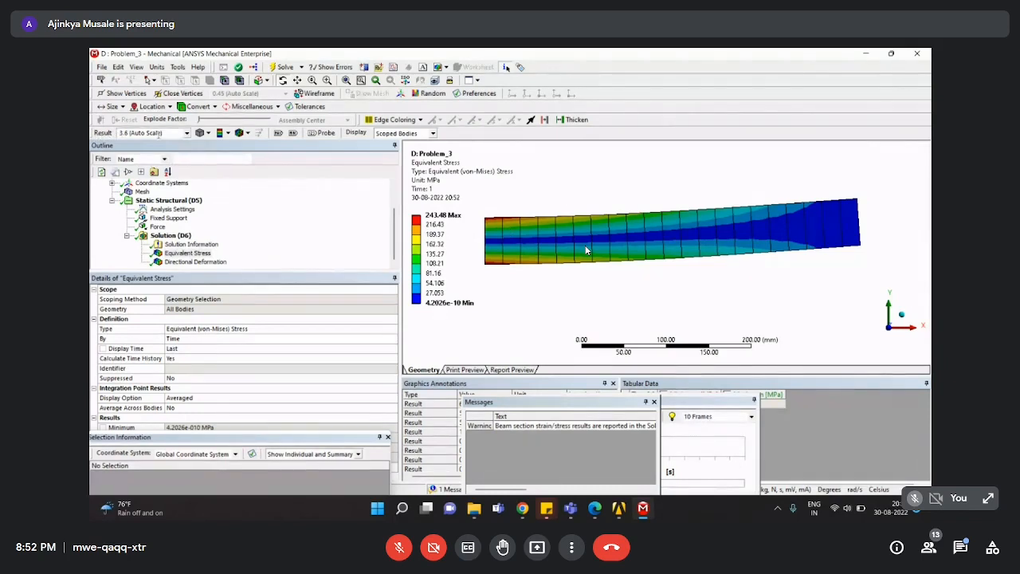
View the stress plot on the undeformed shape and set the deformation scale to 1.0 (True Scale).
{"action": "left_click", "coordinate": [187, 133]}
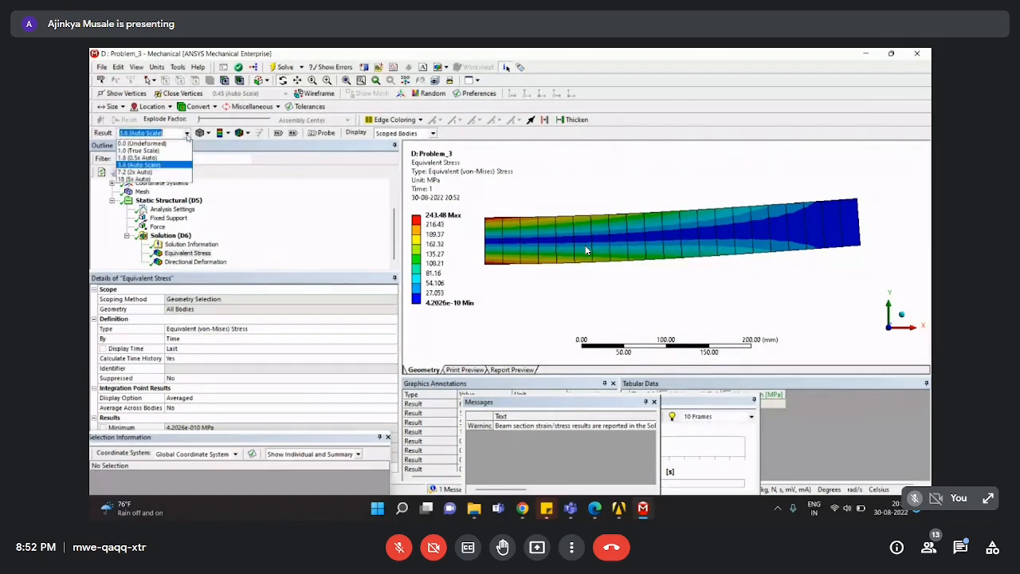
{"action": "left_click", "coordinate": [162, 143]}
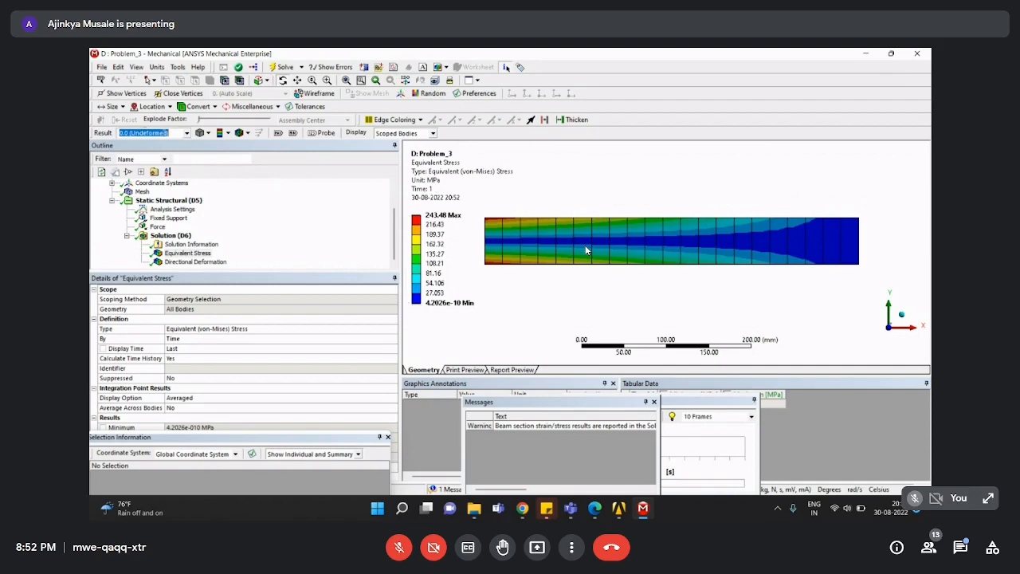
{"action": "left_click", "coordinate": [184, 134]}
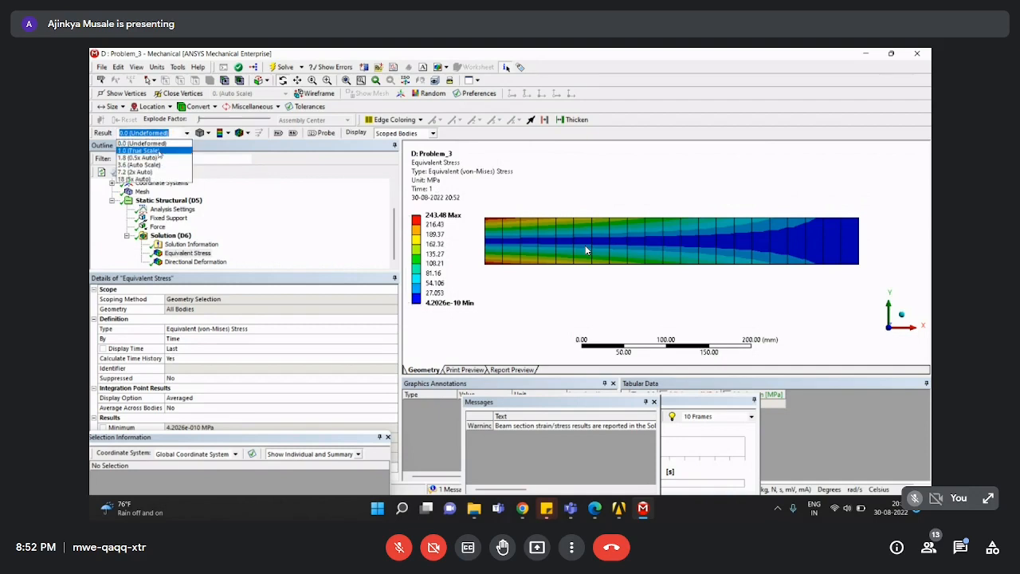
{"action": "left_click", "coordinate": [159, 150]}
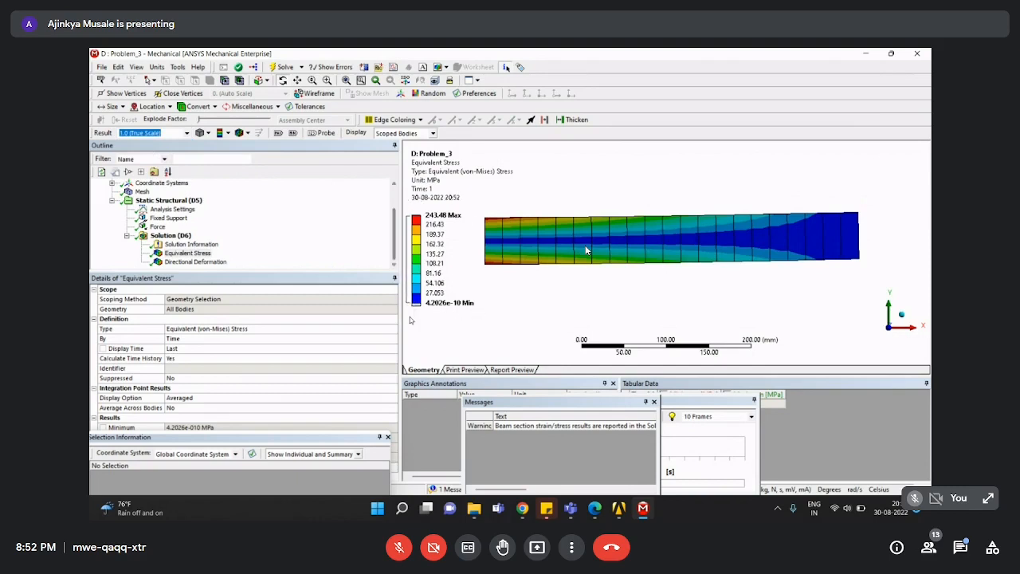
View the equivalent stress plot at deformation scales 1.8 (0.5x Auto), 3.6 (Auto Scale) and 7.2 (2x Auto).
{"action": "left_click", "coordinate": [436, 224]}
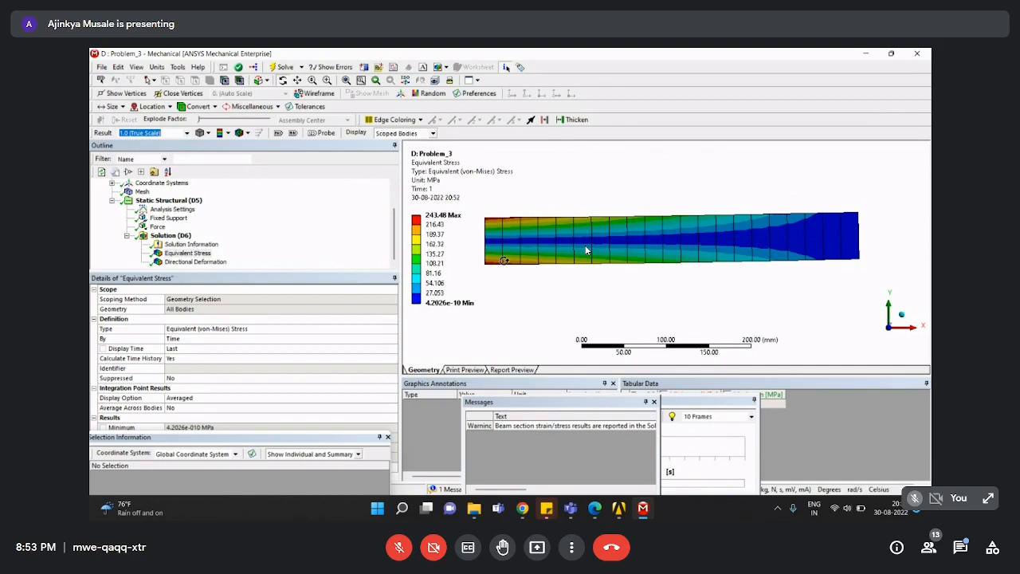
{"action": "left_click", "coordinate": [187, 133]}
{"action": "key", "text": "Down"}
{"action": "key", "text": "Down"}
{"action": "key", "text": "Down"}
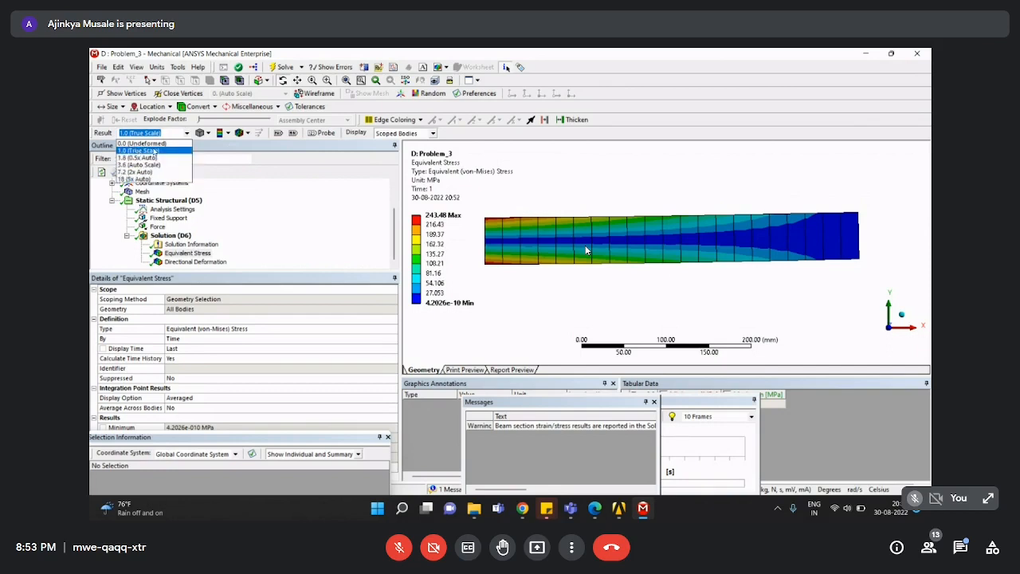
{"action": "key", "text": "Return"}
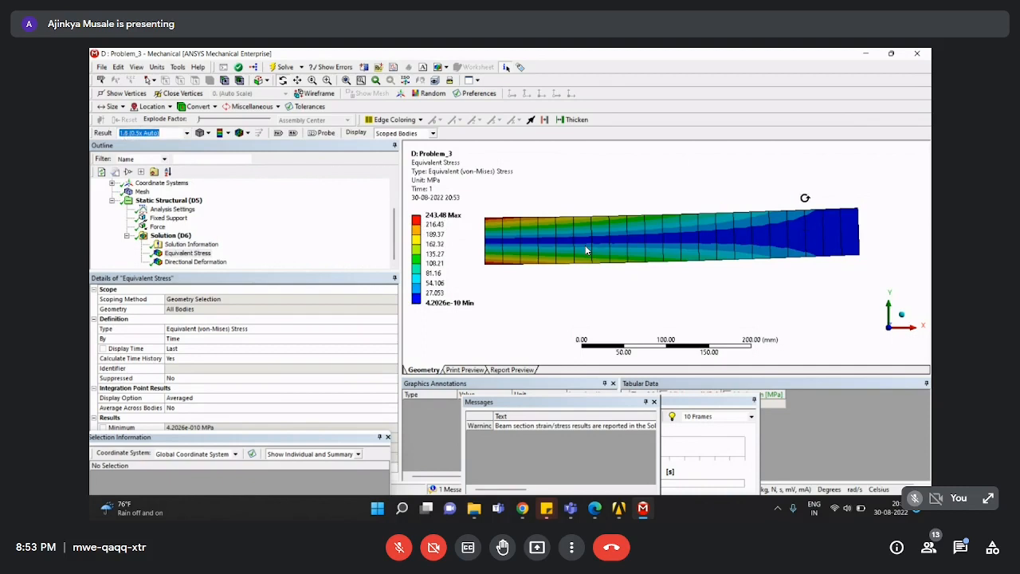
{"action": "left_click", "coordinate": [187, 134]}
{"action": "left_click", "coordinate": [139, 165]}
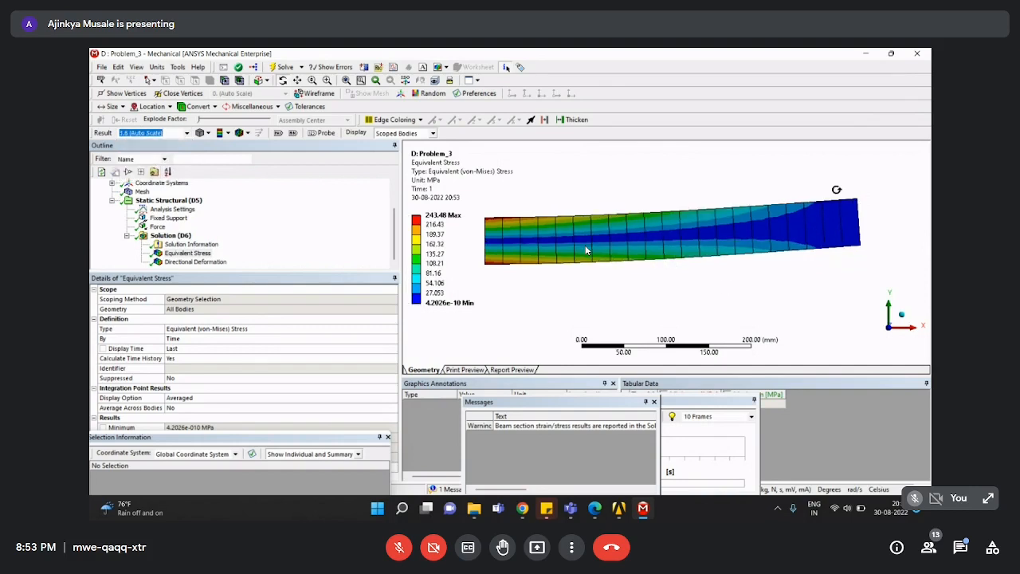
{"action": "left_click", "coordinate": [189, 133]}
{"action": "left_click", "coordinate": [136, 171]}
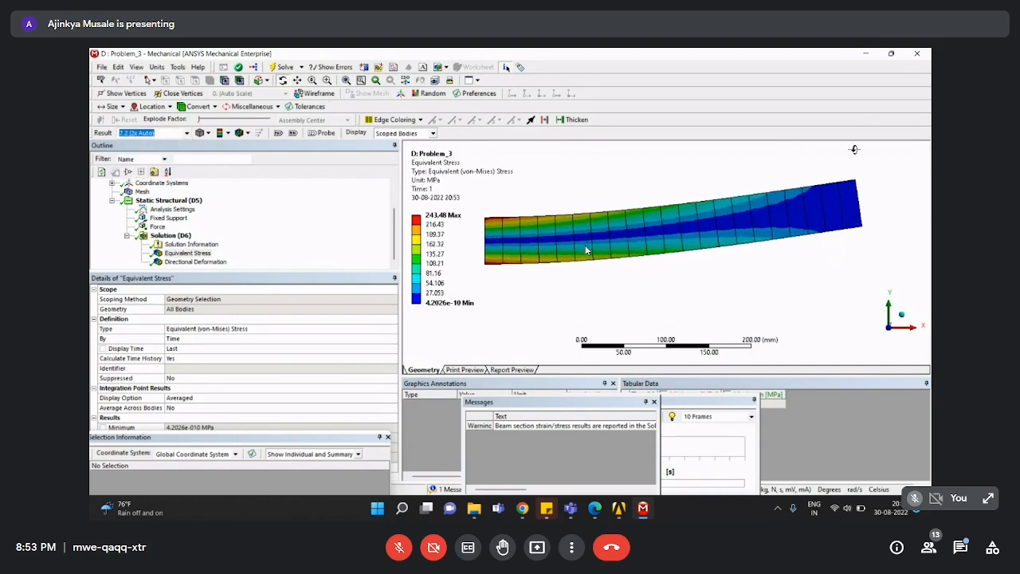
Set the Equivalent Stress deformation scale to 18 (5x Auto), bring the Graph pane into view and animate the result.
{"action": "left_click", "coordinate": [189, 253]}
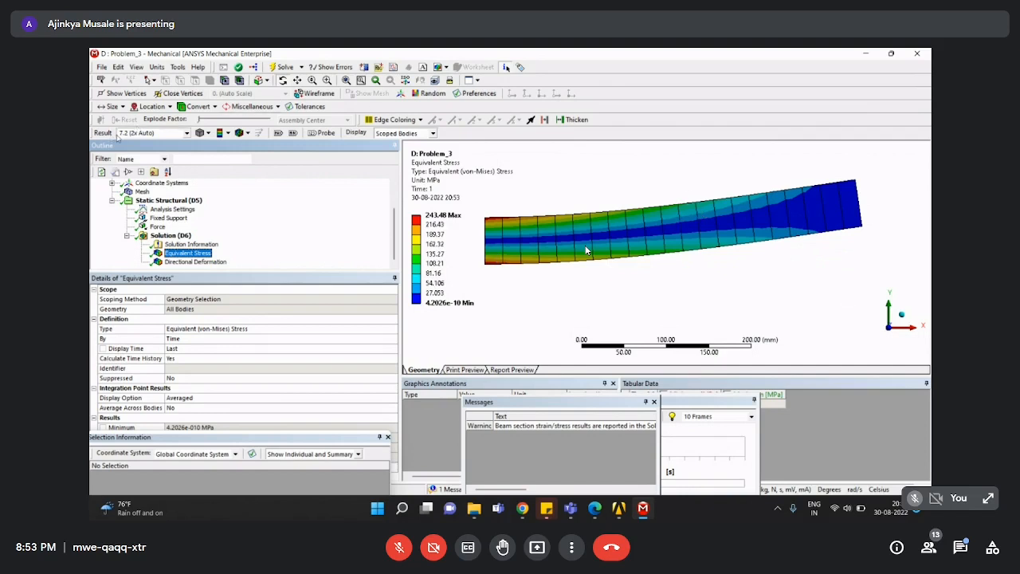
{"action": "left_click", "coordinate": [186, 134]}
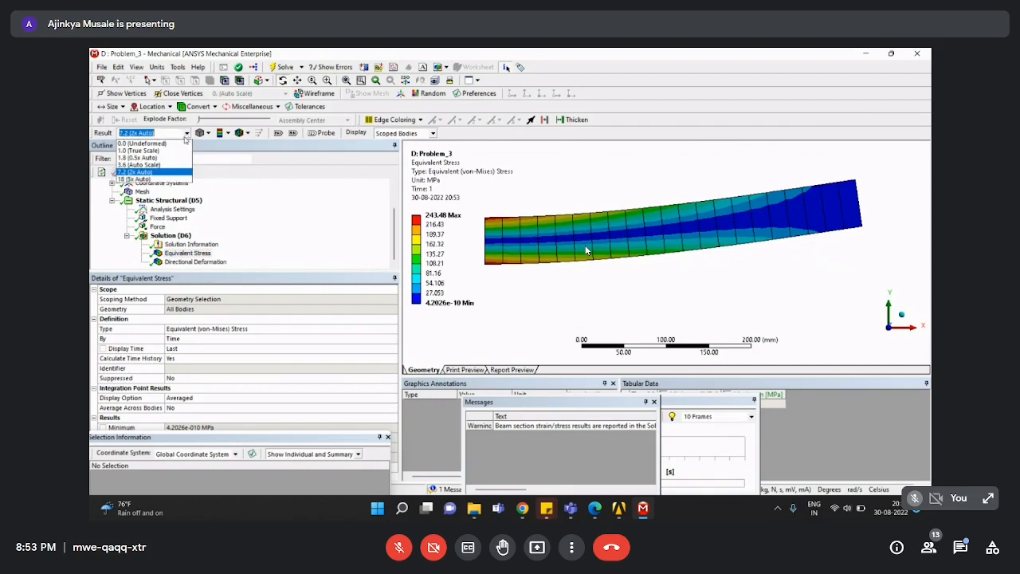
{"action": "left_click", "coordinate": [157, 179]}
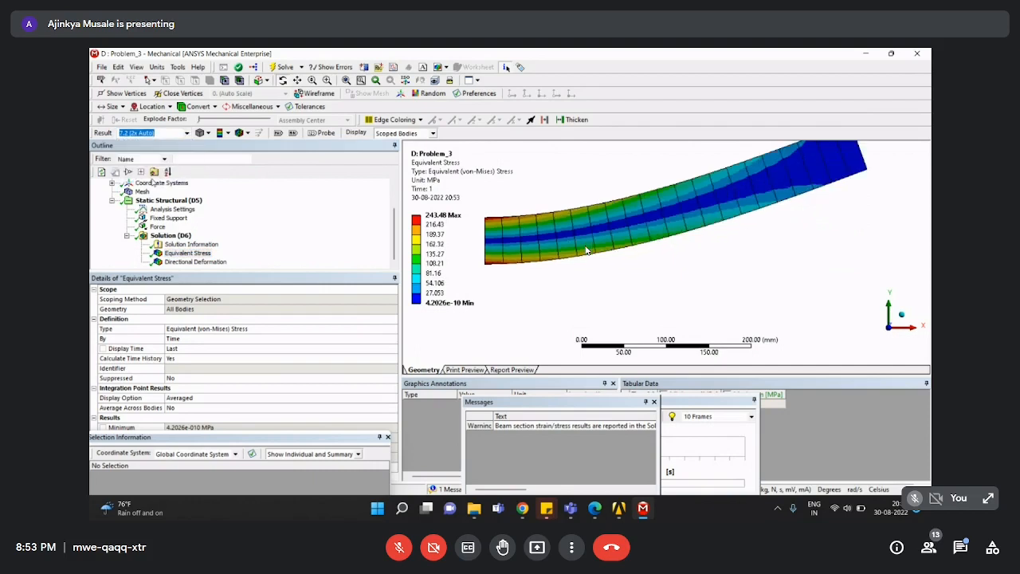
{"action": "scroll", "coordinate": [586, 250], "scroll_direction": "up", "scroll_amount": 3}
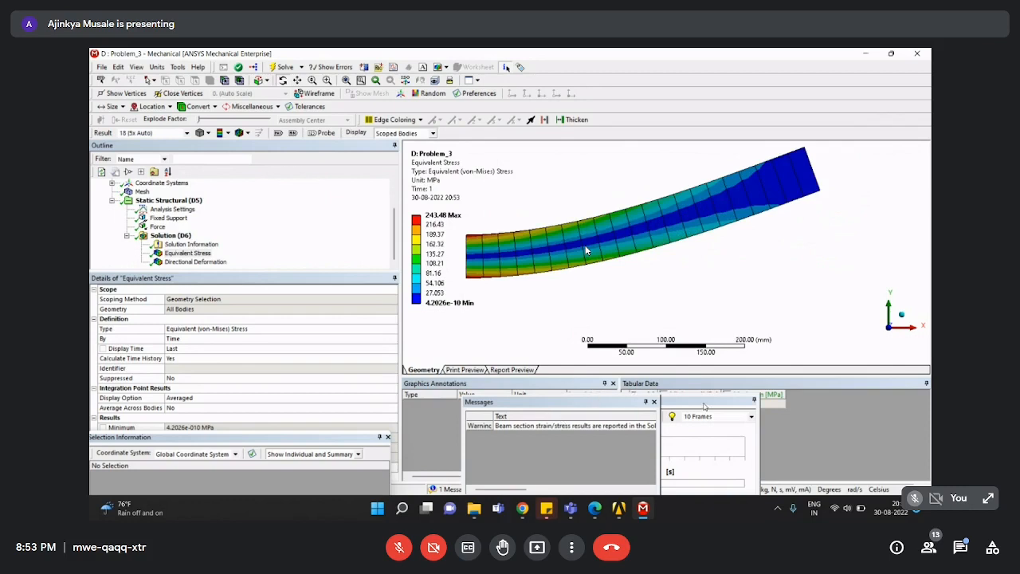
{"action": "mouse_move", "coordinate": [703, 406]}
{"action": "left_mouse_down"}
{"action": "mouse_move", "coordinate": [530, 393]}
{"action": "mouse_move", "coordinate": [794, 428]}
{"action": "mouse_move", "coordinate": [777, 447]}
{"action": "left_mouse_up"}
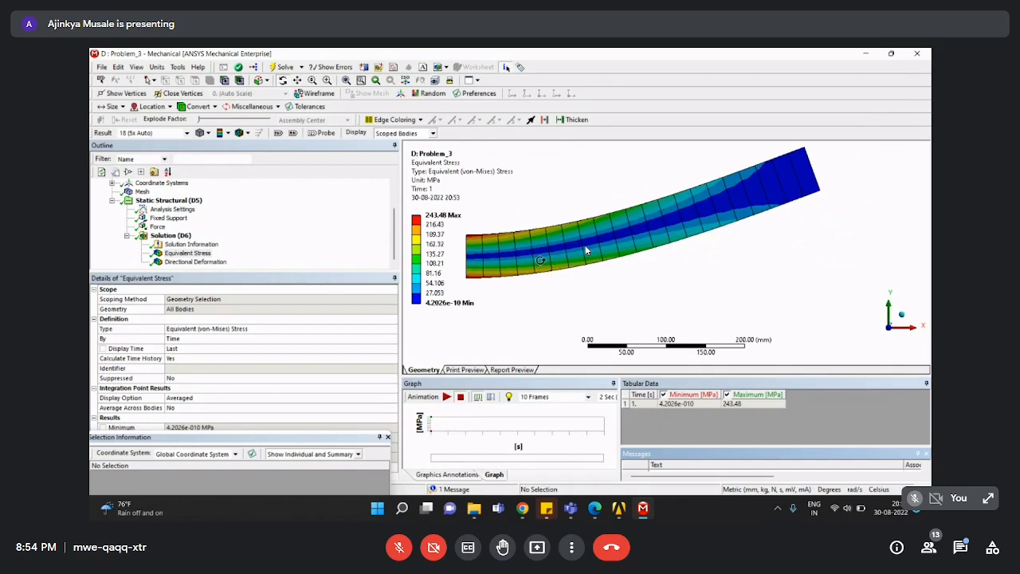
{"action": "left_click", "coordinate": [447, 396]}
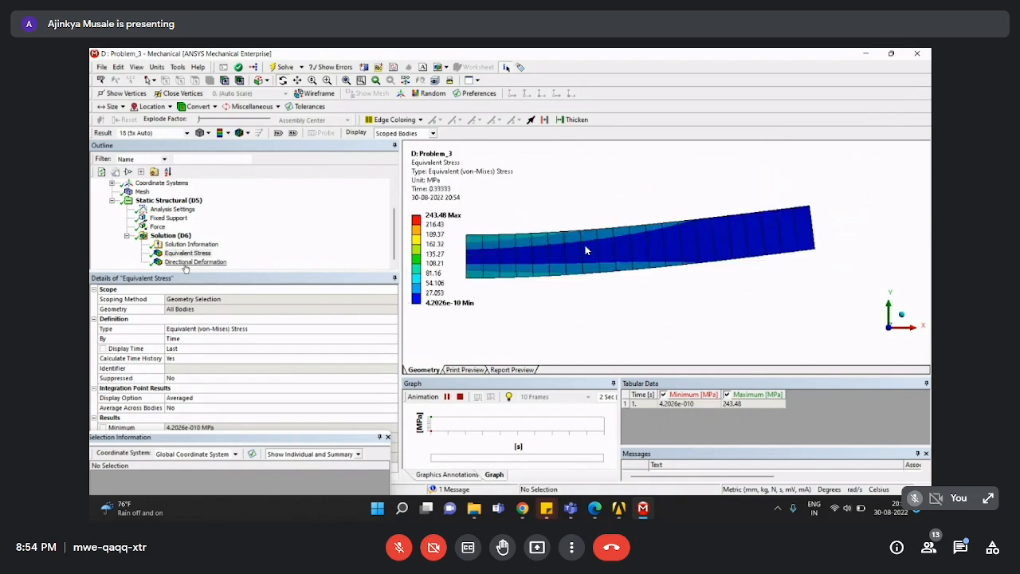
Review the Force load's ramp in its graph and its time and Y-component entries in the tabular data.
{"action": "left_click", "coordinate": [156, 227]}
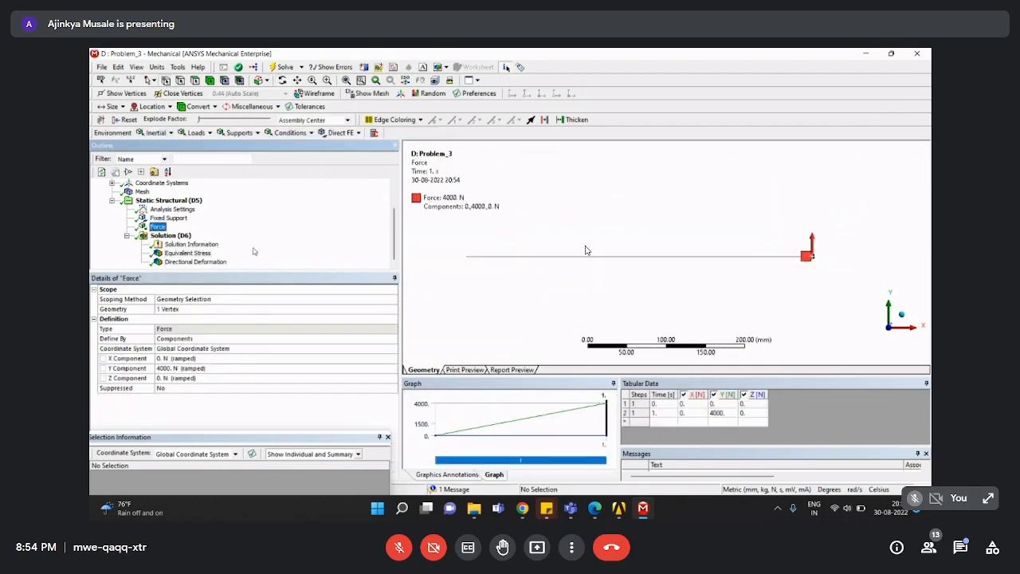
{"action": "left_click", "coordinate": [663, 404]}
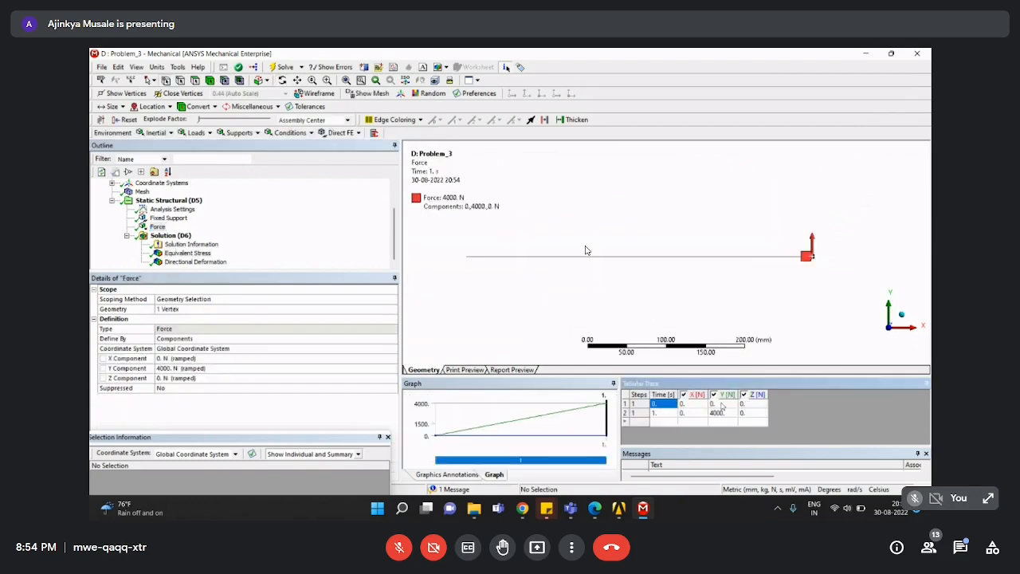
{"action": "left_click", "coordinate": [667, 414]}
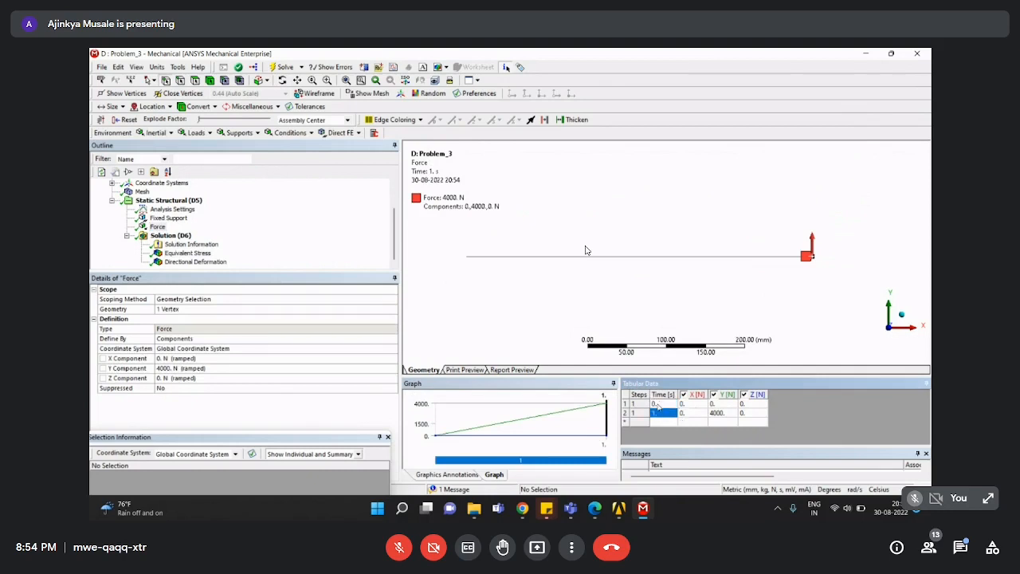
{"action": "left_click", "coordinate": [721, 416]}
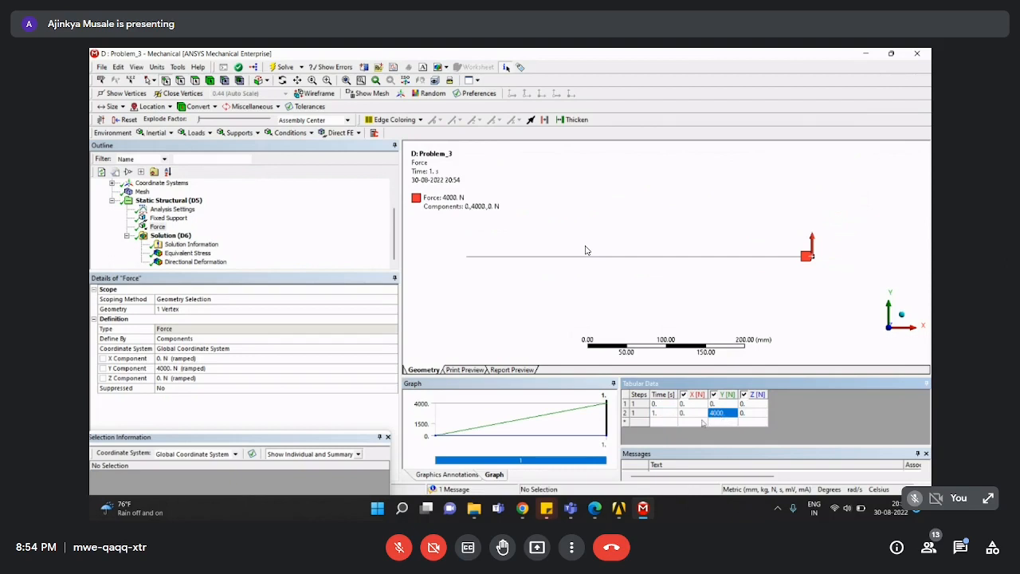
{"action": "left_click", "coordinate": [493, 474]}
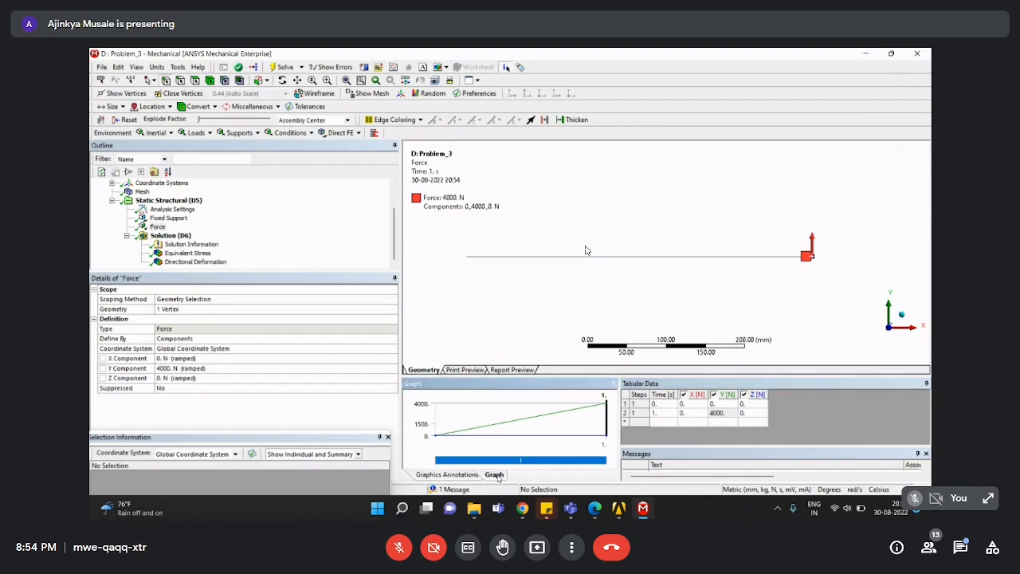
Animate the Y-axis Directional Deformation result at the 18 (5x Auto) scale and again at 0.0 (Undeformed).
{"action": "left_click", "coordinate": [191, 261]}
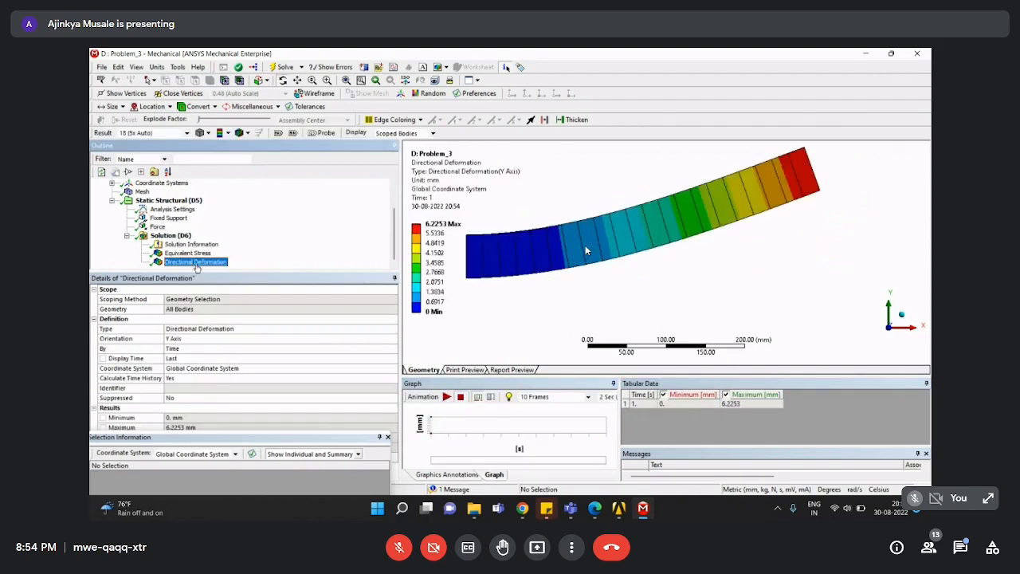
{"action": "left_click", "coordinate": [447, 397]}
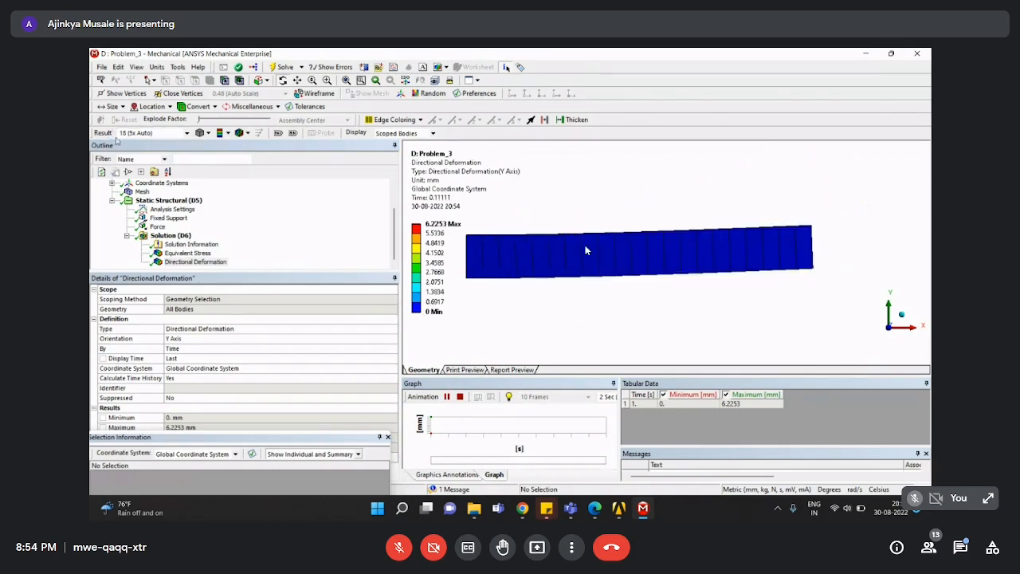
{"action": "left_click", "coordinate": [186, 133]}
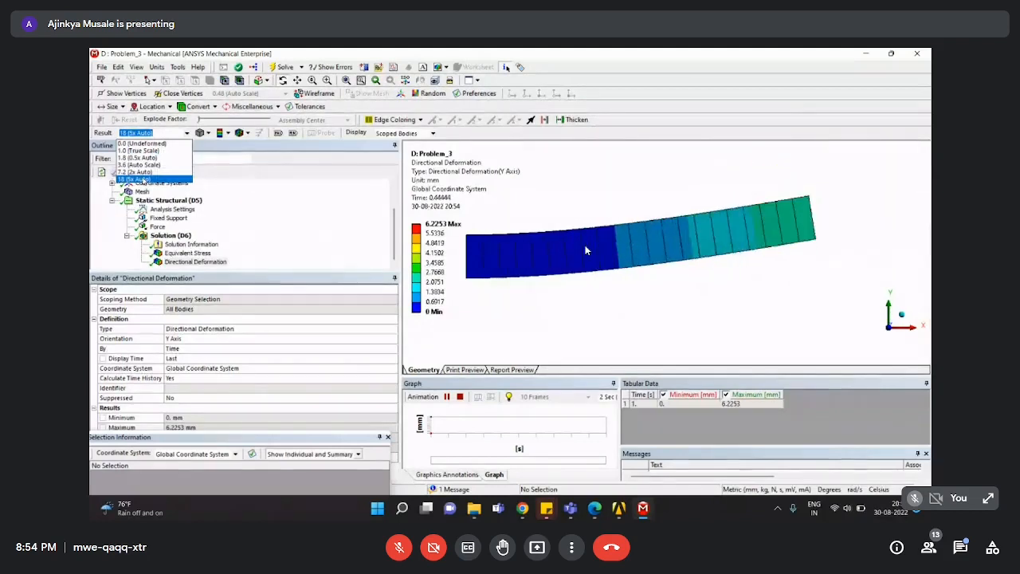
{"action": "left_click", "coordinate": [142, 143]}
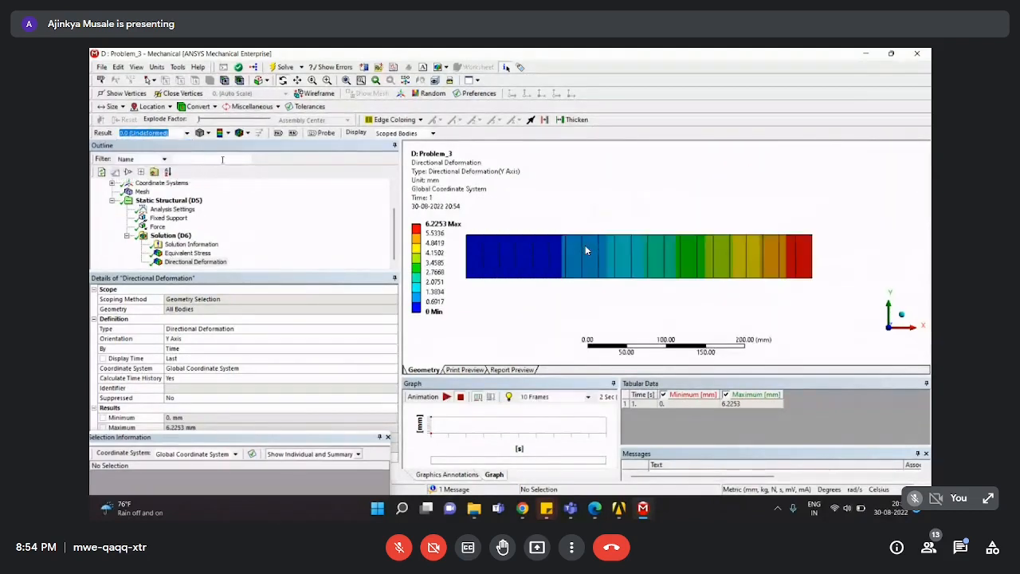
{"action": "left_click", "coordinate": [446, 397]}
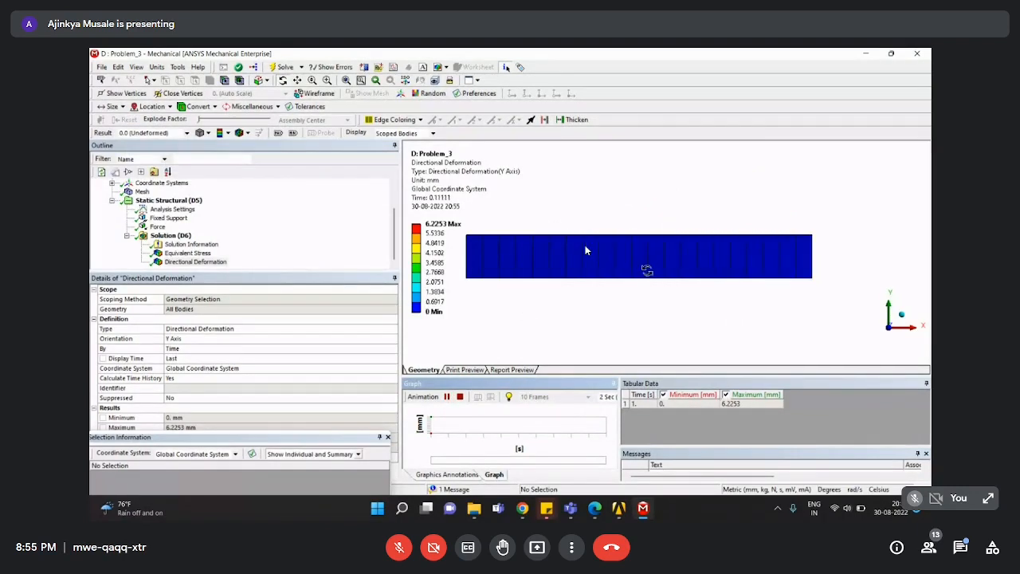
Set the Directional Deformation scale to 3.6 (Auto Scale) and animate the result.
{"action": "left_click", "coordinate": [186, 132]}
{"action": "left_click", "coordinate": [140, 164]}
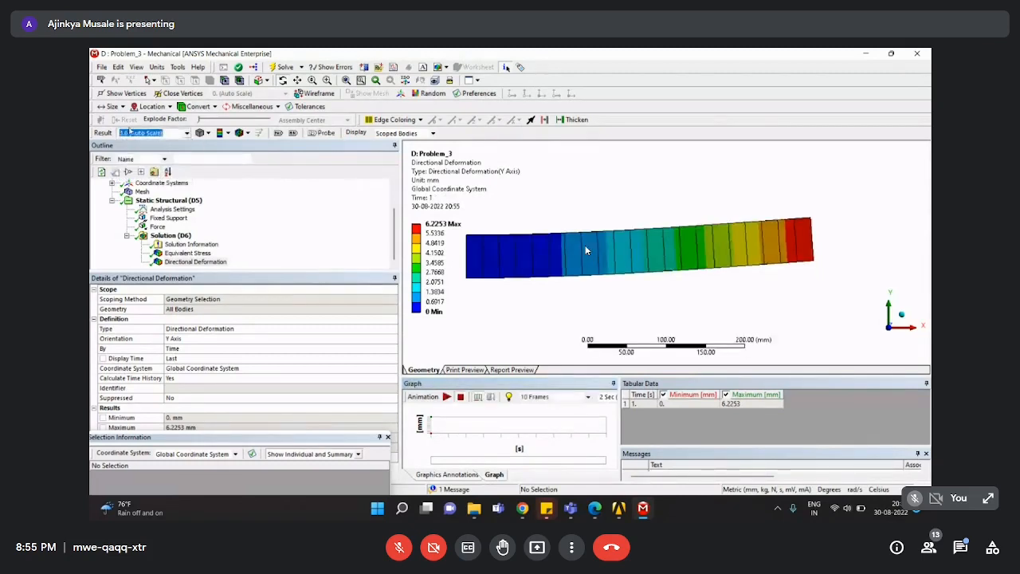
{"action": "left_click", "coordinate": [446, 398]}
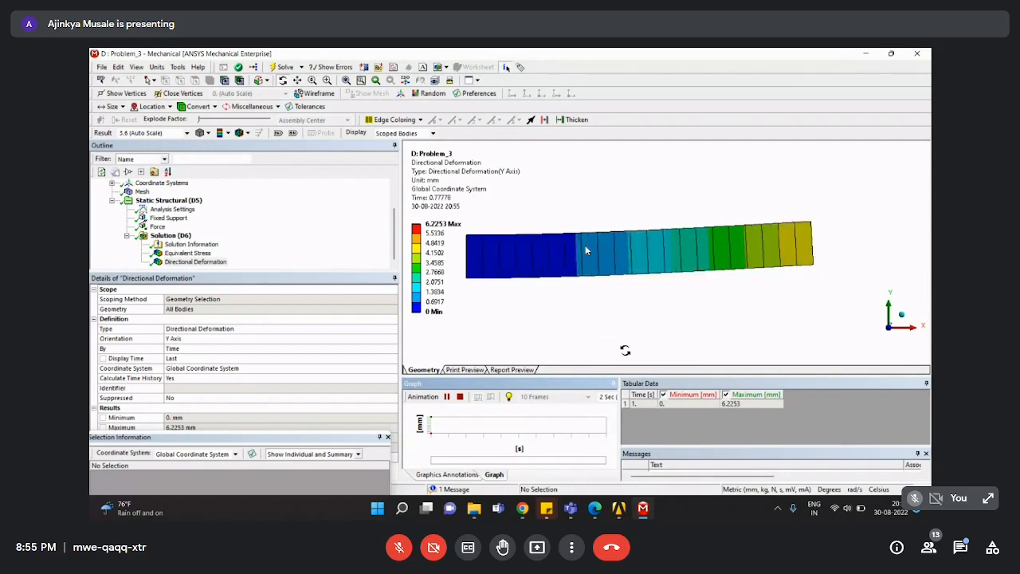
View the Directional Deformation result with the Exterior display and as IsoSurfaces.
{"action": "left_click", "coordinate": [206, 133]}
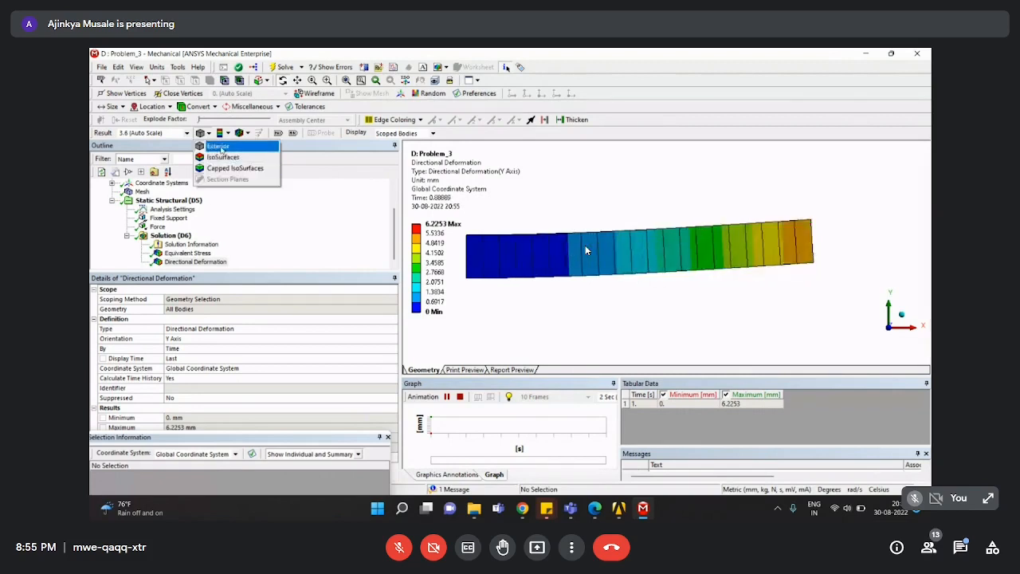
{"action": "left_click", "coordinate": [217, 146]}
{"action": "left_click", "coordinate": [219, 133]}
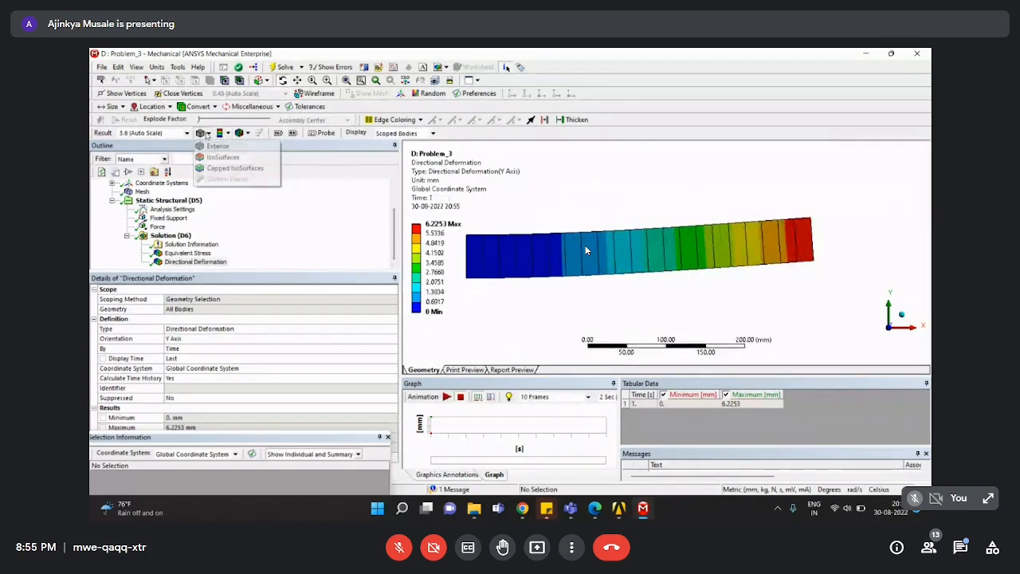
{"action": "left_click", "coordinate": [227, 160]}
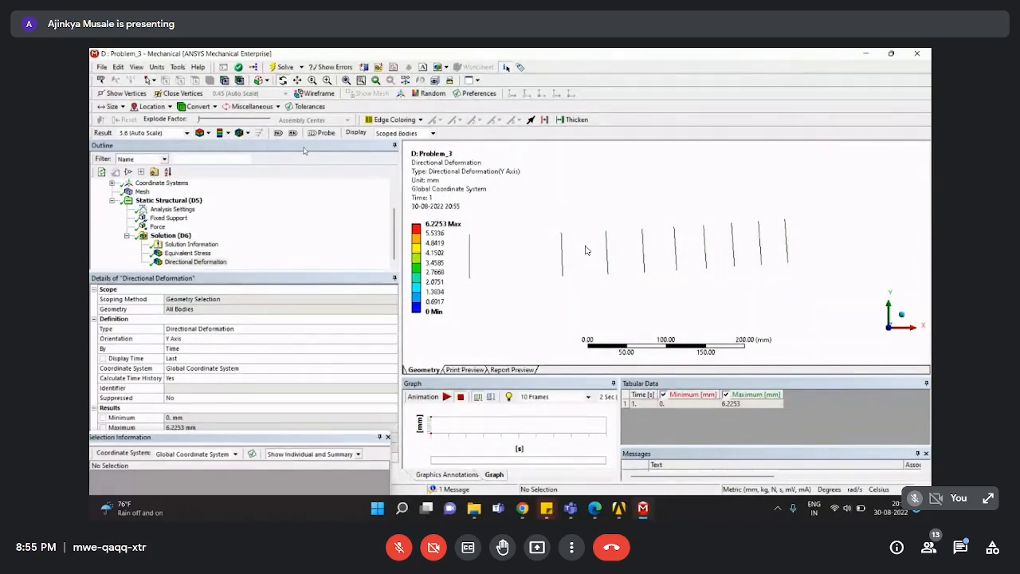
Display the directional deformation as Capped IsoSurfaces with the isosurface value set to 4.
{"action": "left_click", "coordinate": [204, 132]}
{"action": "left_click", "coordinate": [231, 168]}
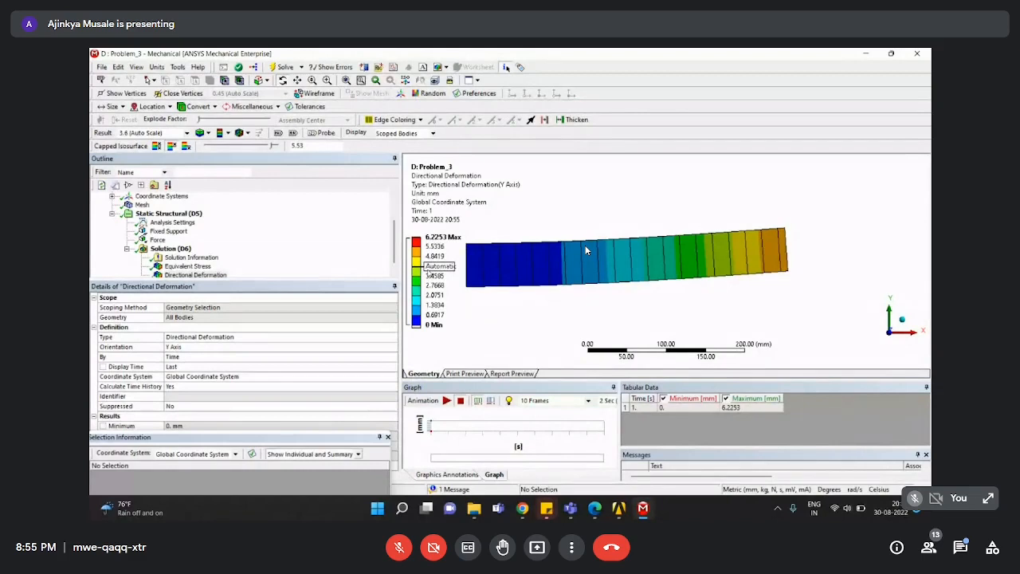
{"action": "left_click_drag", "start_coordinate": [311, 146], "coordinate": [243, 152]}
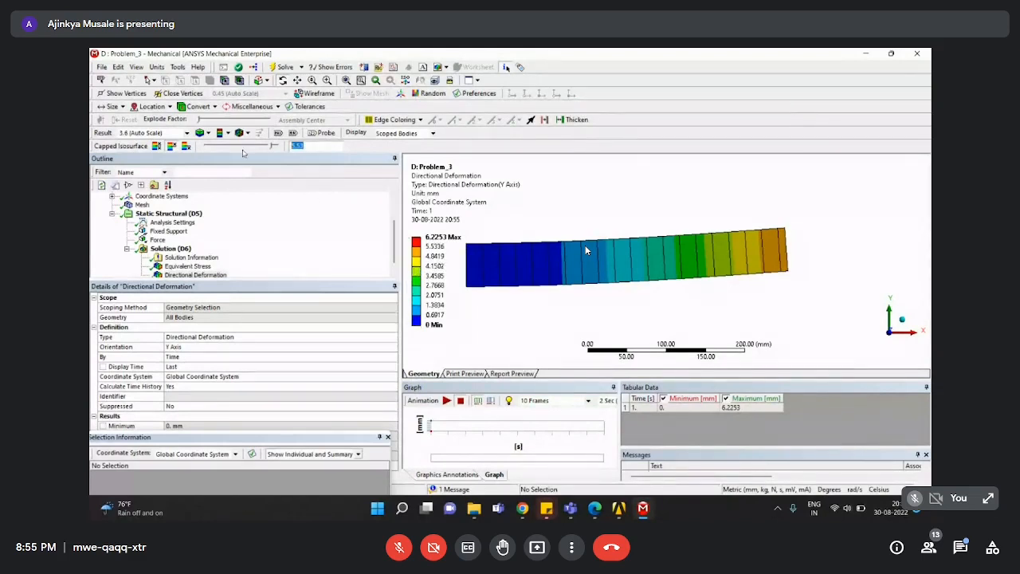
{"action": "type", "text": "4"}
{"action": "key", "text": "Return"}
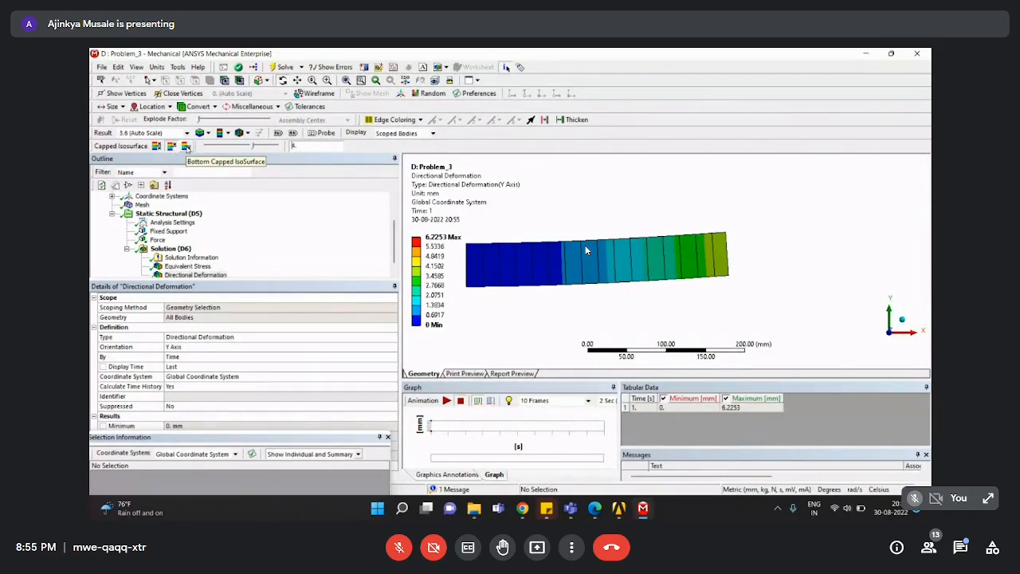
Compare the bottom capped, top capped and uncapped isosurface displays of the directional deformation at the value 4.
{"action": "left_click", "coordinate": [186, 147]}
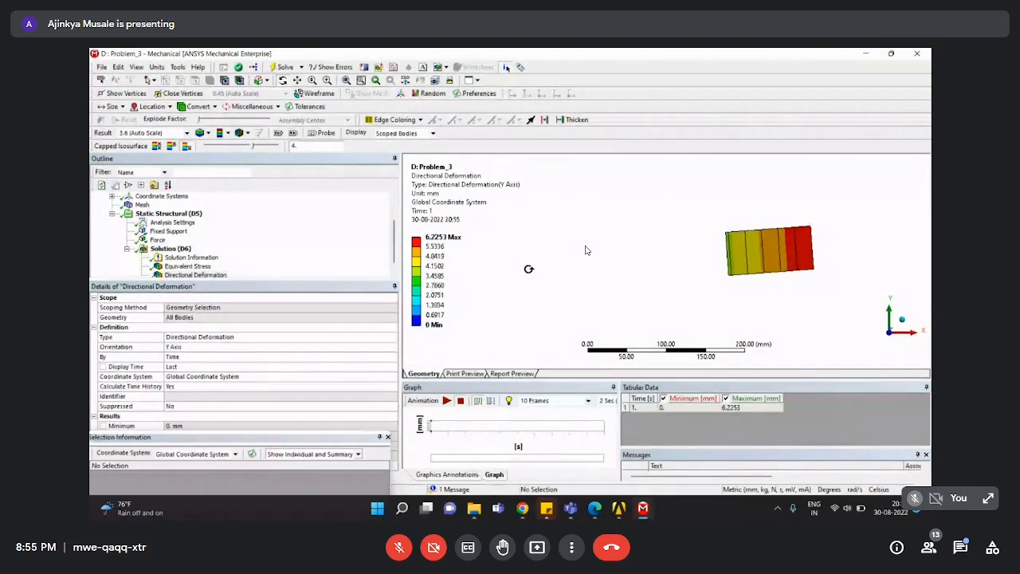
{"action": "left_click", "coordinate": [172, 146]}
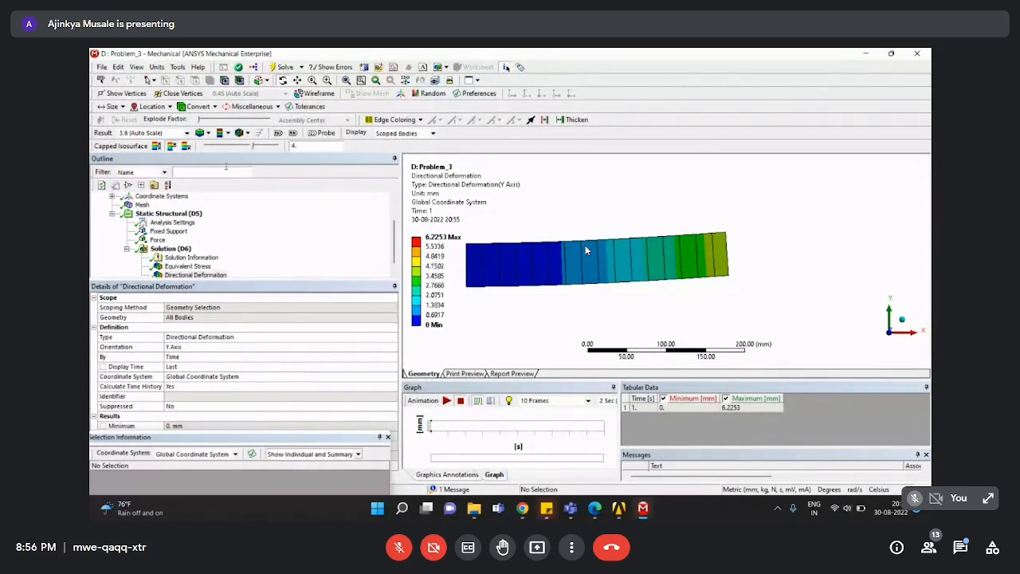
{"action": "left_click", "coordinate": [156, 146]}
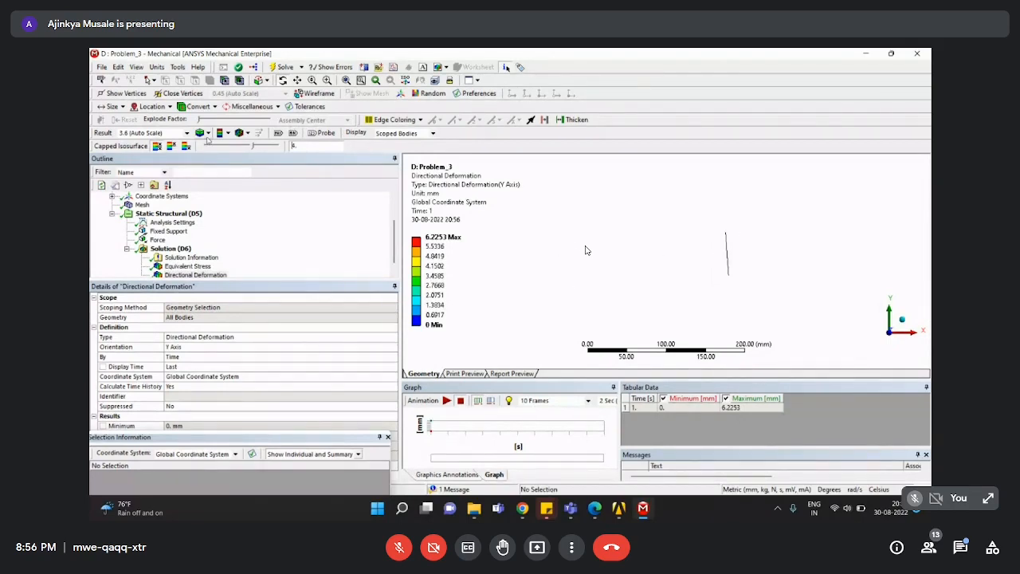
Return the directional deformation plot to the Exterior display and overlay the undeformed model.
{"action": "left_click", "coordinate": [204, 132]}
{"action": "left_click", "coordinate": [212, 147]}
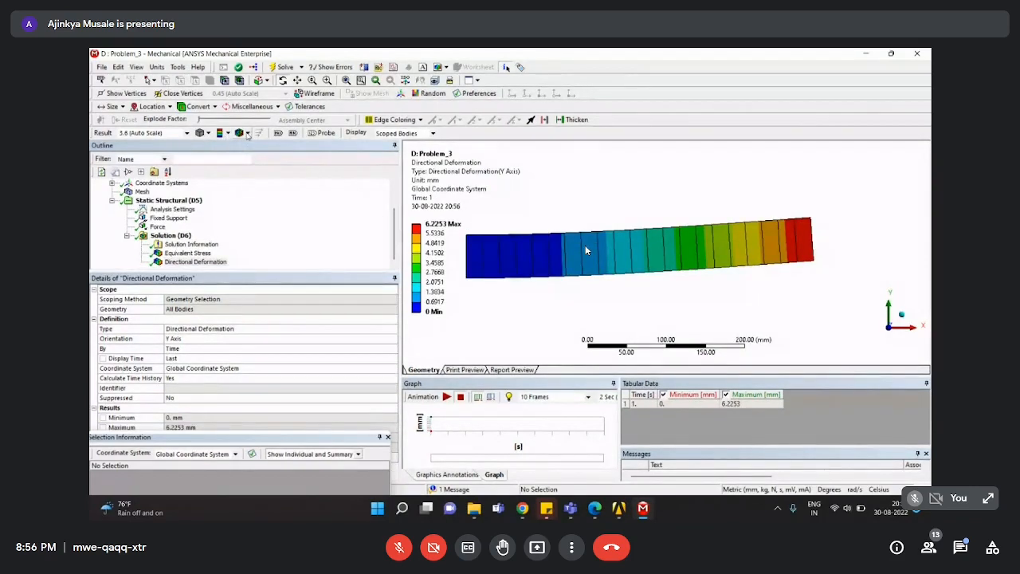
{"action": "left_click", "coordinate": [247, 133]}
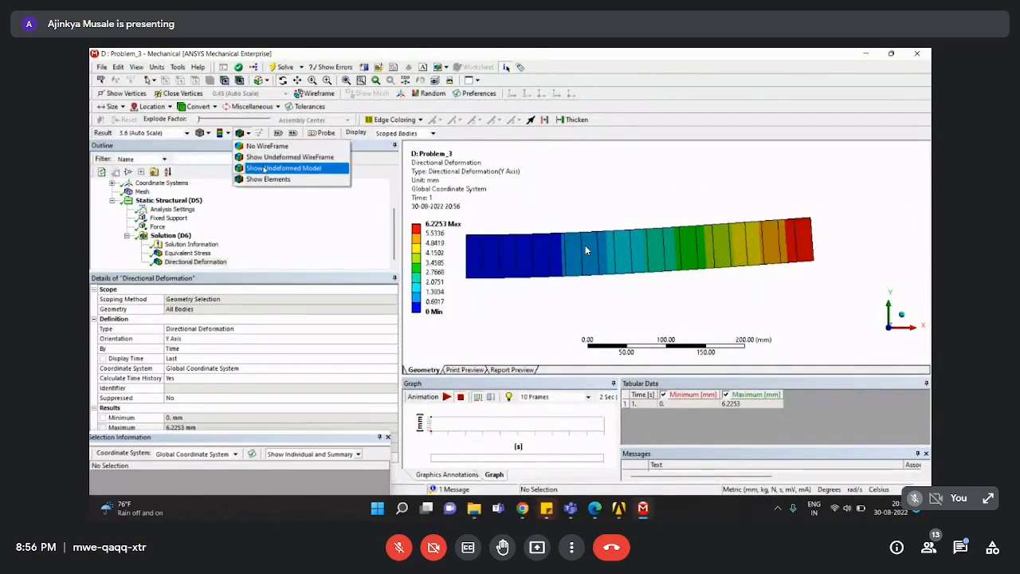
{"action": "left_click", "coordinate": [264, 168]}
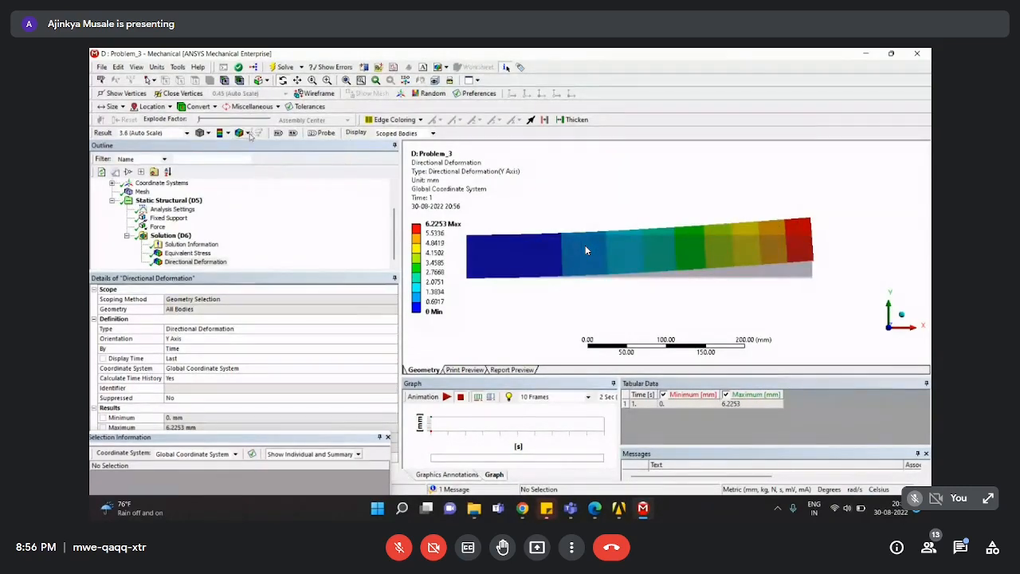
Compare the undeformed wireframe, no wireframe and element displays of the directional deformation, and return to the undeformed model overlay.
{"action": "left_click", "coordinate": [249, 133]}
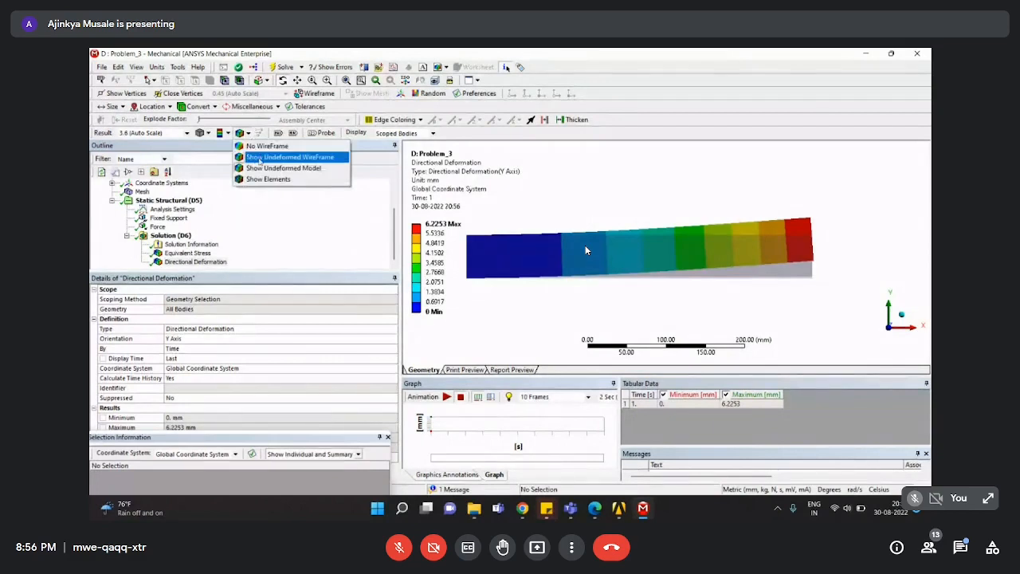
{"action": "left_click", "coordinate": [259, 157]}
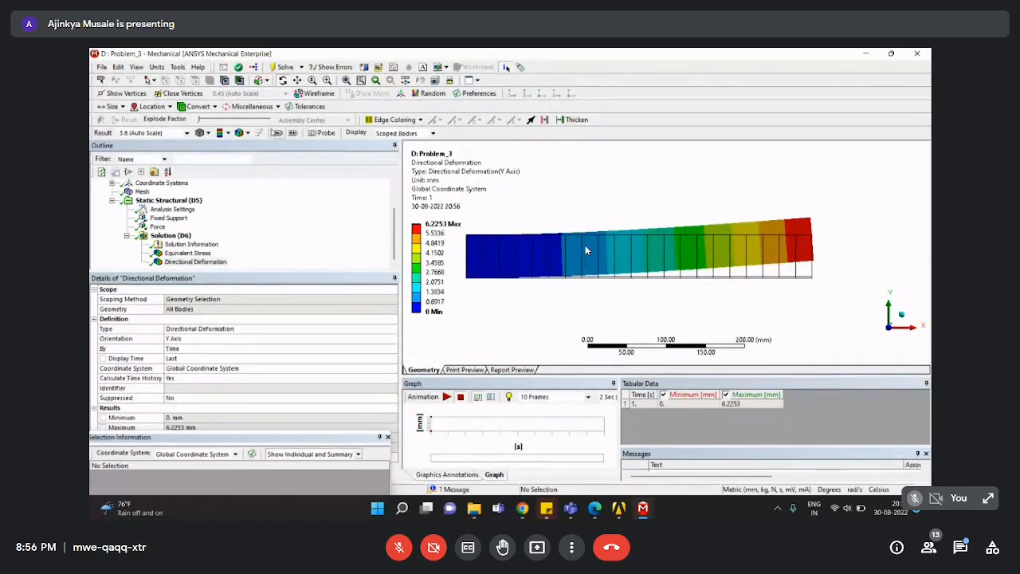
{"action": "left_click", "coordinate": [248, 134]}
{"action": "left_click", "coordinate": [255, 147]}
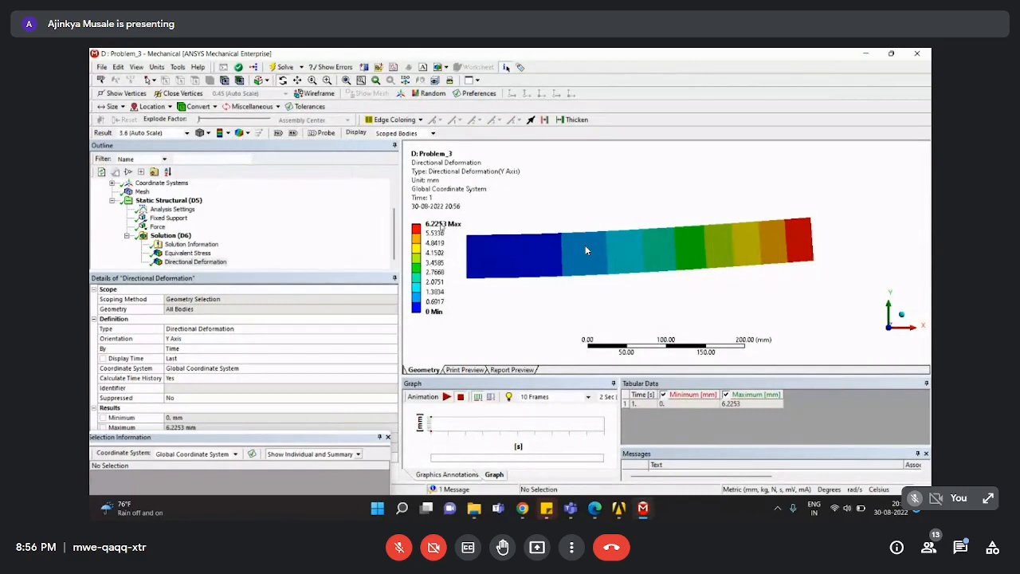
{"action": "left_click", "coordinate": [247, 133]}
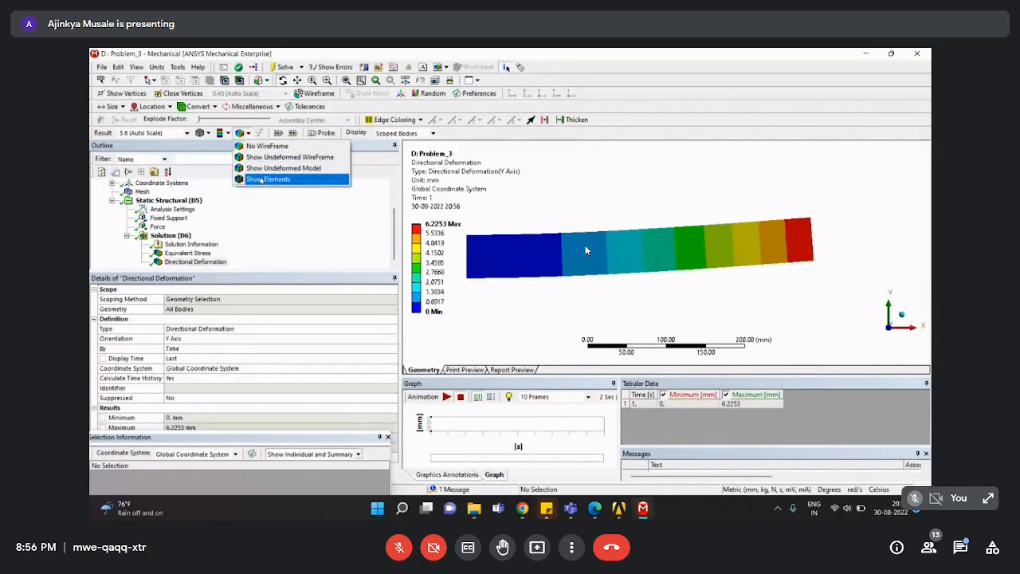
{"action": "left_click", "coordinate": [260, 180]}
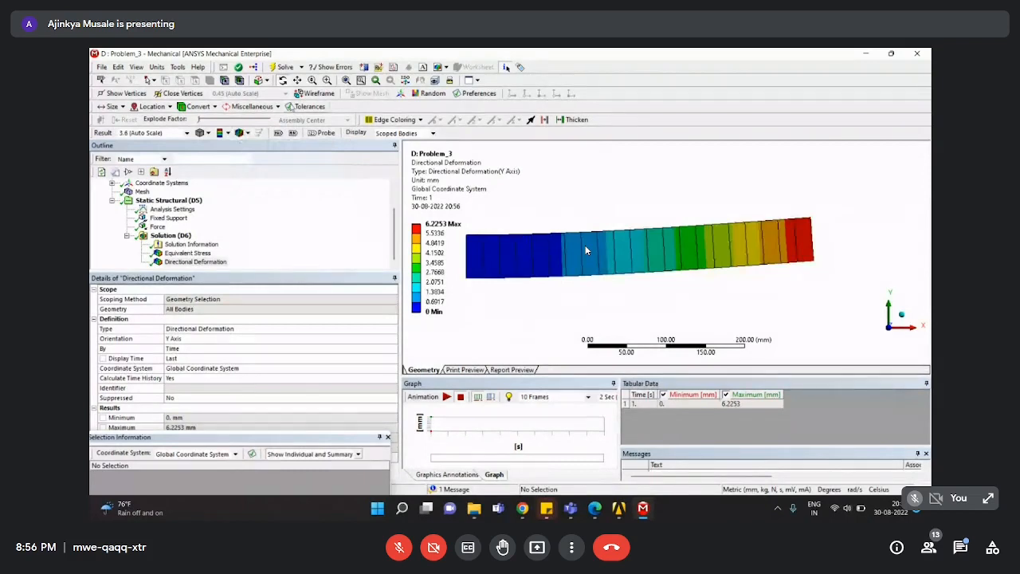
{"action": "left_click", "coordinate": [248, 134]}
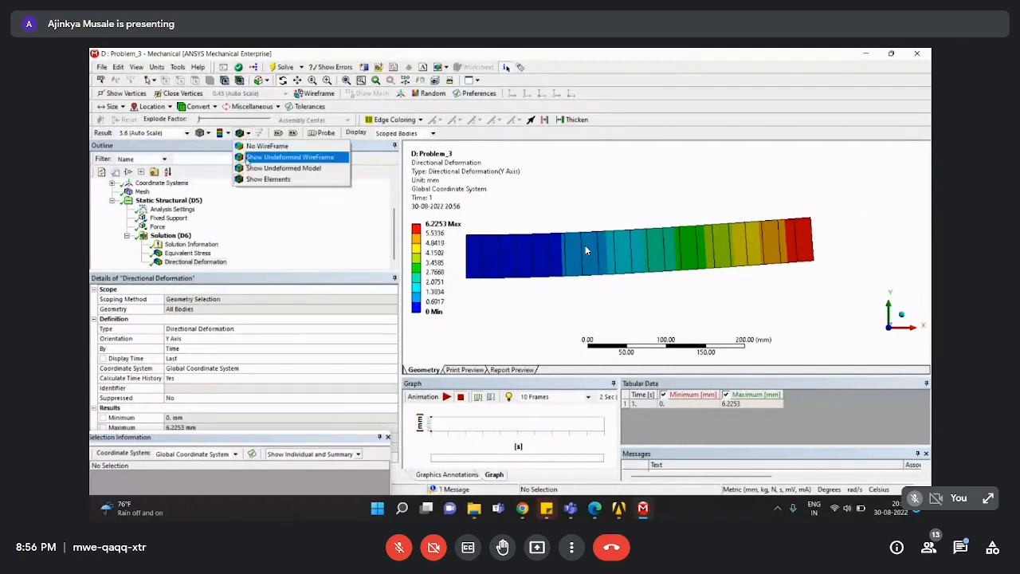
{"action": "left_click", "coordinate": [248, 168]}
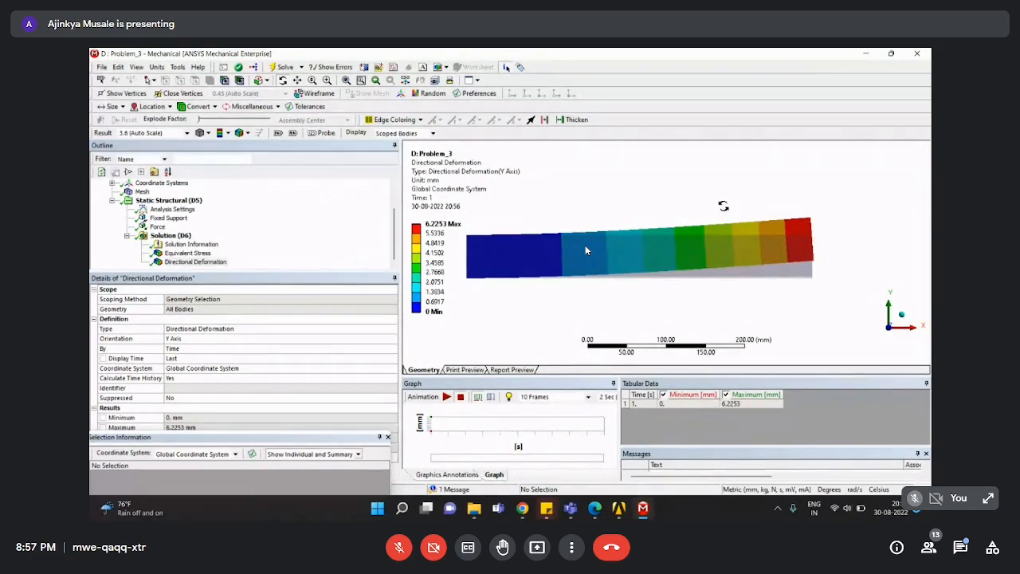
Label the maximum and minimum directional deformation on the beam and probe three points along its length.
{"action": "left_click", "coordinate": [278, 133]}
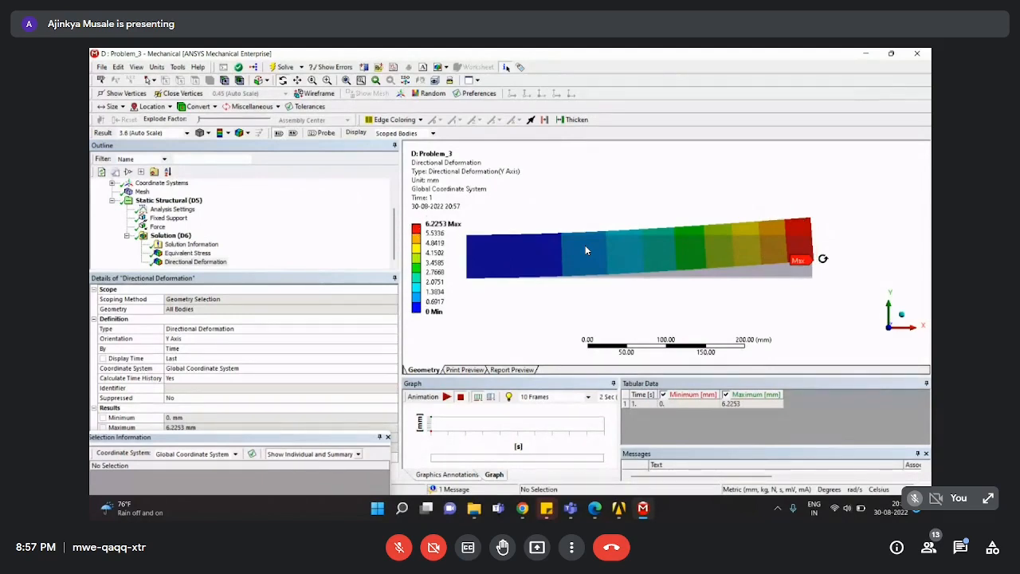
{"action": "left_click", "coordinate": [293, 133]}
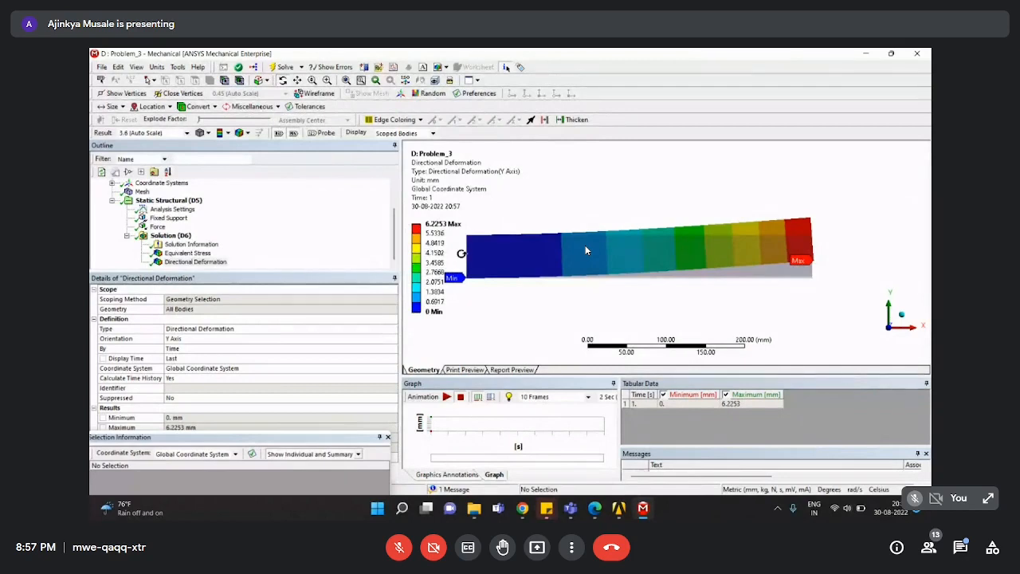
{"action": "left_click", "coordinate": [326, 134]}
{"action": "left_click", "coordinate": [560, 254]}
{"action": "left_click", "coordinate": [641, 254]}
{"action": "left_click", "coordinate": [723, 256]}
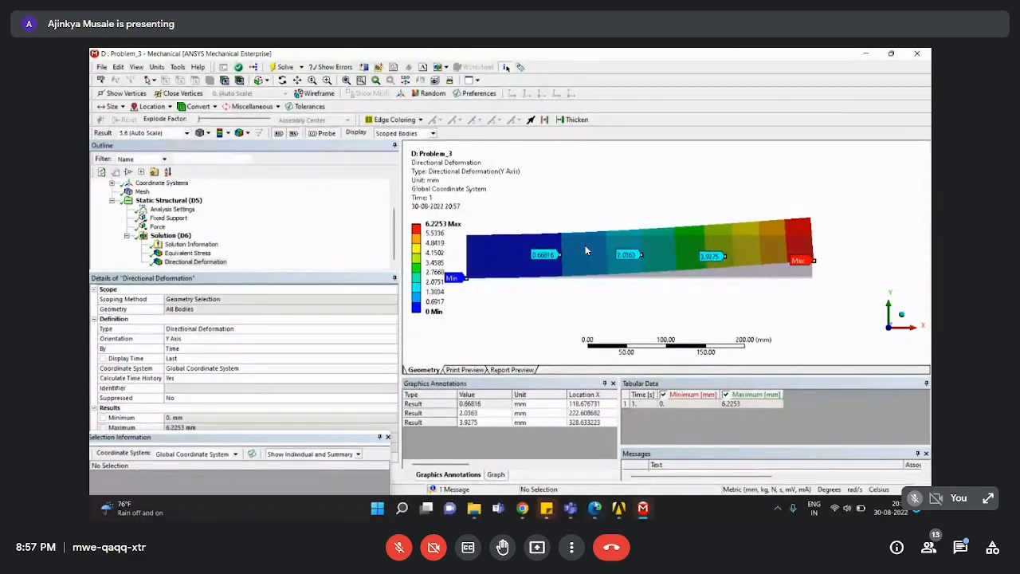
Switch to the CAE assignment 1 PDF in Edge and open the Assignment 3 folder in File Explorer.
{"action": "mouse_move", "coordinate": [594, 509]}
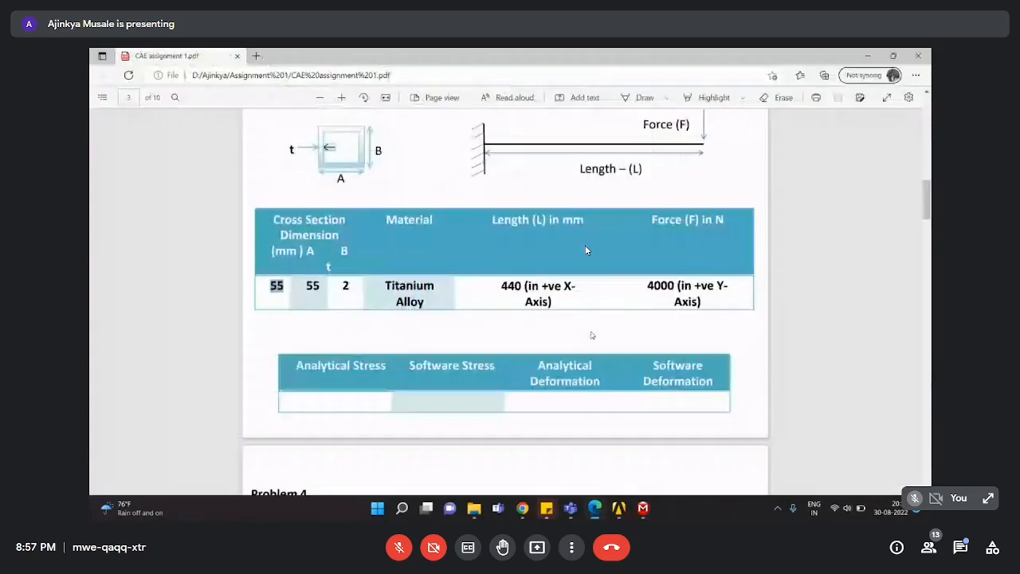
{"action": "left_click", "coordinate": [593, 450]}
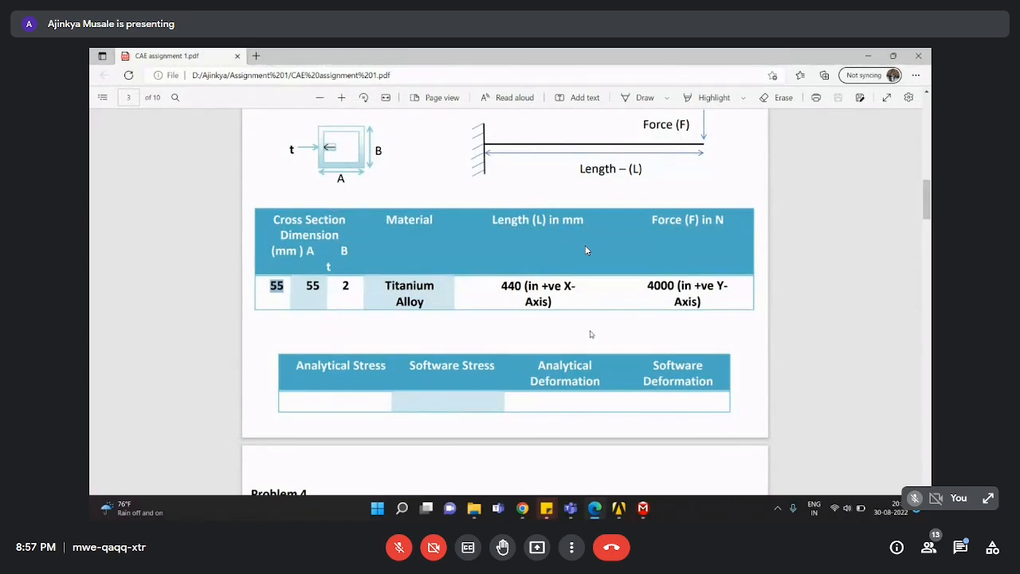
{"action": "left_click", "coordinate": [479, 512]}
{"action": "left_click", "coordinate": [305, 138]}
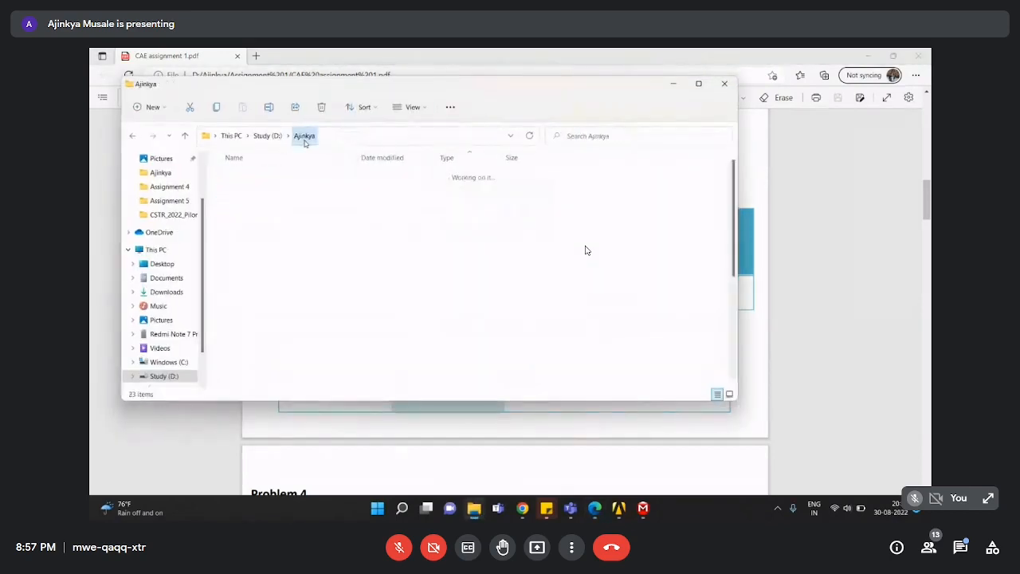
{"action": "double_click", "coordinate": [275, 214]}
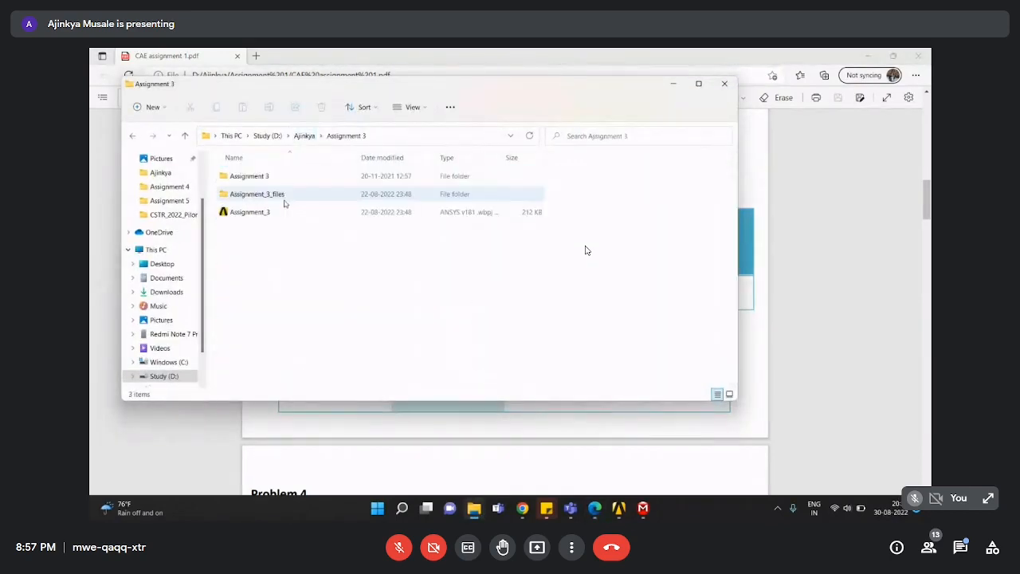
{"action": "left_click_drag", "start_coordinate": [328, 91], "coordinate": [562, 130]}
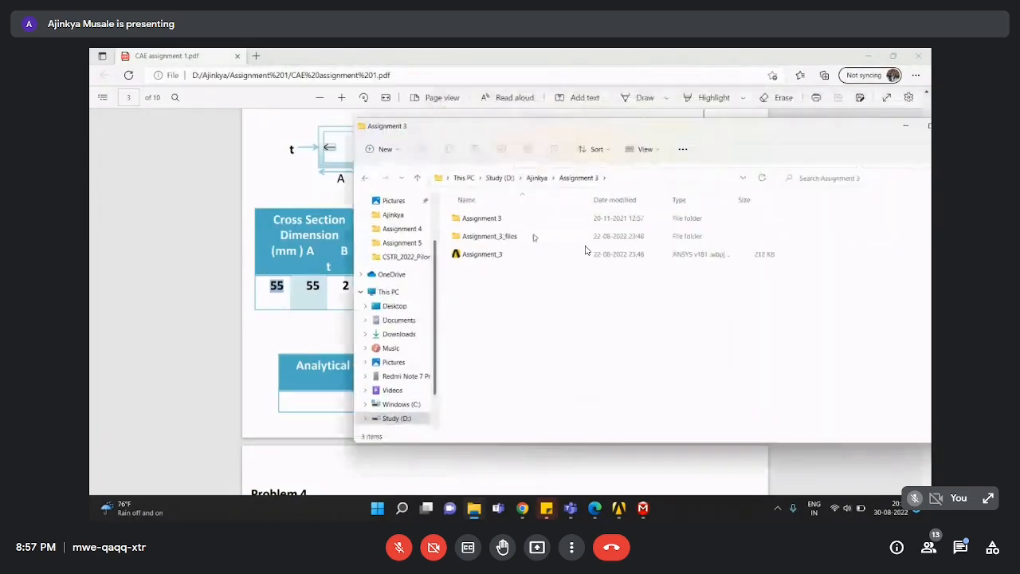
Look through the remaining beam problems in the CAE assignment 1 PDF, examining their cross sections, materials, lengths and forces.
{"action": "left_click", "coordinate": [142, 251]}
{"action": "scroll", "coordinate": [318, 330], "scroll_direction": "up", "scroll_amount": 3}
{"action": "scroll", "coordinate": [585, 249], "scroll_direction": "down", "scroll_amount": 5}
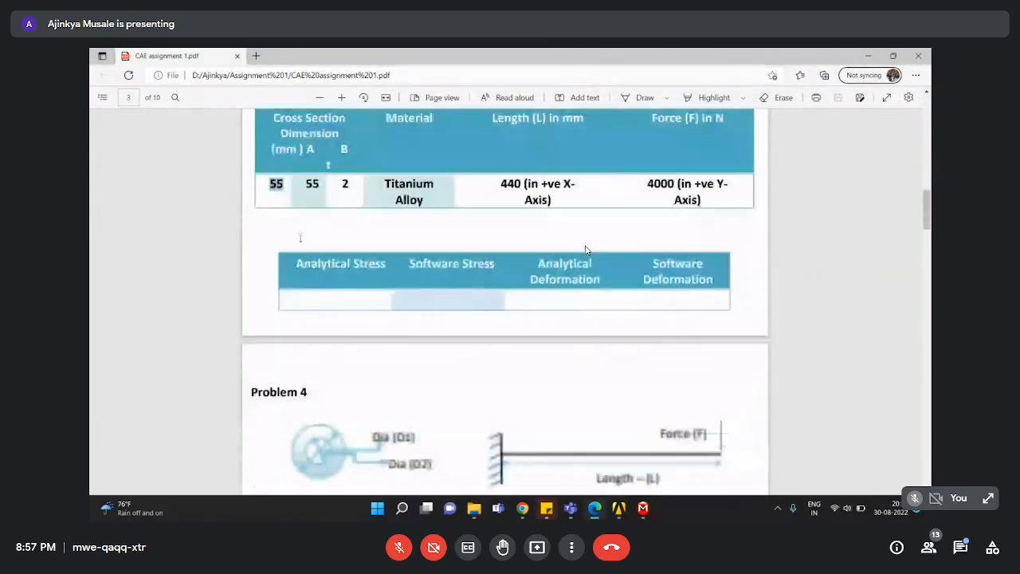
{"action": "scroll", "coordinate": [586, 249], "scroll_direction": "up", "scroll_amount": 2}
{"action": "scroll", "coordinate": [585, 249], "scroll_direction": "down", "scroll_amount": 20}
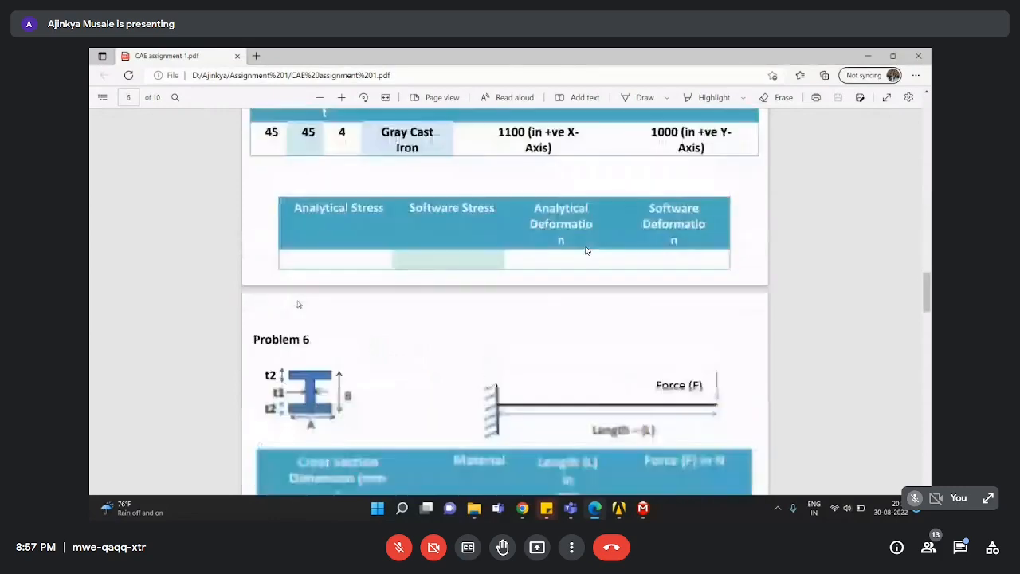
{"action": "scroll", "coordinate": [586, 251], "scroll_direction": "down", "scroll_amount": 15}
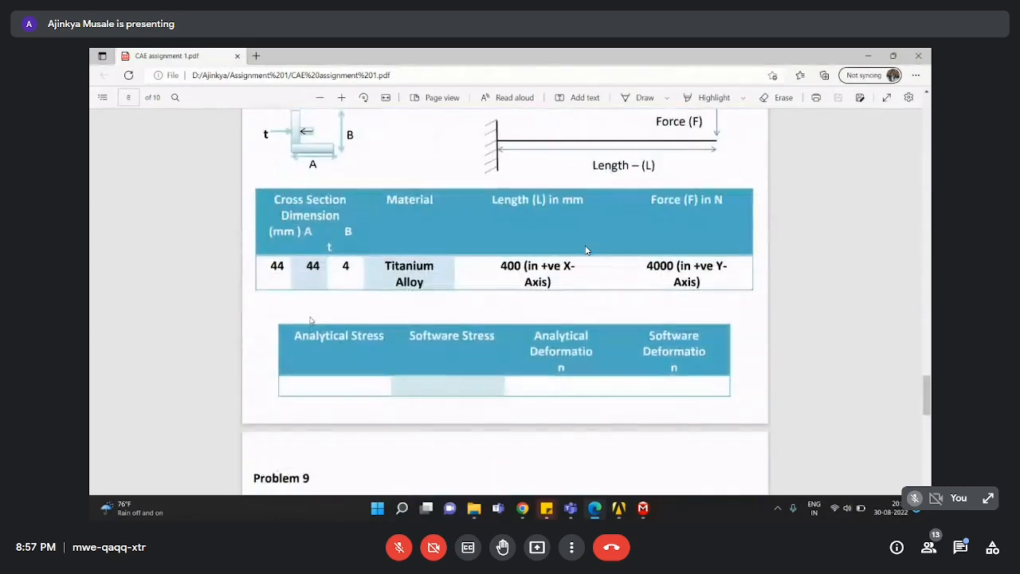
{"action": "scroll", "coordinate": [585, 249], "scroll_direction": "up", "scroll_amount": 10}
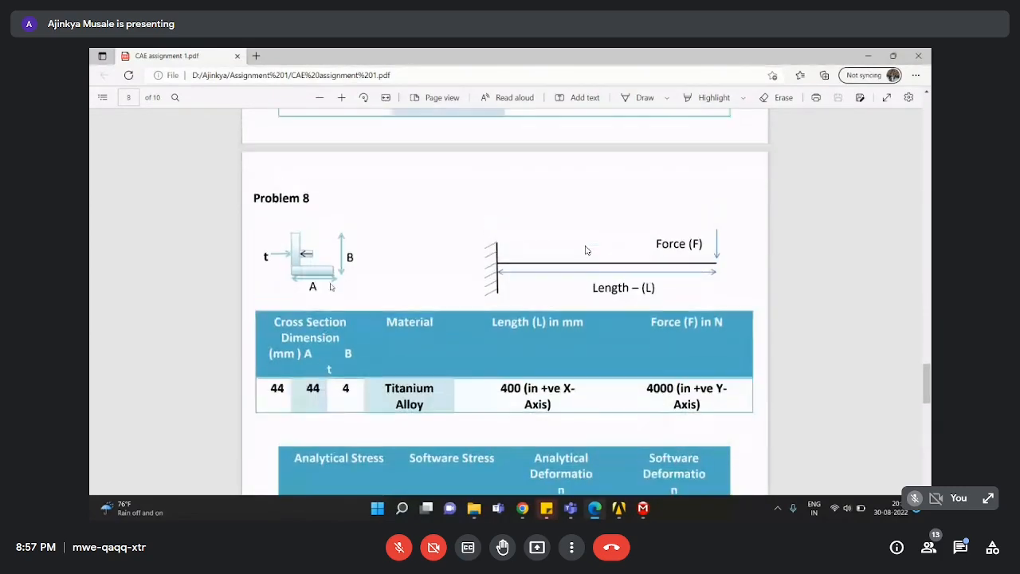
{"action": "scroll", "coordinate": [586, 249], "scroll_direction": "up", "scroll_amount": 9}
{"action": "scroll", "coordinate": [586, 250], "scroll_direction": "down", "scroll_amount": 20}
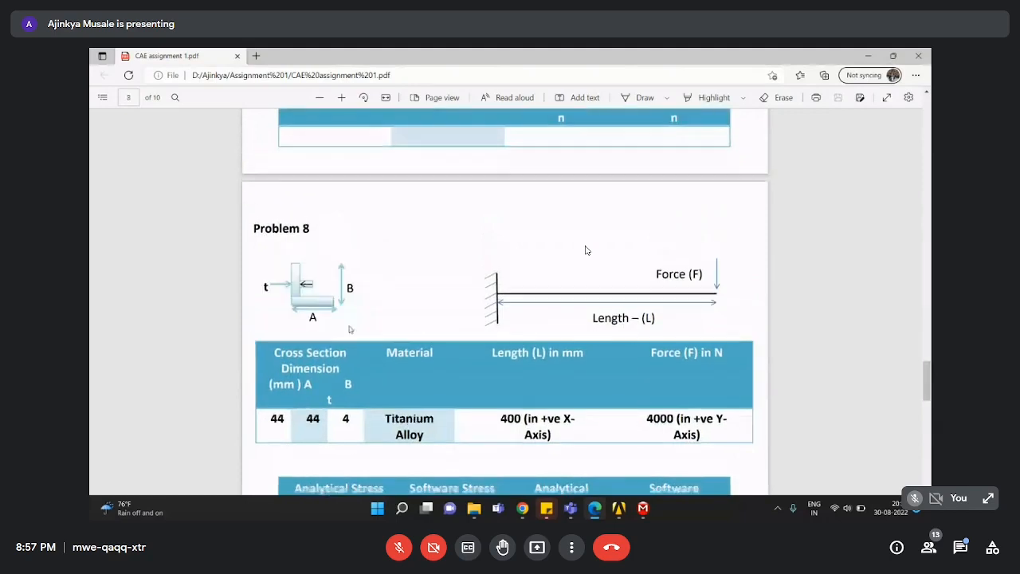
Switch to Workbench and open the geometry of the Problem_3 system in DesignModeler.
{"action": "left_click", "coordinate": [618, 509]}
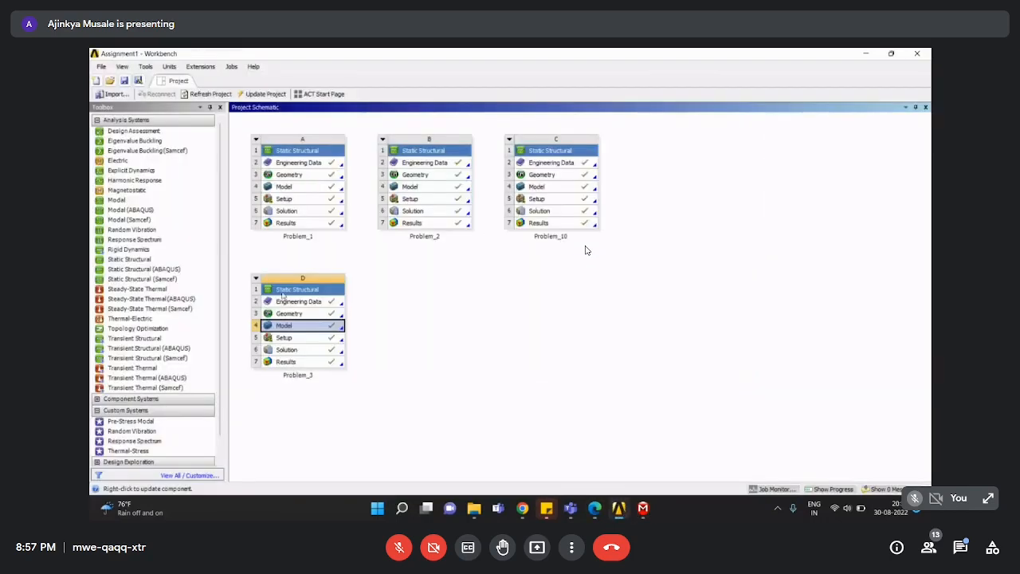
{"action": "double_click", "coordinate": [289, 314]}
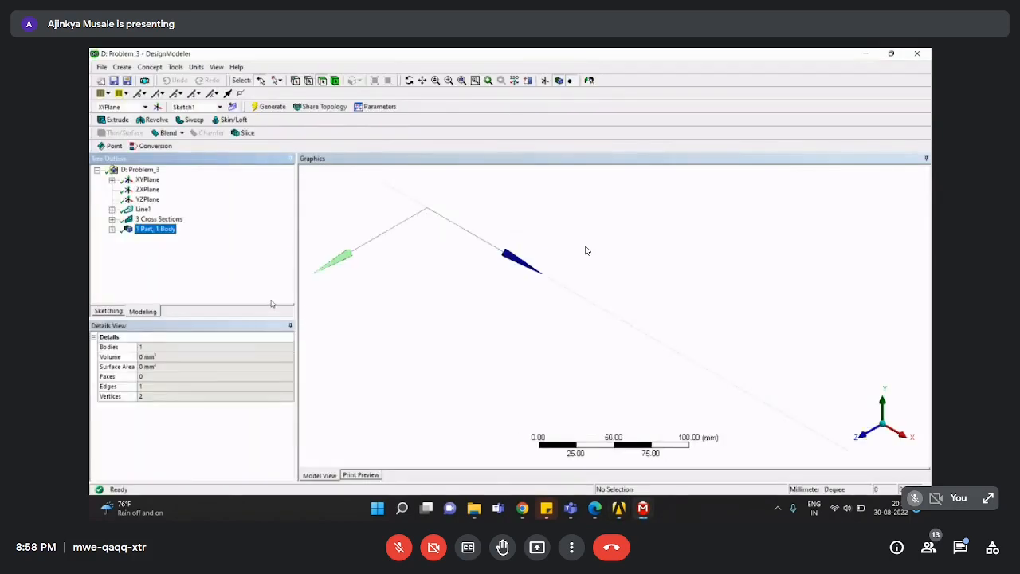
{"action": "left_click", "coordinate": [618, 514]}
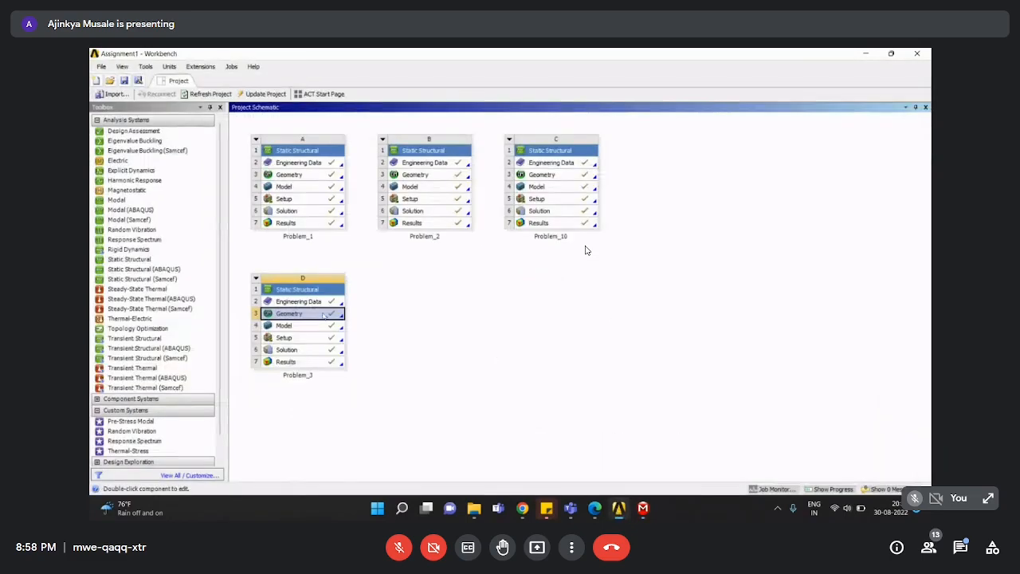
{"action": "key", "text": "Escape"}
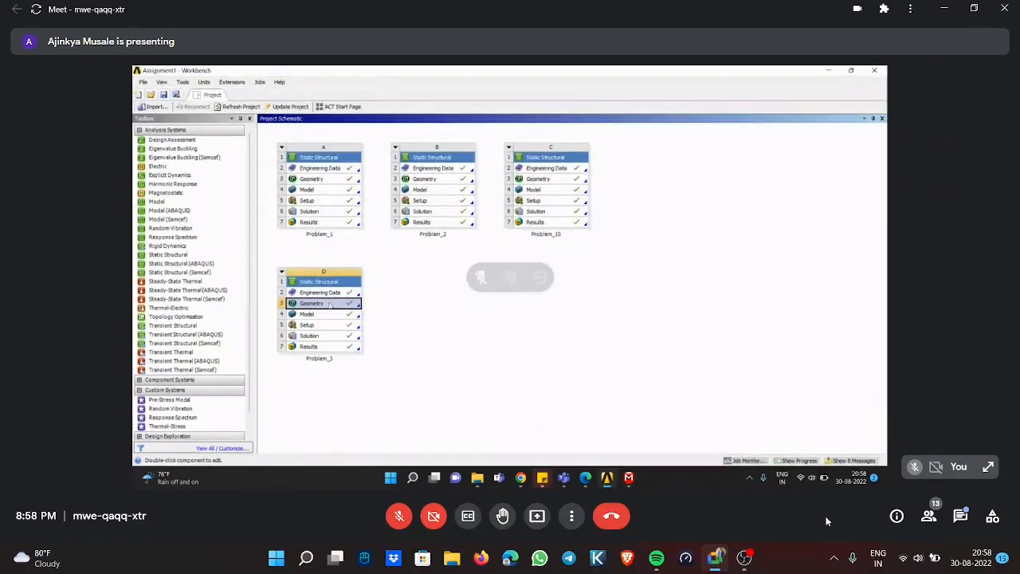
{"action": "double_click", "coordinate": [808, 395]}
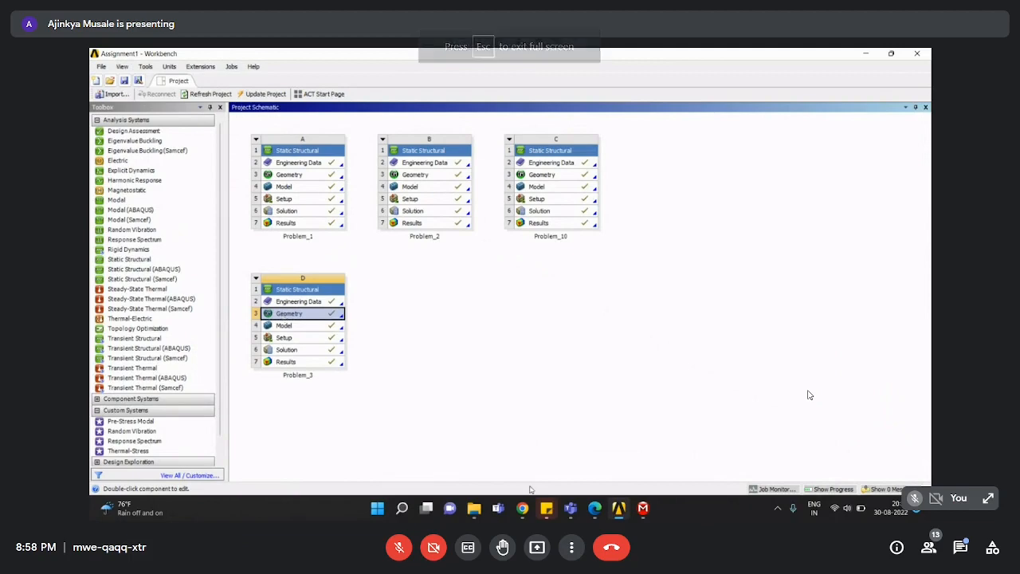
{"action": "key", "text": "Escape"}
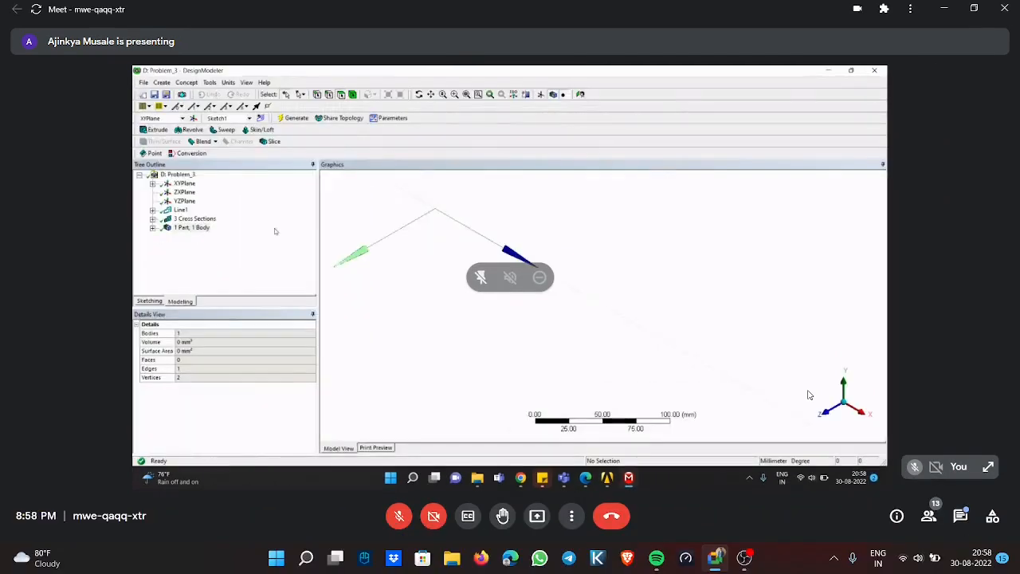
{"action": "double_click", "coordinate": [807, 394]}
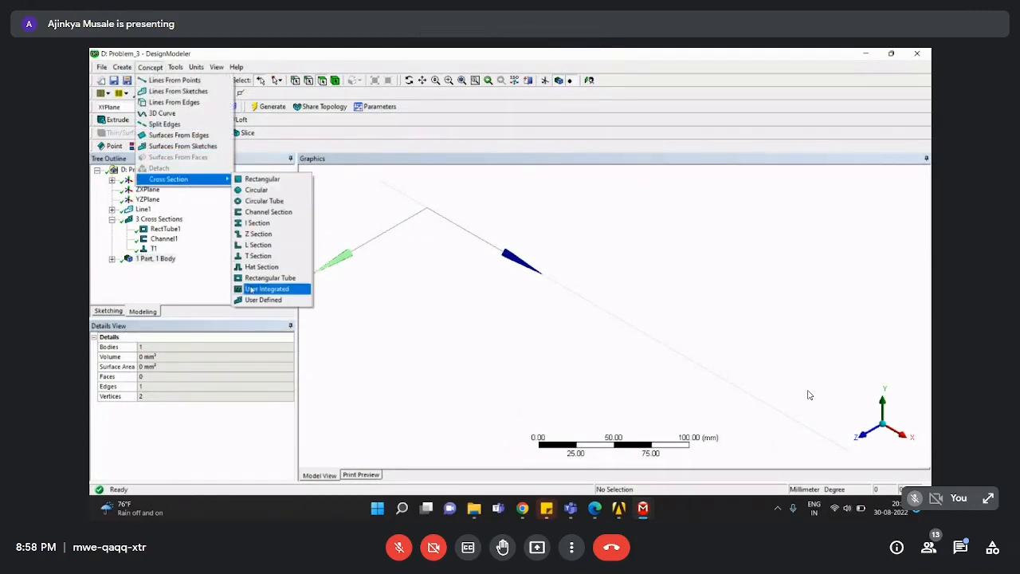
Collapse the model's cross sections group and check the Problem 10 and Problem 9 cross sections in the CAE assignment 1 PDF in Edge.
{"action": "left_click", "coordinate": [151, 286]}
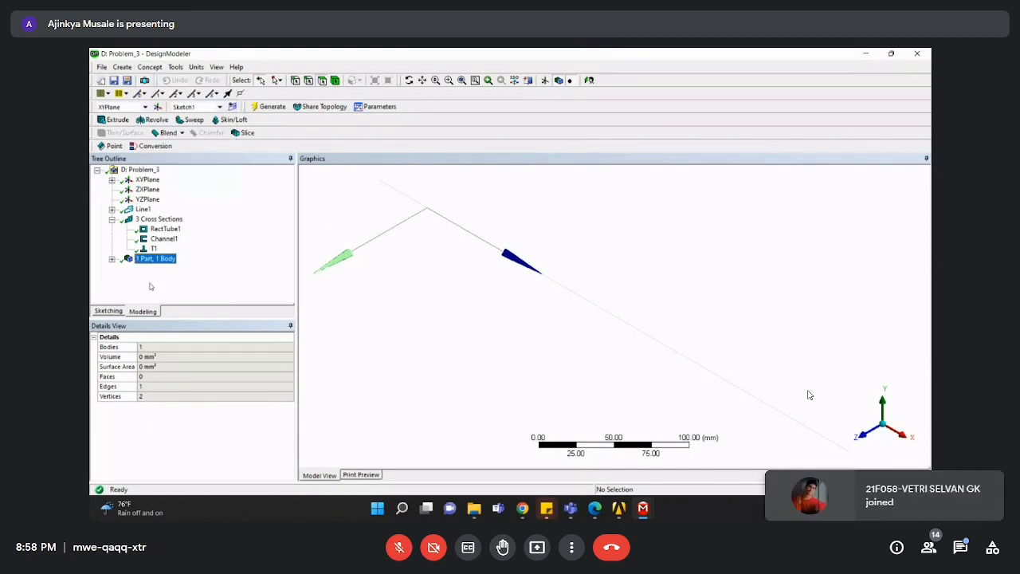
{"action": "left_click", "coordinate": [113, 219]}
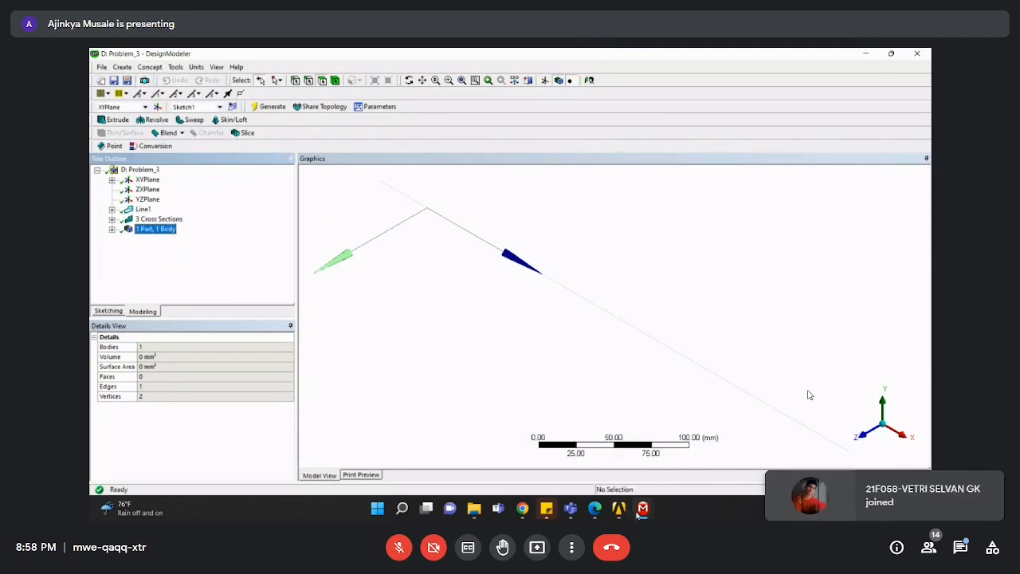
{"action": "left_click", "coordinate": [595, 510]}
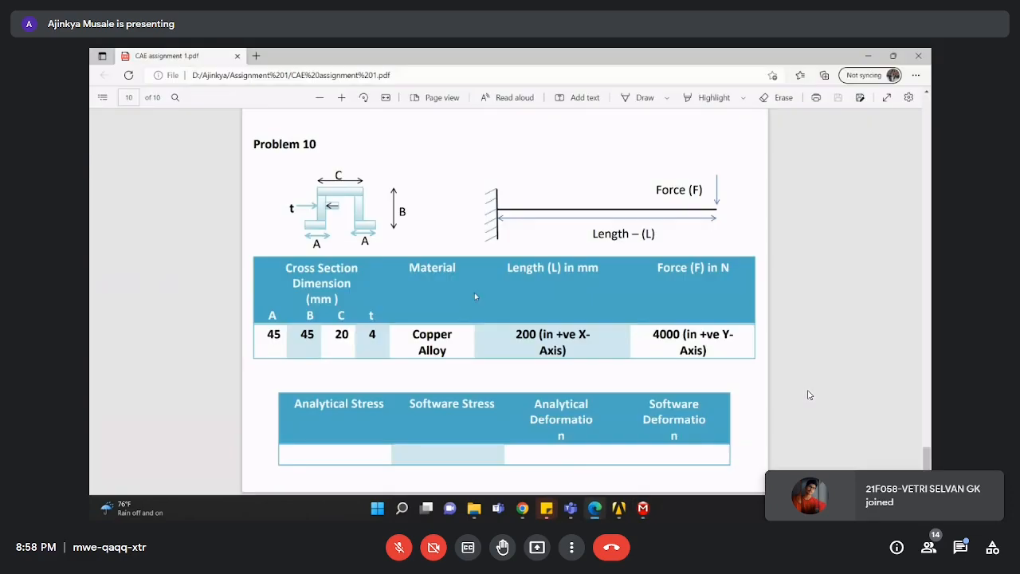
{"action": "scroll", "coordinate": [325, 239], "scroll_direction": "up", "scroll_amount": 6}
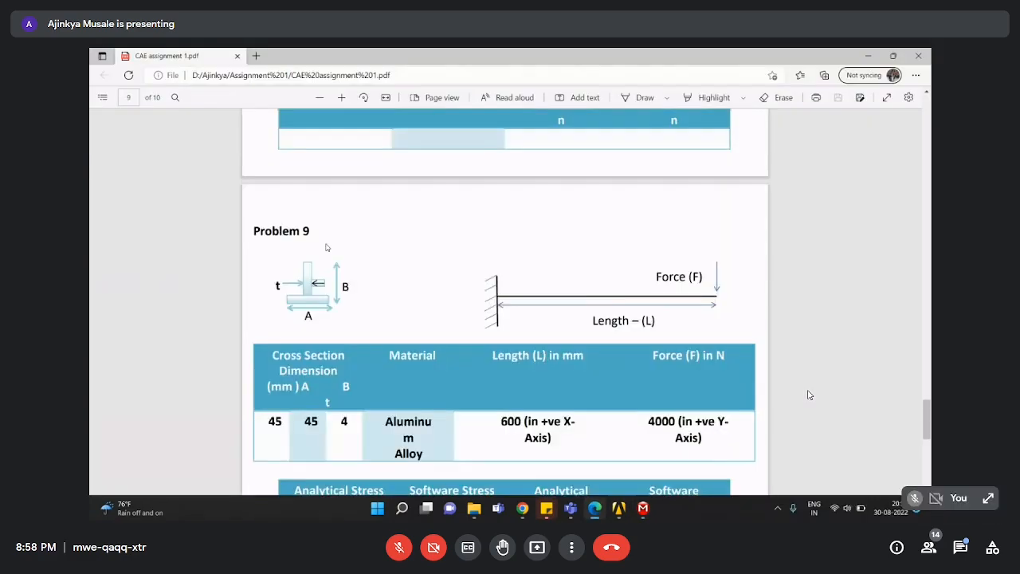
{"action": "scroll", "coordinate": [809, 394], "scroll_direction": "up", "scroll_amount": 1}
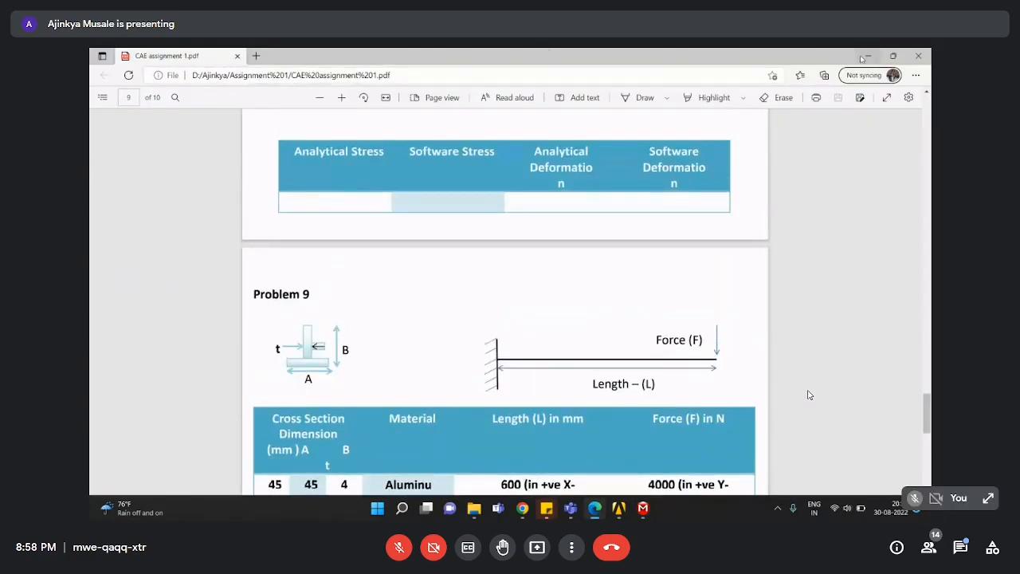
{"action": "key", "text": "alt+Tab"}
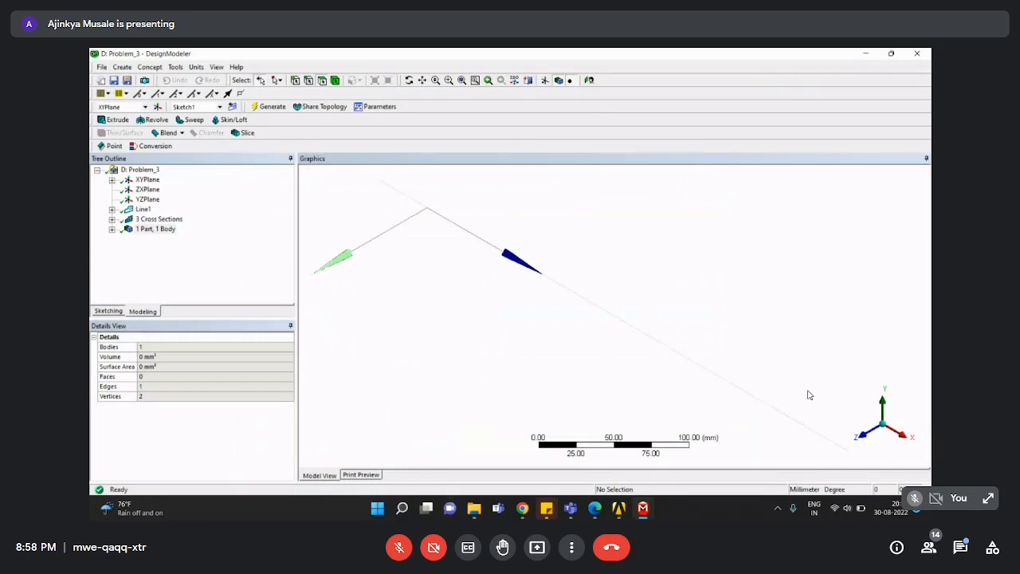
Open the Assignment 3 PDF from the inner Assignment 3 folder in Edge and view Problem Statement 1 on the 3D round stool.
{"action": "left_click", "coordinate": [474, 509]}
{"action": "double_click", "coordinate": [483, 220]}
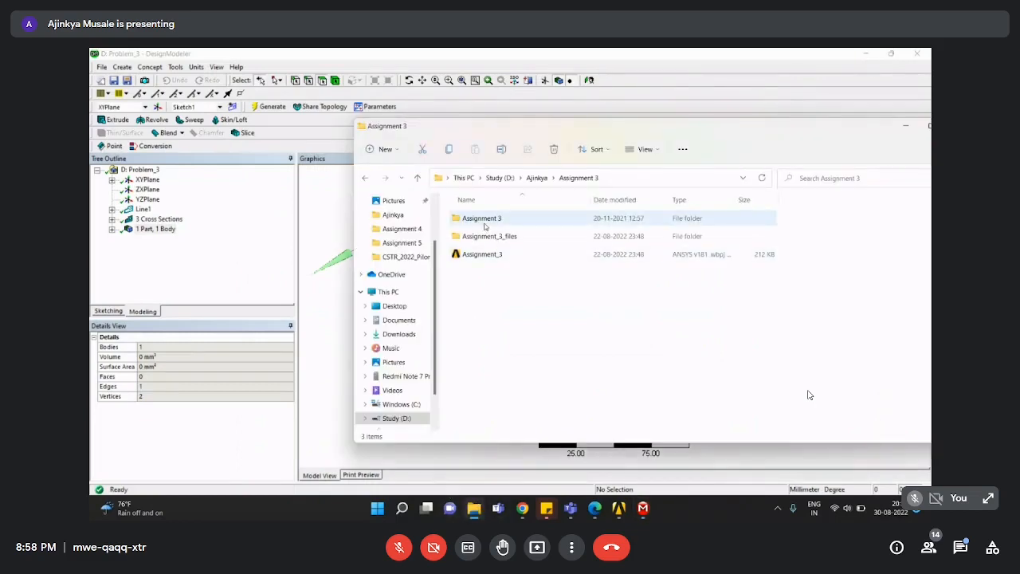
{"action": "right_click", "coordinate": [483, 225]}
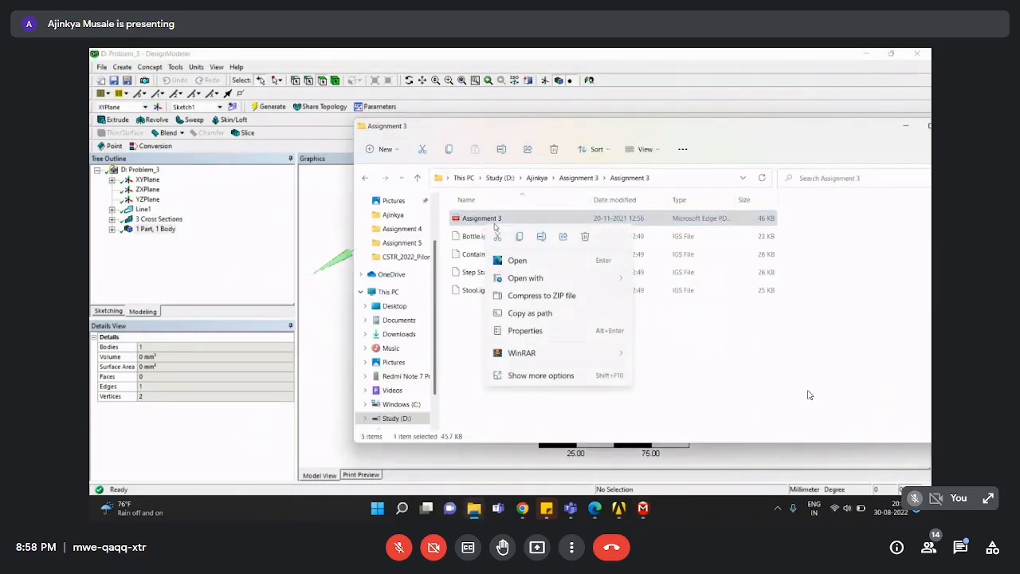
{"action": "left_click", "coordinate": [536, 260]}
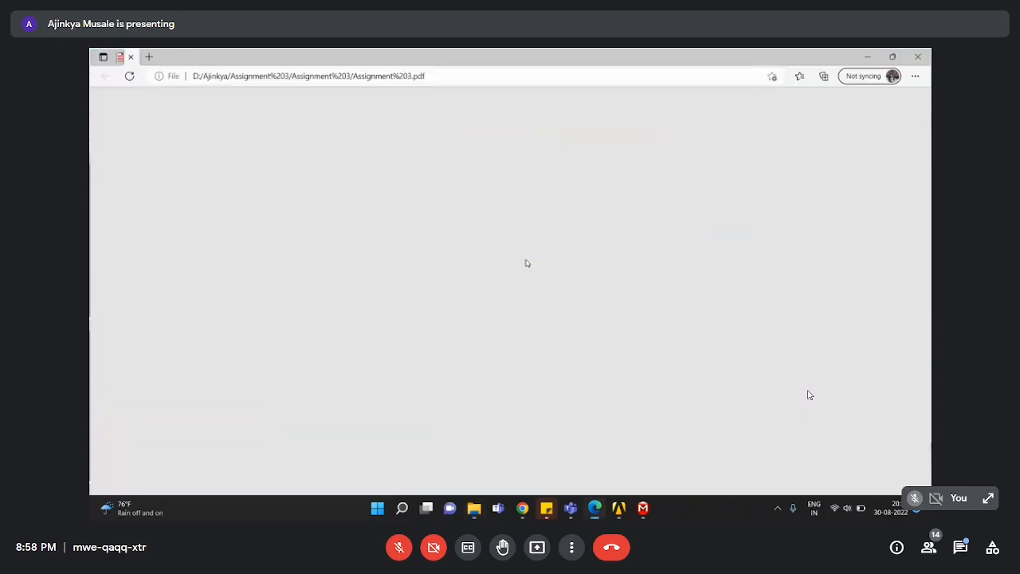
{"action": "scroll", "coordinate": [531, 375], "scroll_direction": "up", "scroll_amount": 20}
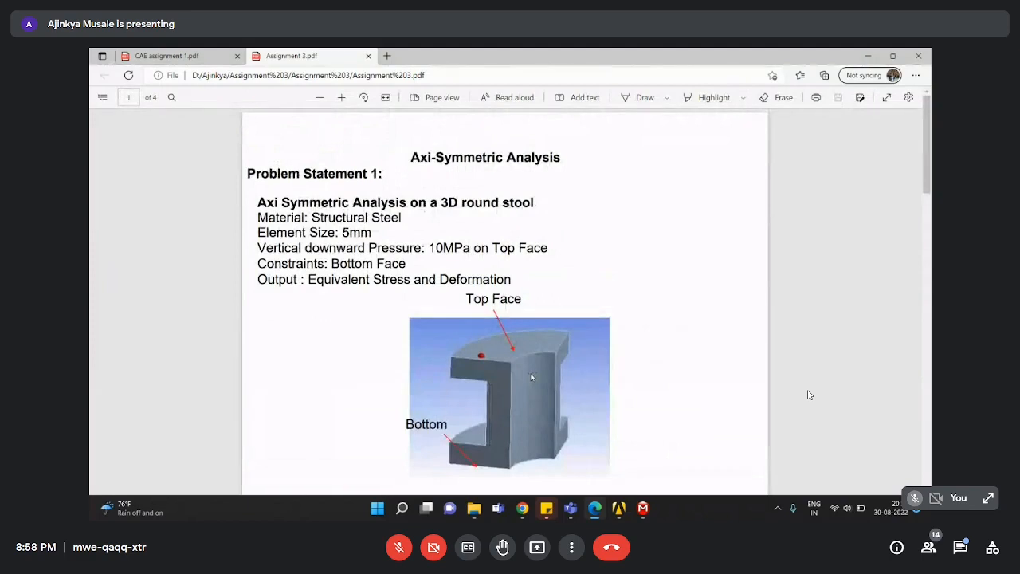
Switch to the Mechanical window showing the Problem_3 beam's directional deformation.
{"action": "mouse_move", "coordinate": [623, 512]}
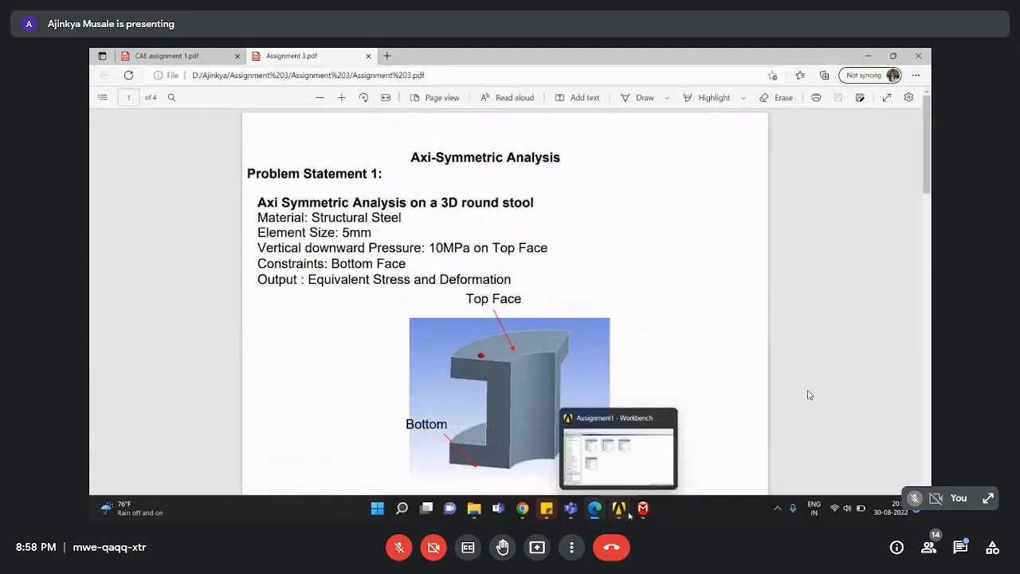
{"action": "left_click", "coordinate": [644, 510]}
{"action": "left_click", "coordinate": [610, 451]}
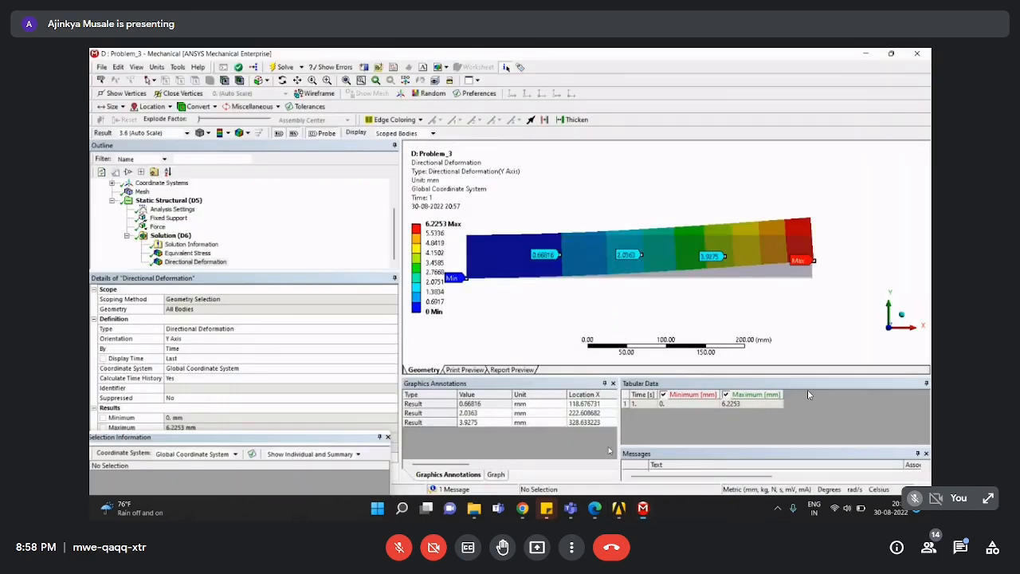
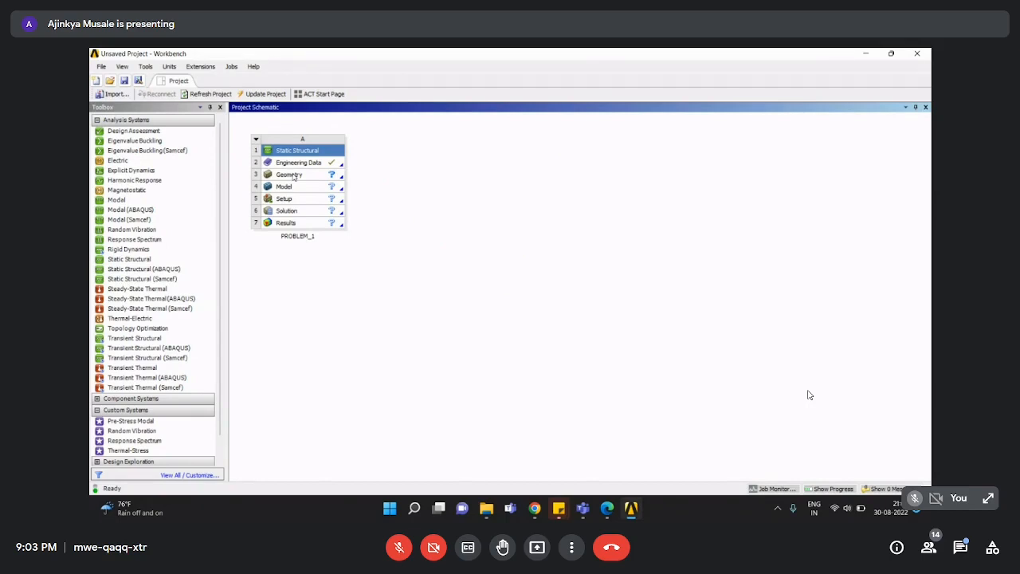
Create a new DesignModeler geometry for the PROBLEM_1 static structural system.
{"action": "left_click", "coordinate": [306, 176]}
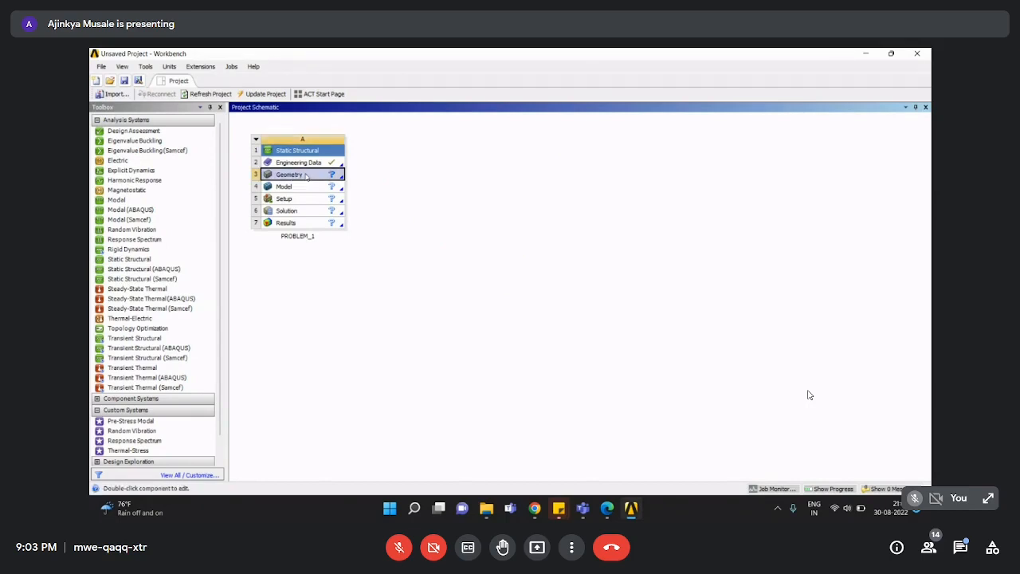
{"action": "right_click", "coordinate": [306, 176]}
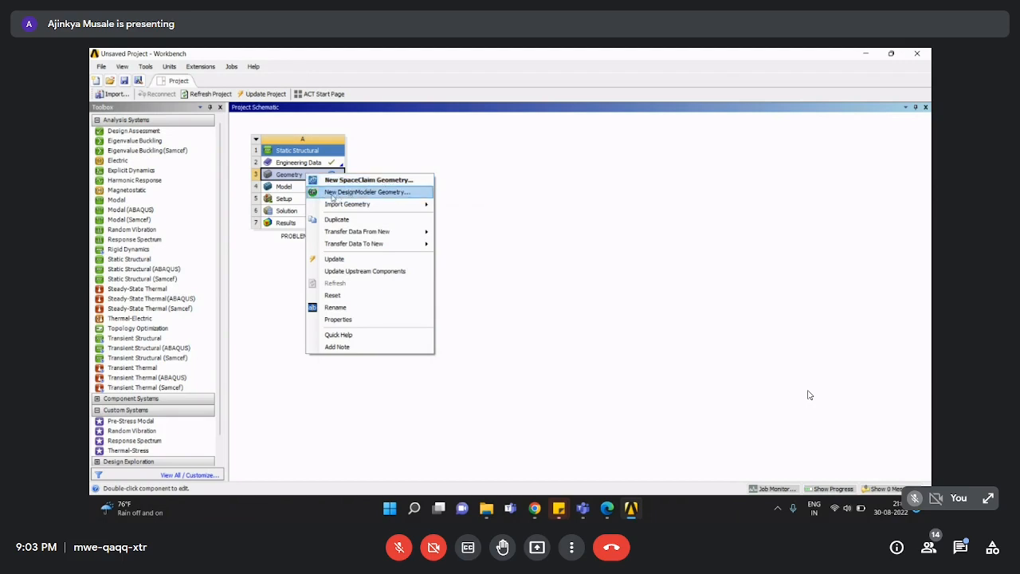
{"action": "left_click", "coordinate": [332, 197]}
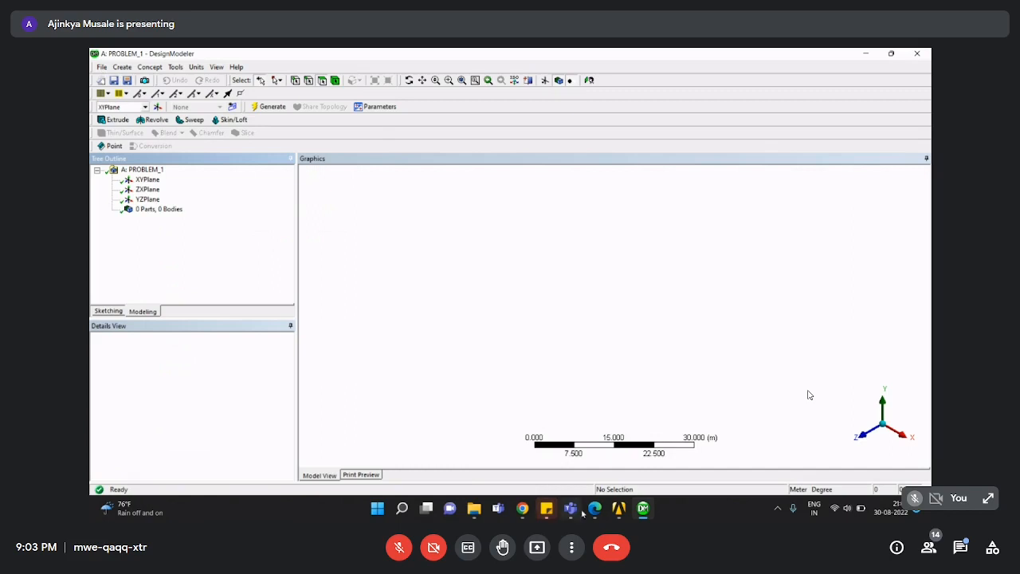
{"action": "mouse_move", "coordinate": [596, 514]}
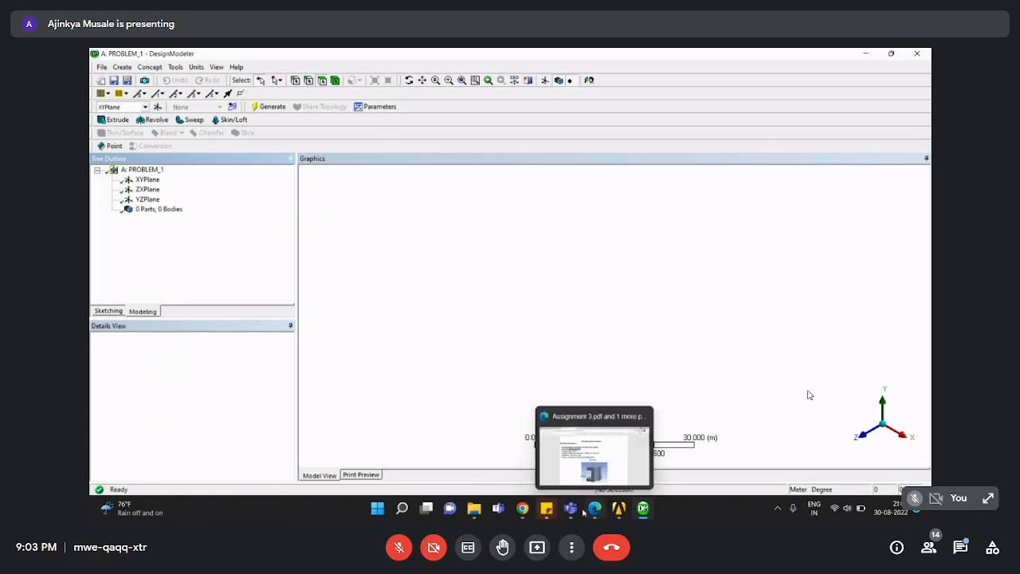
{"action": "left_click", "coordinate": [527, 513]}
{"action": "left_click", "coordinate": [462, 448]}
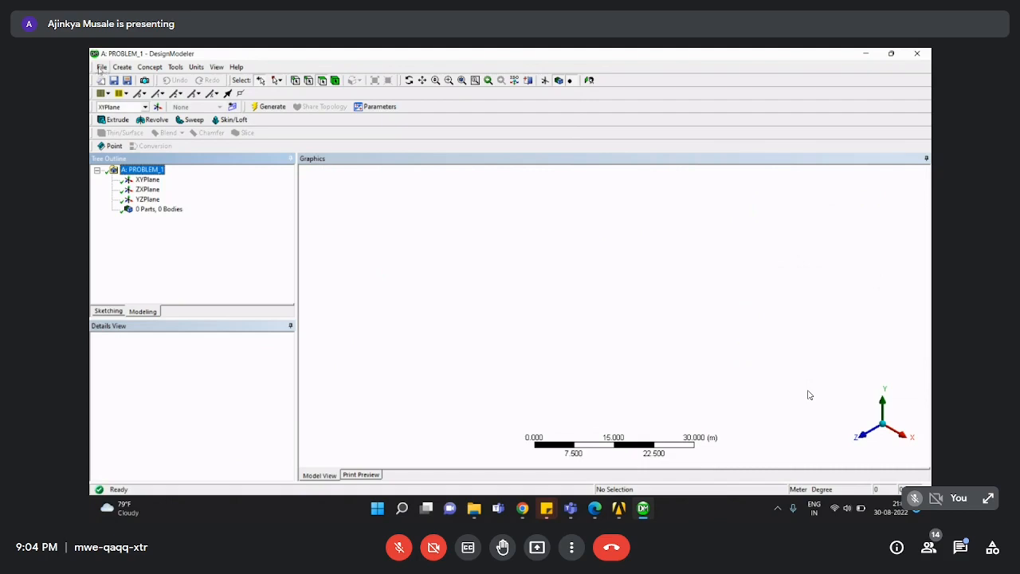
Start importing an external geometry file and browse to the inner Assignment 3 folder on the Study (D:) drive.
{"action": "left_click", "coordinate": [148, 180]}
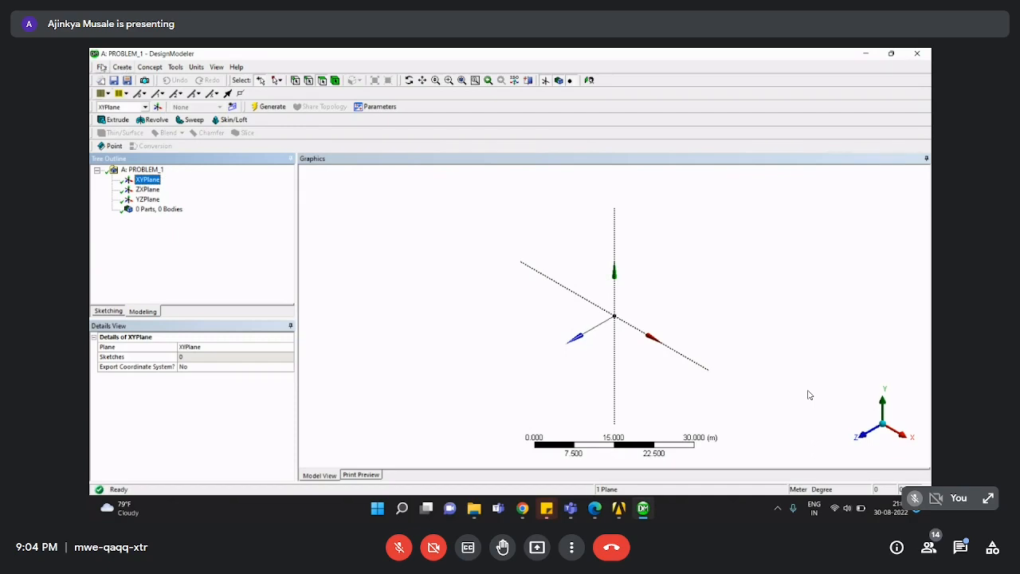
{"action": "left_click", "coordinate": [101, 68]}
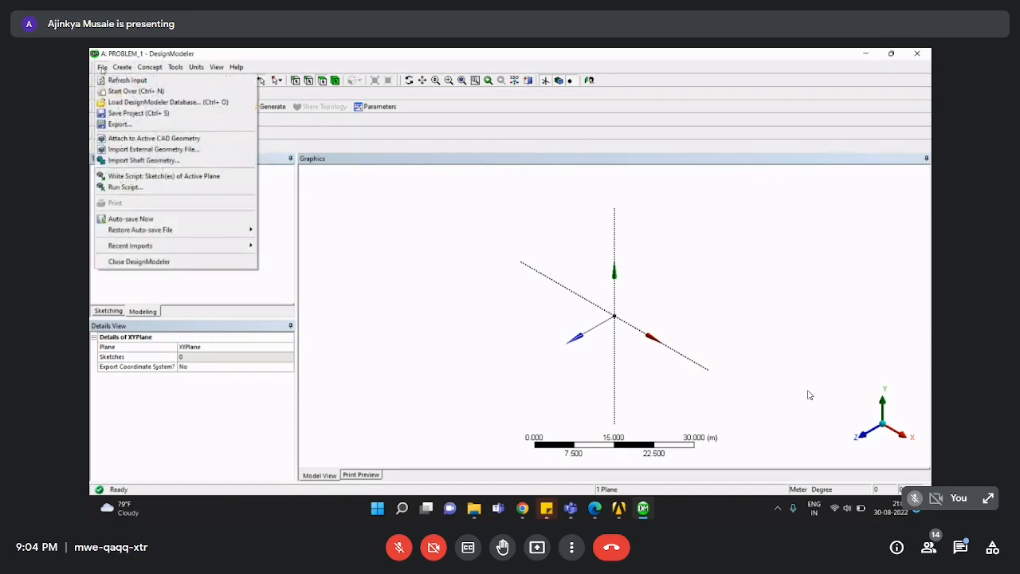
{"action": "mouse_move", "coordinate": [116, 72]}
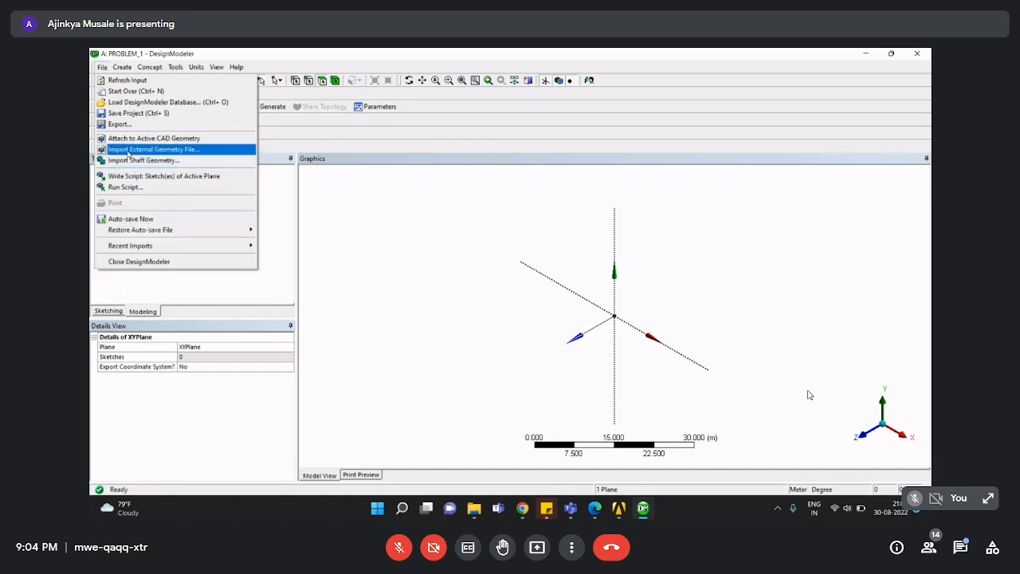
{"action": "left_click", "coordinate": [116, 151]}
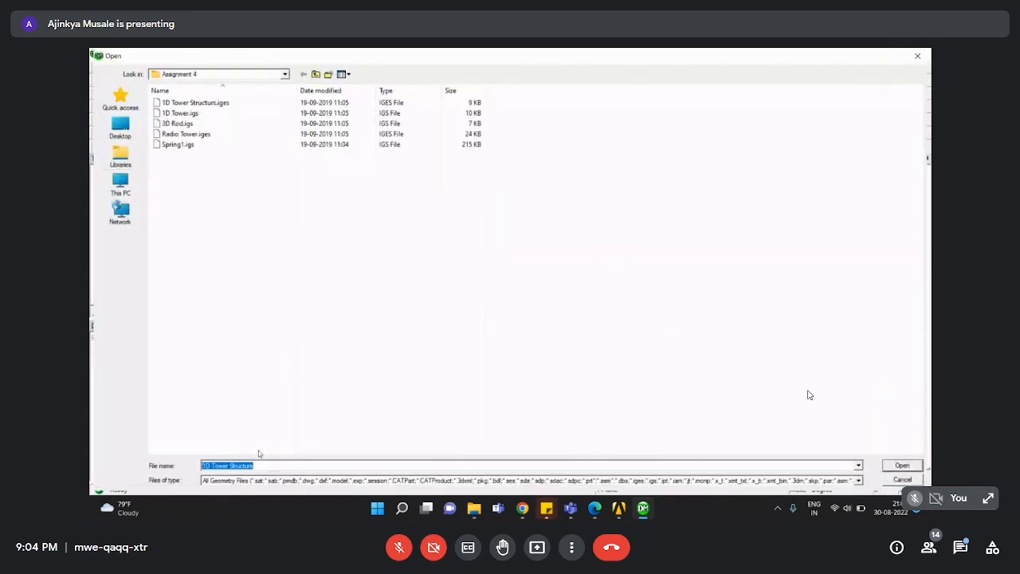
{"action": "left_click", "coordinate": [121, 129]}
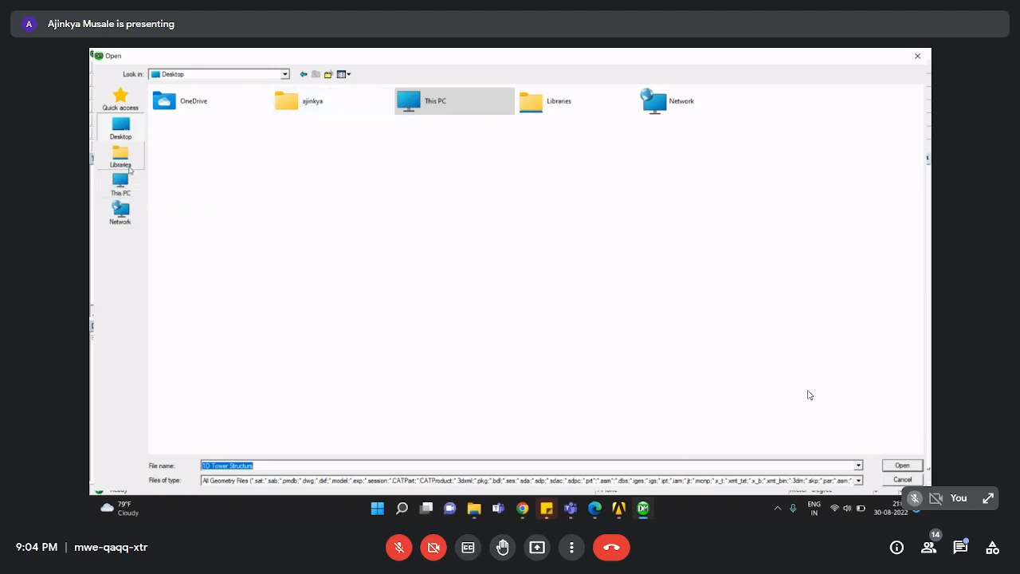
{"action": "left_click", "coordinate": [121, 186]}
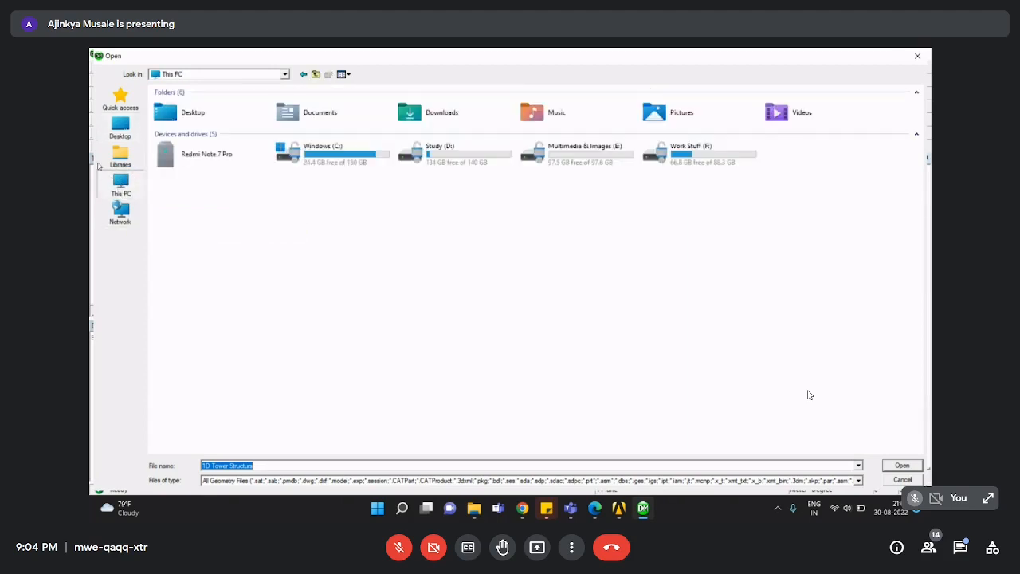
{"action": "double_click", "coordinate": [434, 152]}
{"action": "double_click", "coordinate": [204, 103]}
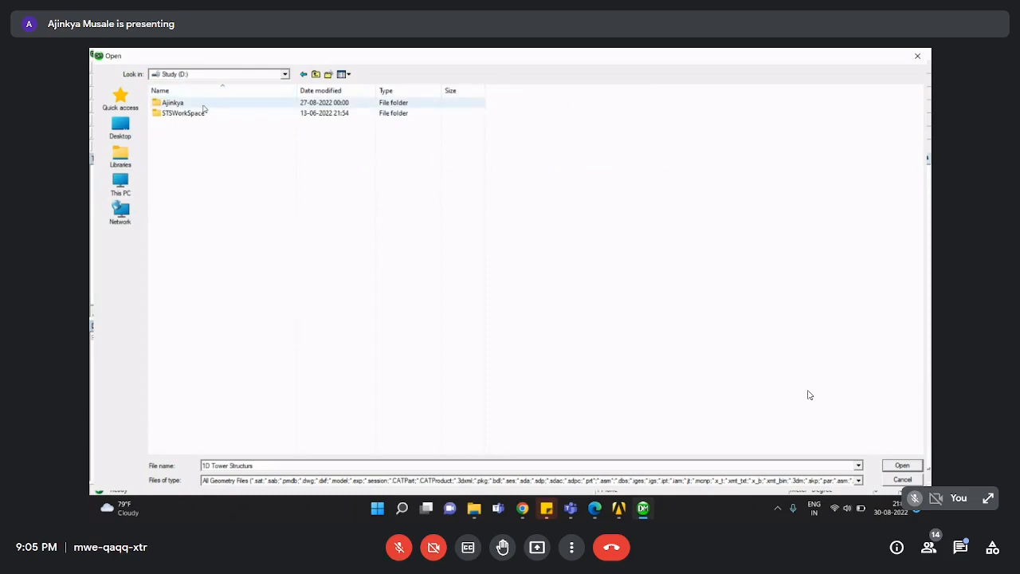
{"action": "double_click", "coordinate": [195, 125]}
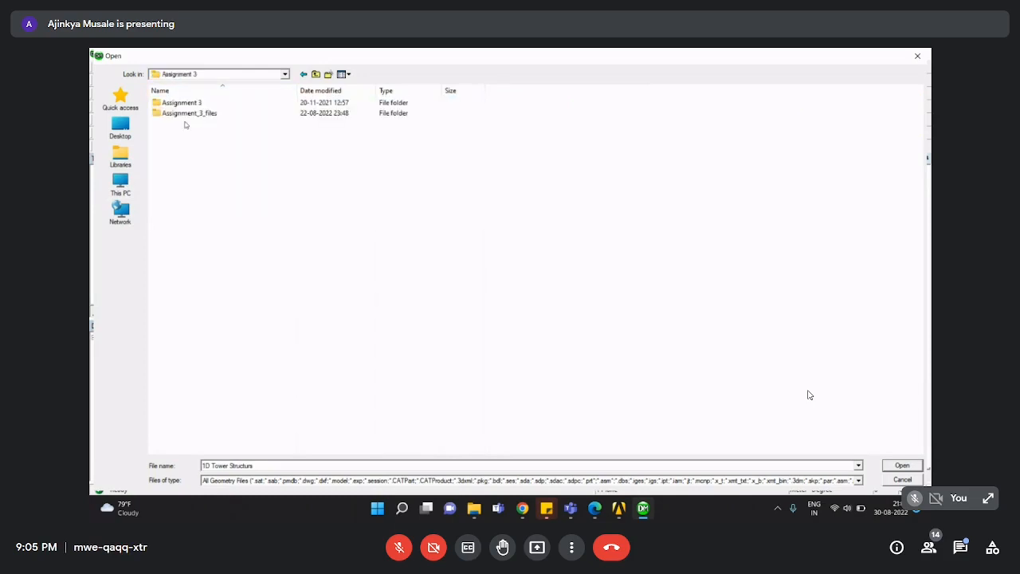
{"action": "double_click", "coordinate": [185, 103]}
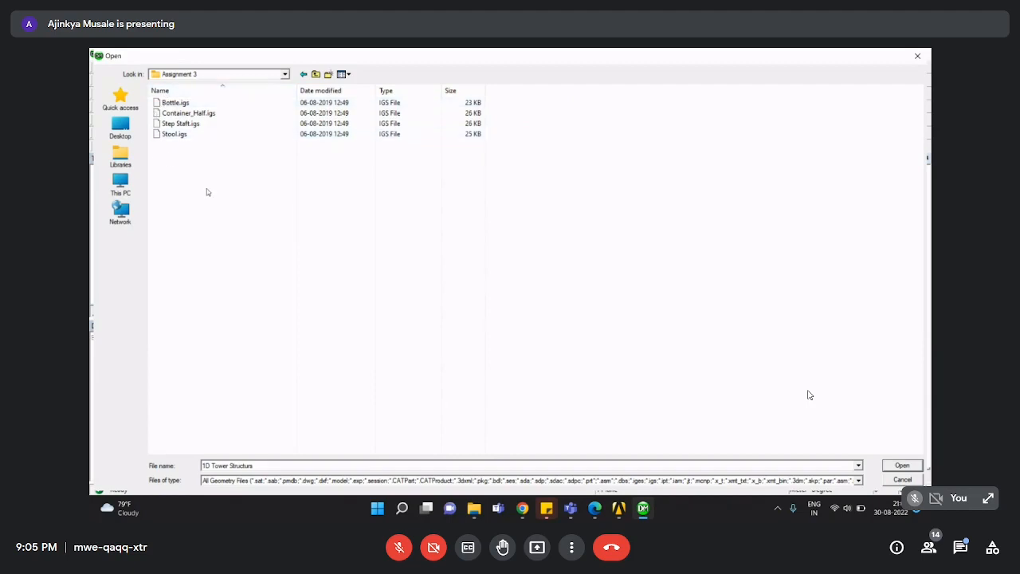
Check the round stool problem in the Assignment 3 PDF in Edge and import Stool.igs into the PROBLEM_1 model in DesignModeler.
{"action": "left_click", "coordinate": [594, 508]}
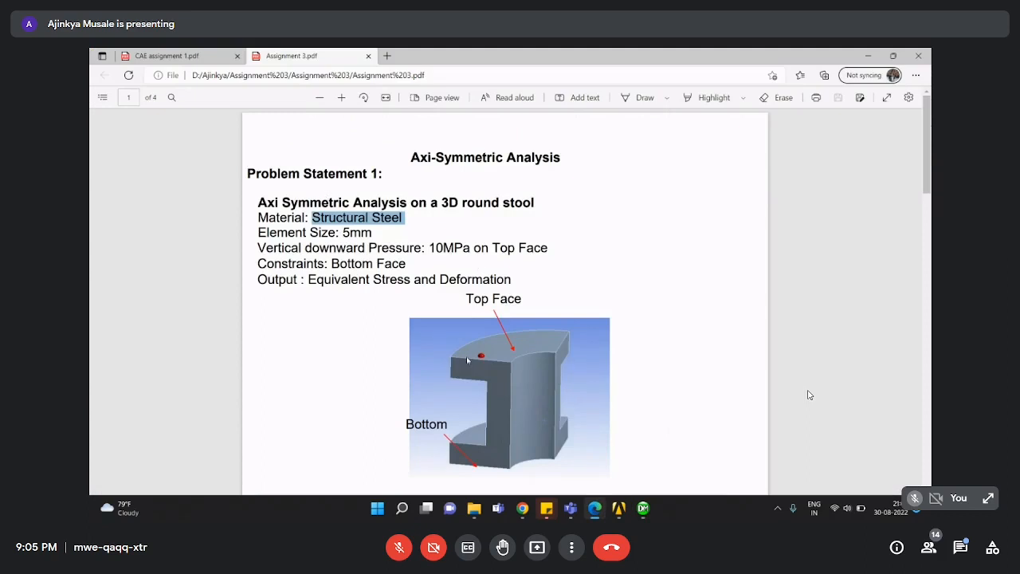
{"action": "scroll", "coordinate": [562, 360], "scroll_direction": "down", "scroll_amount": 1}
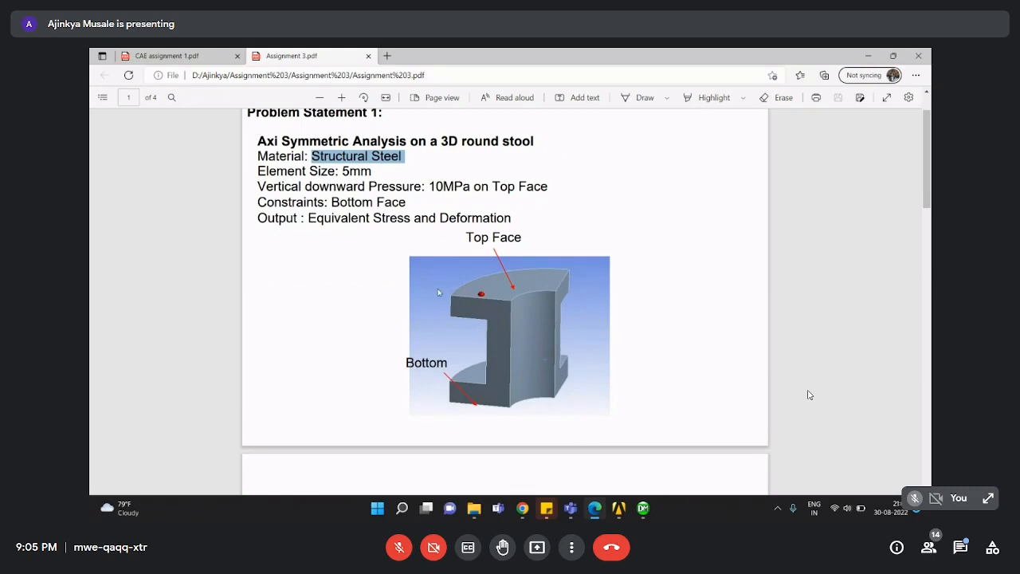
{"action": "left_click", "coordinate": [868, 56]}
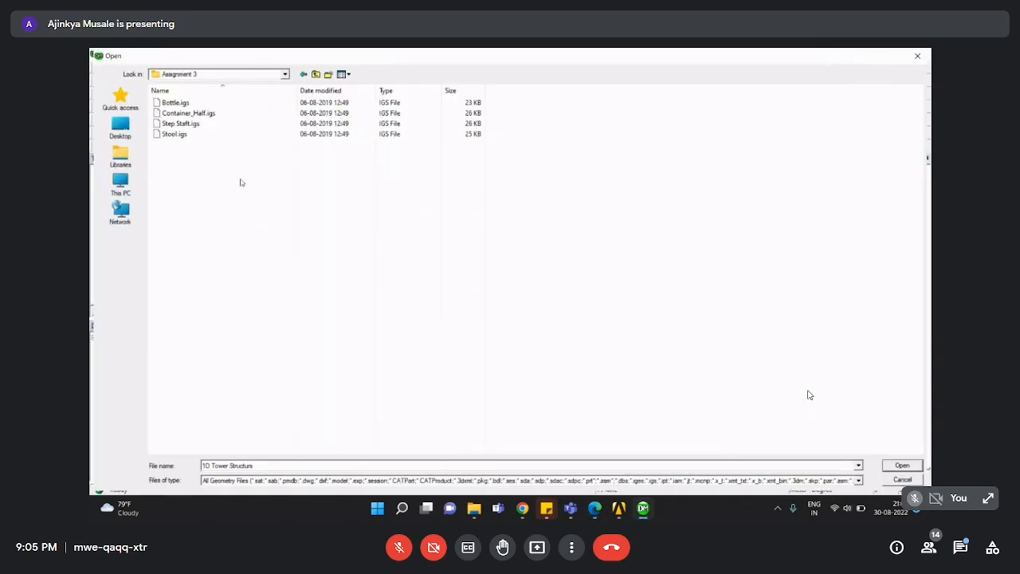
{"action": "left_click", "coordinate": [176, 133]}
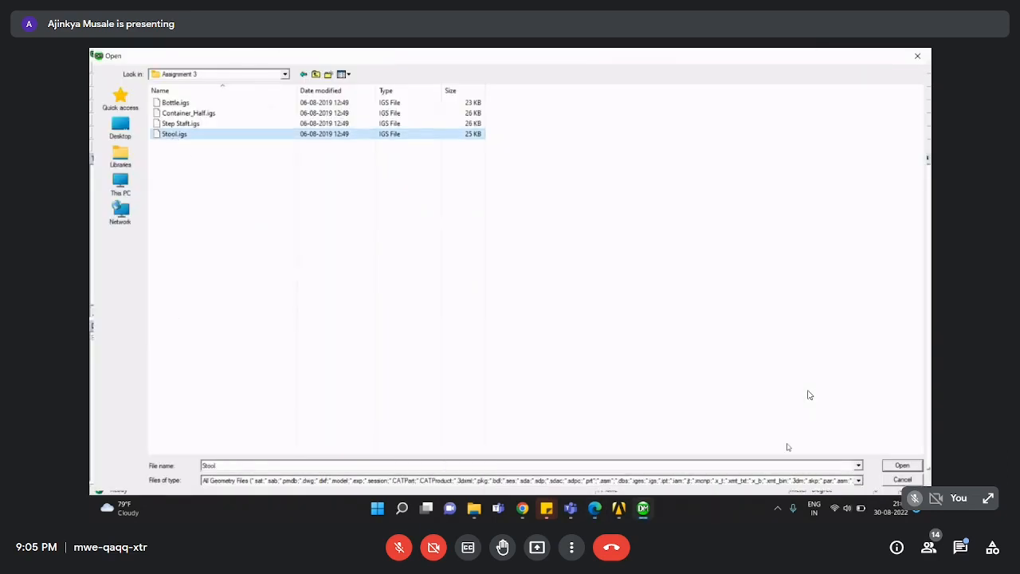
{"action": "left_click", "coordinate": [901, 466]}
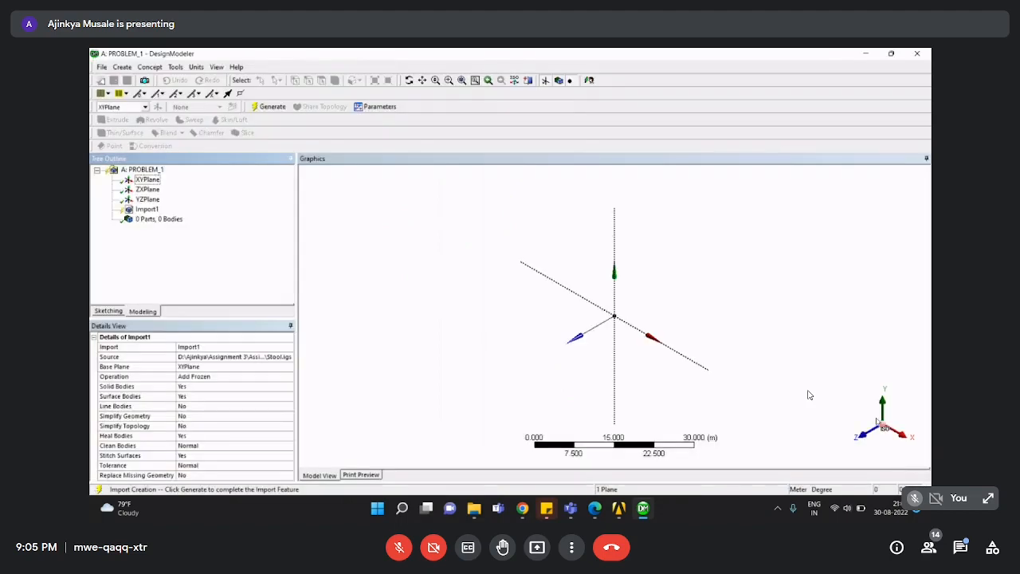
Generate the pending Import1 feature to bring the Stool.igs geometry into the model.
{"action": "left_click", "coordinate": [146, 209]}
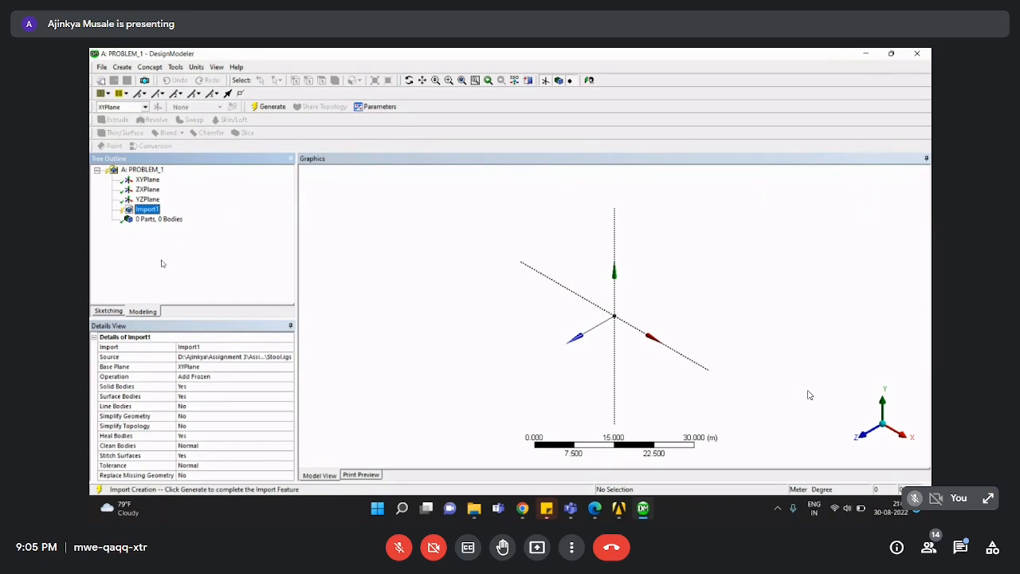
{"action": "left_click", "coordinate": [271, 107]}
{"action": "middle_click_drag", "start_coordinate": [569, 279], "coordinate": [607, 281]}
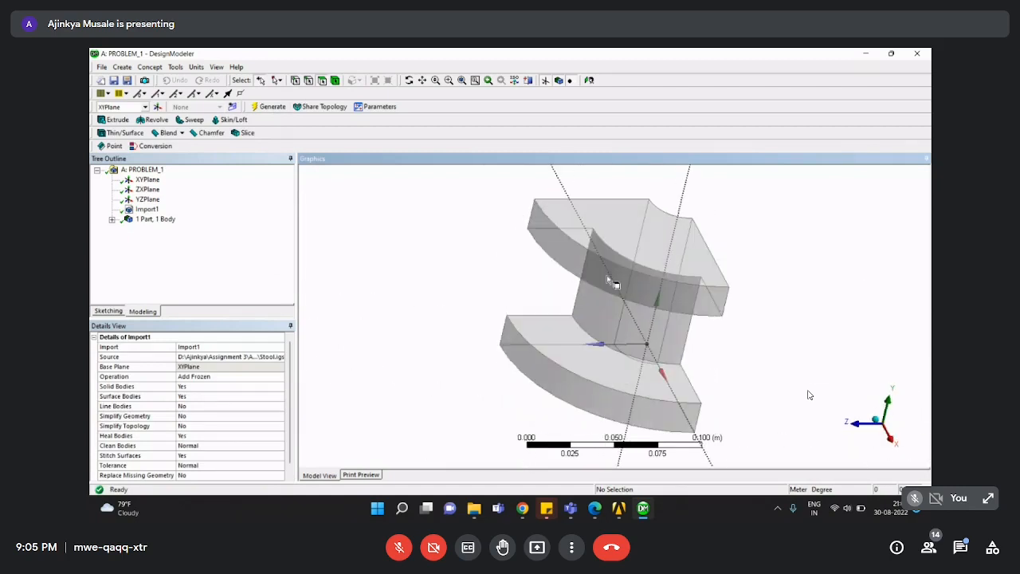
{"action": "left_click", "coordinate": [148, 210]}
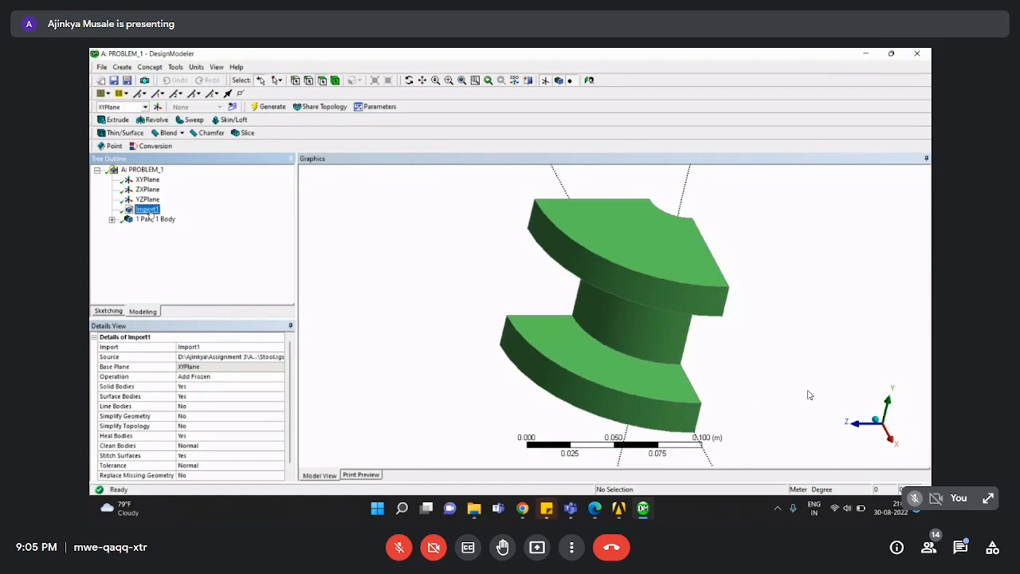
{"action": "mouse_move", "coordinate": [481, 516]}
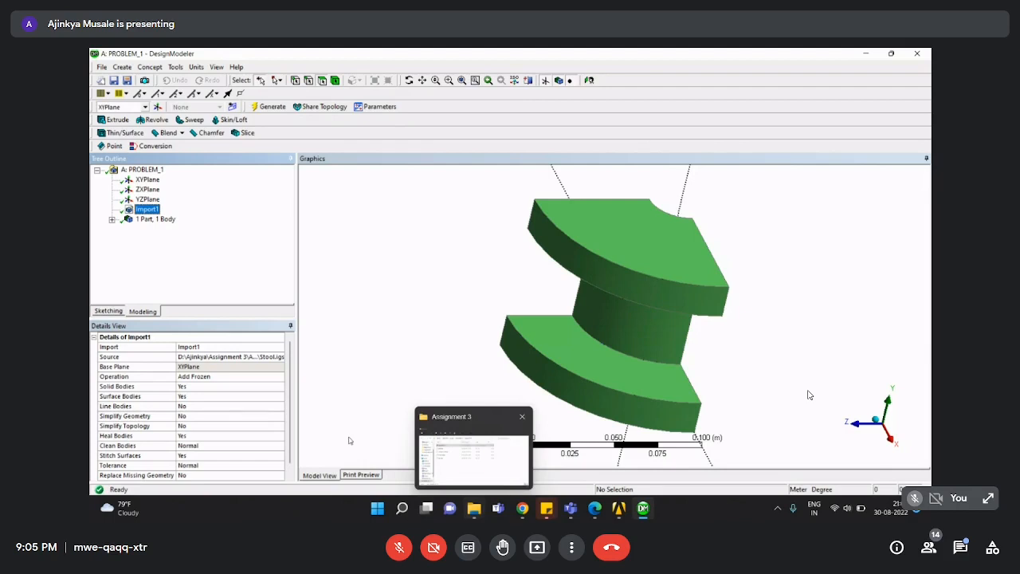
Examine the imported quarter-section stool from above and in angled 3D views, including its position relative to the axes.
{"action": "middle_click_drag", "start_coordinate": [348, 440], "coordinate": [717, 343]}
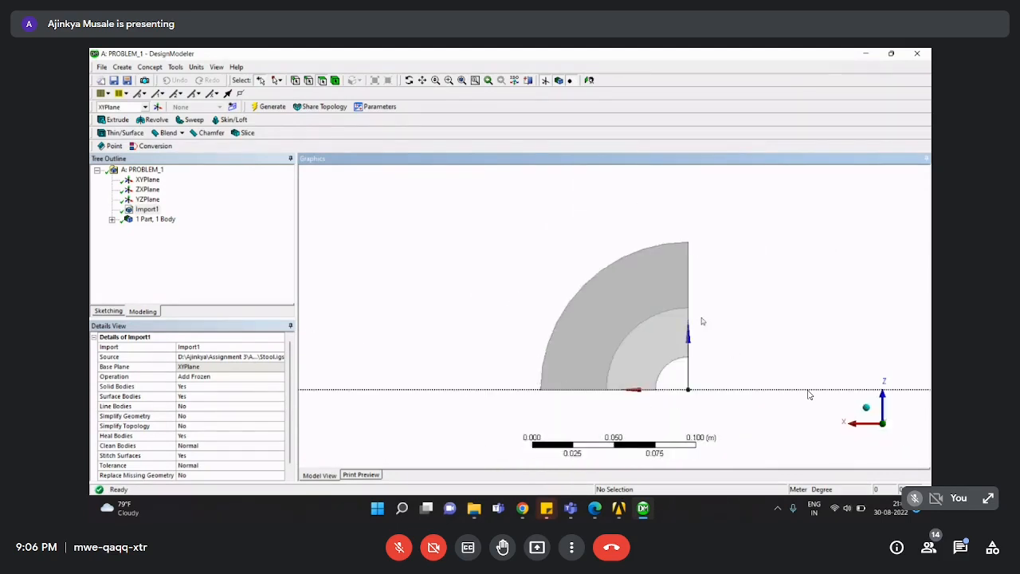
{"action": "scroll", "coordinate": [685, 352], "scroll_direction": "down", "scroll_amount": 2}
{"action": "scroll", "coordinate": [685, 352], "scroll_direction": "down", "scroll_amount": 2}
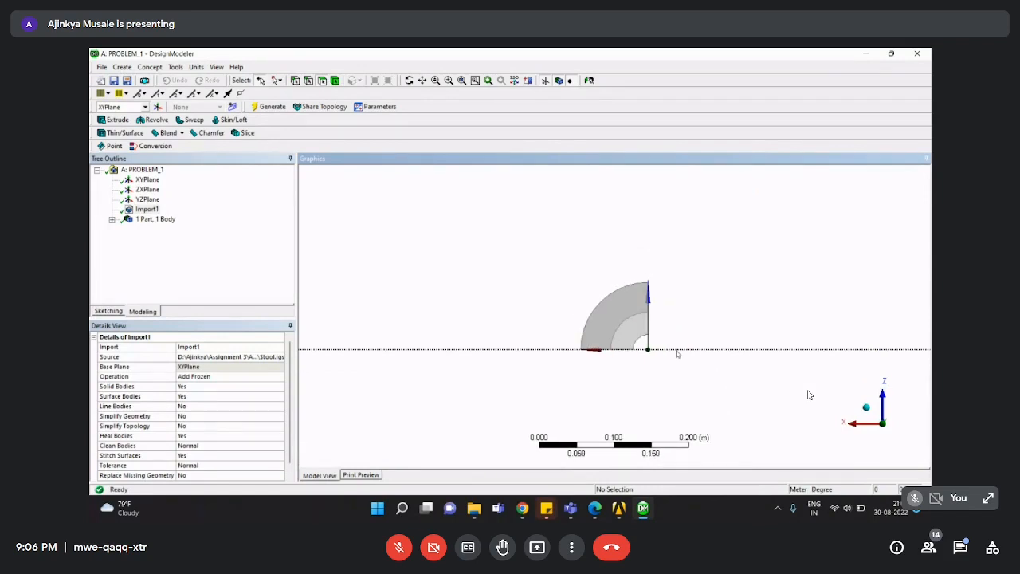
{"action": "scroll", "coordinate": [667, 353], "scroll_direction": "down", "scroll_amount": 2}
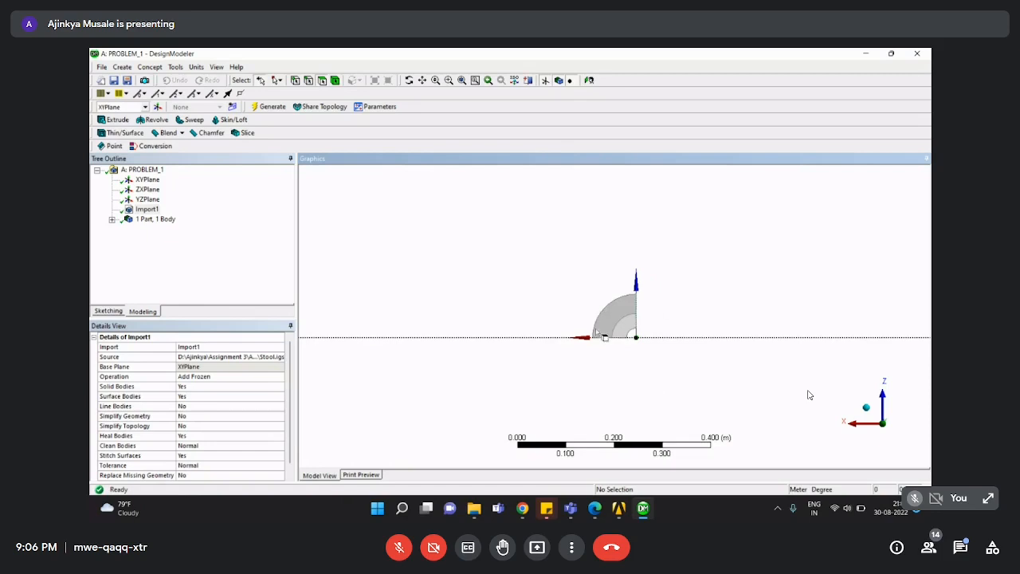
{"action": "middle_click_drag", "start_coordinate": [599, 335], "coordinate": [684, 280]}
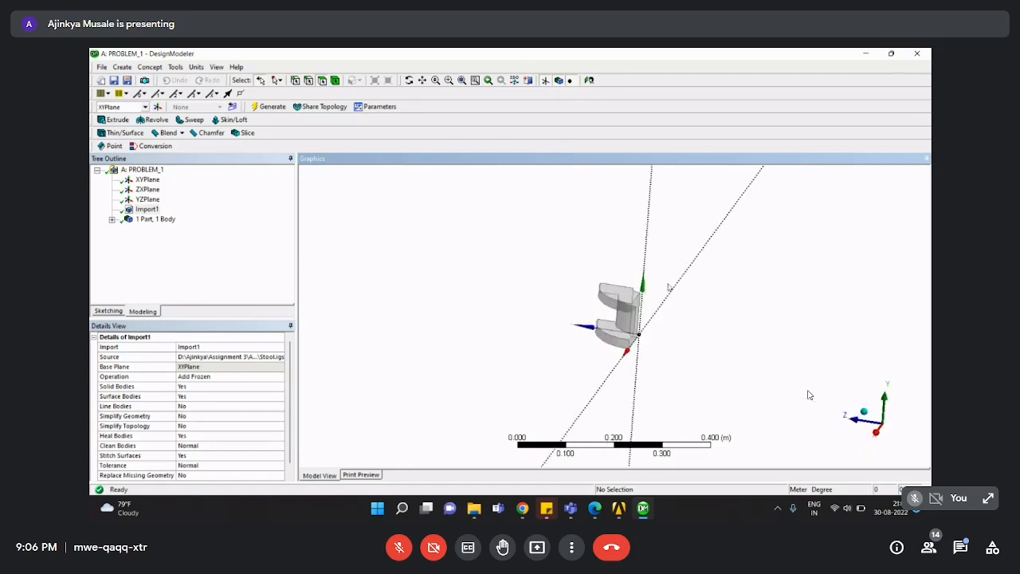
{"action": "right_click_drag", "start_coordinate": [598, 268], "coordinate": [676, 366]}
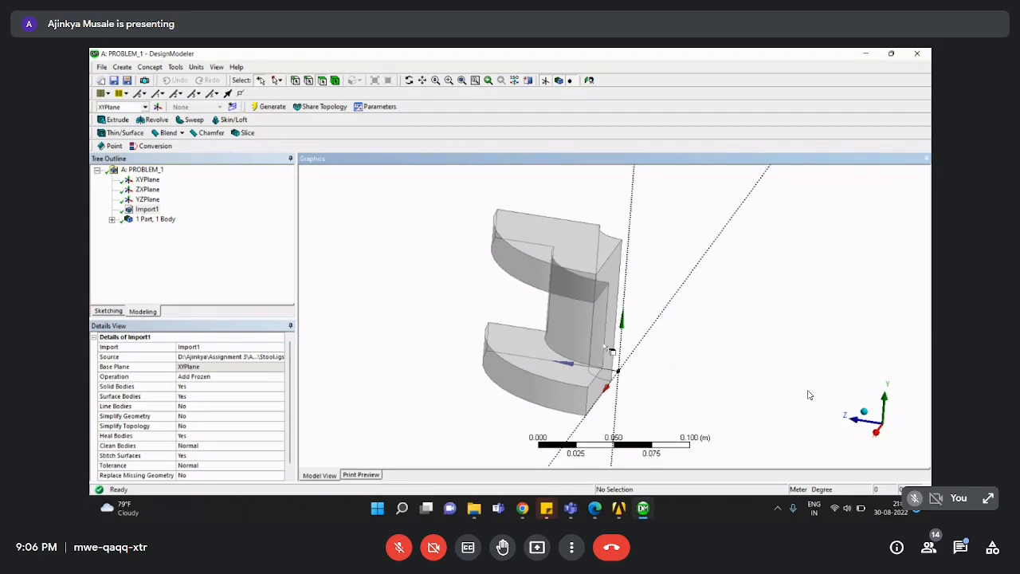
{"action": "scroll", "coordinate": [607, 351], "scroll_direction": "down", "scroll_amount": 2}
{"action": "left_click", "coordinate": [883, 397]}
{"action": "scroll", "coordinate": [695, 355], "scroll_direction": "down", "scroll_amount": 2}
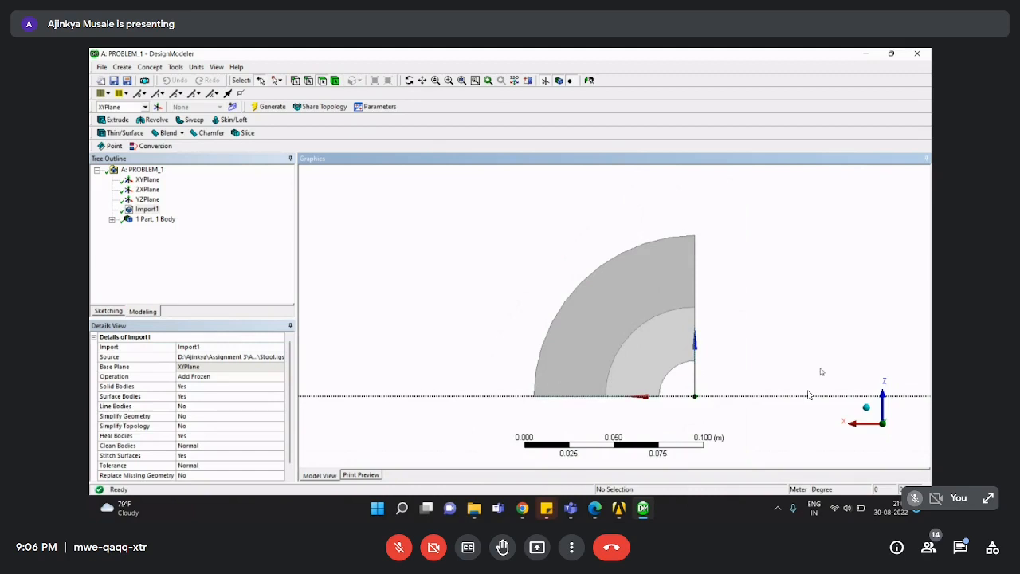
{"action": "scroll", "coordinate": [717, 382], "scroll_direction": "down", "scroll_amount": 1}
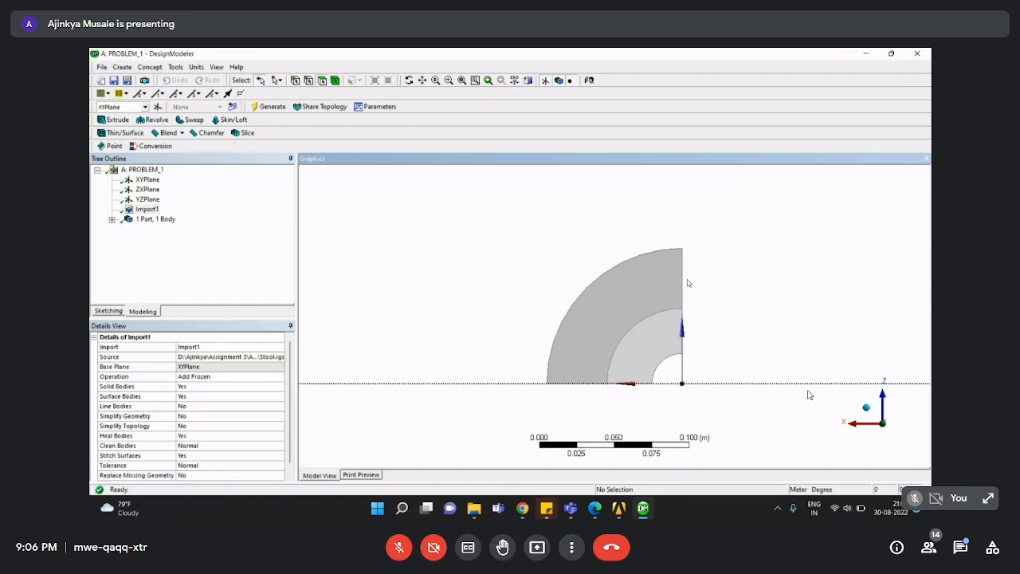
{"action": "scroll", "coordinate": [688, 282], "scroll_direction": "down", "scroll_amount": 2}
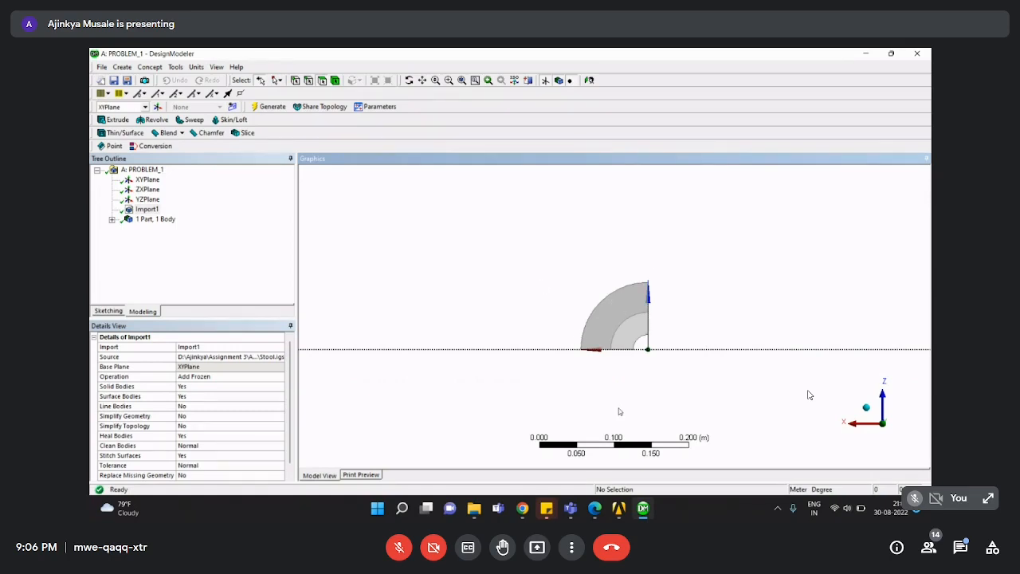
{"action": "middle_click_drag", "start_coordinate": [616, 400], "coordinate": [654, 329]}
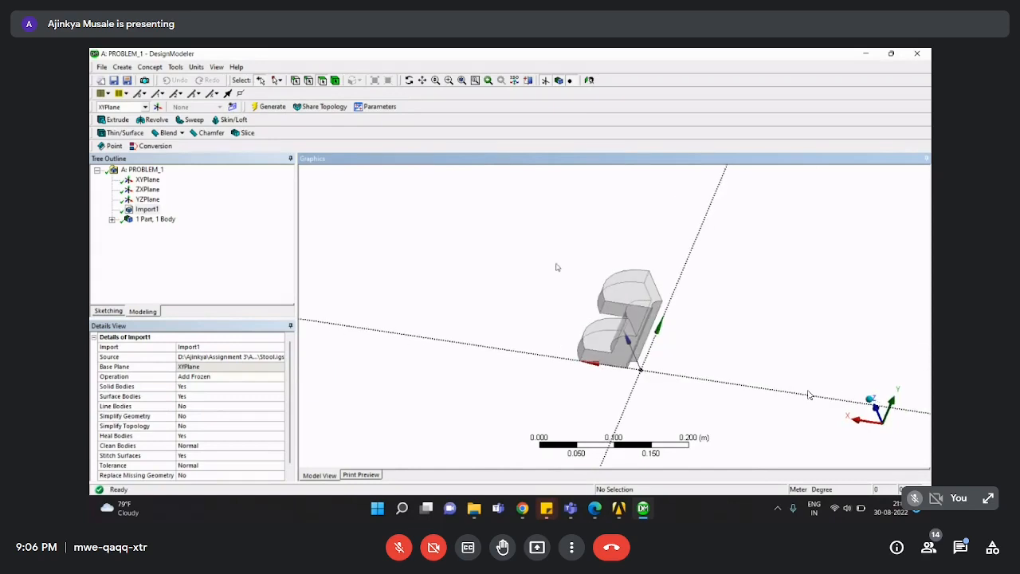
{"action": "right_click_drag", "start_coordinate": [558, 266], "coordinate": [693, 371]}
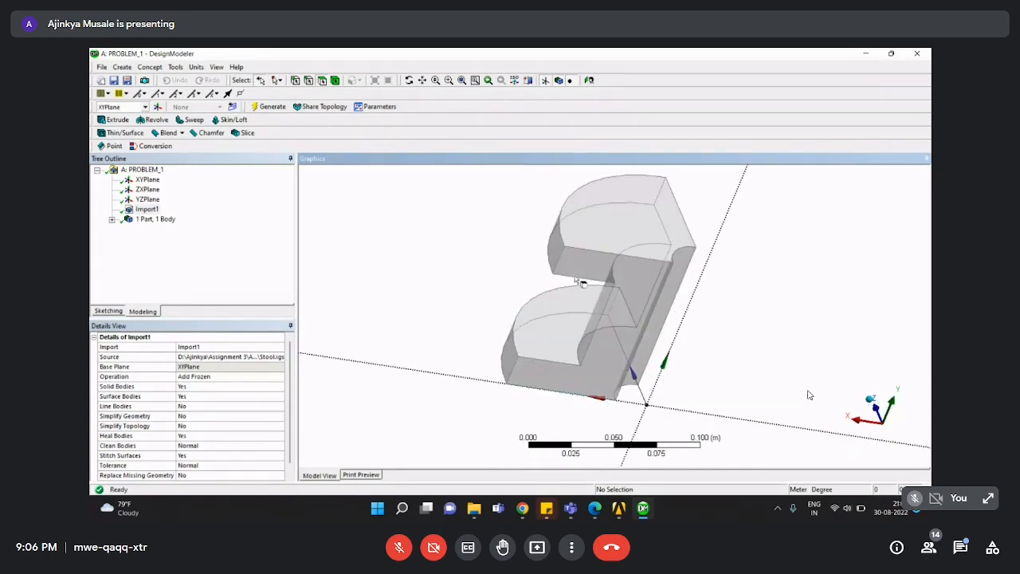
{"action": "scroll", "coordinate": [582, 282], "scroll_direction": "down", "scroll_amount": 2}
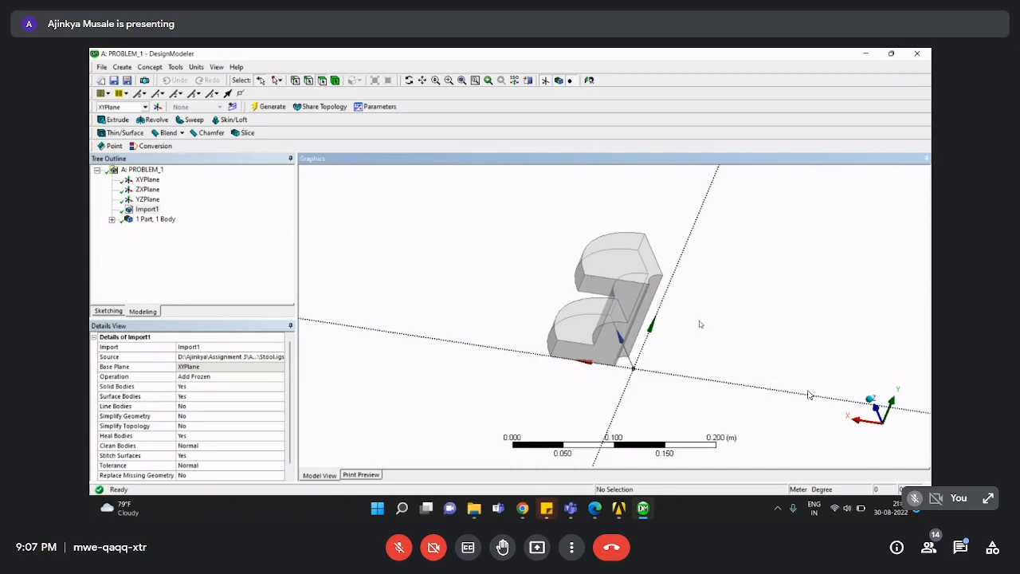
{"action": "left_click", "coordinate": [894, 402]}
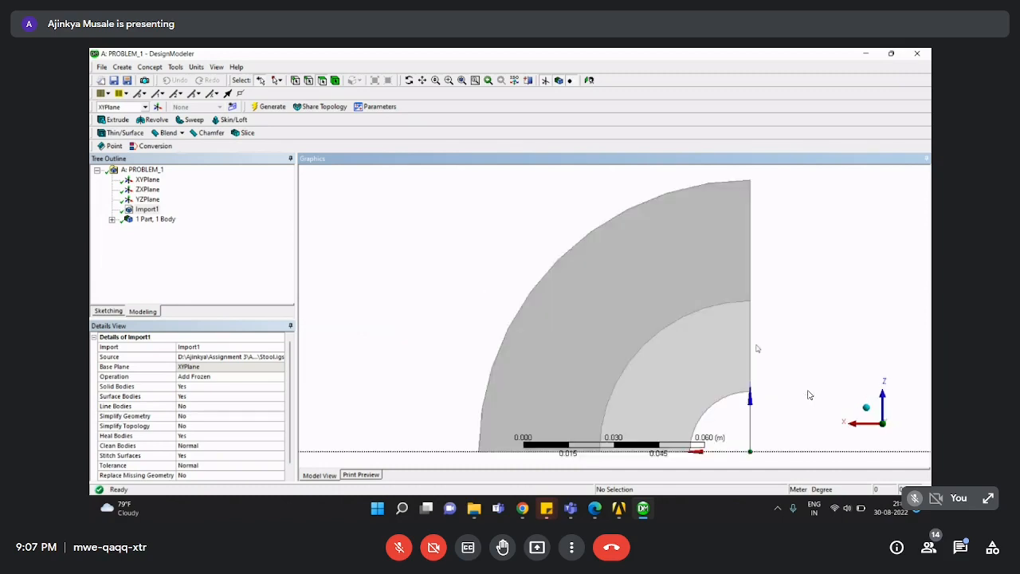
{"action": "scroll", "coordinate": [677, 239], "scroll_direction": "down", "scroll_amount": 3}
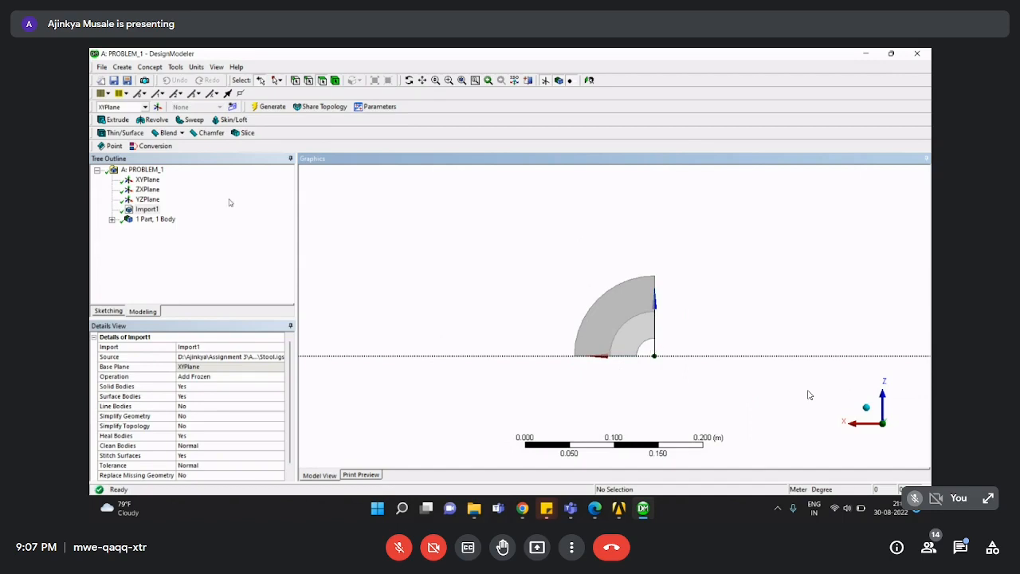
{"action": "middle_click_drag", "start_coordinate": [578, 320], "coordinate": [603, 285]}
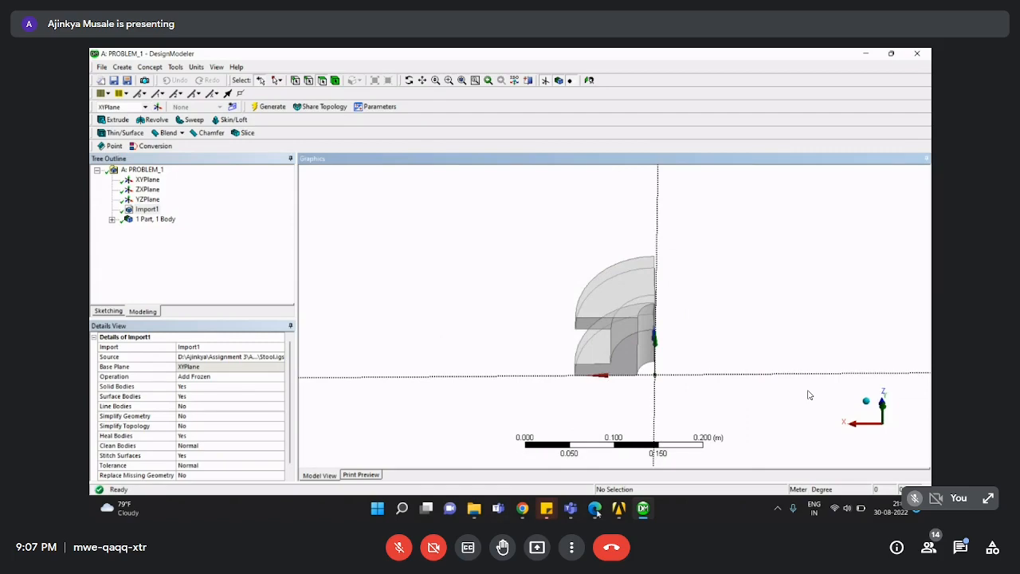
Switch to the Assignment 3 PDF in Edge and review Problem Statement 1, including its element size requirement.
{"action": "left_click", "coordinate": [594, 508]}
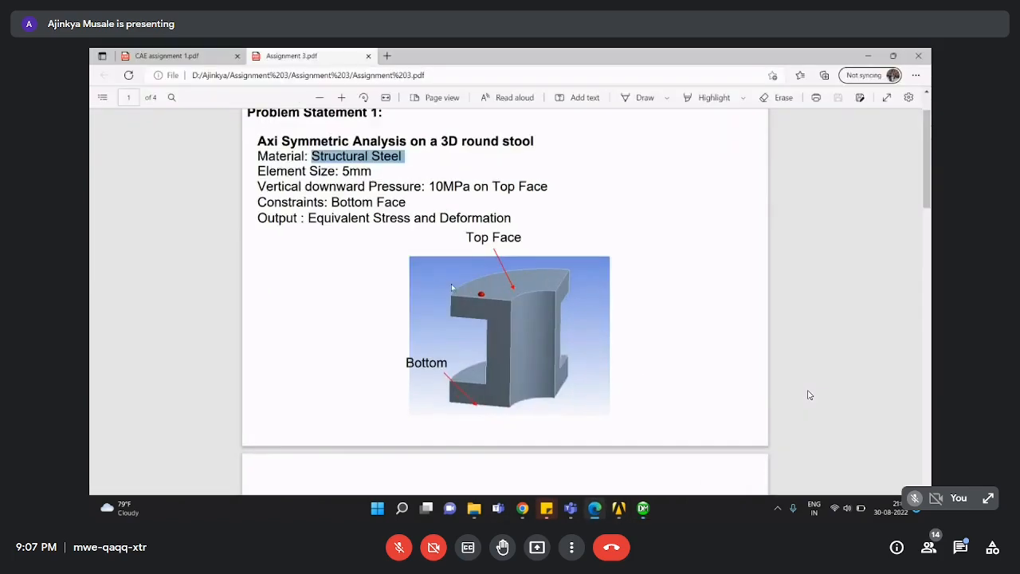
{"action": "scroll", "coordinate": [451, 286], "scroll_direction": "down", "scroll_amount": 2}
{"action": "scroll", "coordinate": [405, 230], "scroll_direction": "up", "scroll_amount": 3}
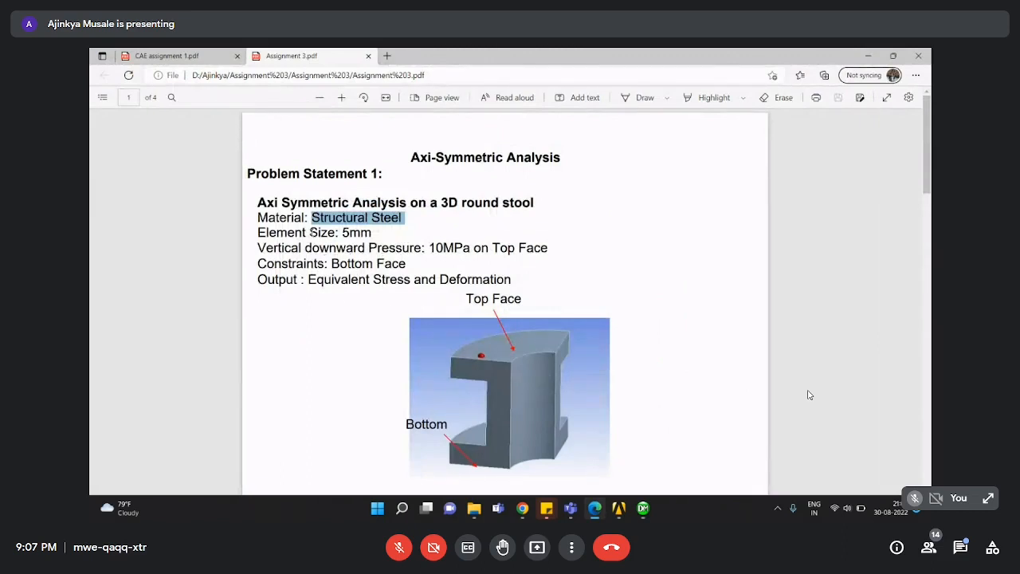
{"action": "left_click_drag", "start_coordinate": [257, 232], "coordinate": [371, 232]}
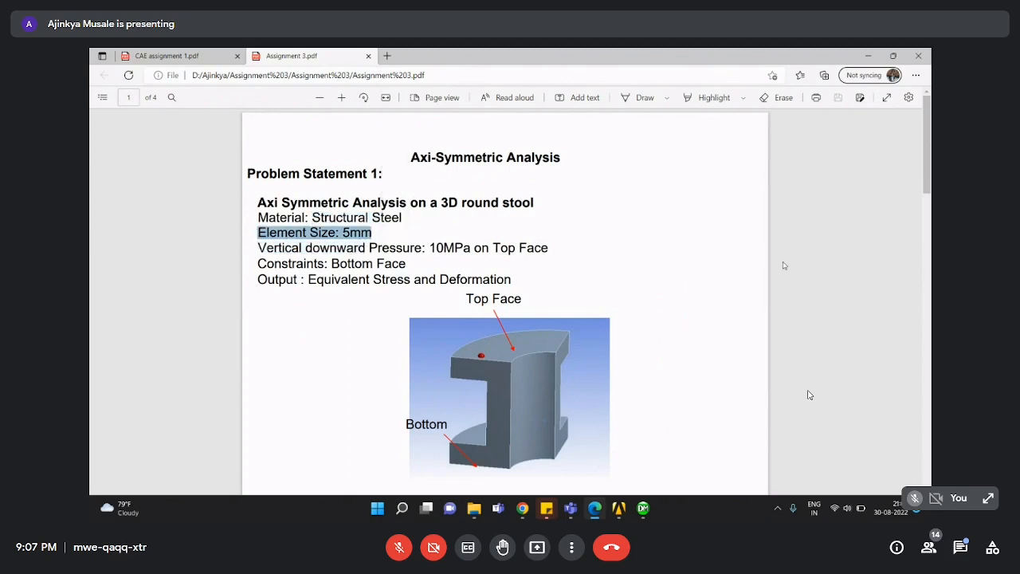
{"action": "left_click", "coordinate": [818, 267]}
Switch to Workbench and open the PROBLEM_1 static structural system's model for editing in Mechanical.
{"action": "left_click", "coordinate": [618, 508]}
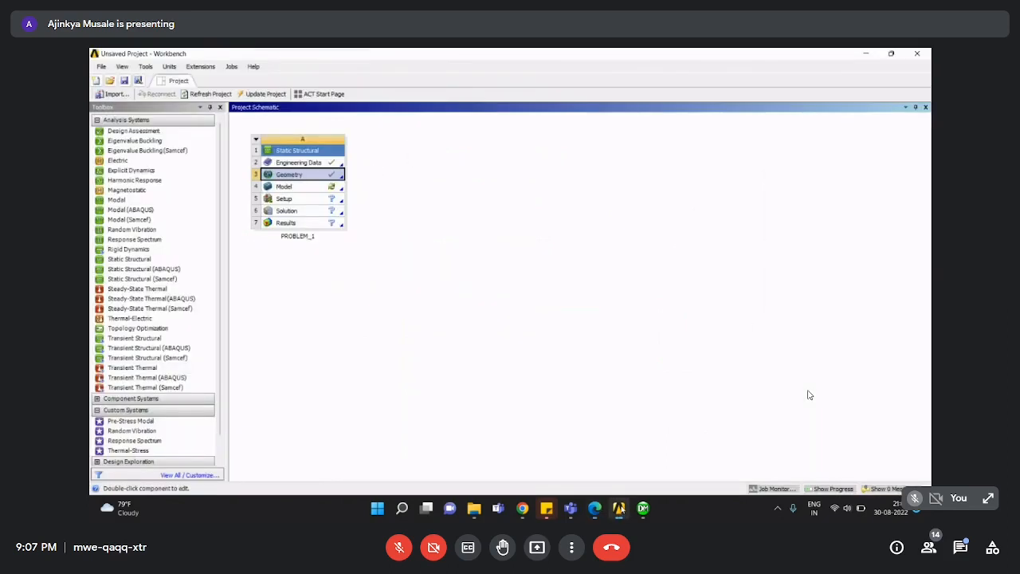
{"action": "left_click", "coordinate": [286, 185]}
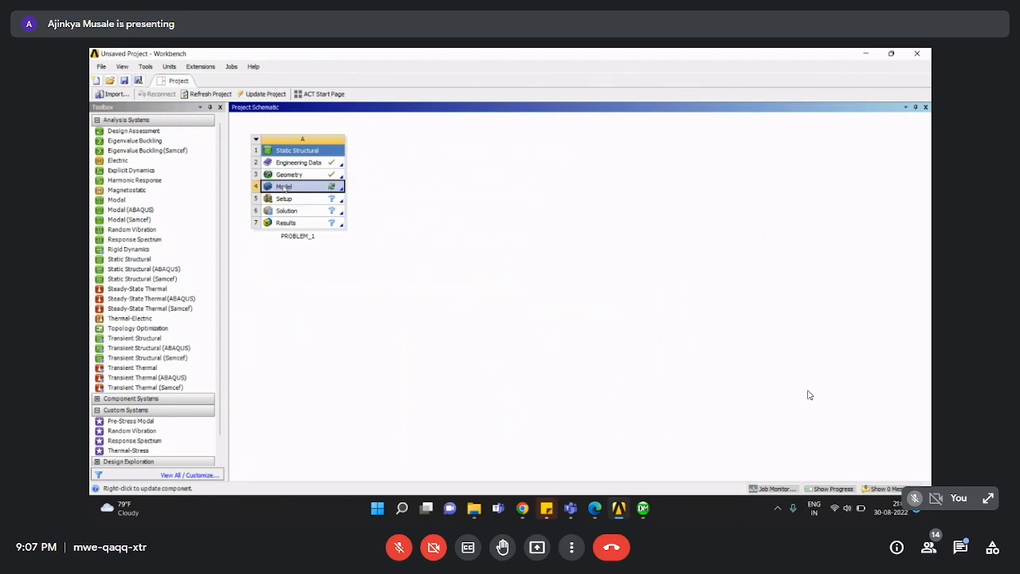
{"action": "right_click", "coordinate": [285, 187]}
{"action": "left_click", "coordinate": [306, 195]}
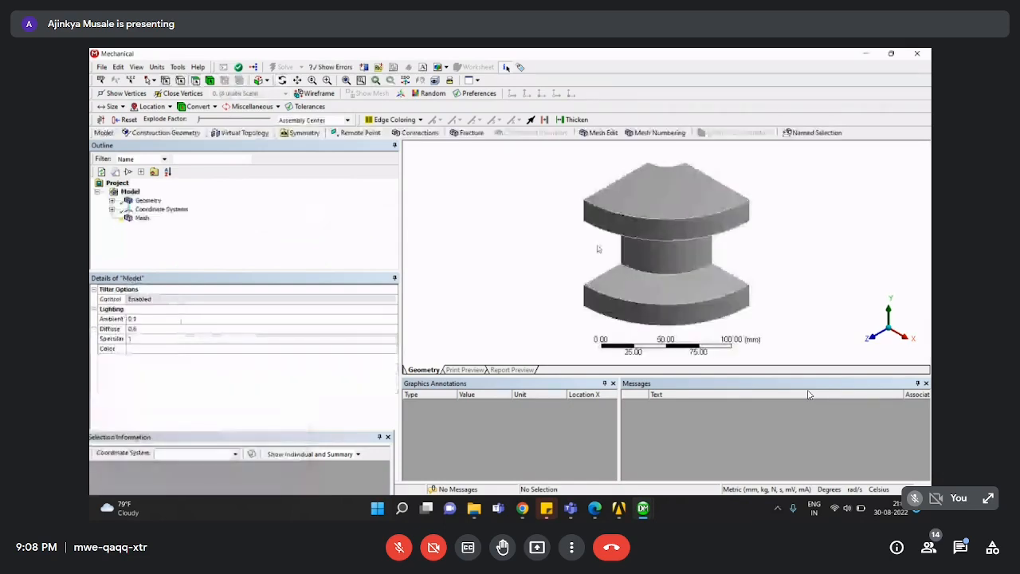
{"action": "middle_click_drag", "start_coordinate": [665, 200], "coordinate": [658, 248]}
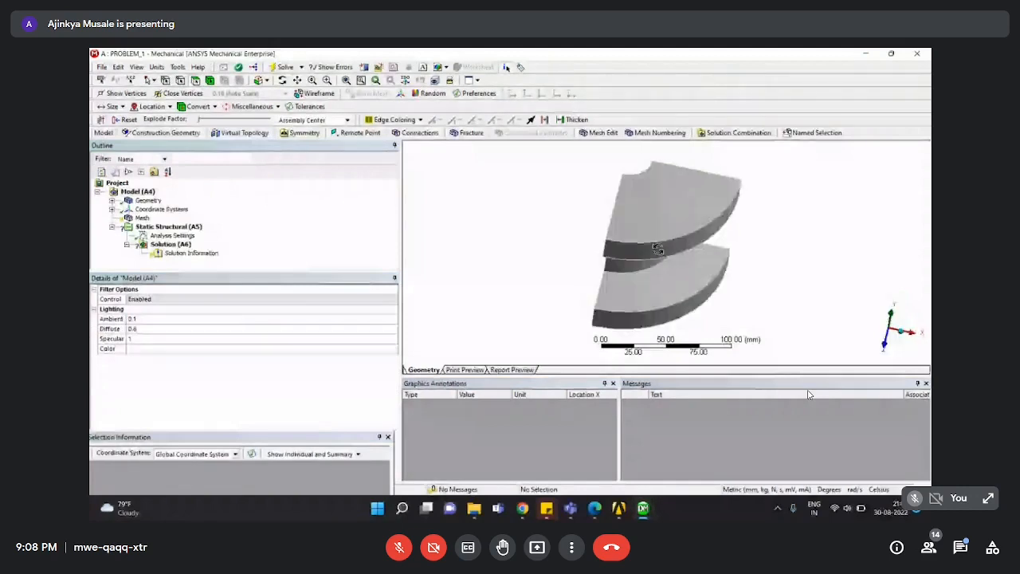
{"action": "left_click", "coordinate": [275, 220]}
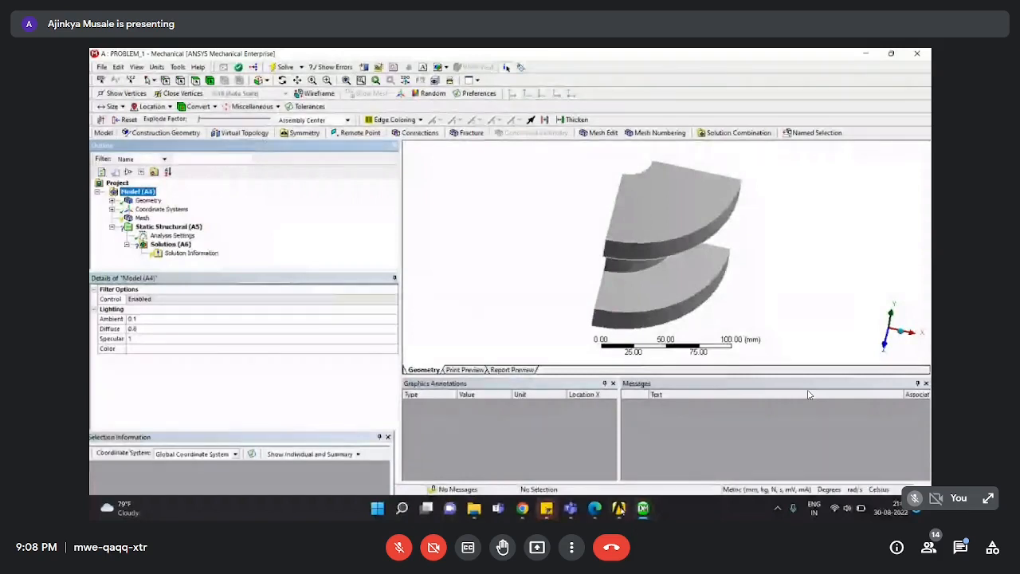
Recheck the required element size in the Assignment 3 PDF, then return to Mechanical.
{"action": "mouse_move", "coordinate": [618, 509]}
{"action": "left_click", "coordinate": [594, 510]}
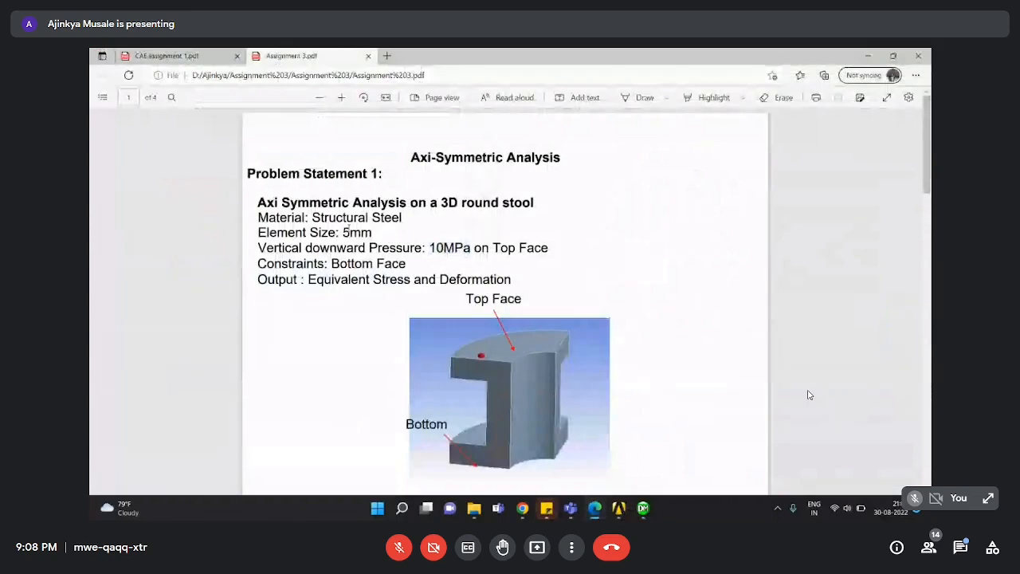
{"action": "double_click", "coordinate": [351, 232]}
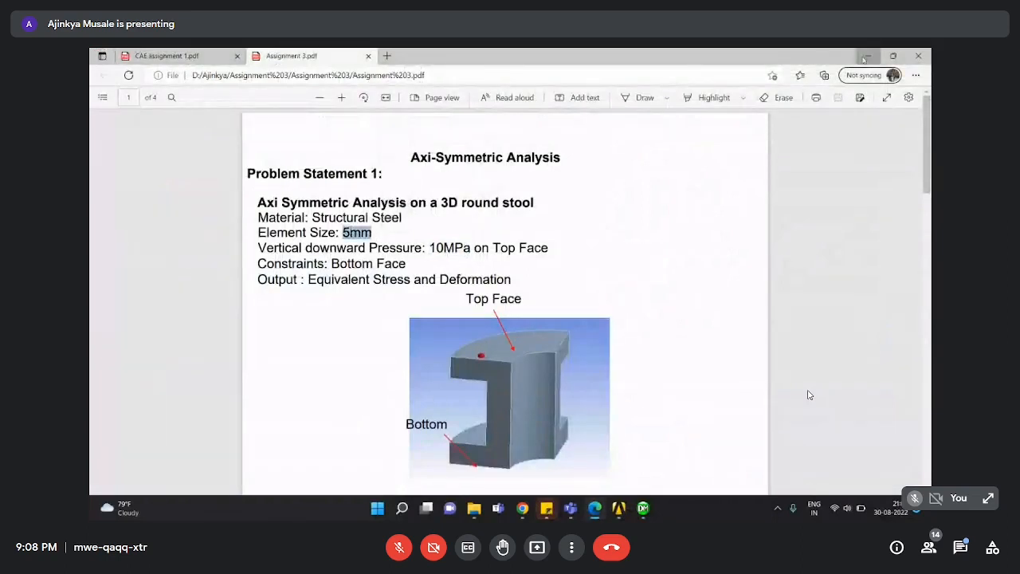
{"action": "left_click", "coordinate": [866, 55]}
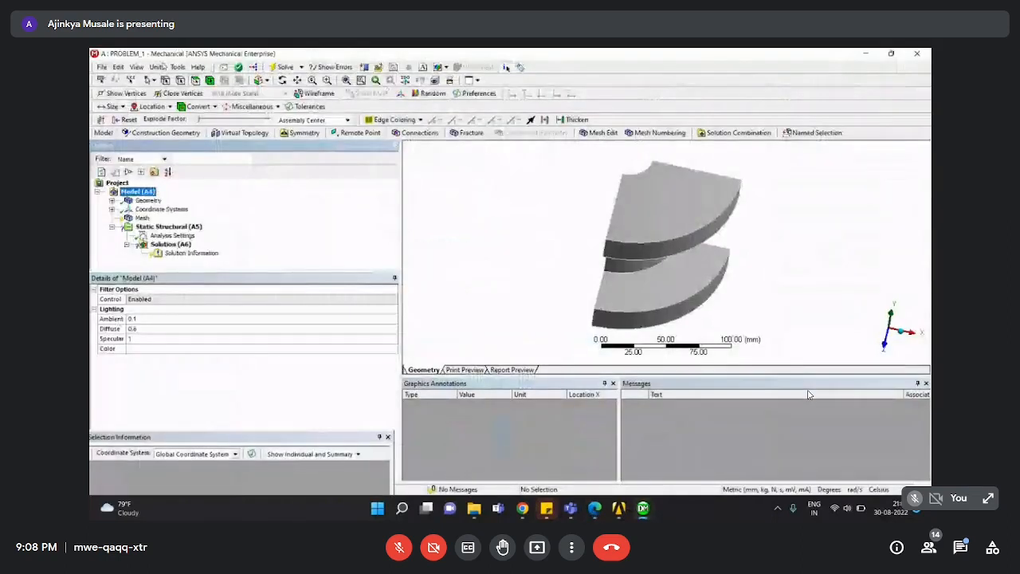
Set the unit system to Metric (mm, kg, N, s, mV, mA).
{"action": "left_click", "coordinate": [158, 67]}
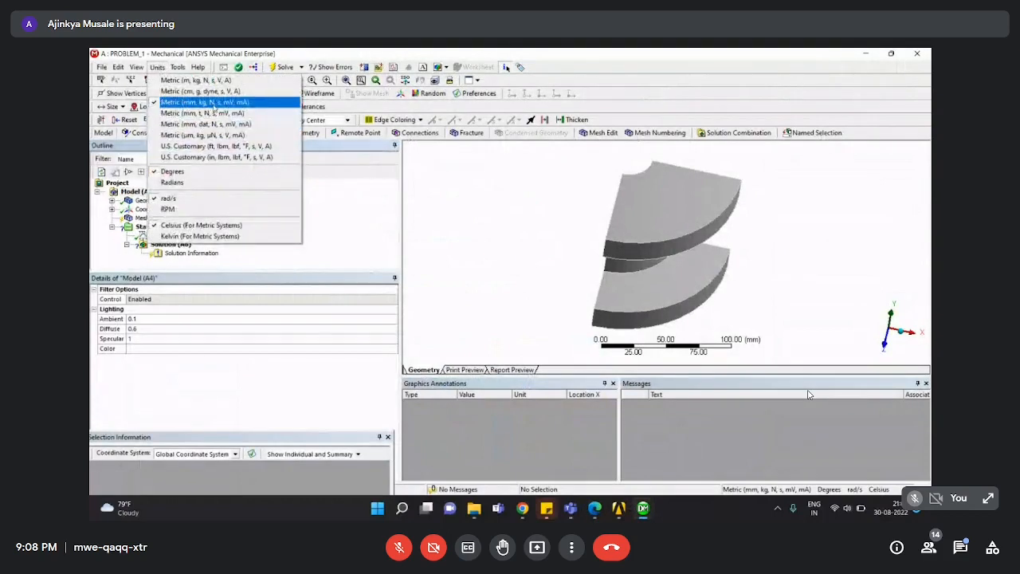
{"action": "left_click", "coordinate": [213, 104]}
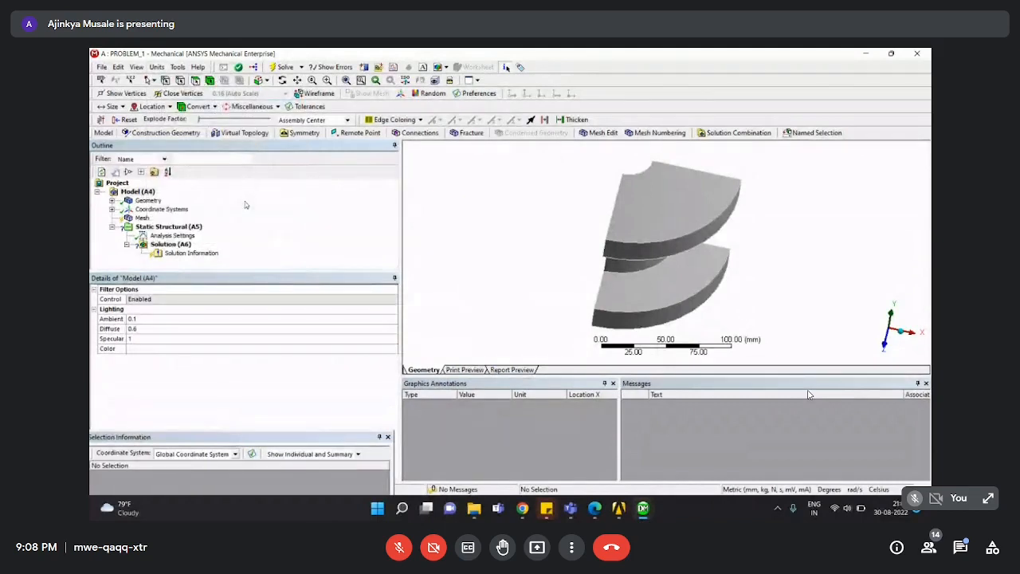
{"action": "left_click", "coordinate": [237, 216]}
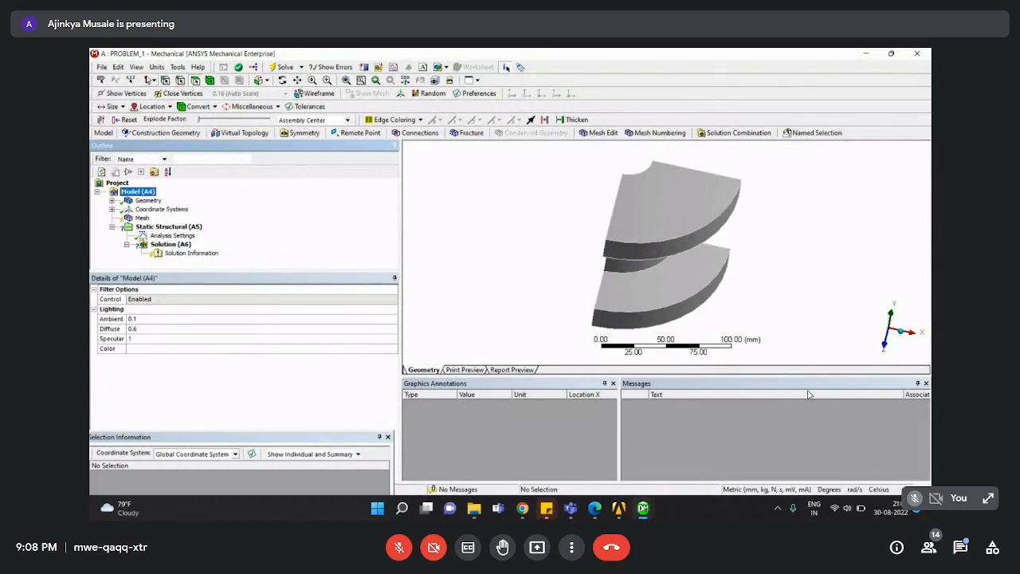
Check the material assignment of the solid body under the model's geometry.
{"action": "left_click", "coordinate": [113, 200]}
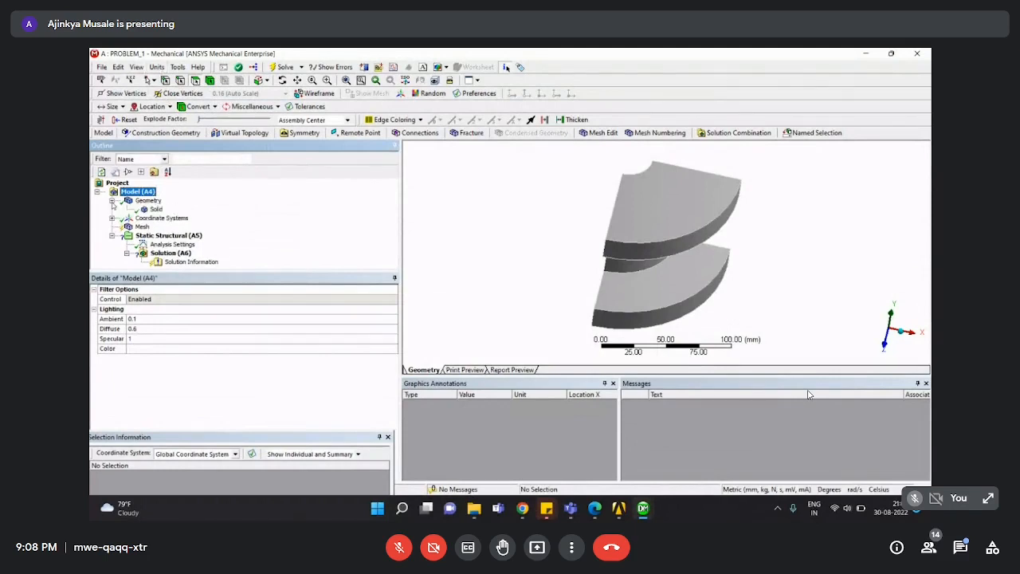
{"action": "left_click", "coordinate": [156, 210]}
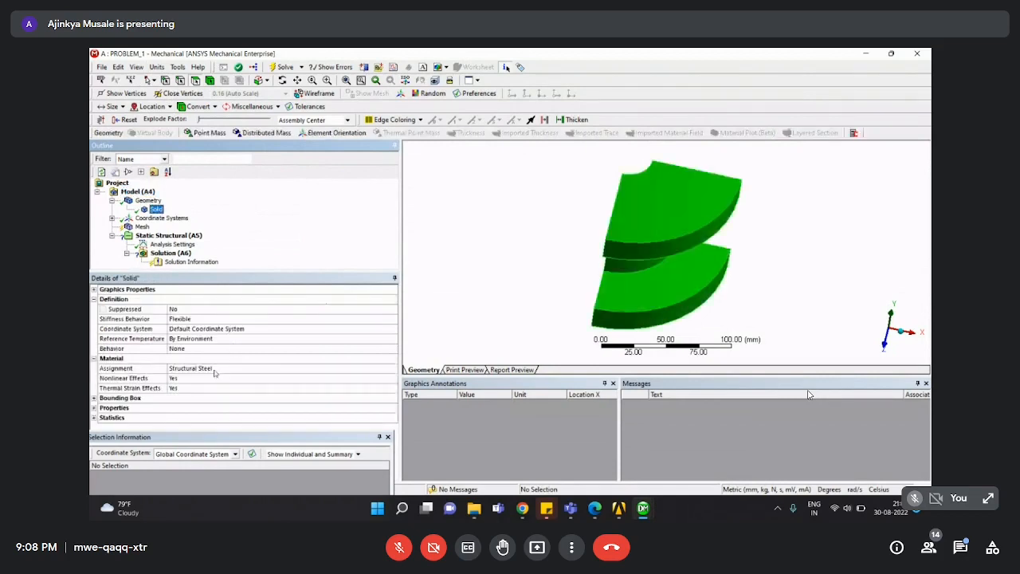
{"action": "left_click", "coordinate": [219, 371]}
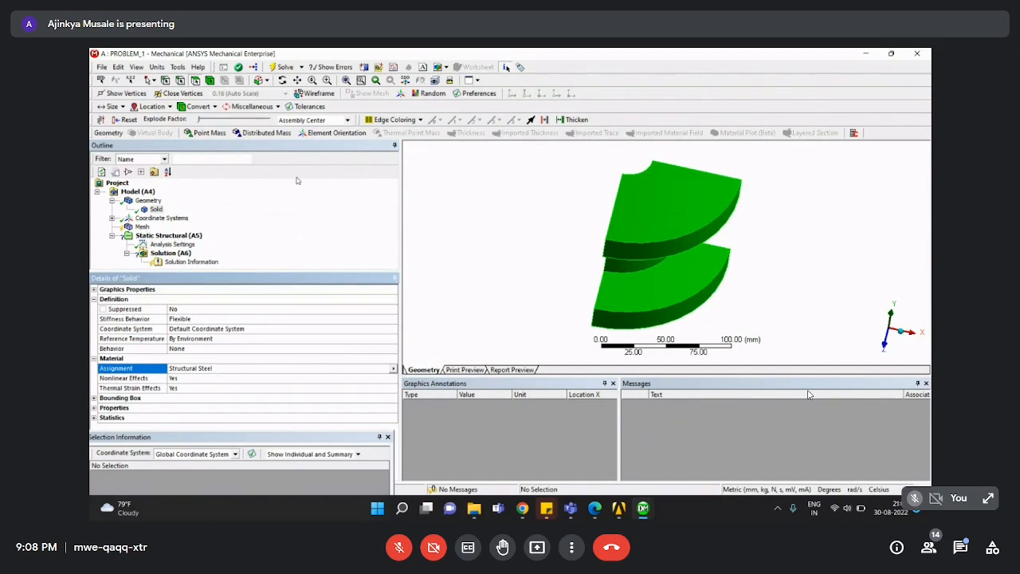
Open the mesh settings, recheck the required element size in the Assignment 3 PDF and return to Mechanical.
{"action": "left_click", "coordinate": [112, 200]}
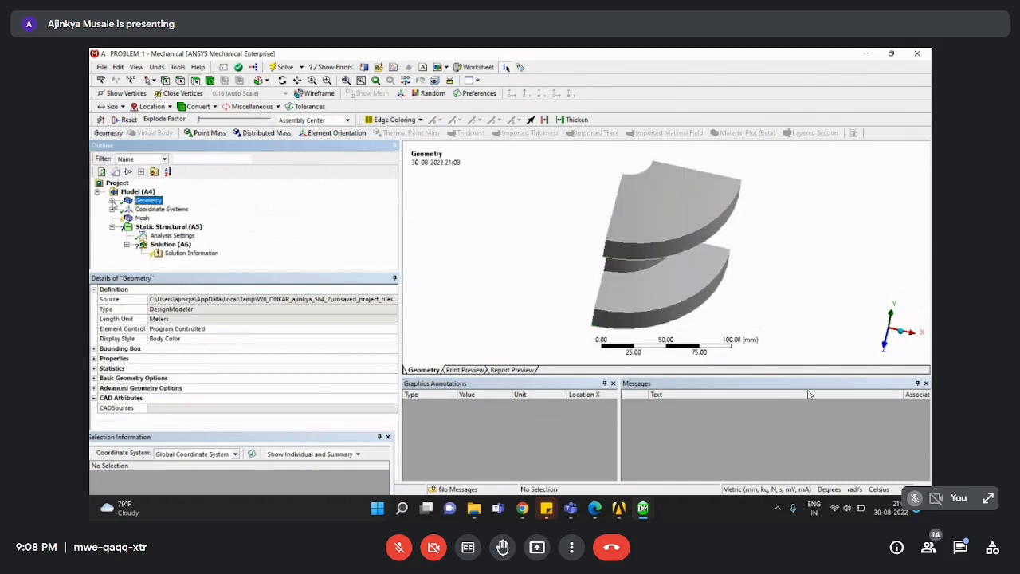
{"action": "left_click", "coordinate": [142, 217]}
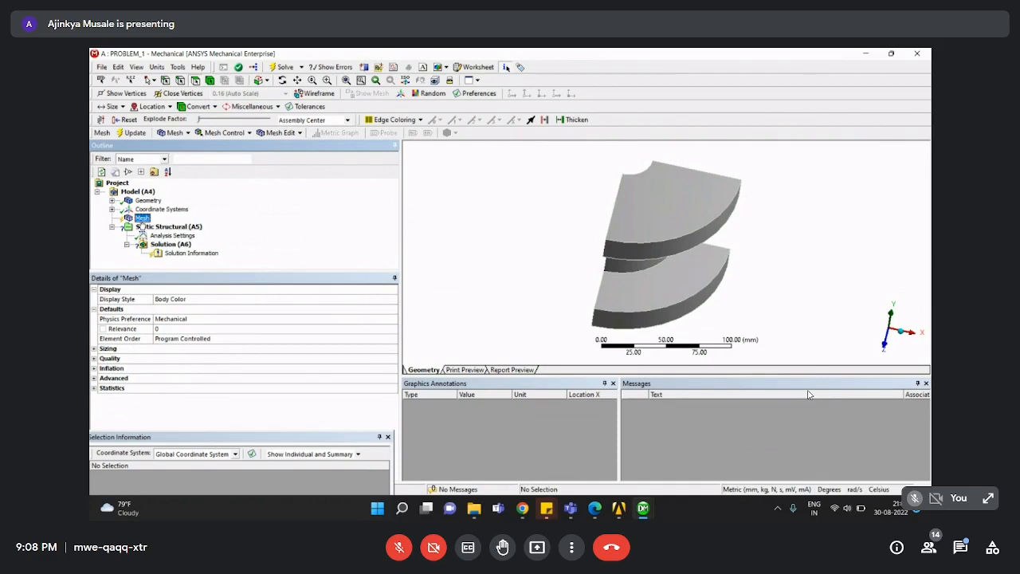
{"action": "left_click", "coordinate": [596, 509]}
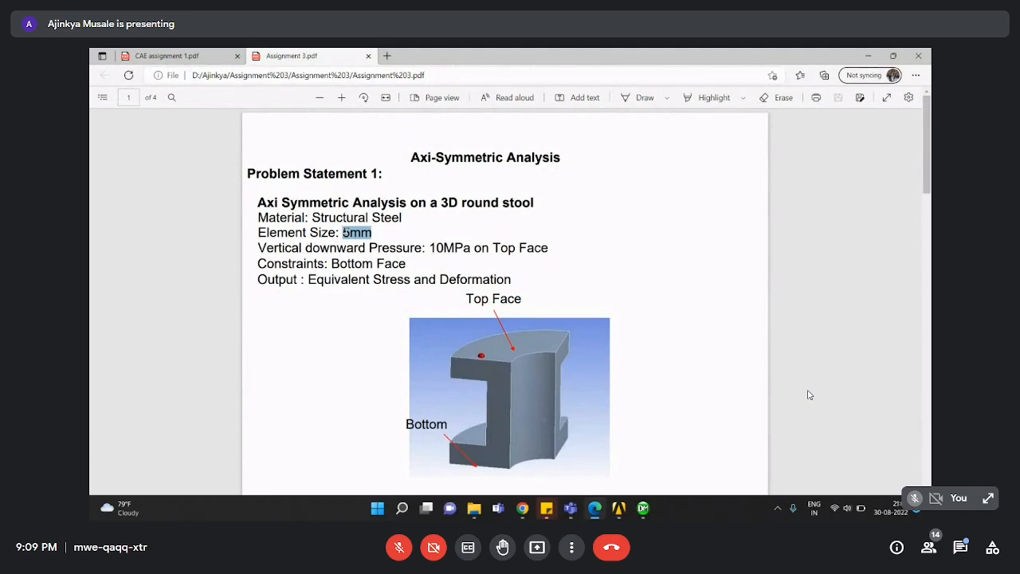
{"action": "left_click", "coordinate": [868, 56]}
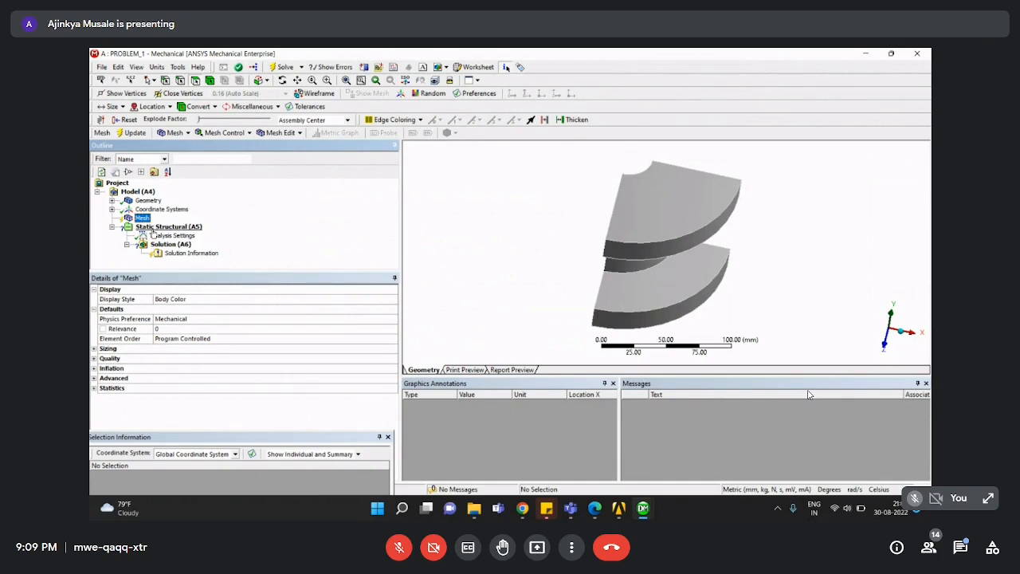
Insert a mesh sizing control scoped to the stool's top face.
{"action": "scroll", "coordinate": [683, 170], "scroll_direction": "down", "scroll_amount": 2}
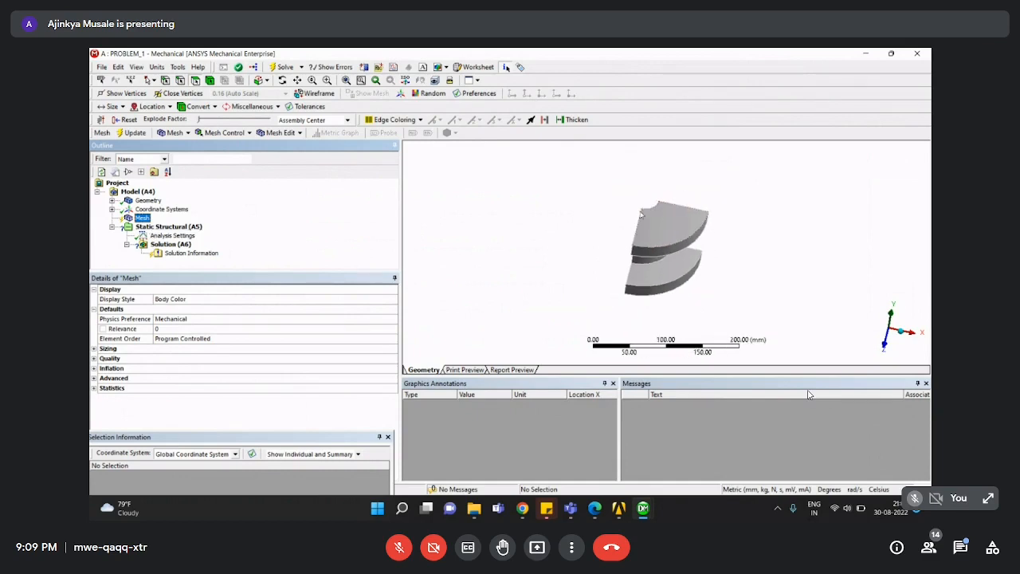
{"action": "middle_click_drag", "start_coordinate": [683, 175], "coordinate": [683, 213]}
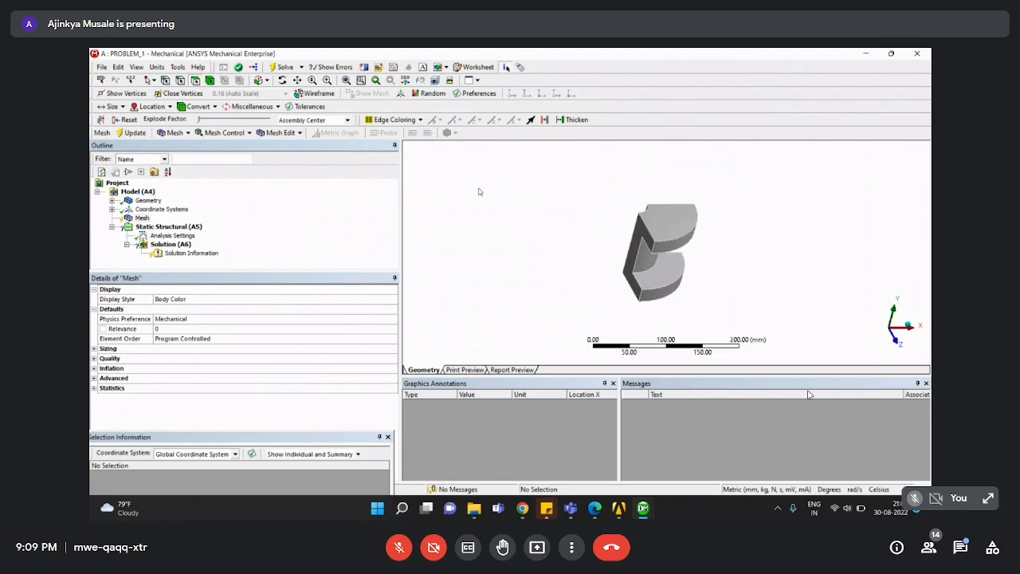
{"action": "left_click", "coordinate": [655, 236]}
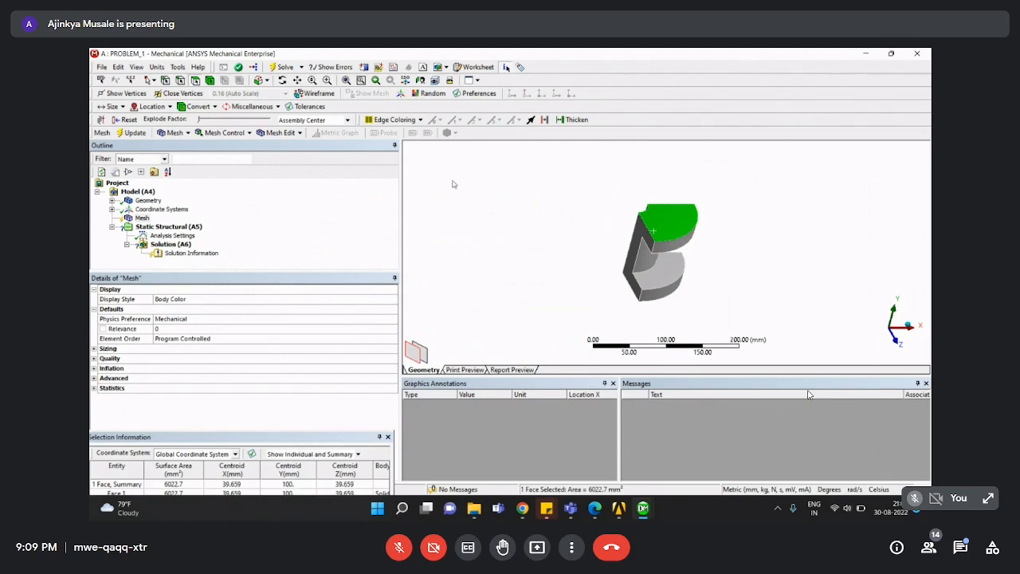
{"action": "left_click", "coordinate": [141, 218]}
{"action": "right_click", "coordinate": [143, 219]}
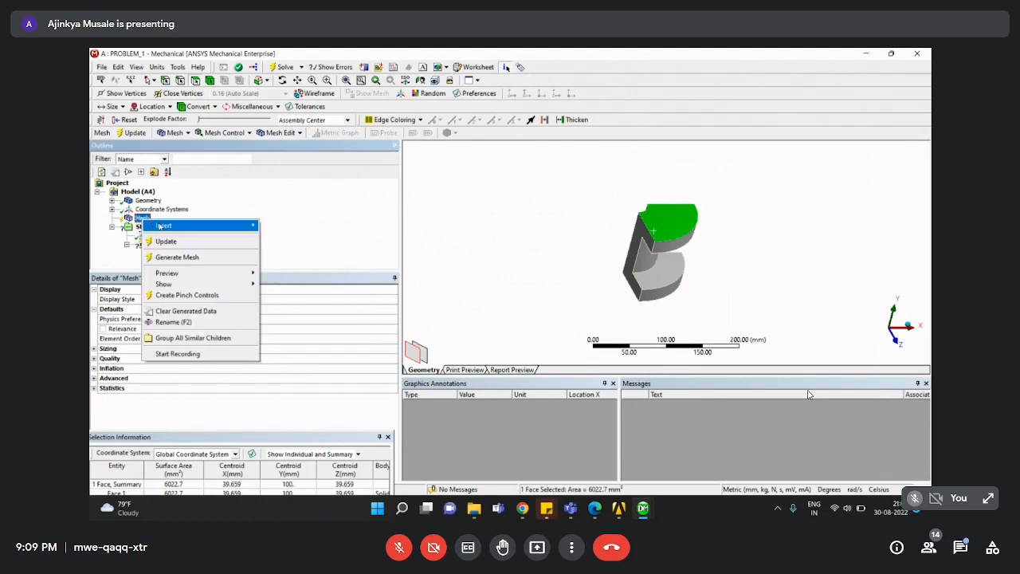
{"action": "mouse_move", "coordinate": [160, 226]}
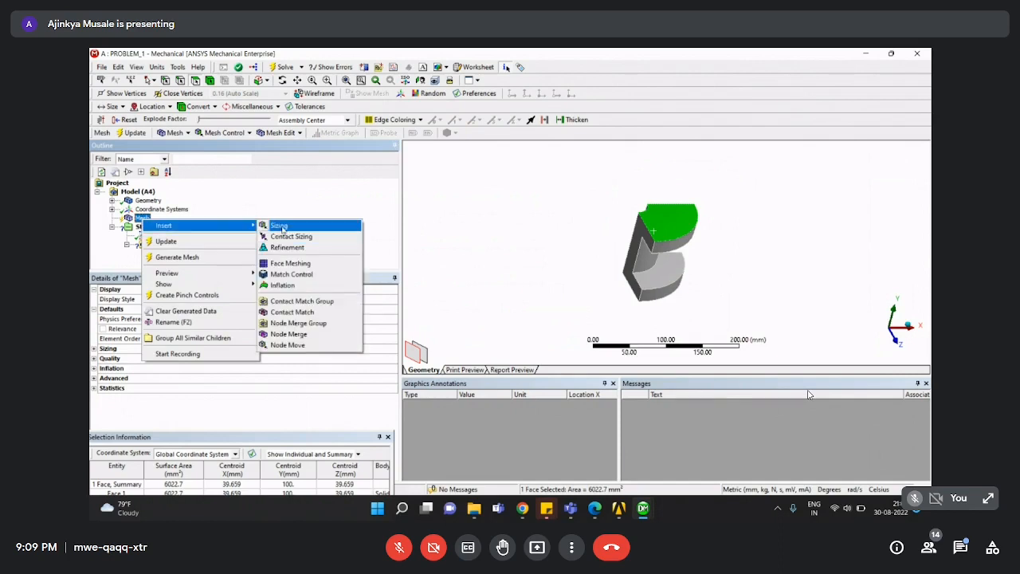
{"action": "left_click", "coordinate": [280, 227]}
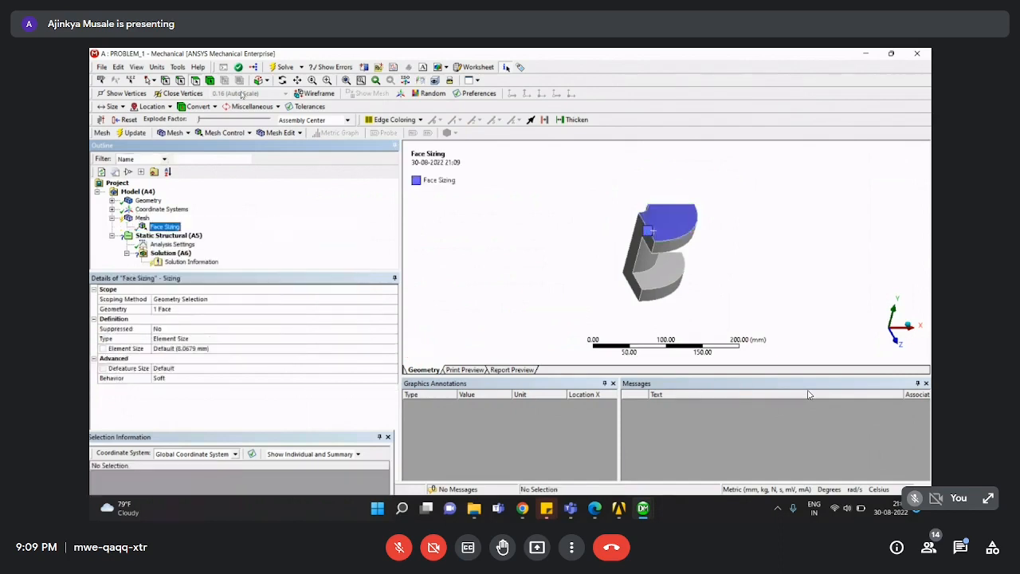
Change the sizing control's scope from the top face to the whole solid body.
{"action": "left_click", "coordinate": [166, 313]}
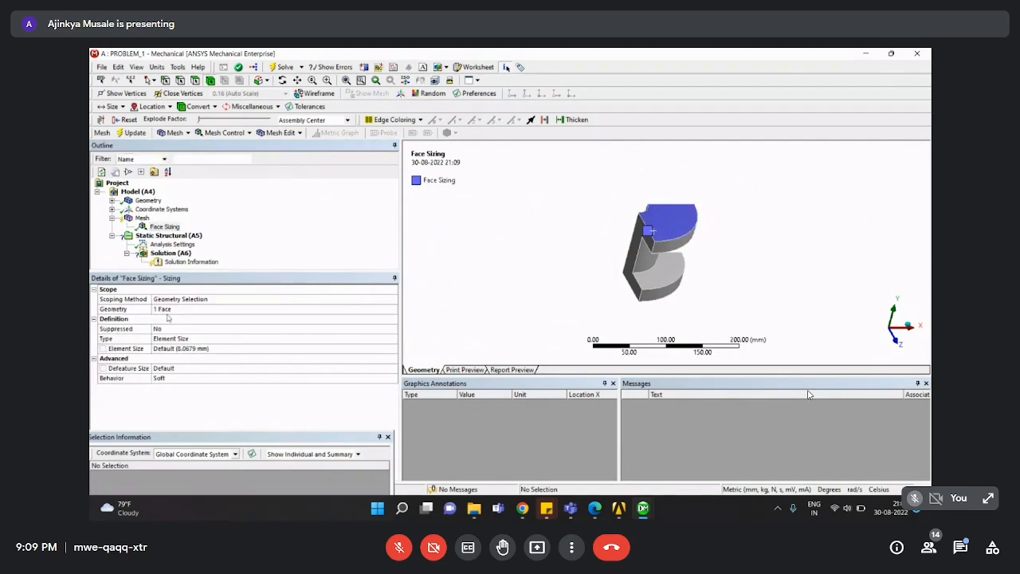
{"action": "left_click", "coordinate": [166, 313]}
{"action": "left_click", "coordinate": [640, 275]}
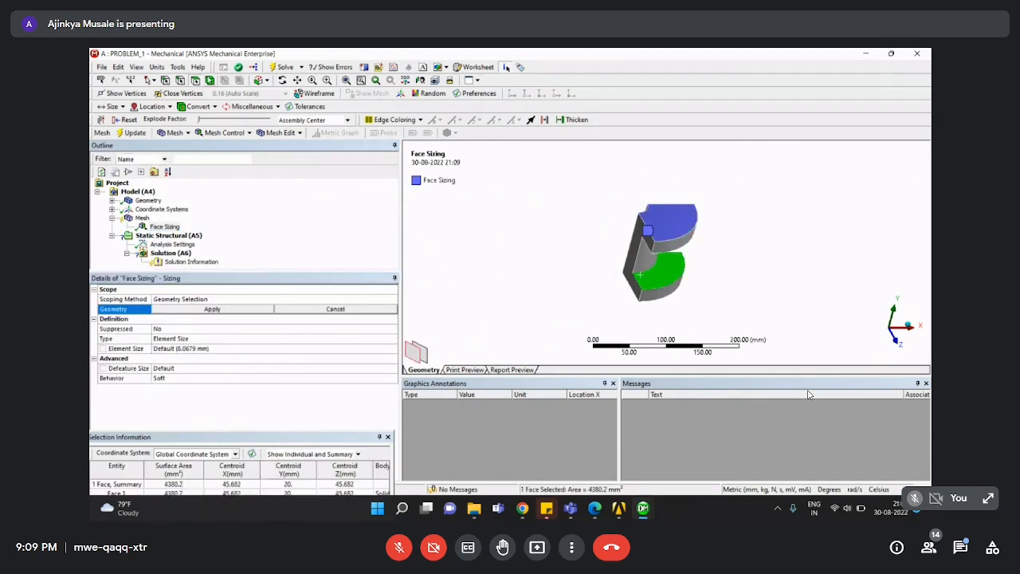
{"action": "left_click", "coordinate": [209, 80]}
{"action": "left_click", "coordinate": [658, 268]}
{"action": "left_click", "coordinate": [211, 308]}
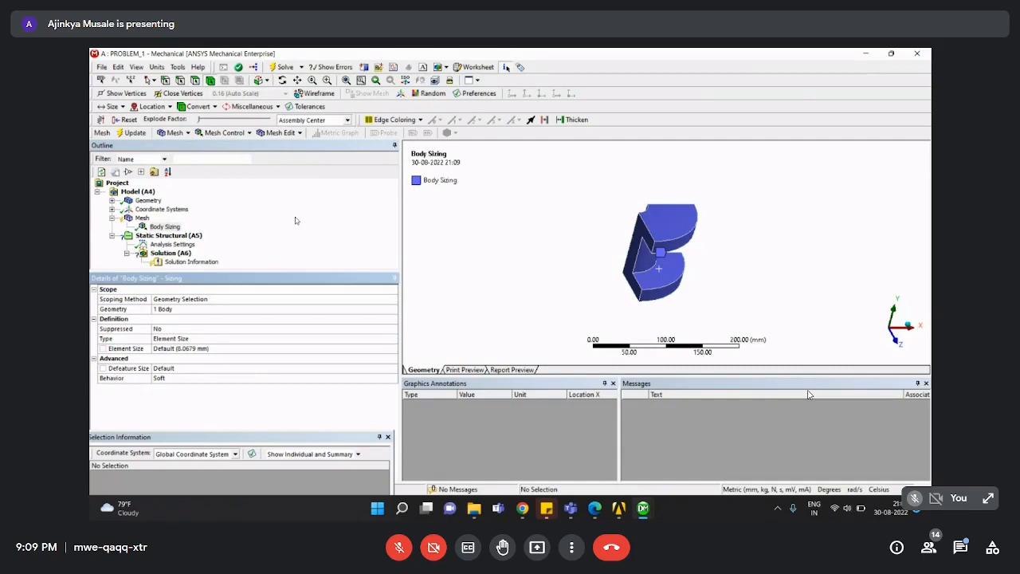
Delete the Body Sizing control from the mesh.
{"action": "left_click", "coordinate": [163, 227]}
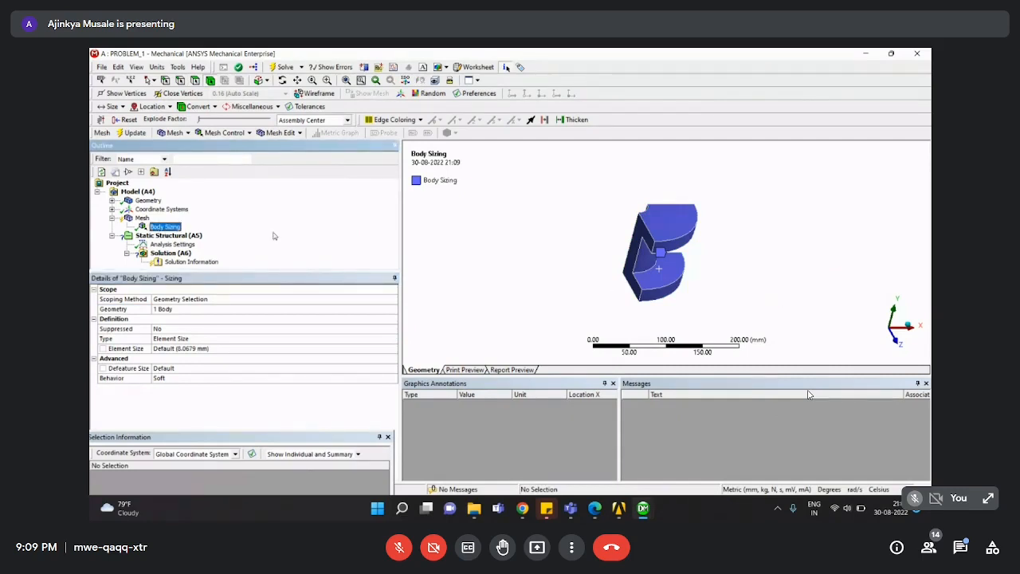
{"action": "right_click", "coordinate": [141, 218]}
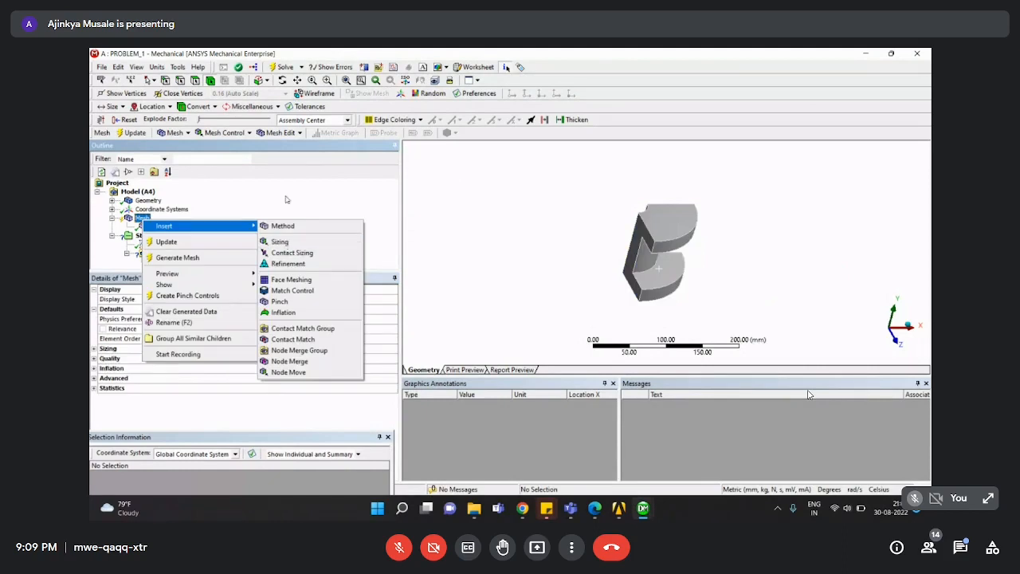
{"action": "left_click", "coordinate": [286, 199]}
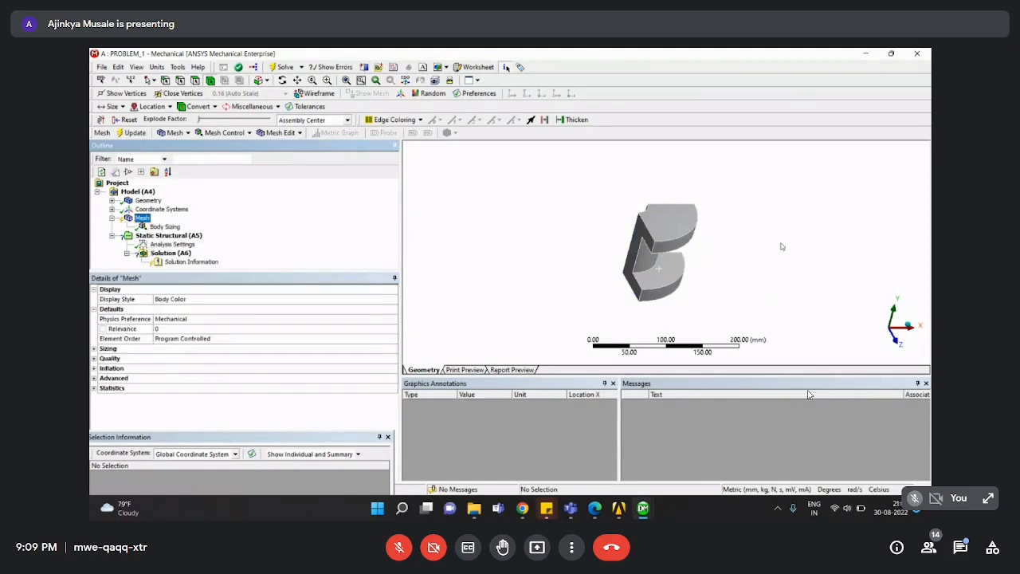
{"action": "right_click", "coordinate": [172, 227]}
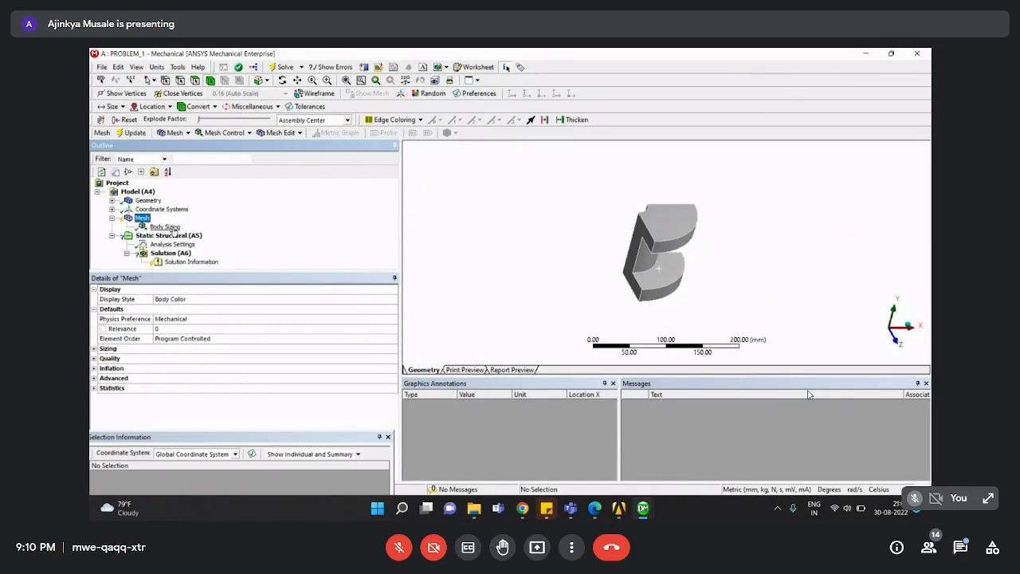
{"action": "left_click", "coordinate": [195, 362]}
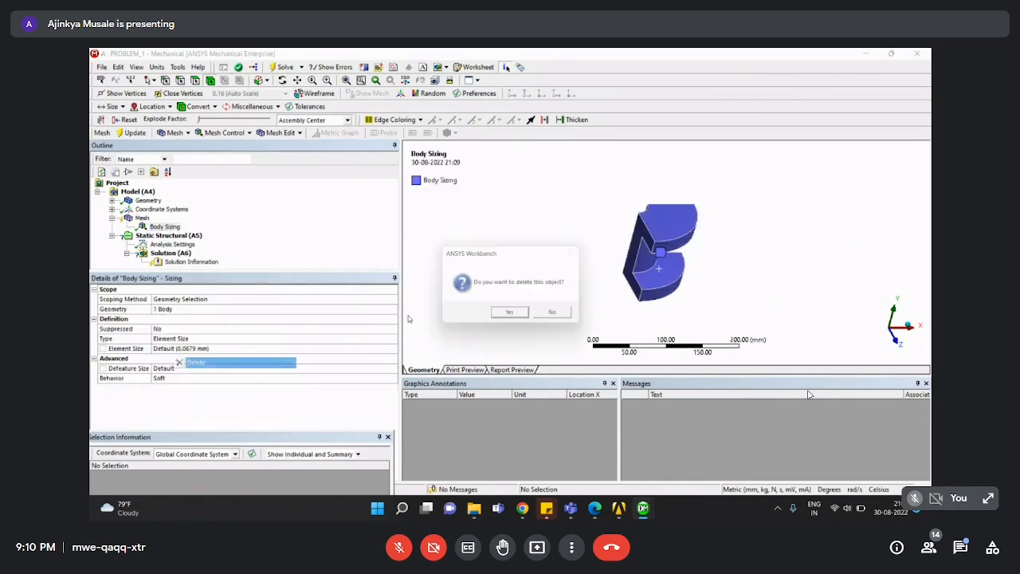
{"action": "left_click", "coordinate": [509, 315]}
Set the global mesh element size to 5 mm and check it against the Assignment 3 PDF.
{"action": "left_click", "coordinate": [683, 229]}
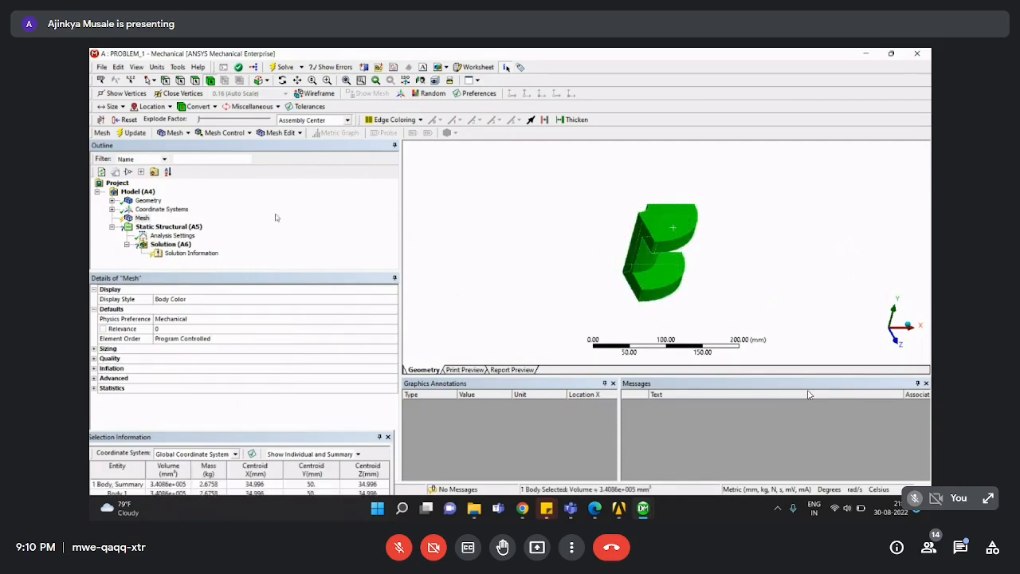
{"action": "left_click", "coordinate": [165, 219]}
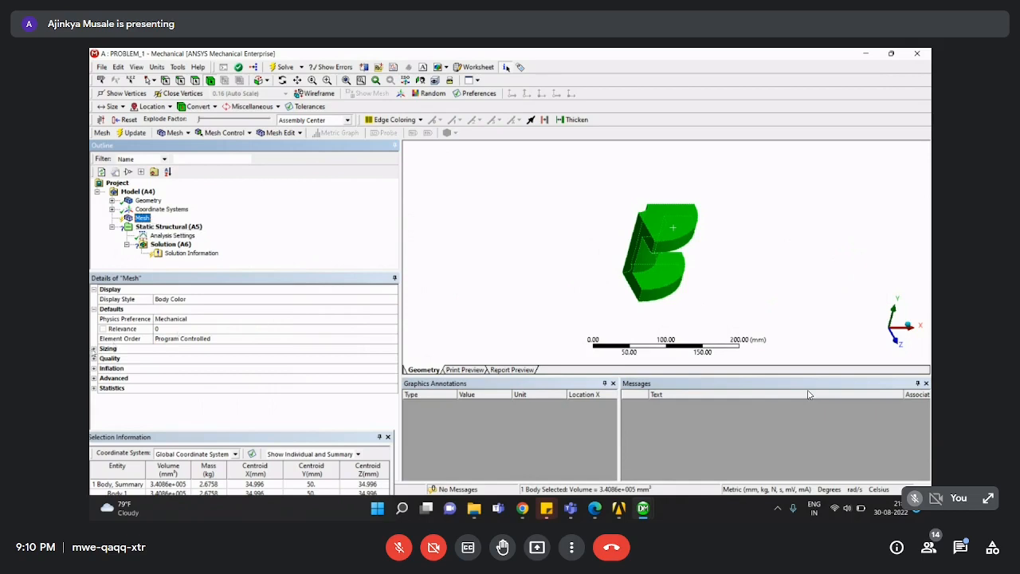
{"action": "left_click", "coordinate": [93, 349]}
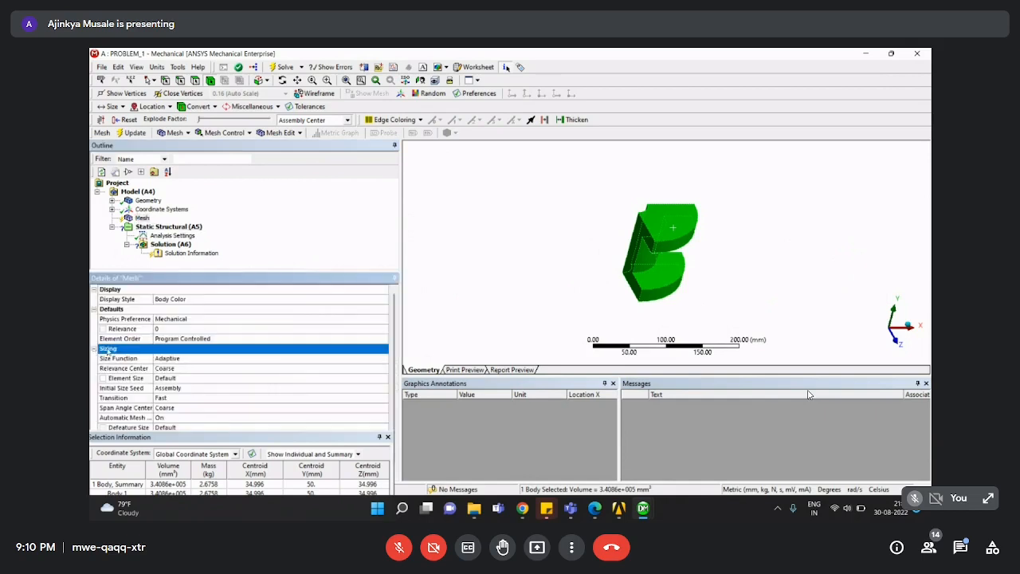
{"action": "right_click", "coordinate": [141, 218]}
{"action": "mouse_move", "coordinate": [163, 227]}
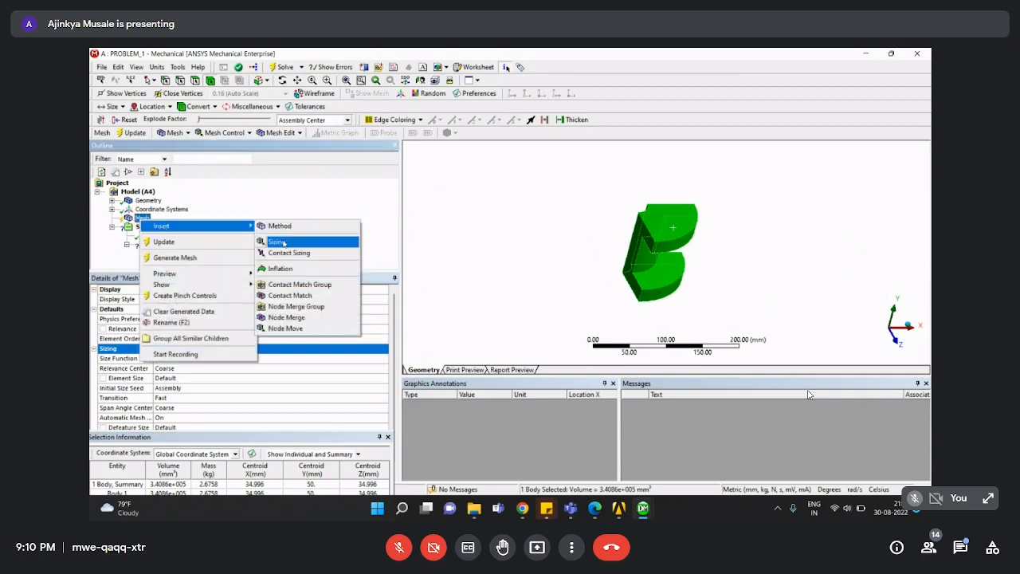
{"action": "left_click", "coordinate": [228, 204]}
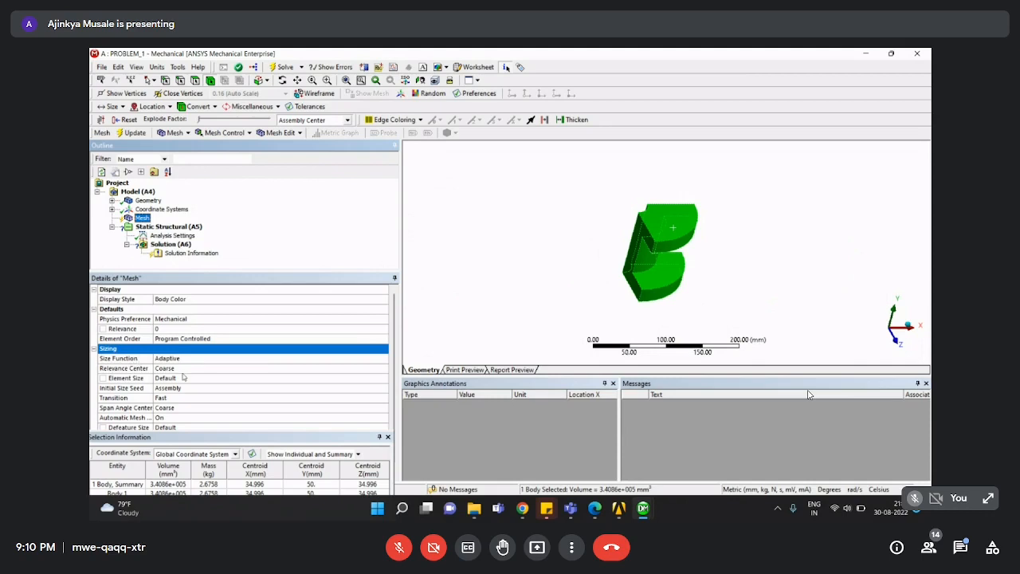
{"action": "left_click", "coordinate": [120, 380]}
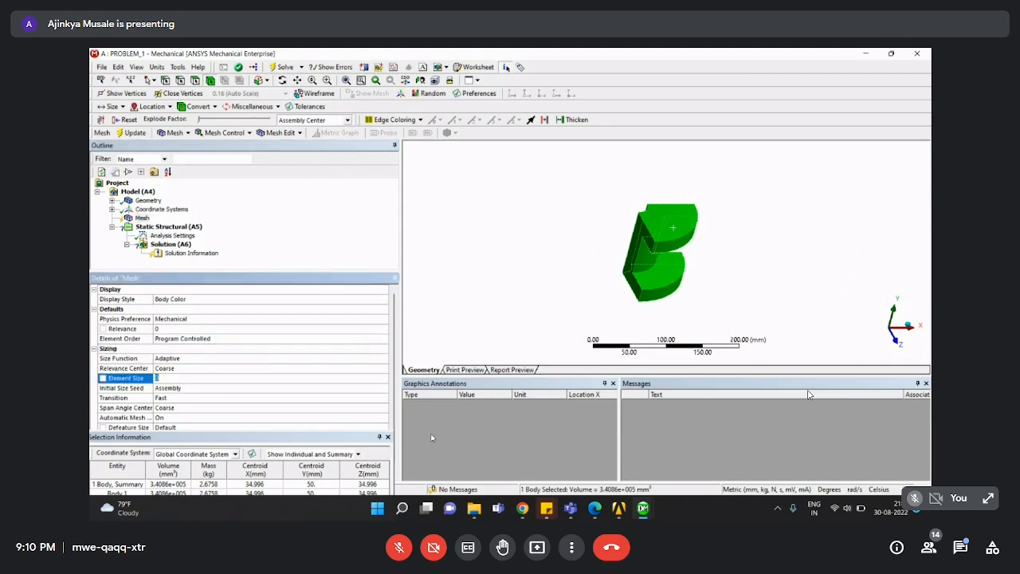
{"action": "type", "text": "5"}
{"action": "key", "text": "Return"}
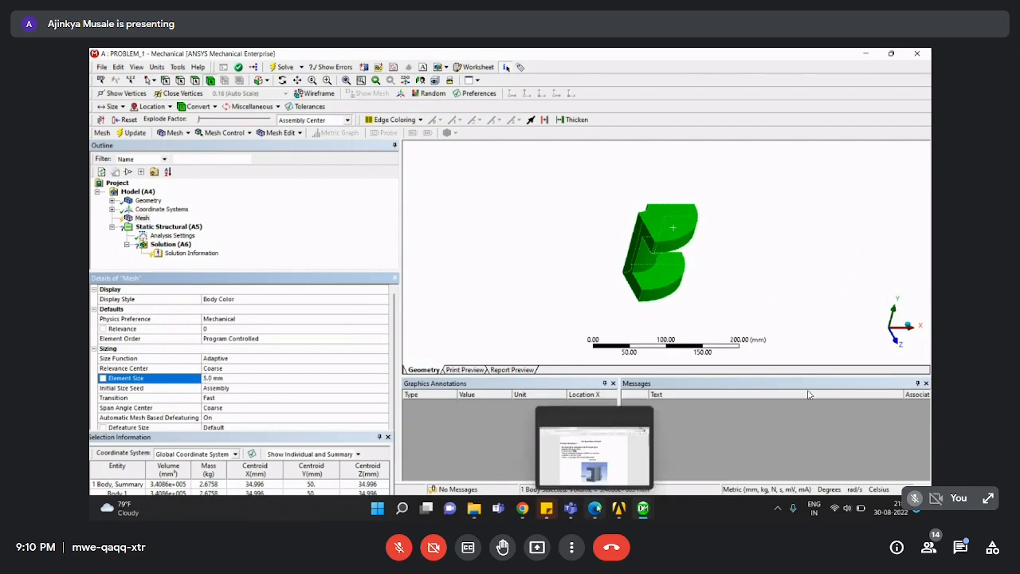
{"action": "left_click", "coordinate": [594, 508]}
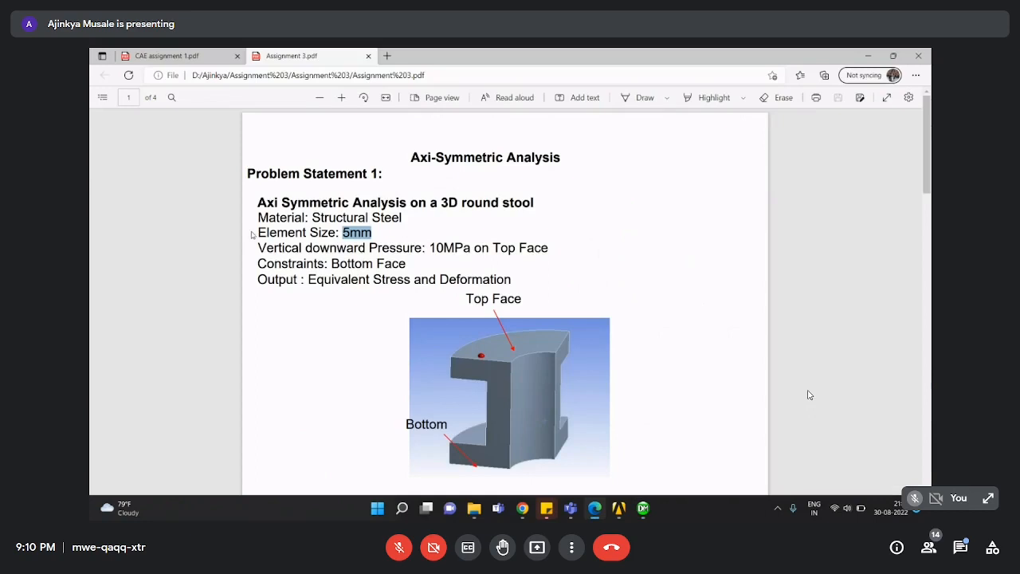
{"action": "left_click", "coordinate": [867, 55]}
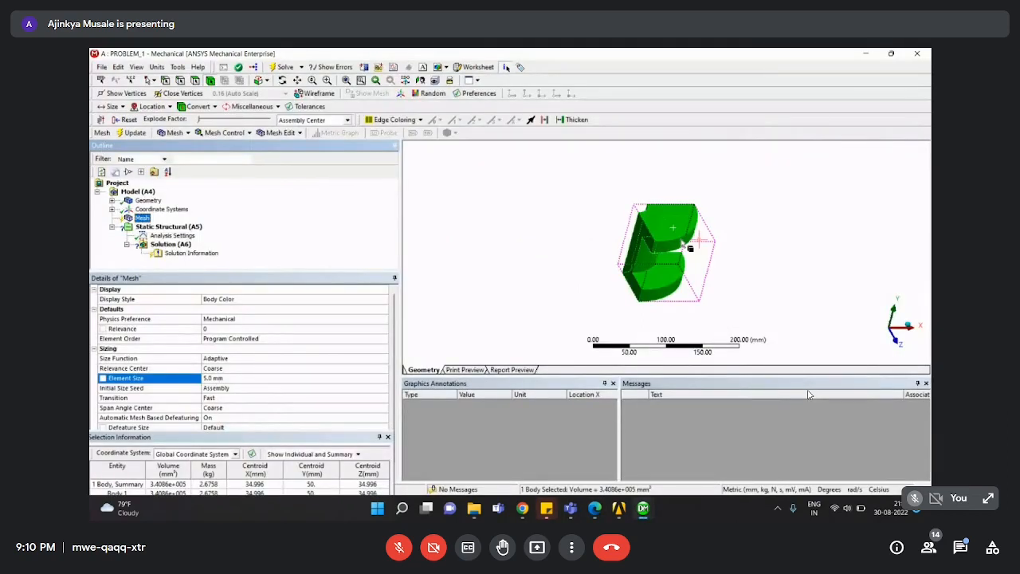
Set the element size of the unscoped local sizing control to 3 mm.
{"action": "scroll", "coordinate": [690, 248], "scroll_direction": "down", "scroll_amount": 3}
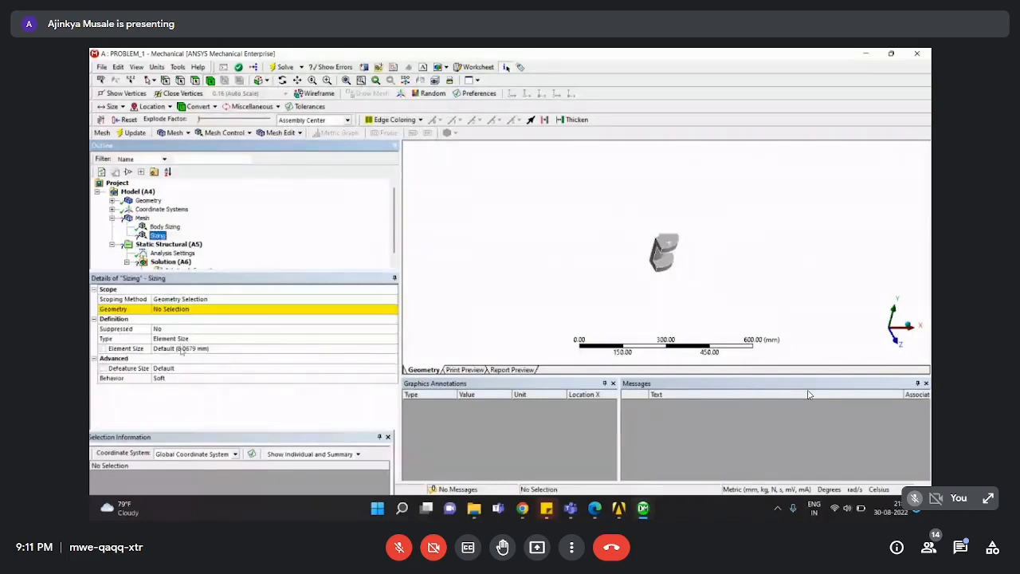
{"action": "left_click", "coordinate": [182, 349]}
{"action": "type", "text": "3"}
{"action": "key", "text": "Return"}
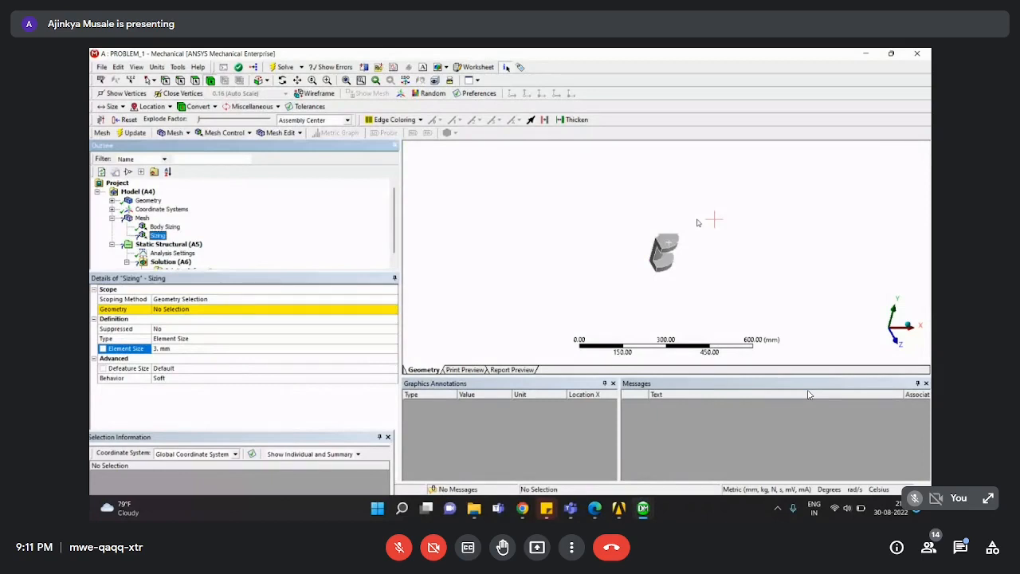
Generate the mesh with the global sizing and measure the spacing of two adjacent nodes on the cut face's upper edge.
{"action": "left_click", "coordinate": [142, 218]}
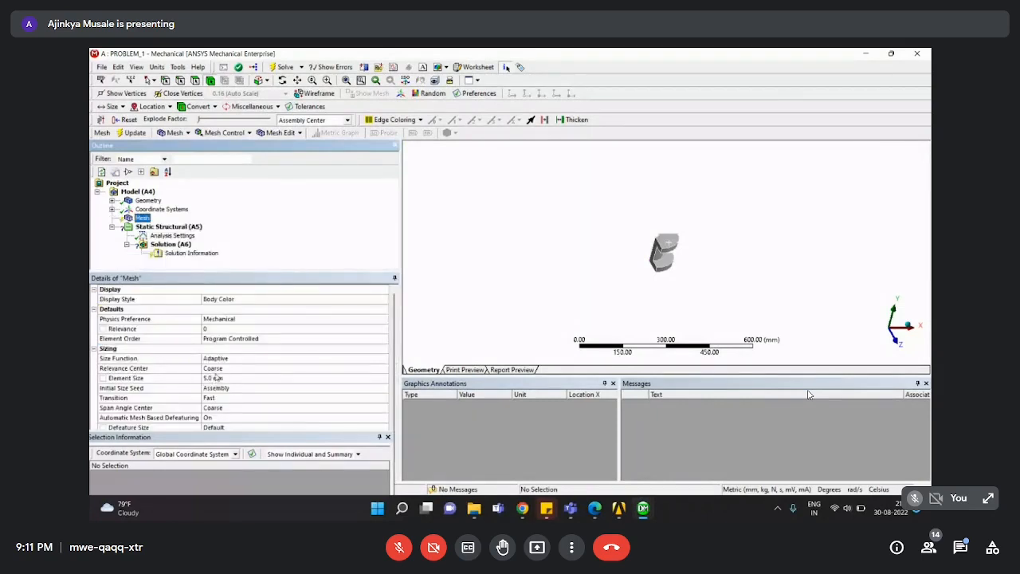
{"action": "right_click", "coordinate": [142, 218]}
{"action": "left_click", "coordinate": [175, 256]}
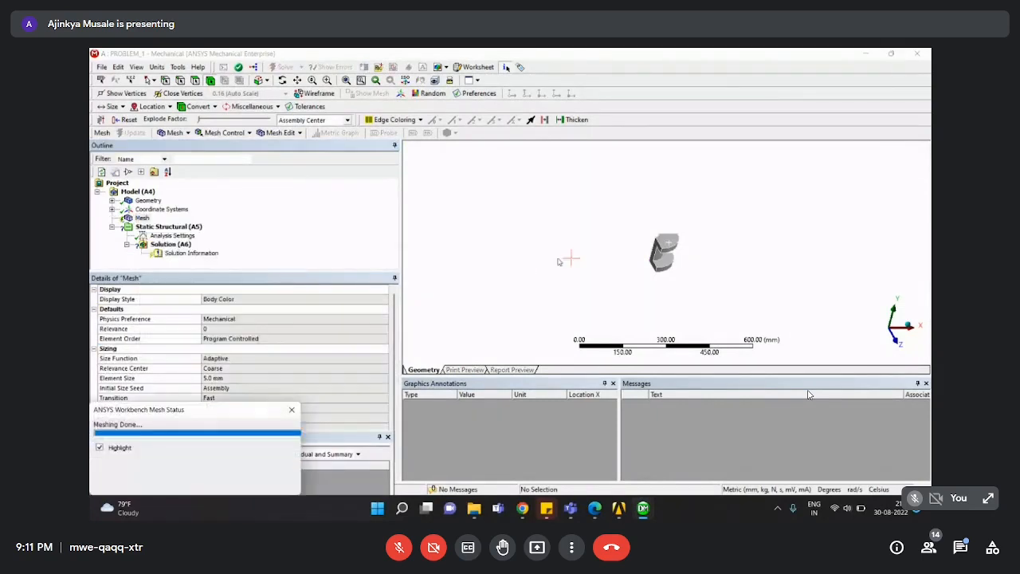
{"action": "right_click_drag", "start_coordinate": [644, 227], "coordinate": [679, 294]}
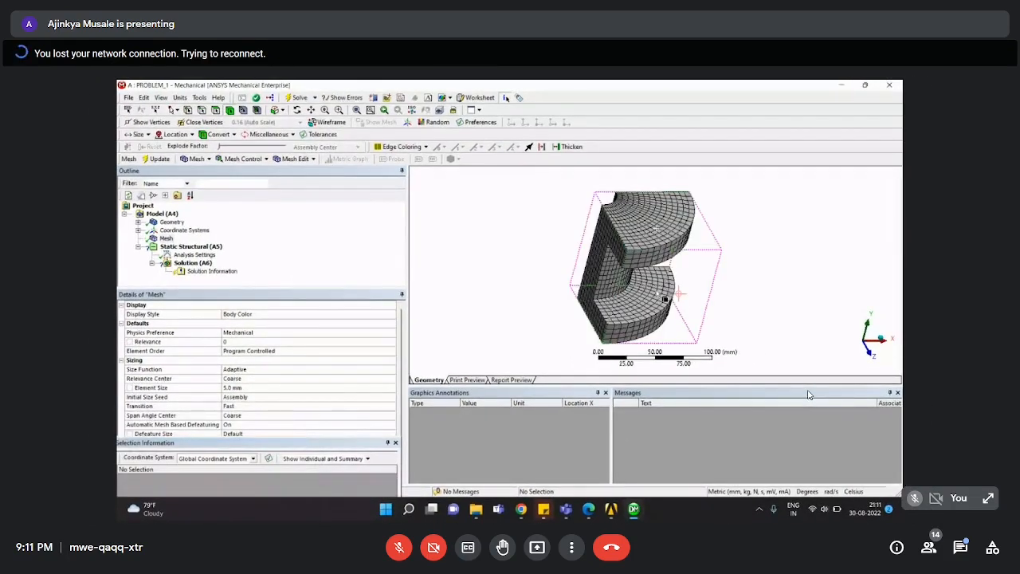
{"action": "middle_click_drag", "start_coordinate": [717, 289], "coordinate": [662, 257]}
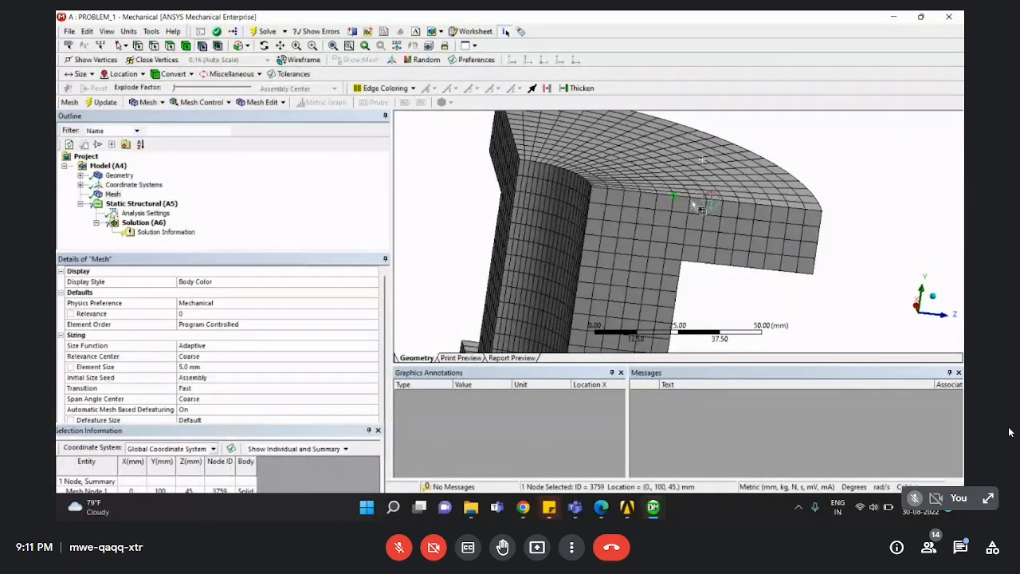
{"action": "key", "text": "Escape"}
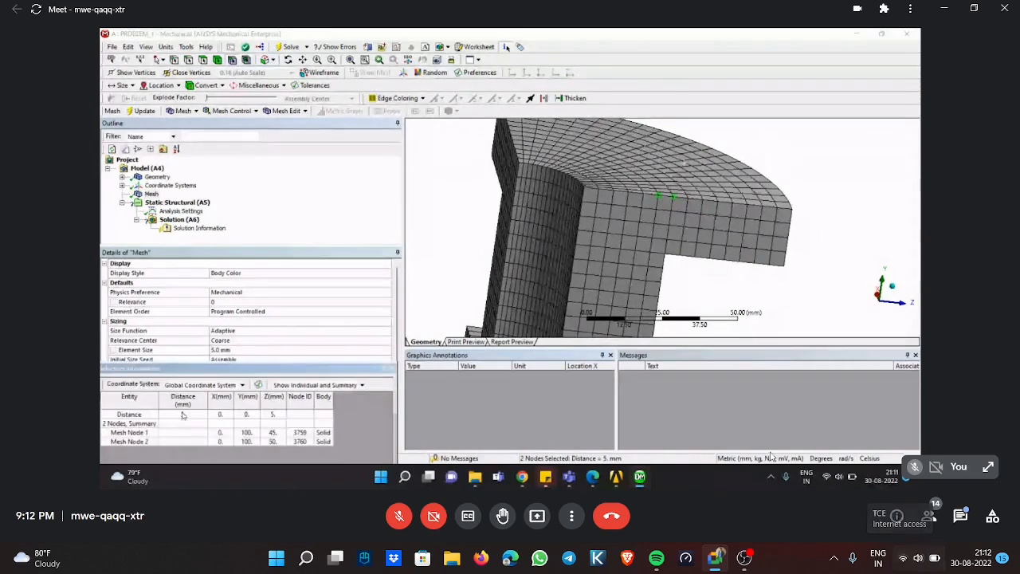
{"action": "double_click", "coordinate": [779, 341]}
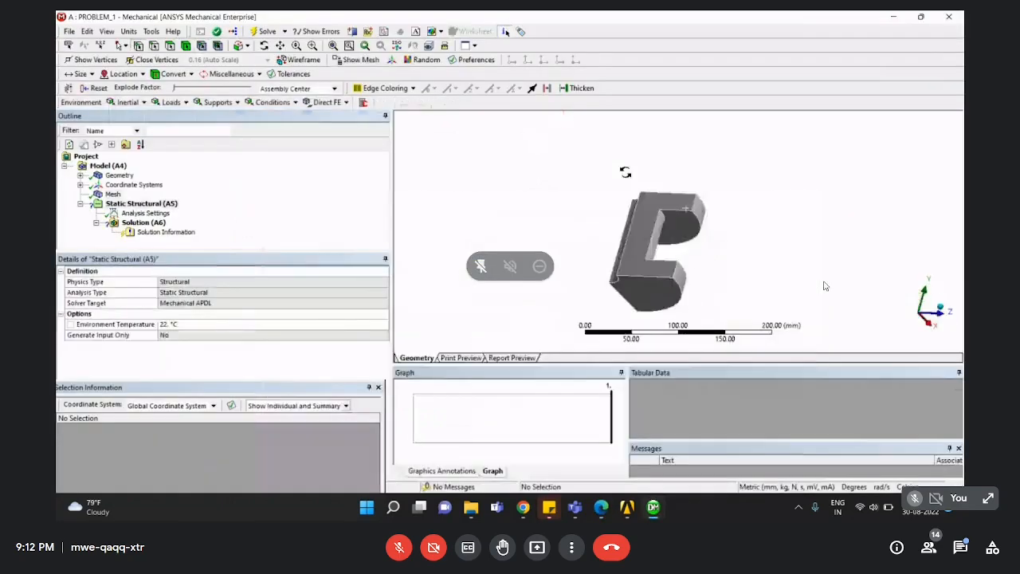
{"action": "key", "text": "Escape"}
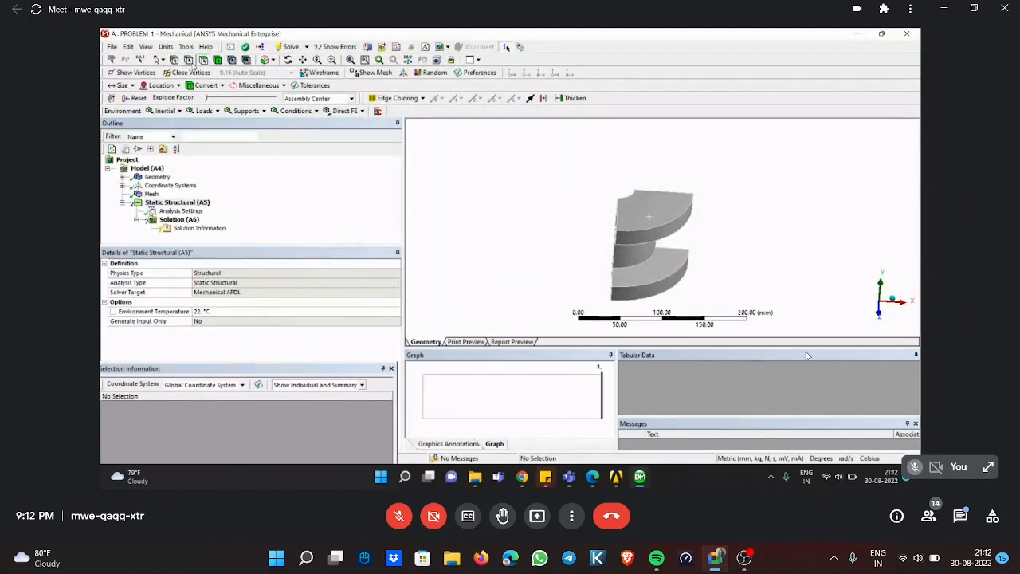
{"action": "double_click", "coordinate": [806, 355]}
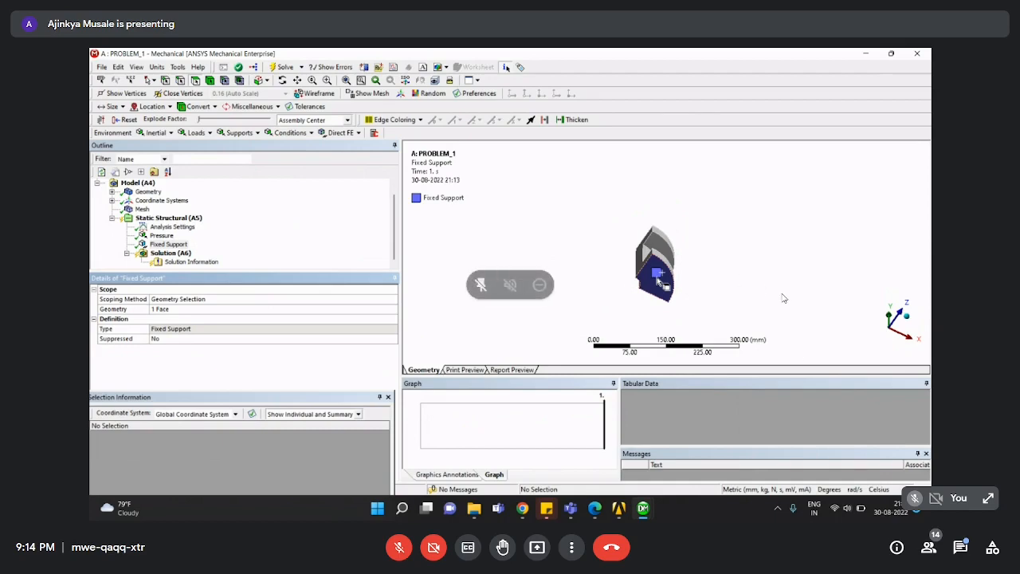
{"action": "key", "text": "Escape"}
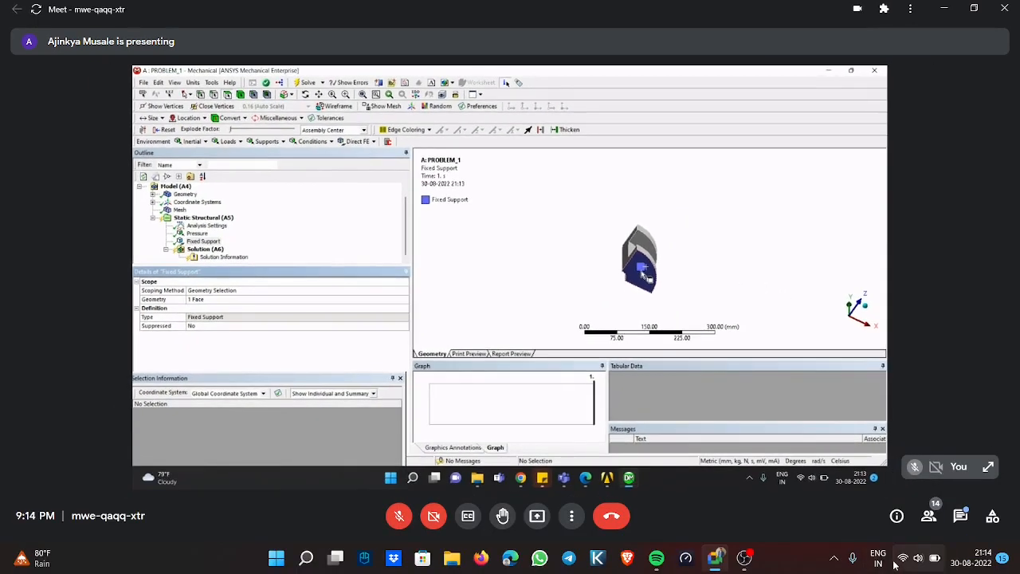
{"action": "left_click", "coordinate": [917, 558]}
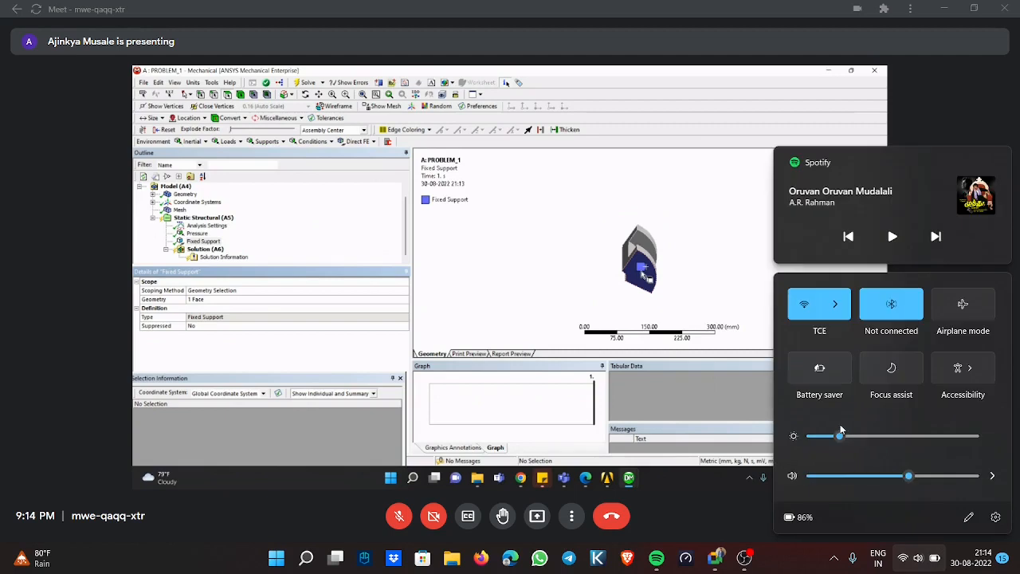
{"action": "double_click", "coordinate": [693, 307]}
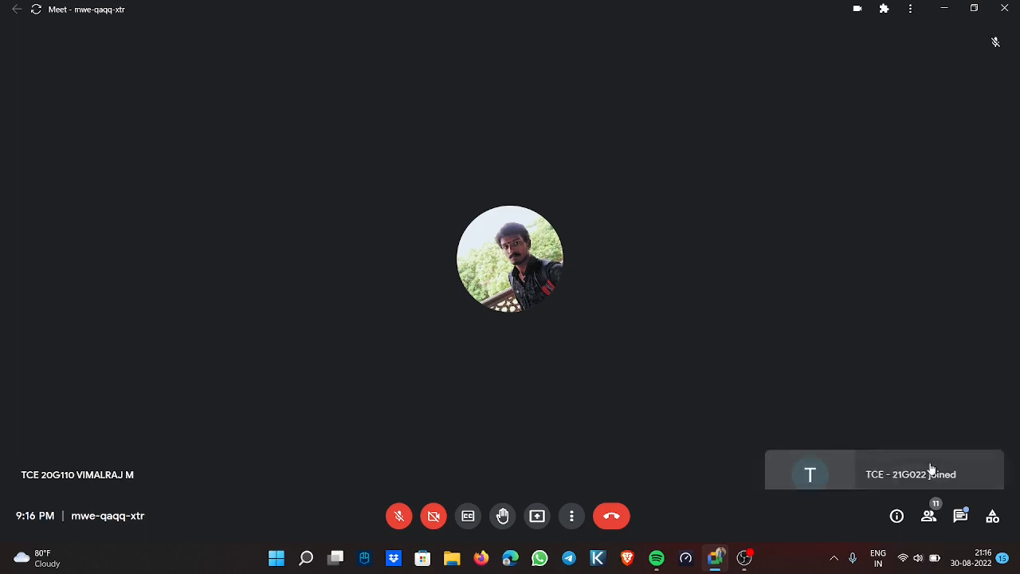
Send the in-call chat message "sir connection isb unstable think so ?" to everyone and close the chat.
{"action": "left_click", "coordinate": [959, 515]}
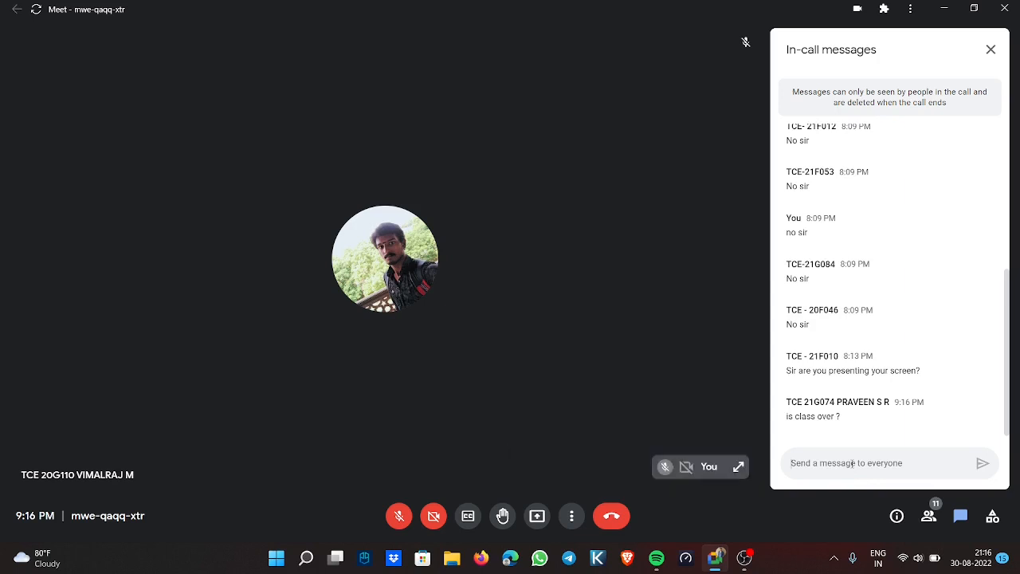
{"action": "type", "text": "sir conne"}
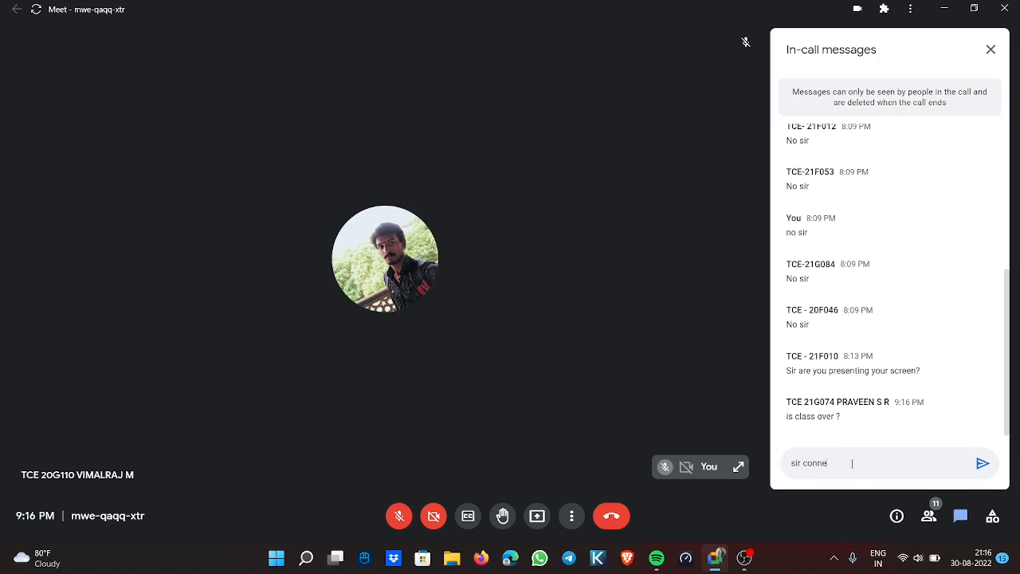
{"action": "type", "text": "ction"}
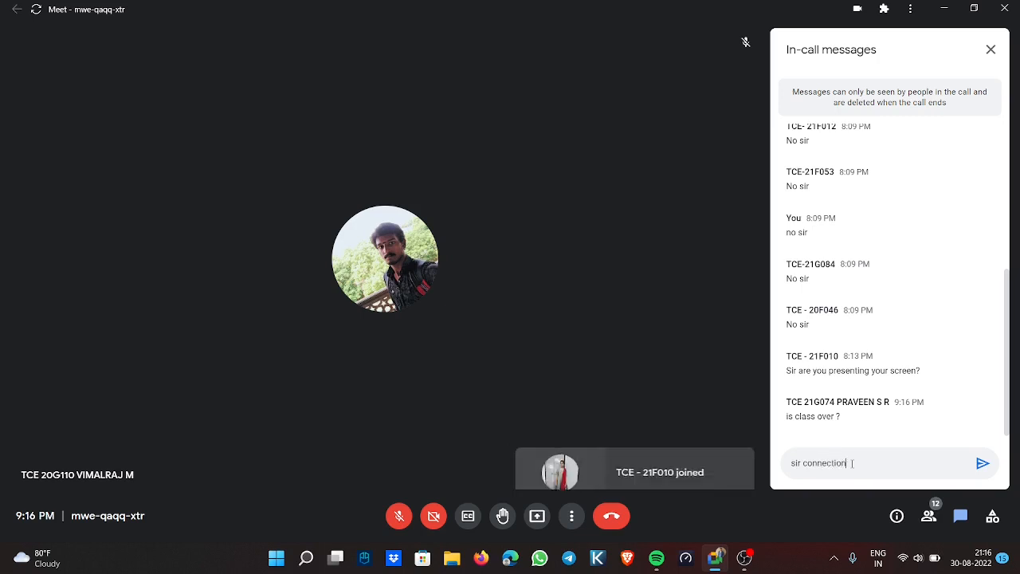
{"action": "type", "text": " isb "}
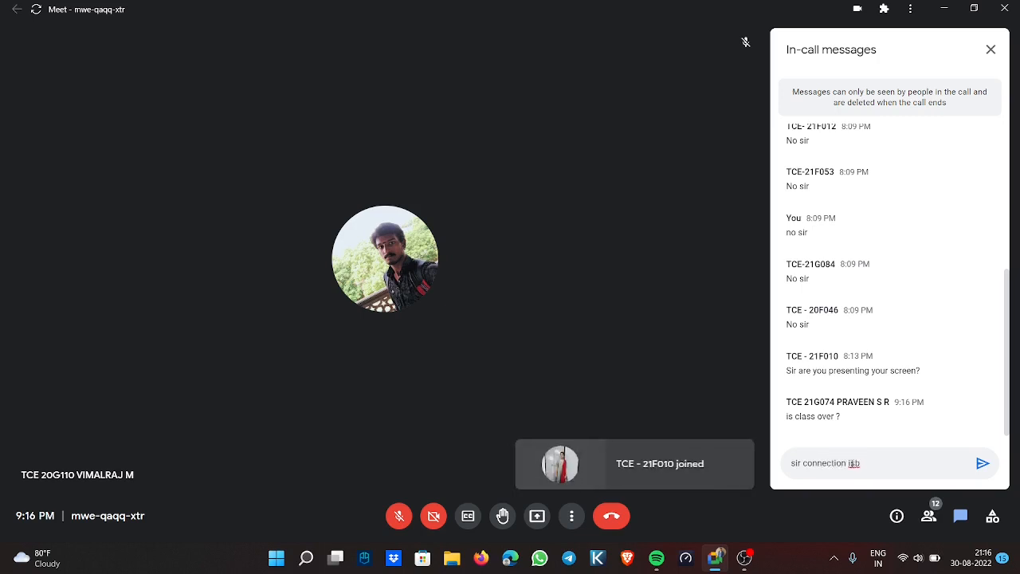
{"action": "type", "text": "unstabe"}
{"action": "key", "text": "BackSpace"}
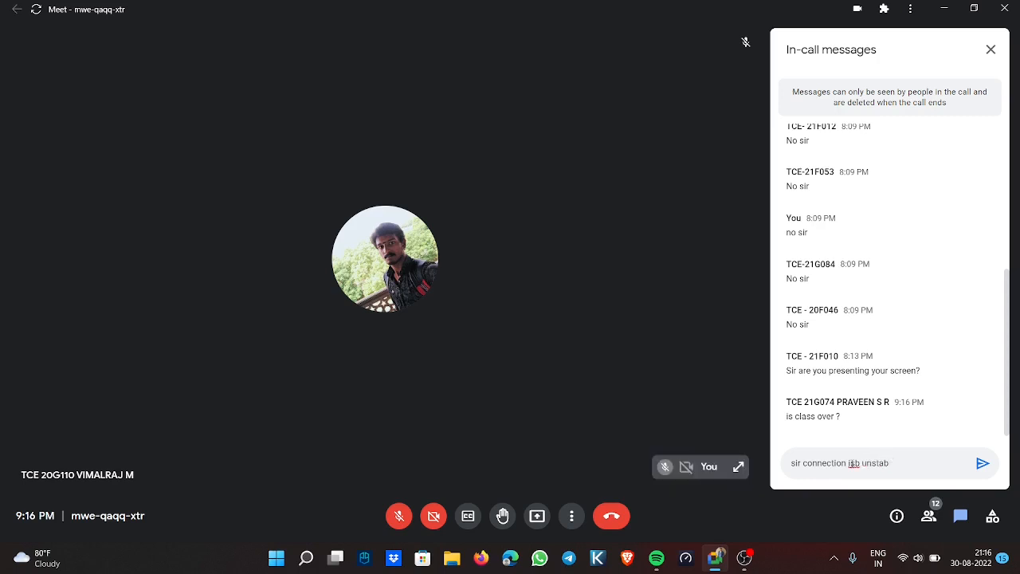
{"action": "type", "text": "le thib"}
{"action": "key", "text": "BackSpace"}
{"action": "type", "text": "nk so ?"}
{"action": "key", "text": "Return"}
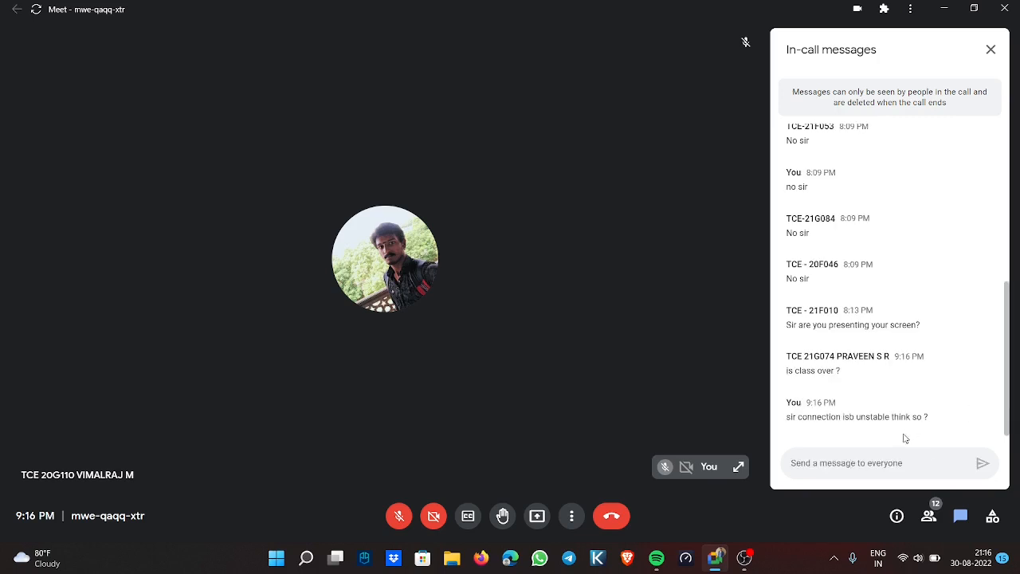
{"action": "left_click", "coordinate": [987, 49]}
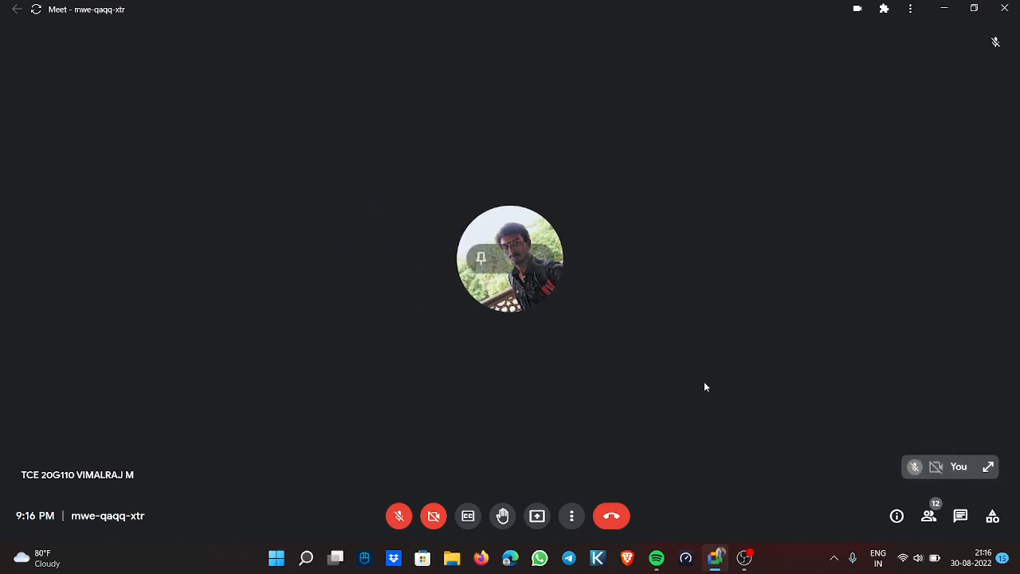
{"action": "mouse_move", "coordinate": [752, 567]}
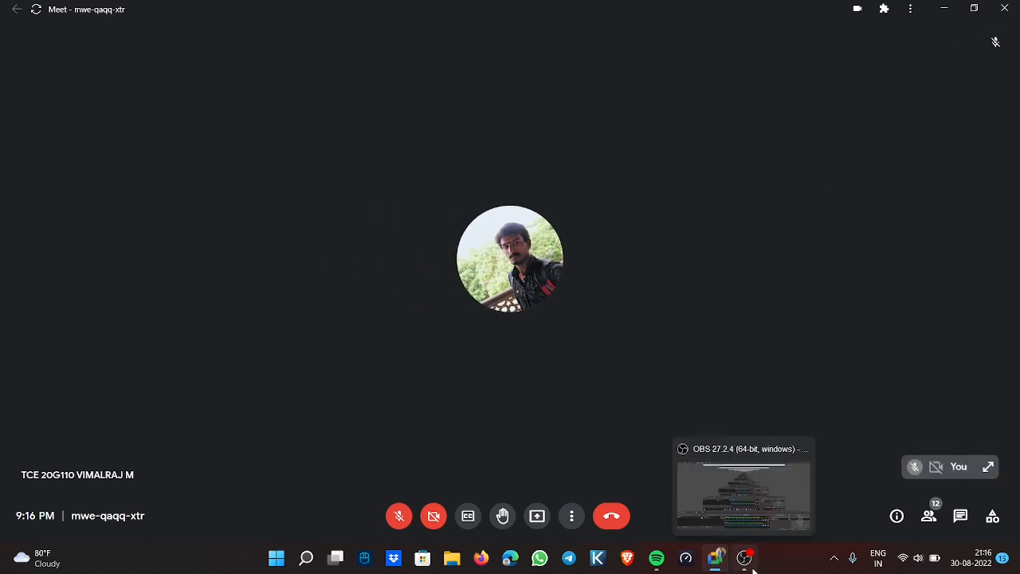
{"action": "left_click", "coordinate": [752, 567]}
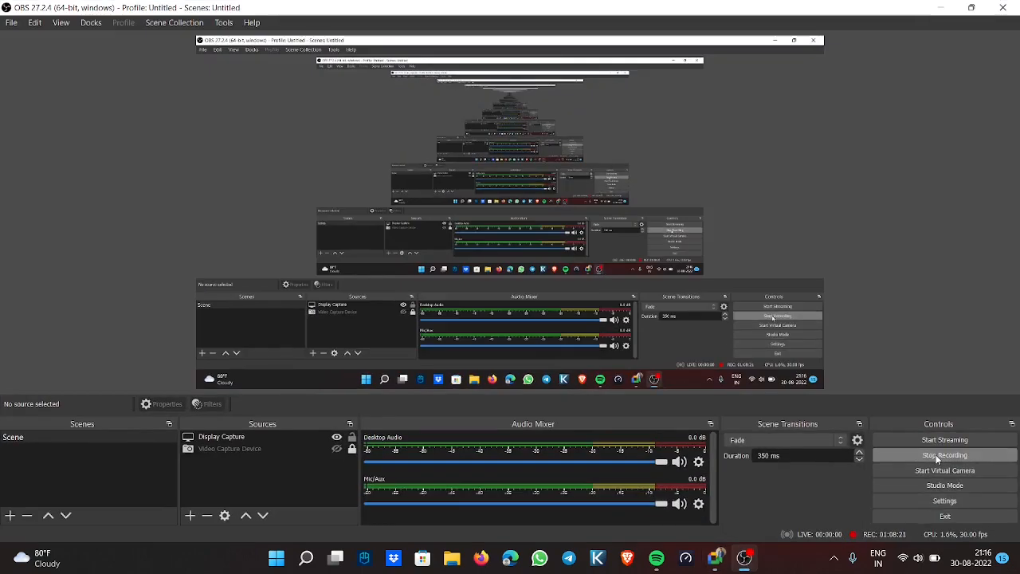
{"action": "left_click", "coordinate": [756, 562]}
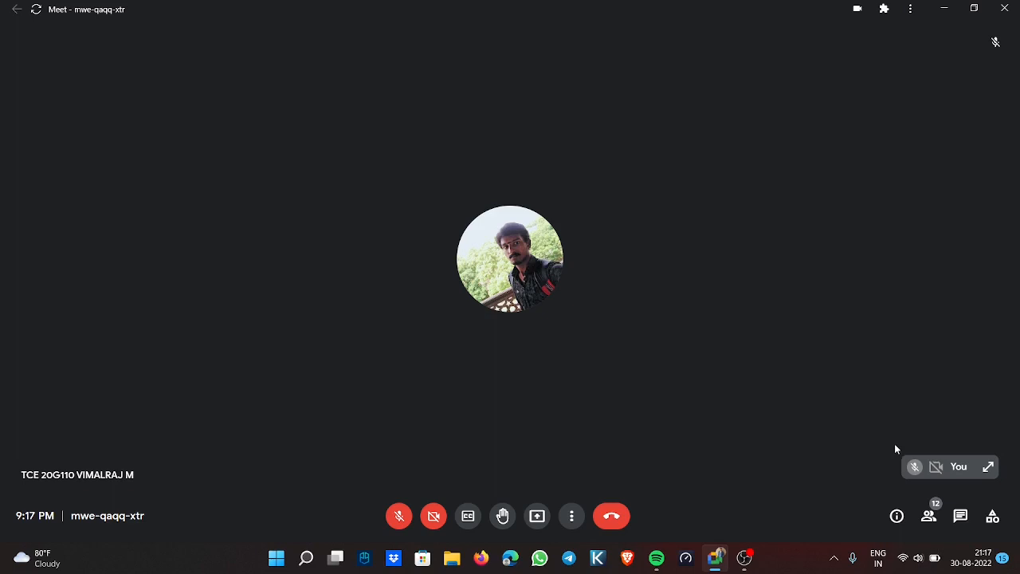
{"action": "key", "text": "ctrl+d"}
{"action": "left_click", "coordinate": [745, 558]}
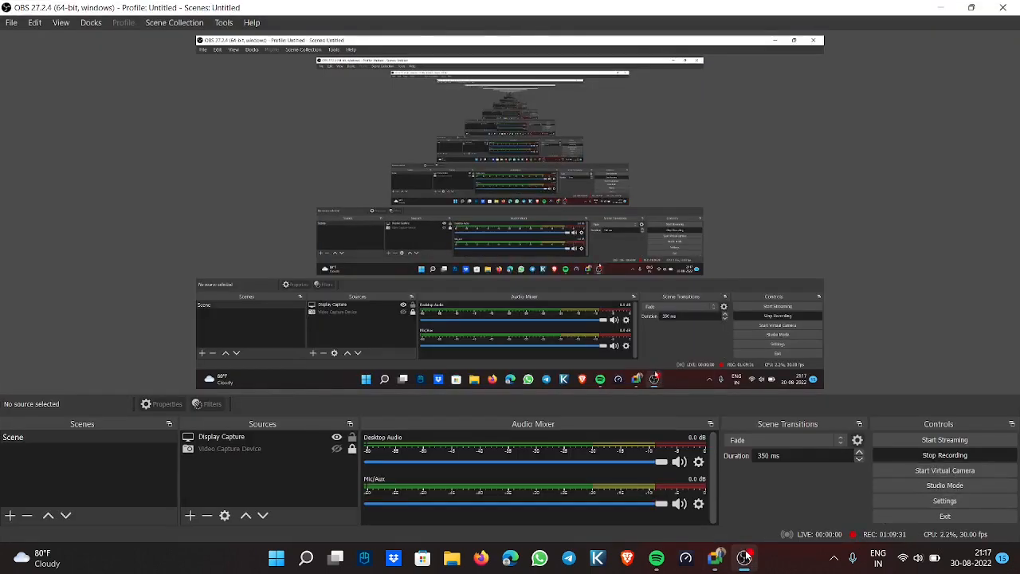
{"action": "mouse_move", "coordinate": [747, 560]}
{"action": "left_click", "coordinate": [920, 455]}
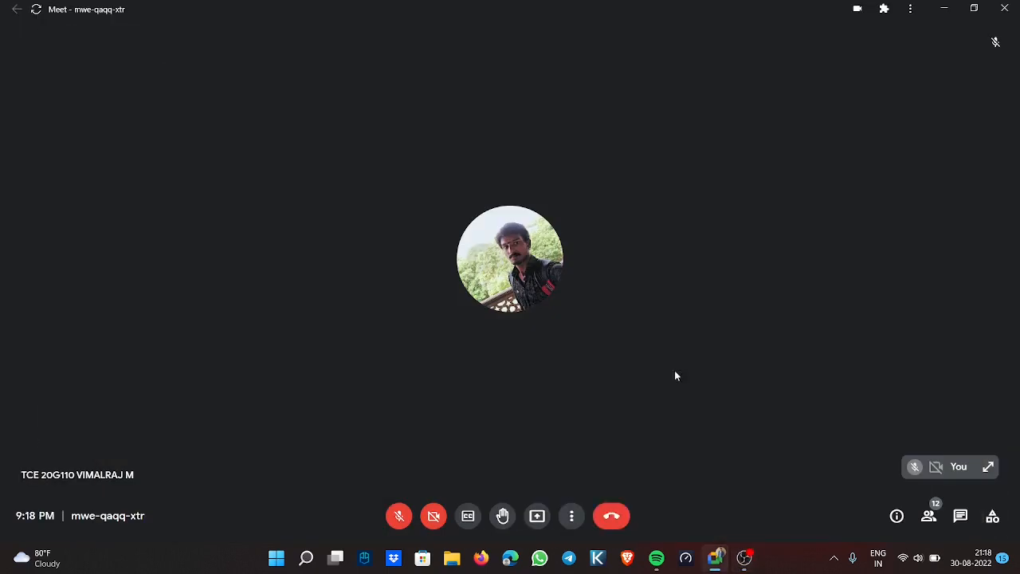
{"action": "mouse_move", "coordinate": [693, 346]}
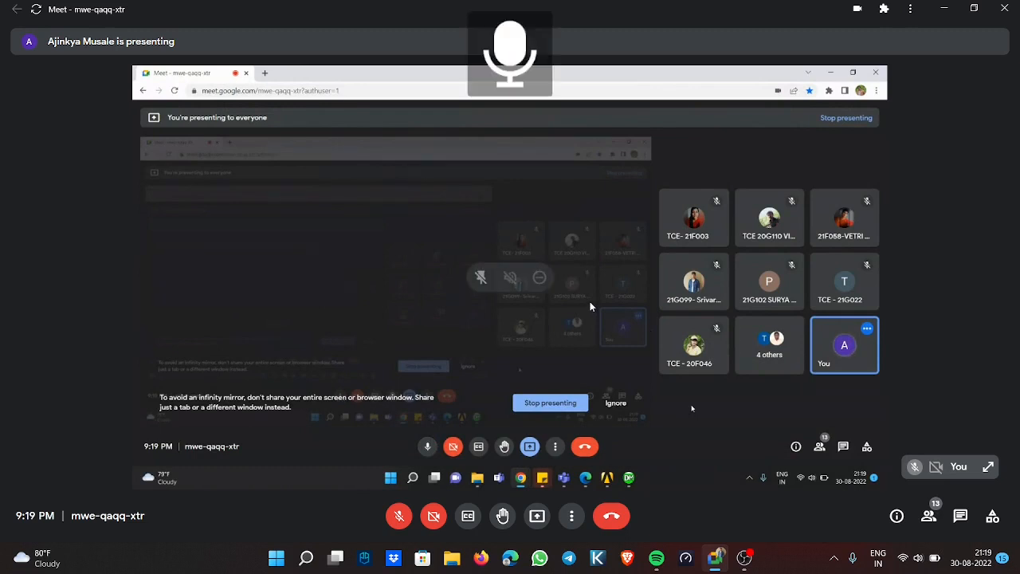
Unmute the call microphone briefly, mute it again, and raise the system volume.
{"action": "left_click", "coordinate": [396, 515]}
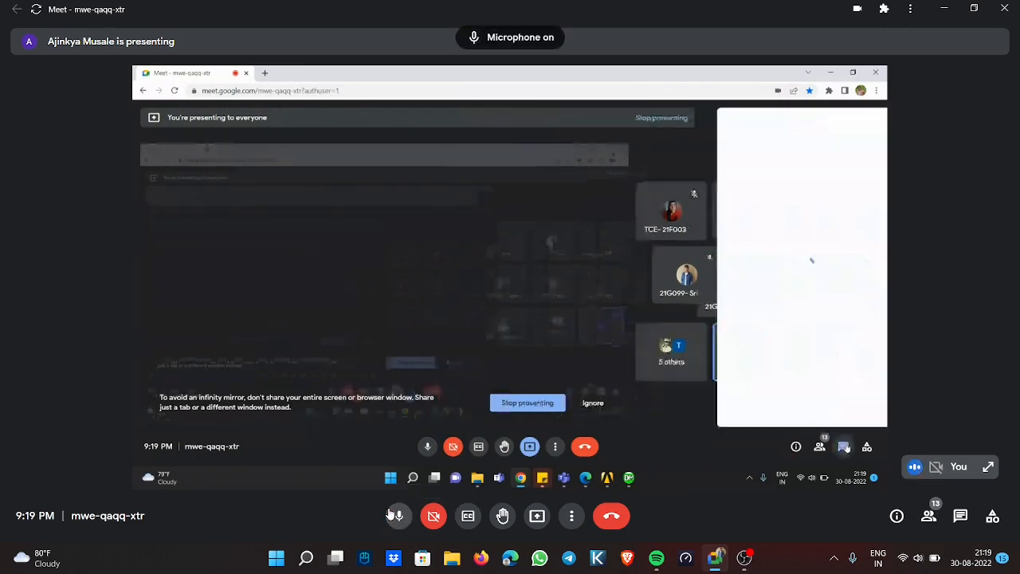
{"action": "left_click", "coordinate": [396, 515]}
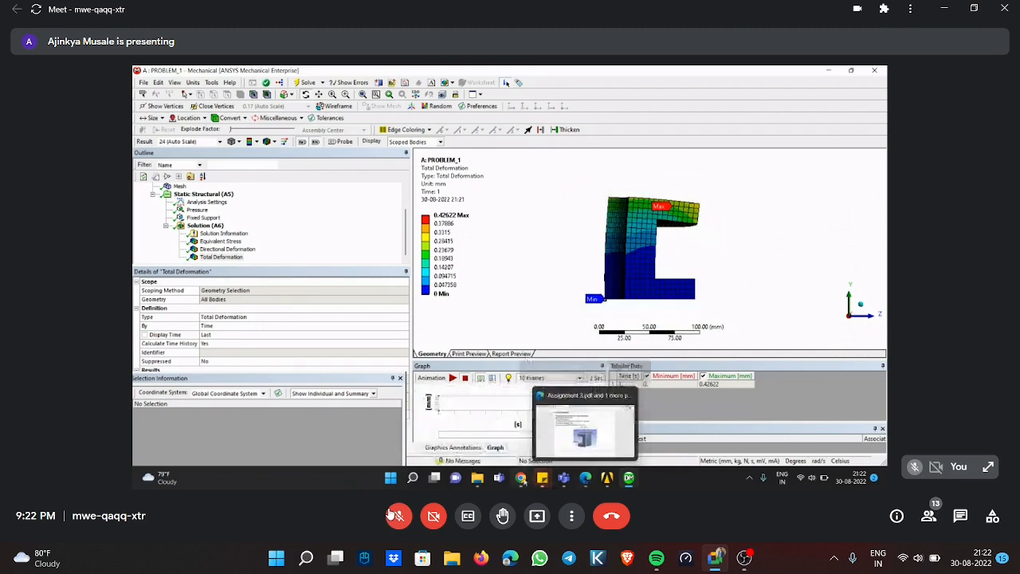
{"action": "key", "text": "XF86AudioRaiseVolume"}
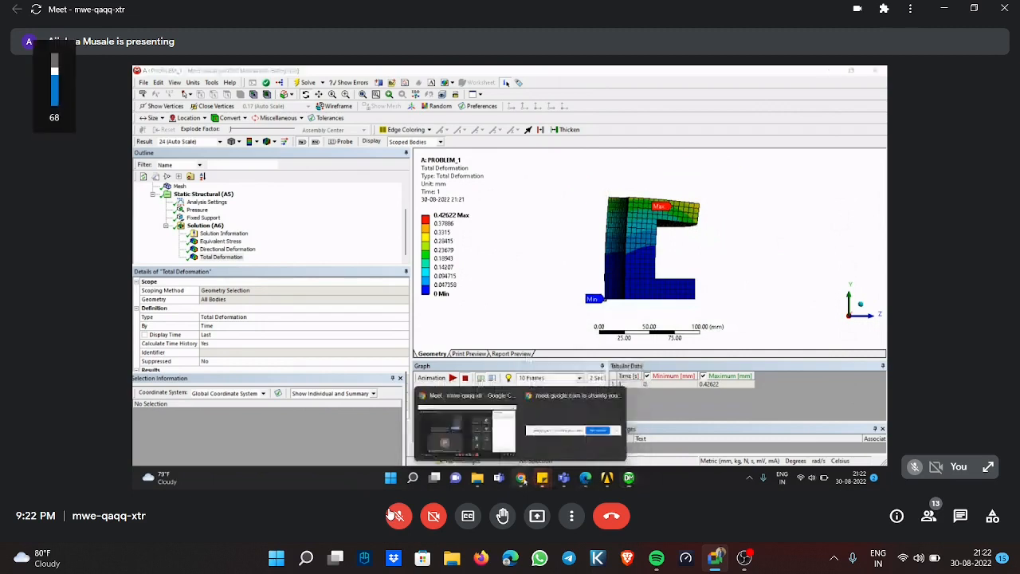
{"action": "key", "text": "XF86AudioRaiseVolume"}
{"action": "key", "text": "XF86AudioRaiseVolume"}
{"action": "key", "text": "XF86AudioRaiseVolume"}
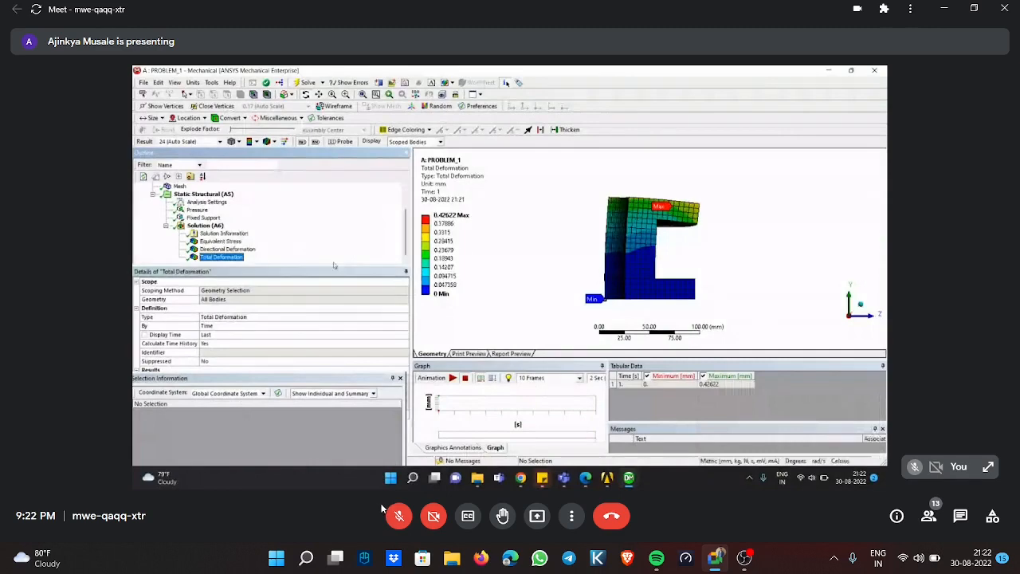
Review the stool's Total Deformation, Equivalent Stress and Directional Deformation result plots.
{"action": "double_click", "coordinate": [401, 431]}
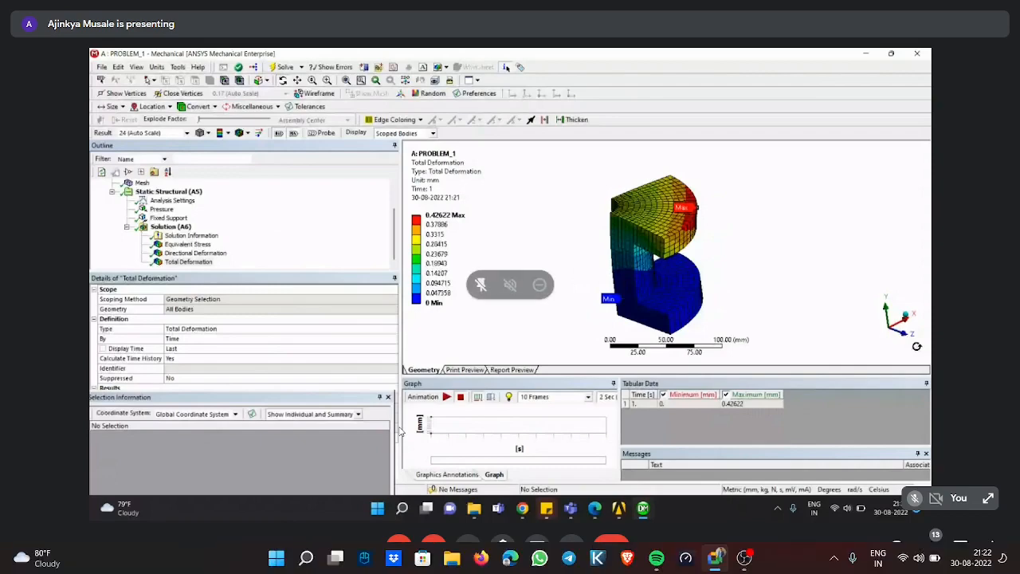
{"action": "key", "text": "Escape"}
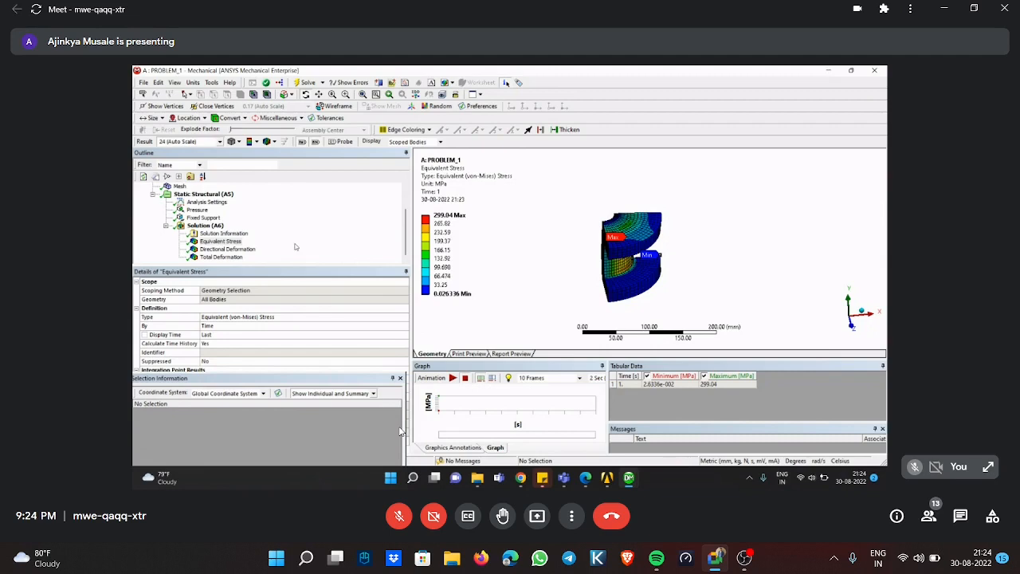
{"action": "left_click", "coordinate": [221, 240]}
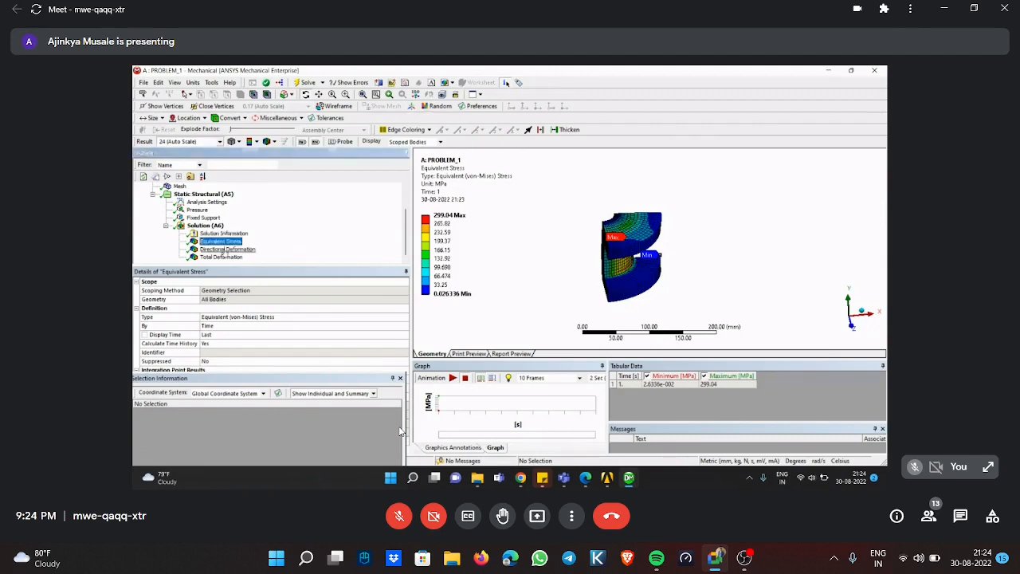
{"action": "left_click", "coordinate": [222, 256]}
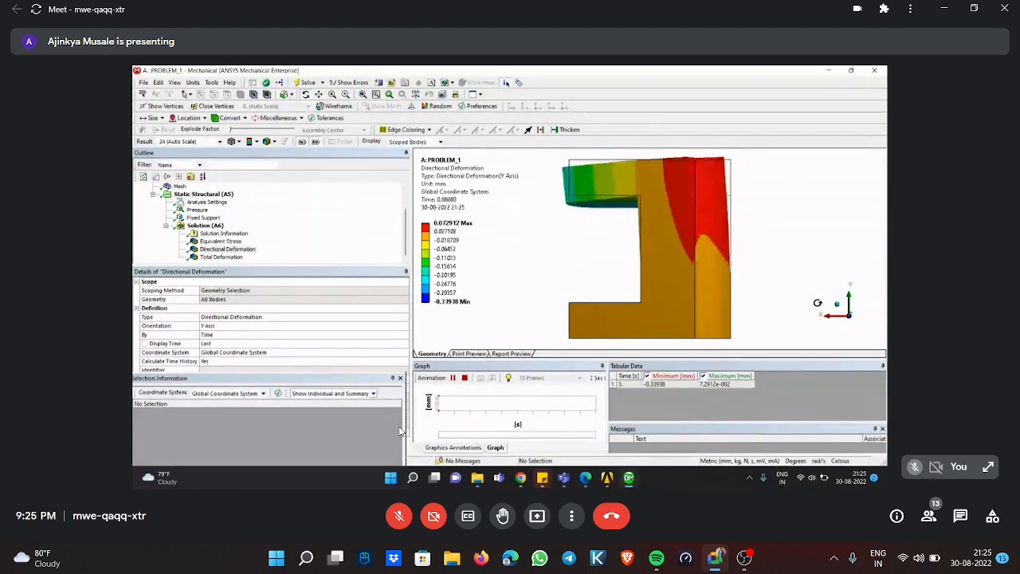
Animate the stool's Y-axis Directional Deformation at true scale and examine the model's movement.
{"action": "double_click", "coordinate": [361, 397]}
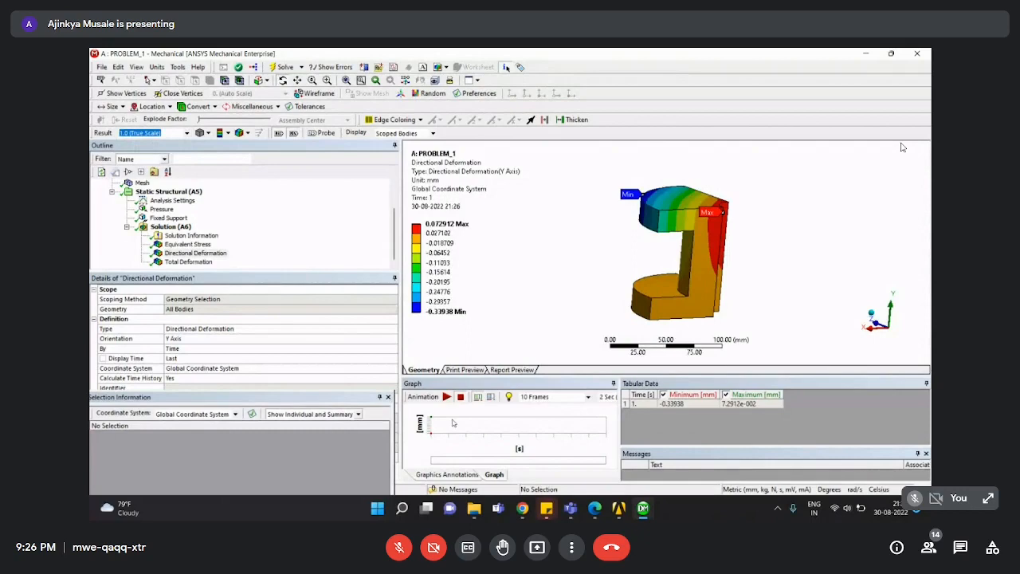
{"action": "left_click", "coordinate": [446, 396]}
{"action": "left_click_drag", "start_coordinate": [626, 183], "coordinate": [687, 247]}
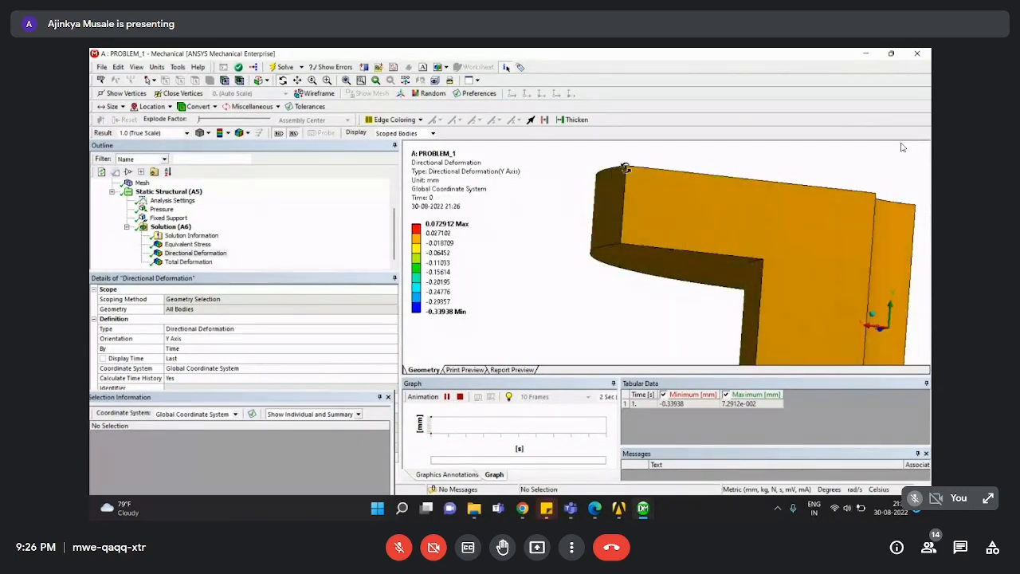
{"action": "scroll", "coordinate": [625, 167], "scroll_direction": "down", "scroll_amount": 5}
{"action": "middle_click_drag", "start_coordinate": [656, 200], "coordinate": [661, 263]}
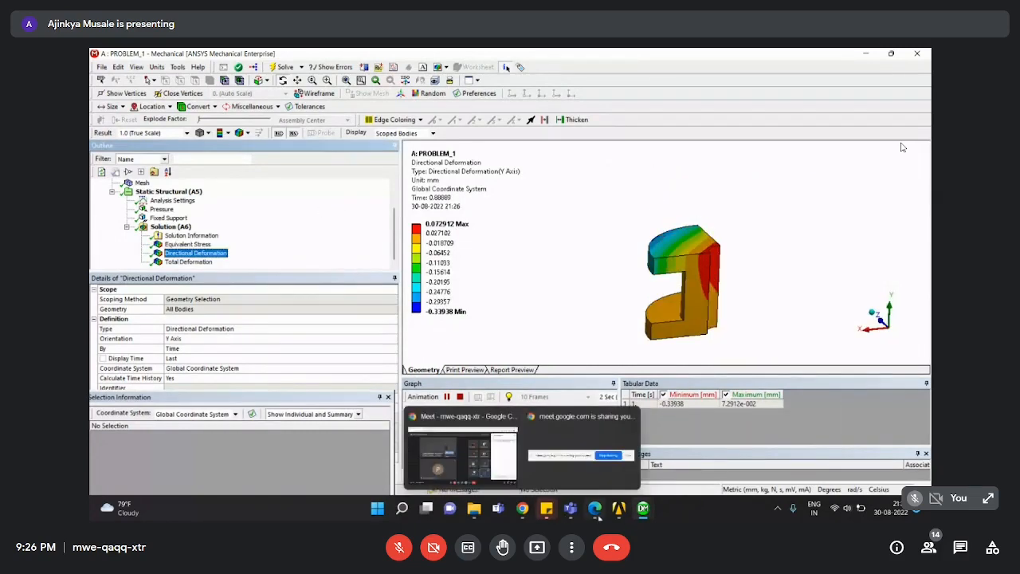
Check the Workbench project schematic, return to the Directional Deformation result in Mechanical, and go back to the schematic.
{"action": "mouse_move", "coordinate": [619, 510]}
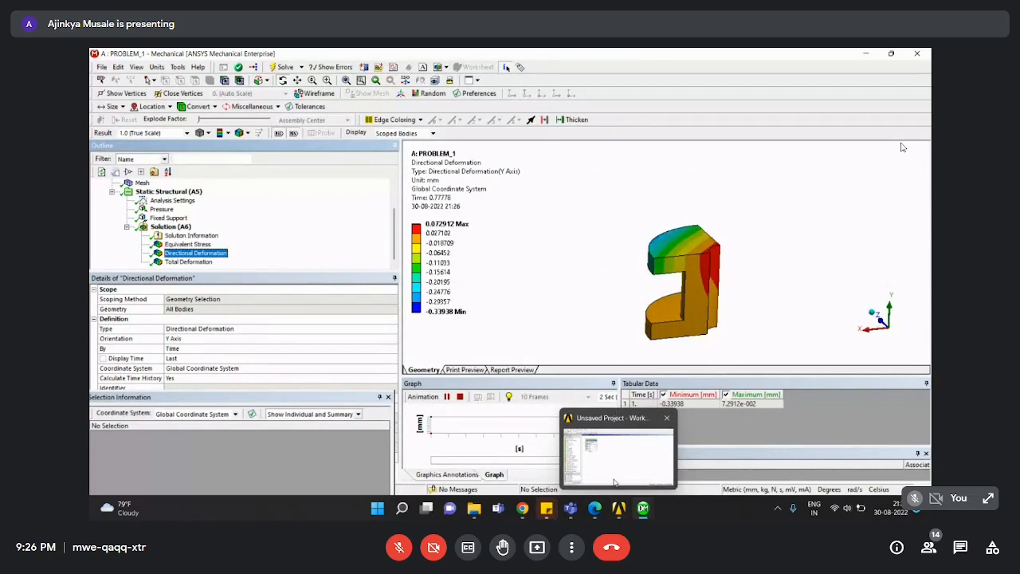
{"action": "left_click", "coordinate": [613, 476]}
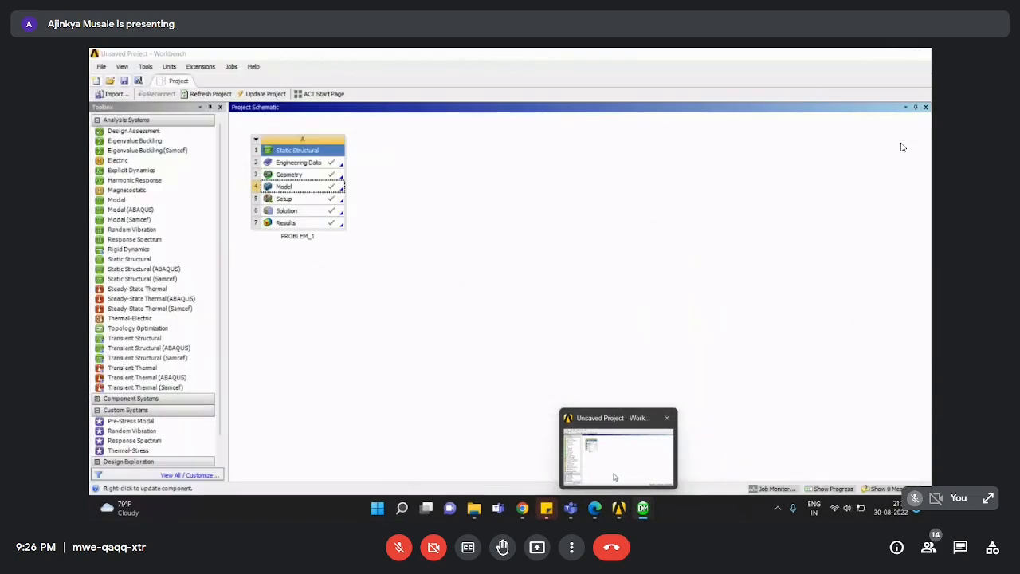
{"action": "left_click", "coordinate": [642, 513]}
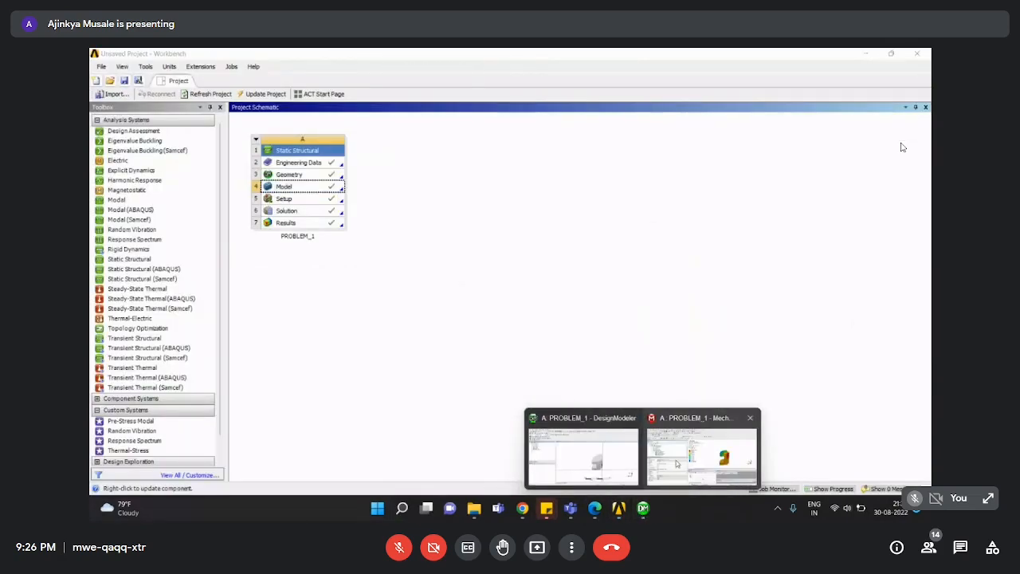
{"action": "left_click", "coordinate": [675, 464]}
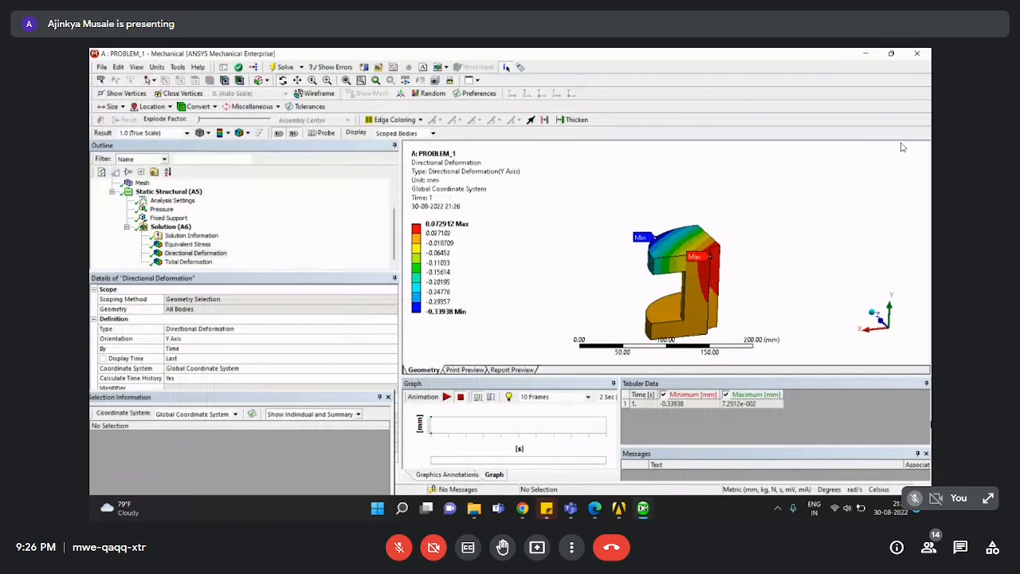
{"action": "key", "text": "alt+Tab"}
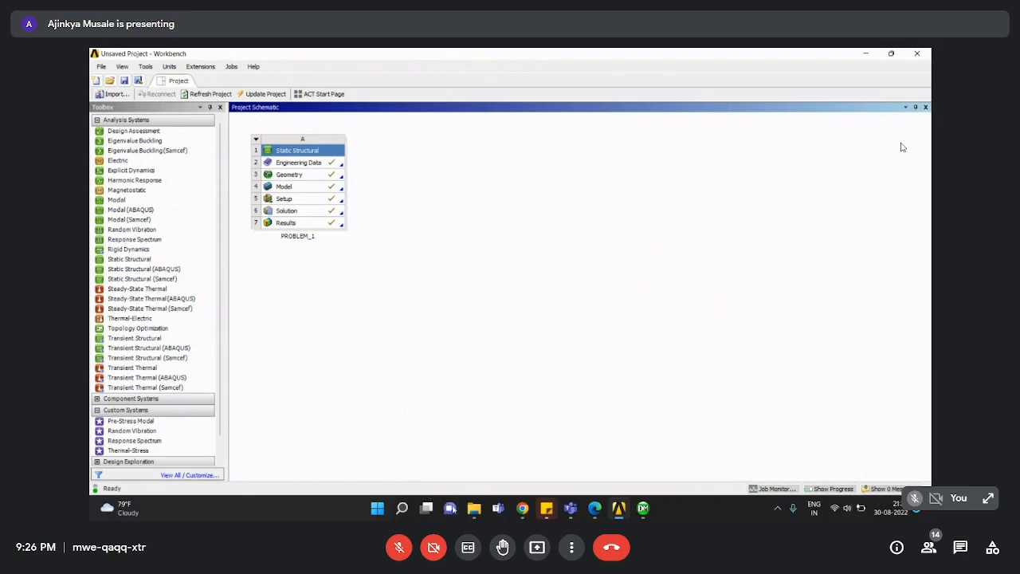
Switch to the Google Meet call window and show its list of participants.
{"action": "left_click", "coordinate": [523, 512]}
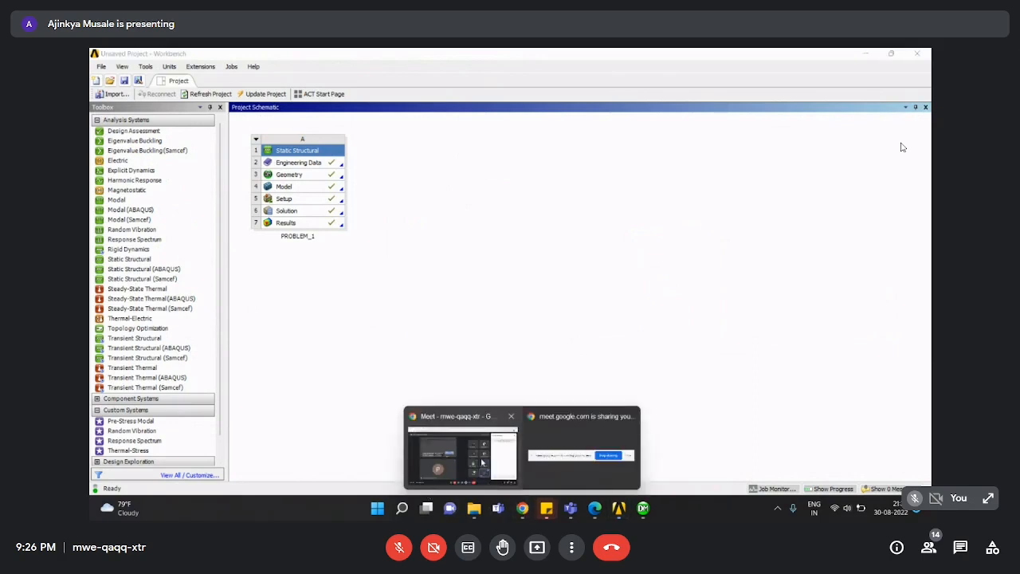
{"action": "left_click", "coordinate": [481, 462]}
{"action": "right_click", "coordinate": [189, 441]}
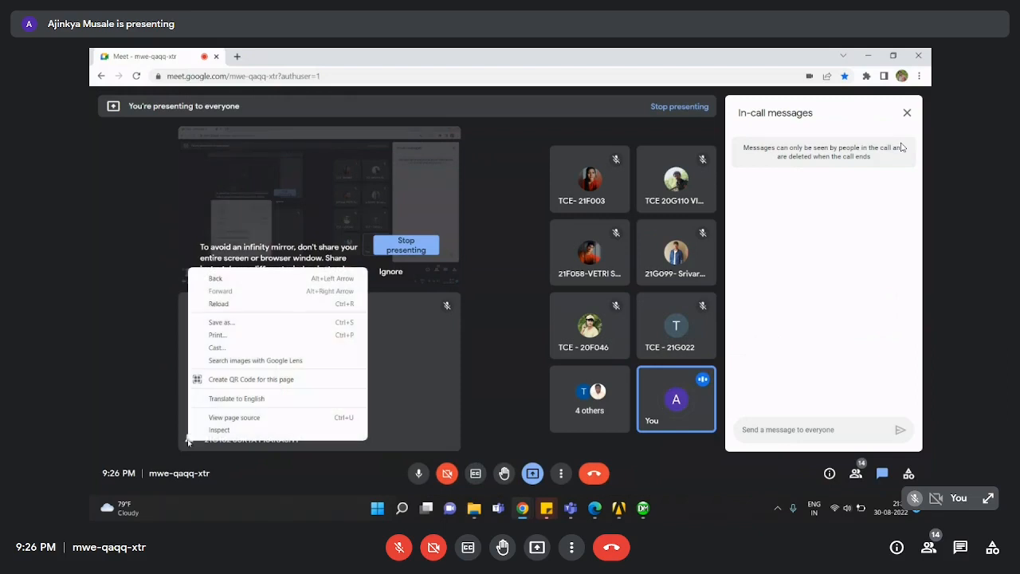
{"action": "left_click", "coordinate": [759, 257]}
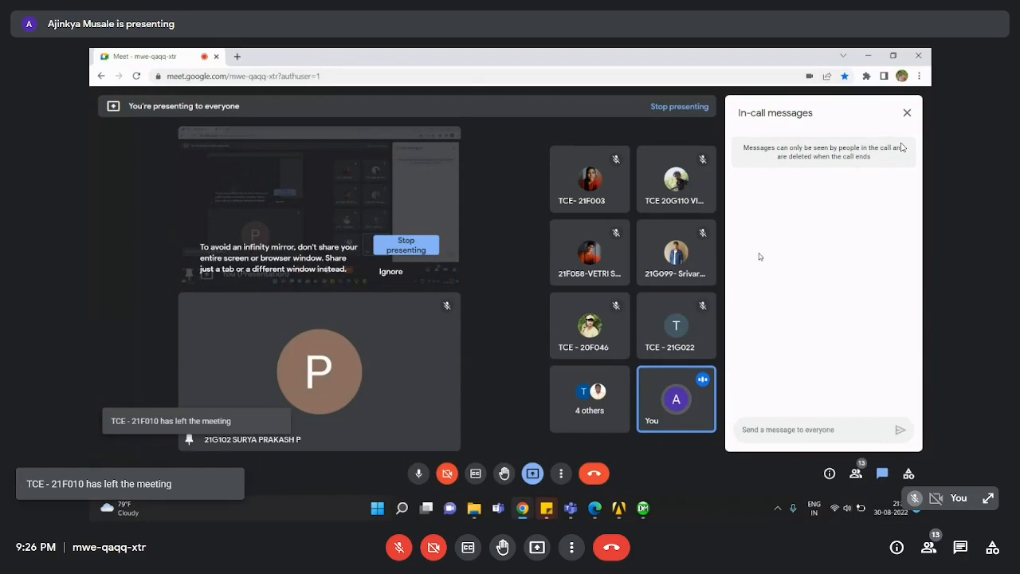
{"action": "key", "text": "ctrl+alt+p"}
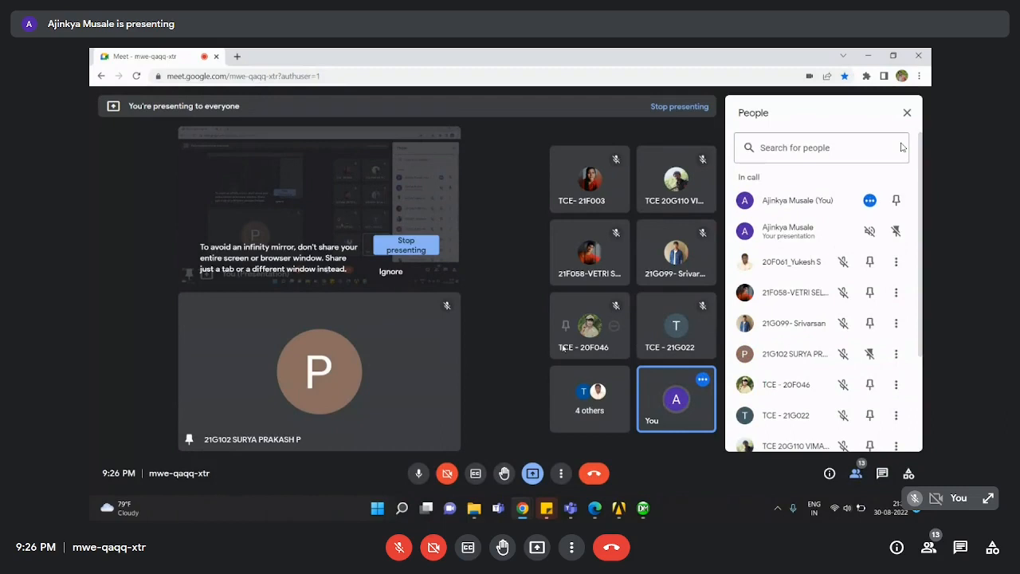
Dismiss the infinity mirror warning and replace the participants pinned beside the presentation with a different participant.
{"action": "left_click", "coordinate": [565, 328]}
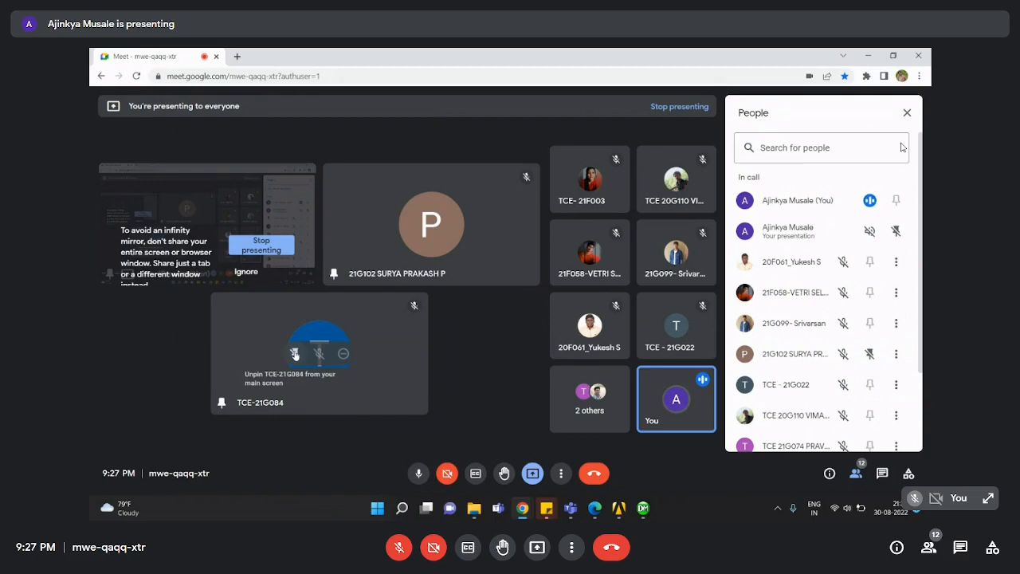
{"action": "left_click", "coordinate": [248, 274]}
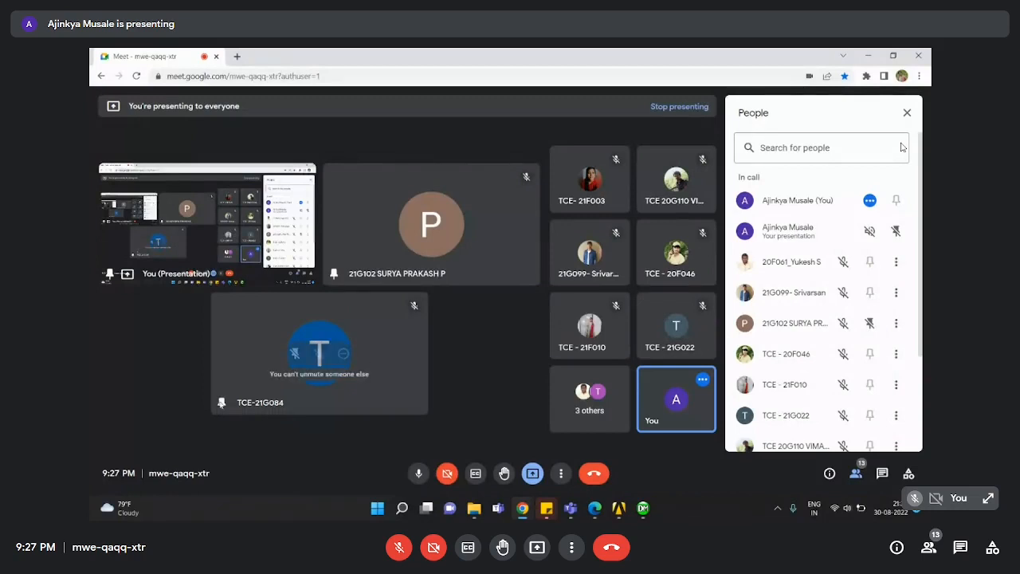
{"action": "right_click", "coordinate": [220, 404]}
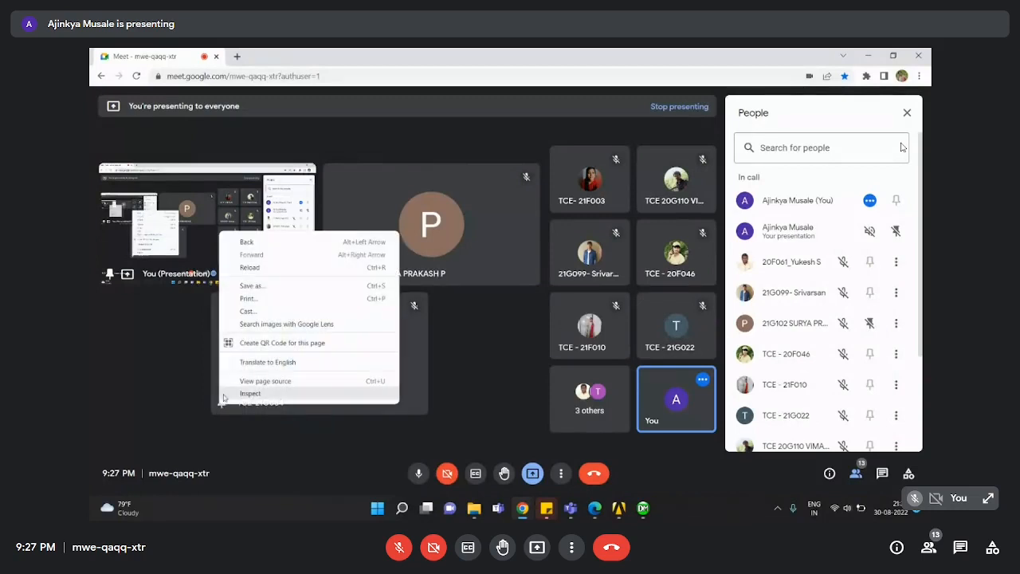
{"action": "left_click", "coordinate": [202, 310]}
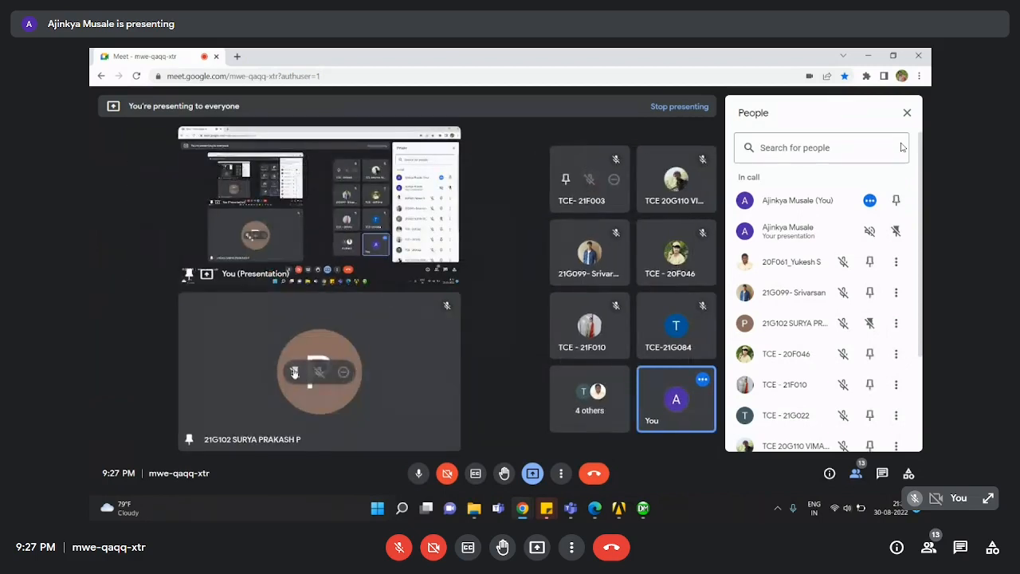
{"action": "right_click", "coordinate": [294, 372]}
{"action": "left_click", "coordinate": [293, 371]}
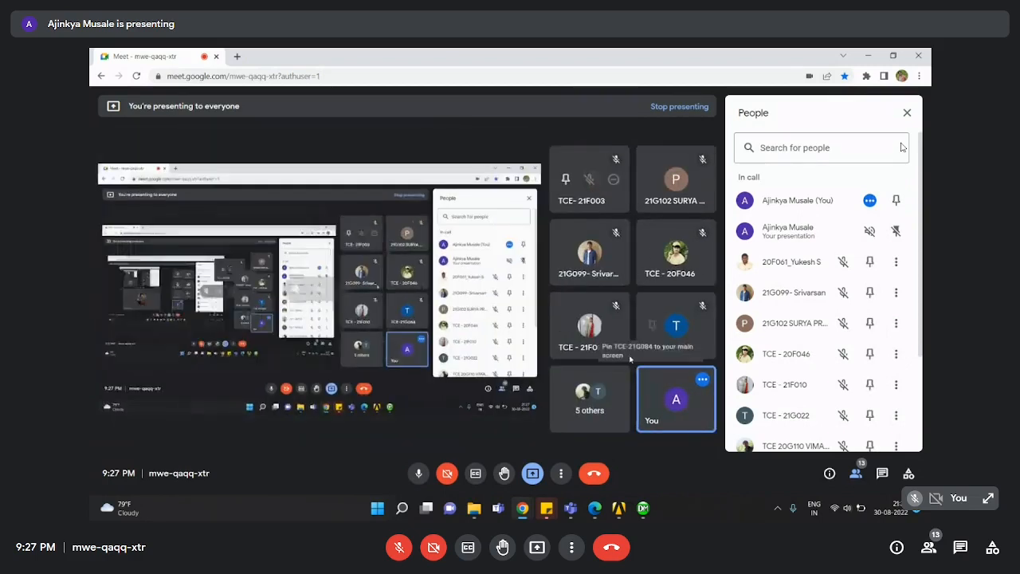
{"action": "left_click", "coordinate": [565, 252]}
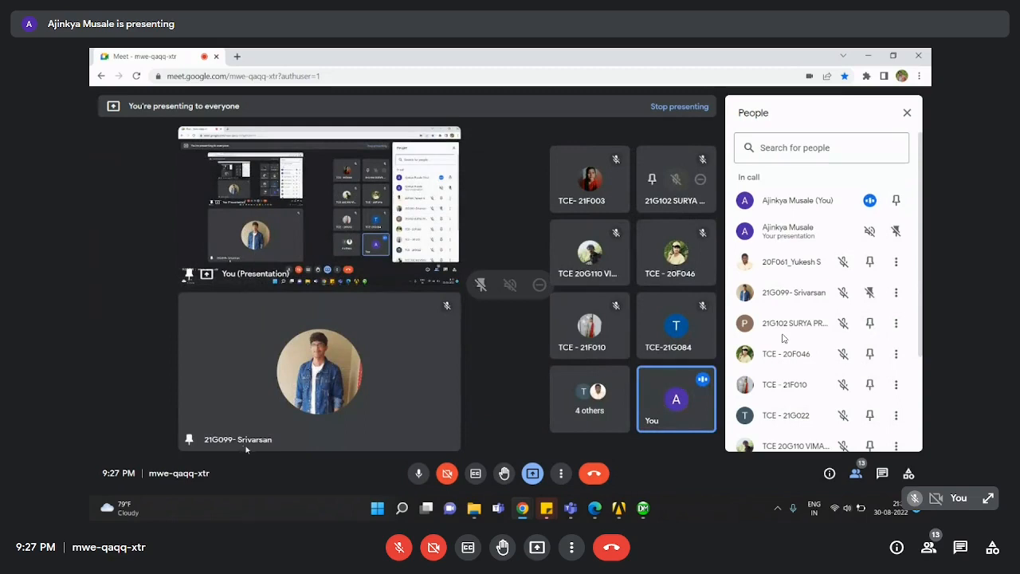
Dismiss the system-muted microphone notice, closing its help page, and unmute the call microphone.
{"action": "left_click", "coordinate": [399, 550]}
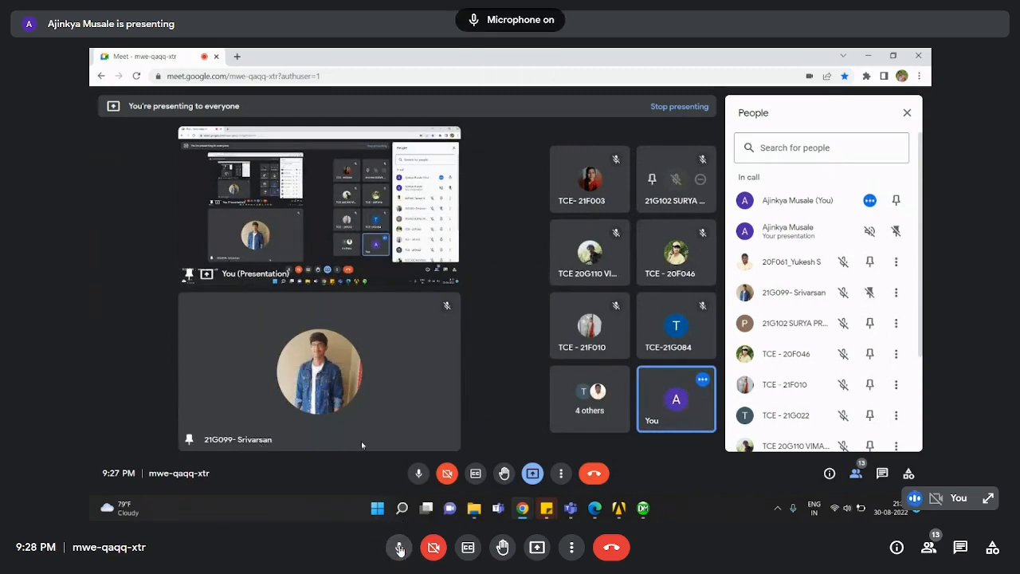
{"action": "left_click", "coordinate": [400, 549]}
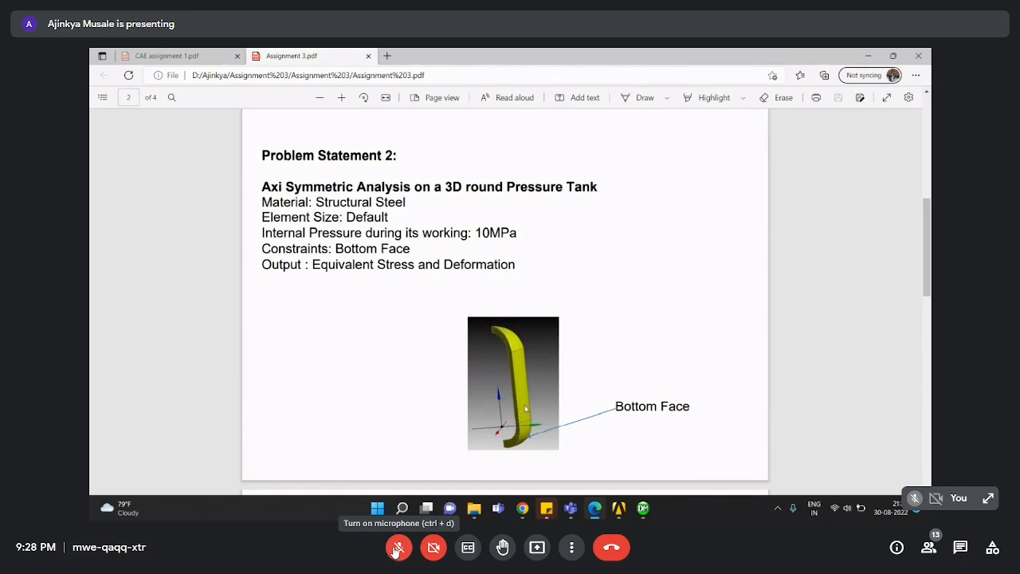
{"action": "left_click", "coordinate": [397, 548]}
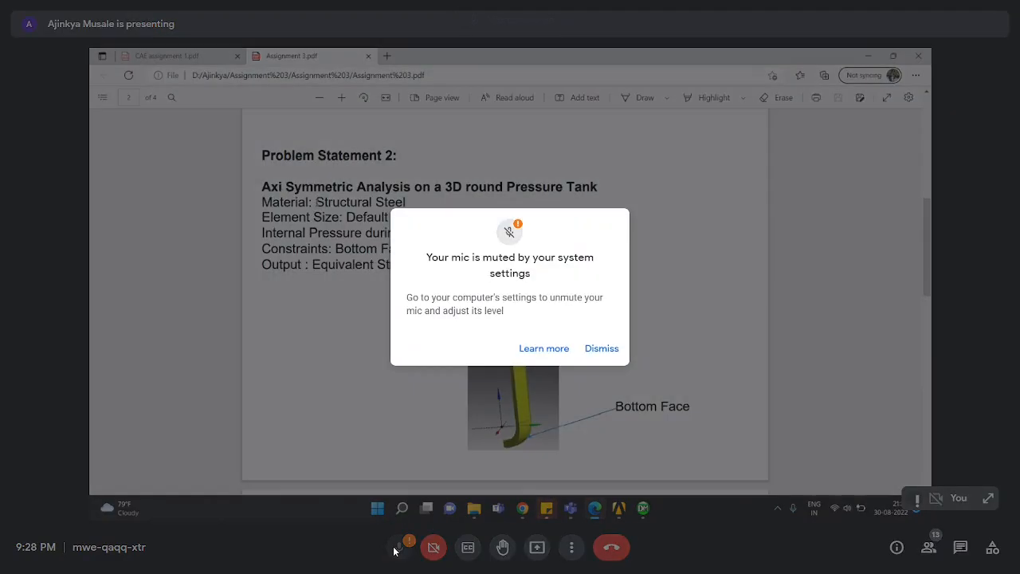
{"action": "left_click", "coordinate": [545, 349]}
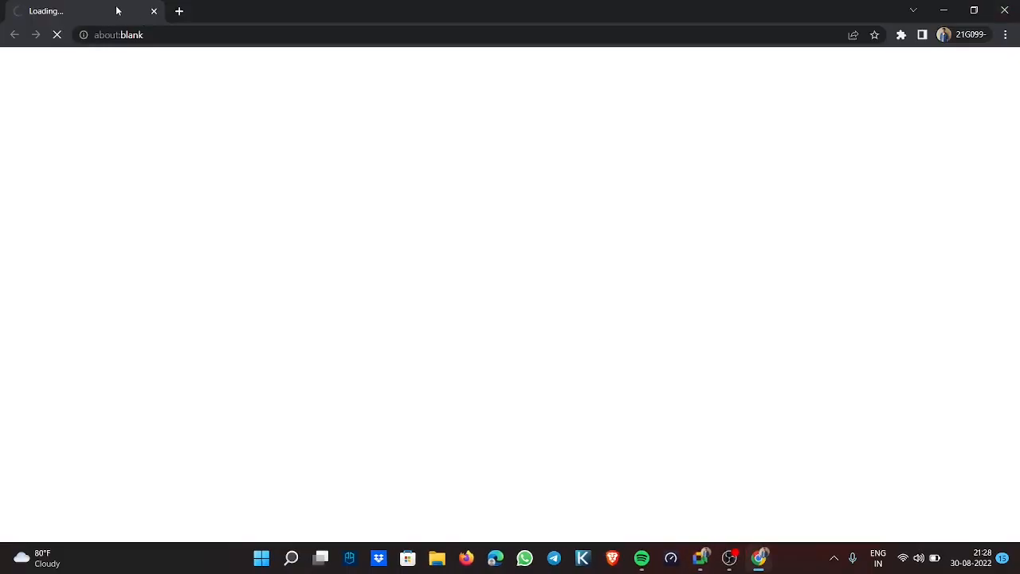
{"action": "left_click", "coordinate": [153, 12]}
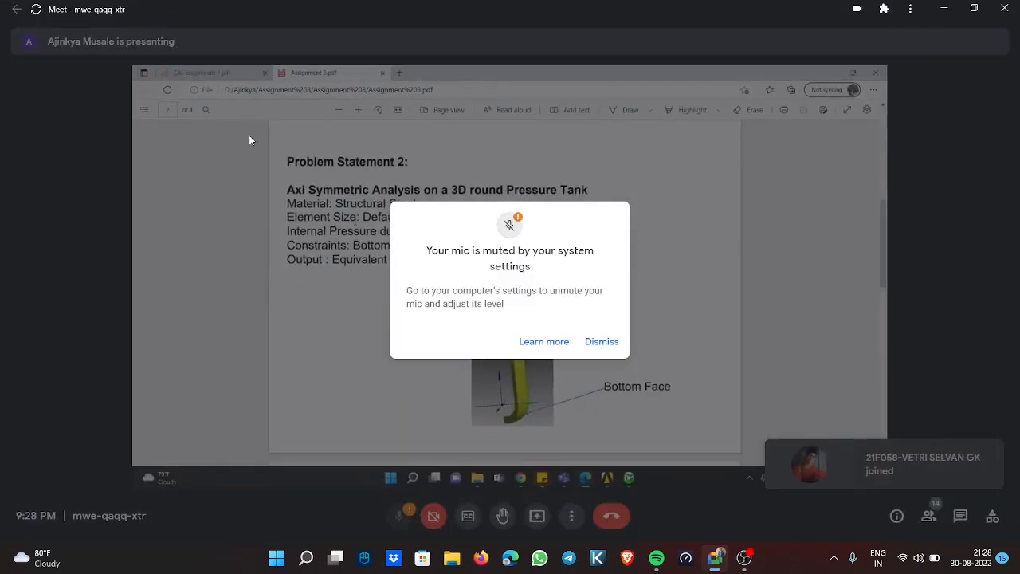
{"action": "left_click", "coordinate": [589, 341]}
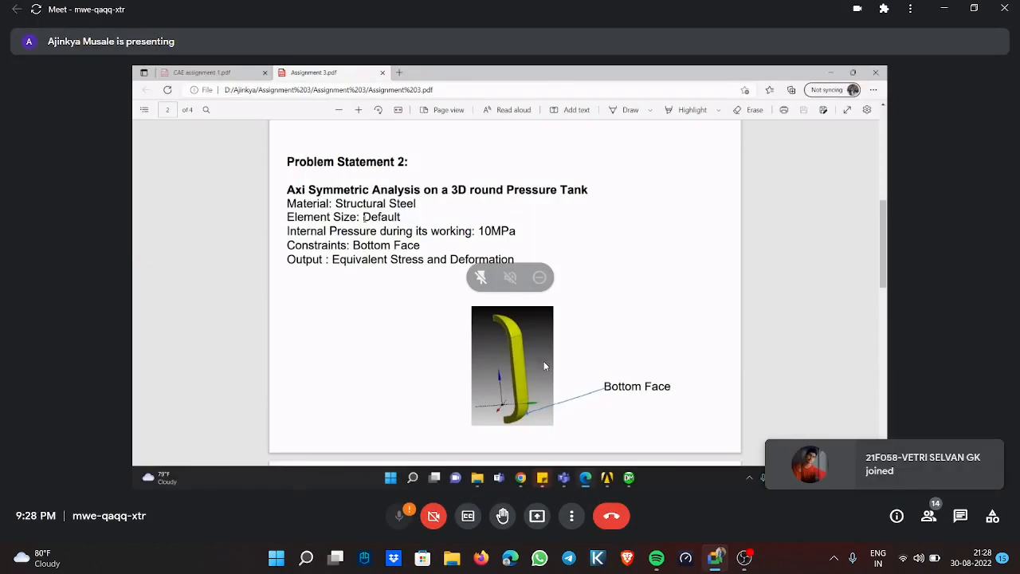
{"action": "left_click", "coordinate": [400, 516]}
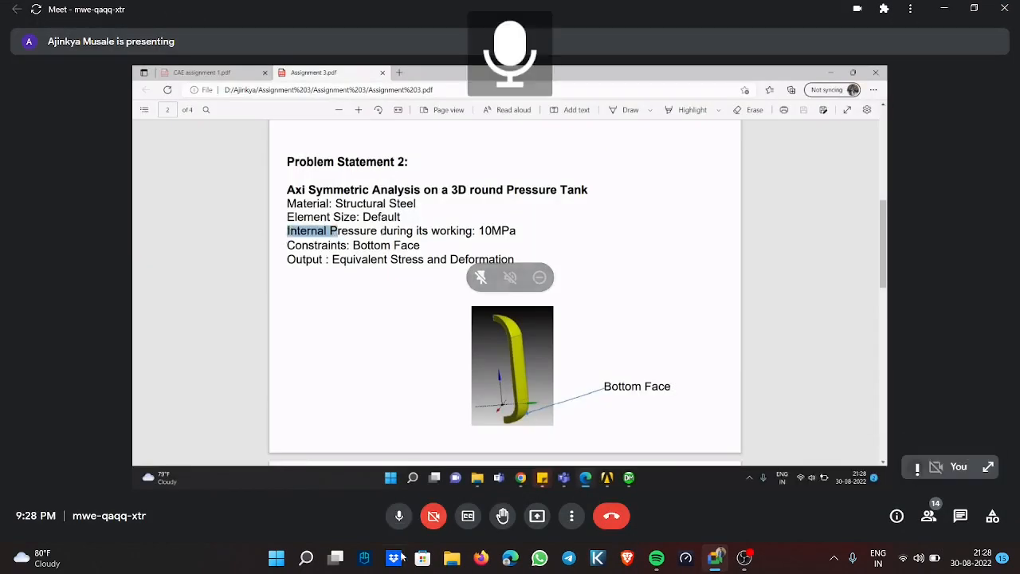
Mute and unmute the call microphone between speaking turns, leave it muted, and return the call to full screen.
{"action": "left_click", "coordinate": [399, 516]}
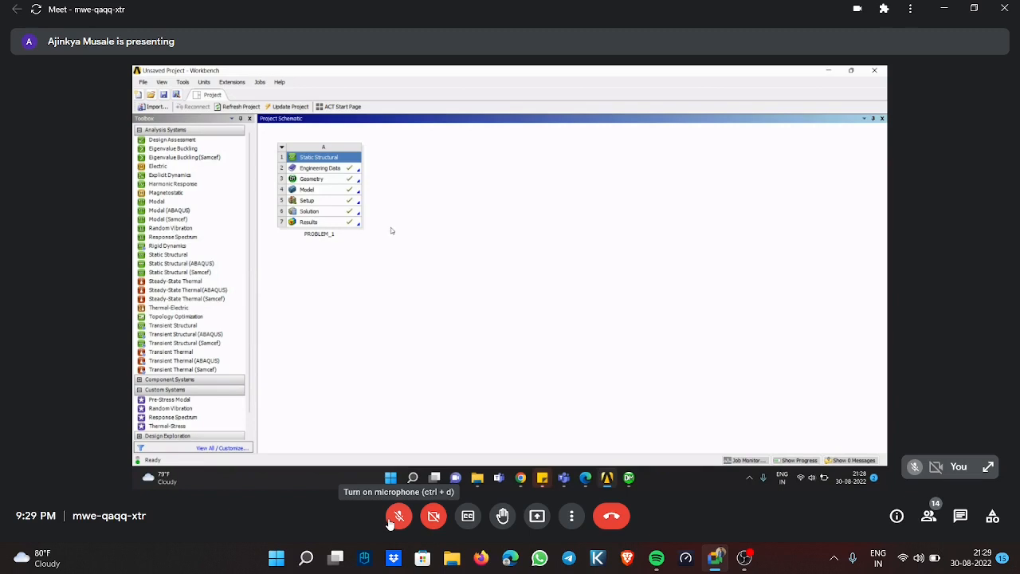
{"action": "left_click", "coordinate": [388, 519]}
{"action": "left_click", "coordinate": [391, 518]}
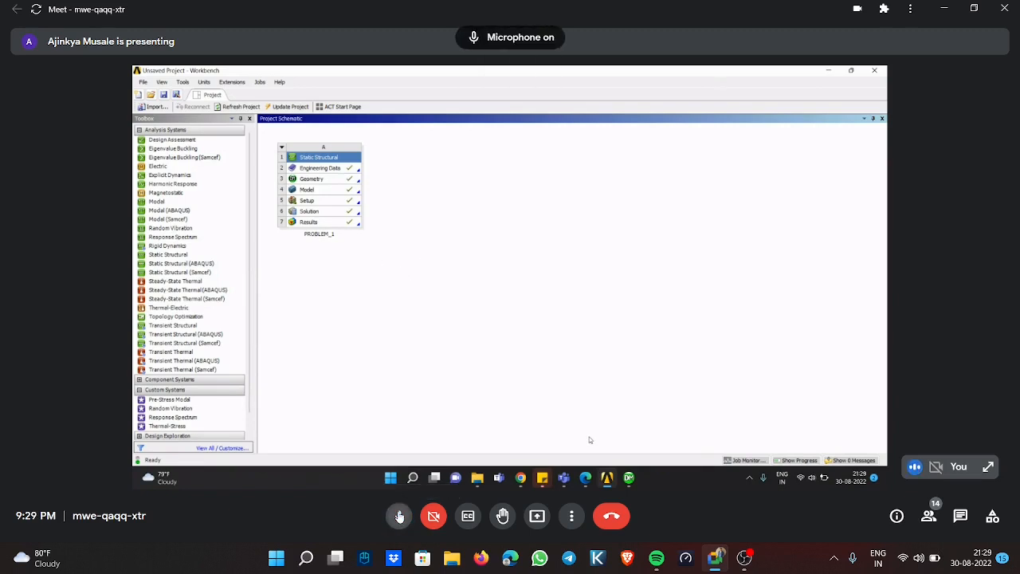
{"action": "left_click", "coordinate": [399, 516]}
{"action": "left_click", "coordinate": [399, 516]}
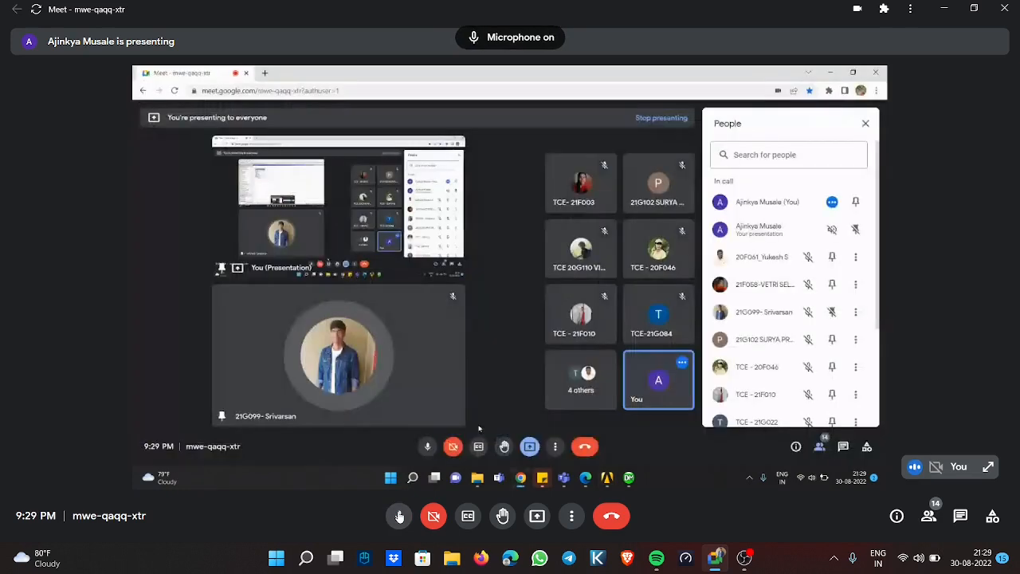
{"action": "left_click", "coordinate": [399, 516]}
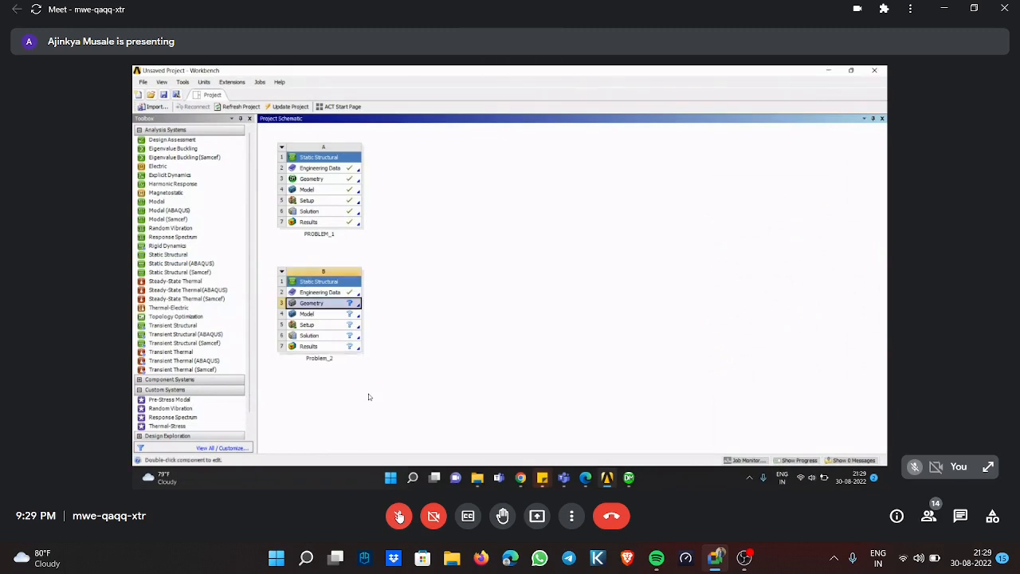
{"action": "left_click", "coordinate": [400, 516]}
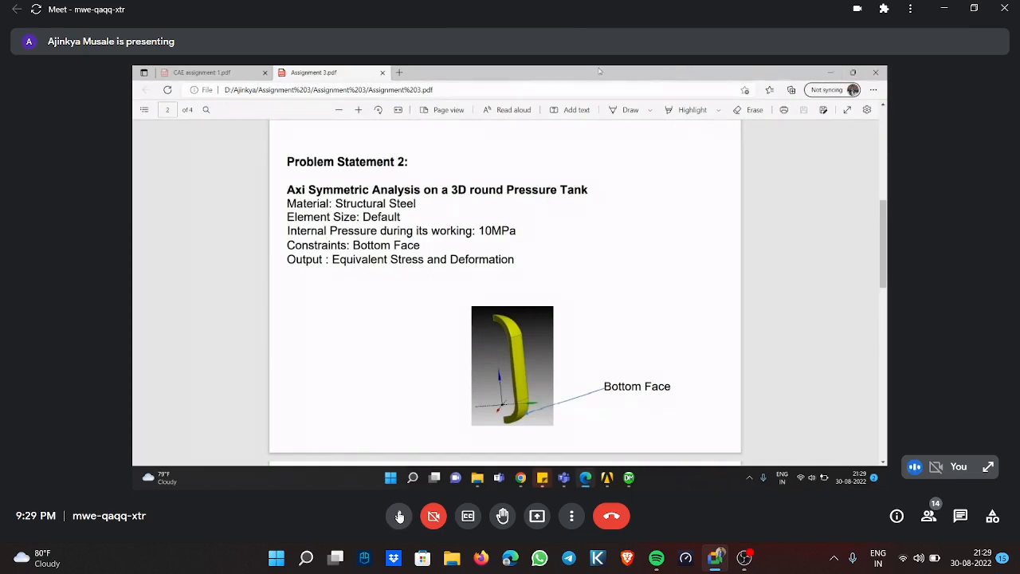
{"action": "left_click", "coordinate": [399, 515]}
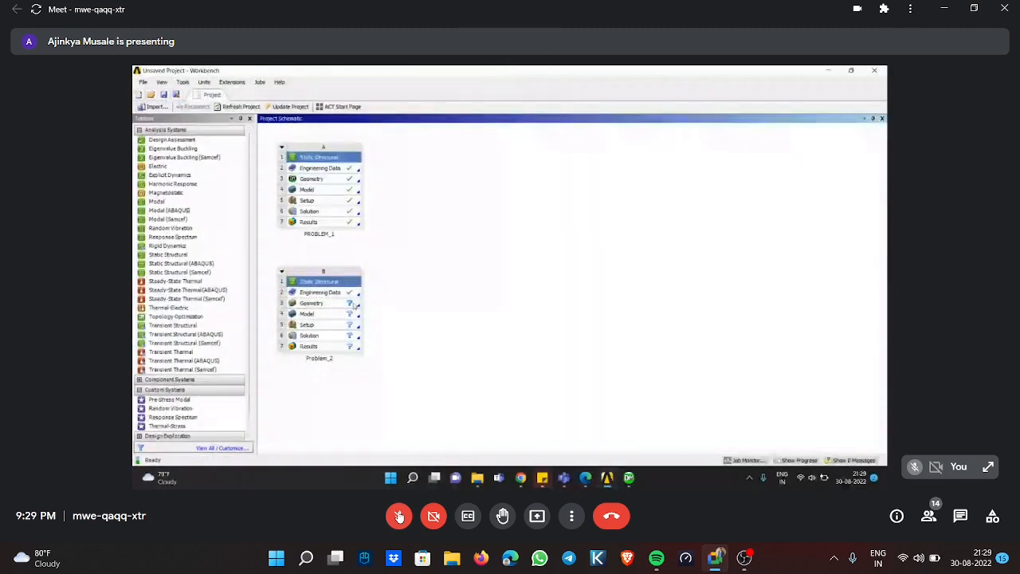
{"action": "left_click", "coordinate": [399, 515]}
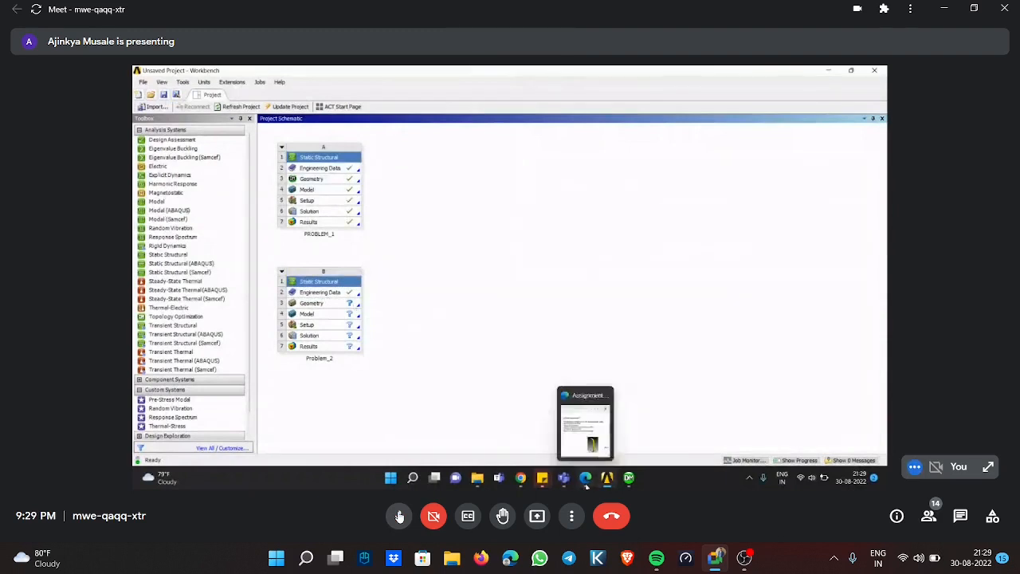
{"action": "left_click", "coordinate": [399, 515]}
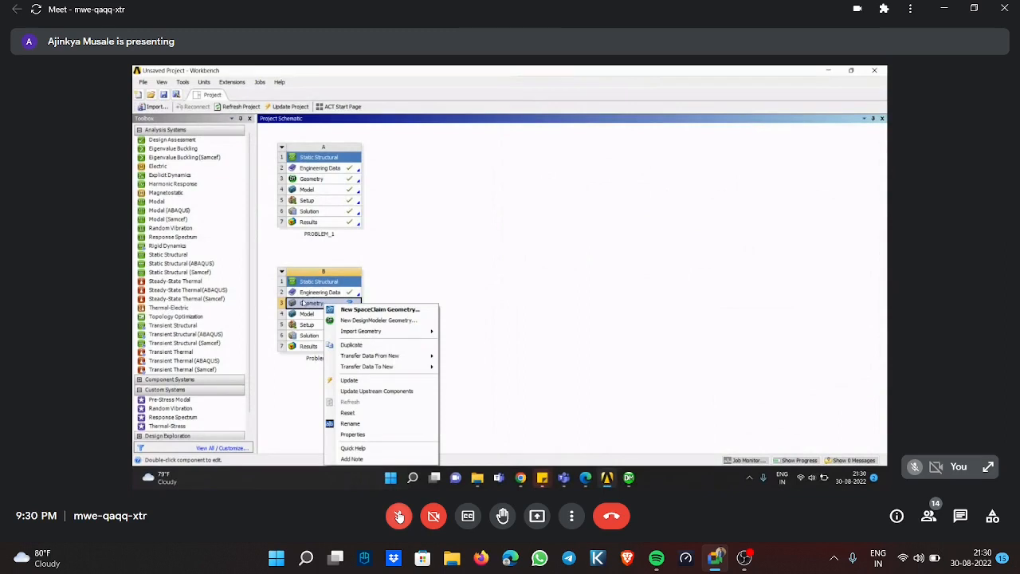
{"action": "left_click", "coordinate": [399, 517]}
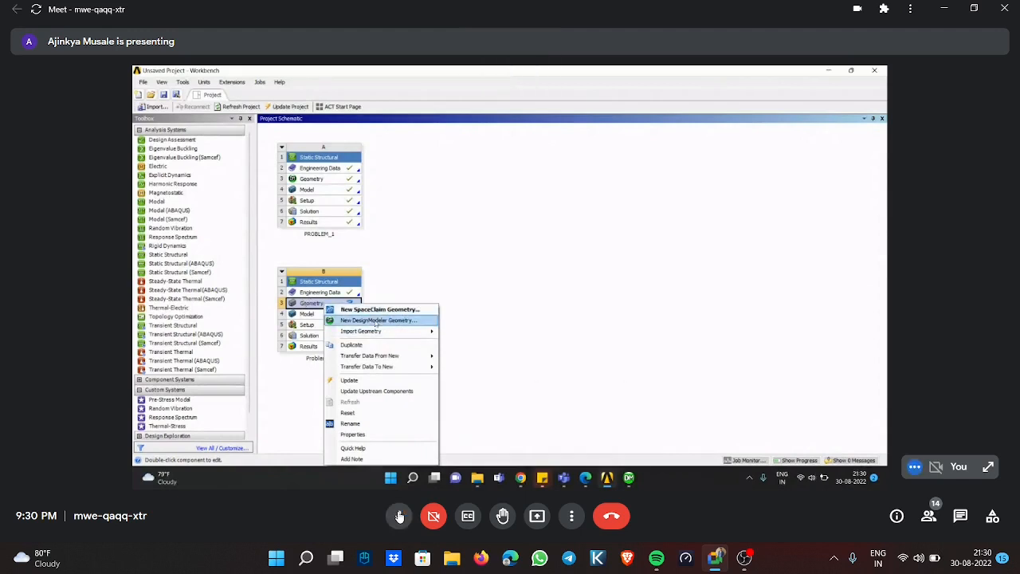
{"action": "left_click", "coordinate": [399, 515]}
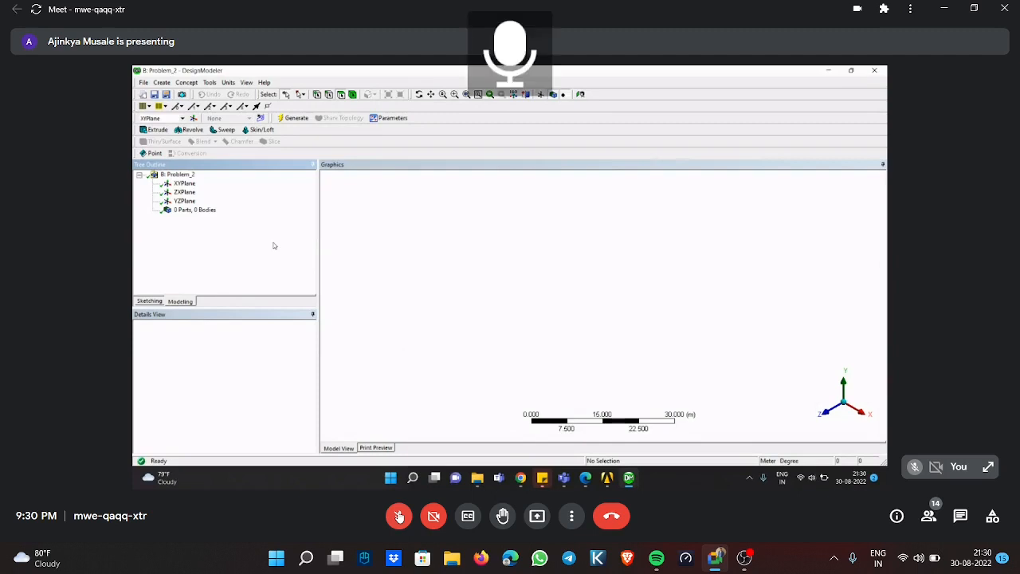
{"action": "key", "text": "ctrl+d"}
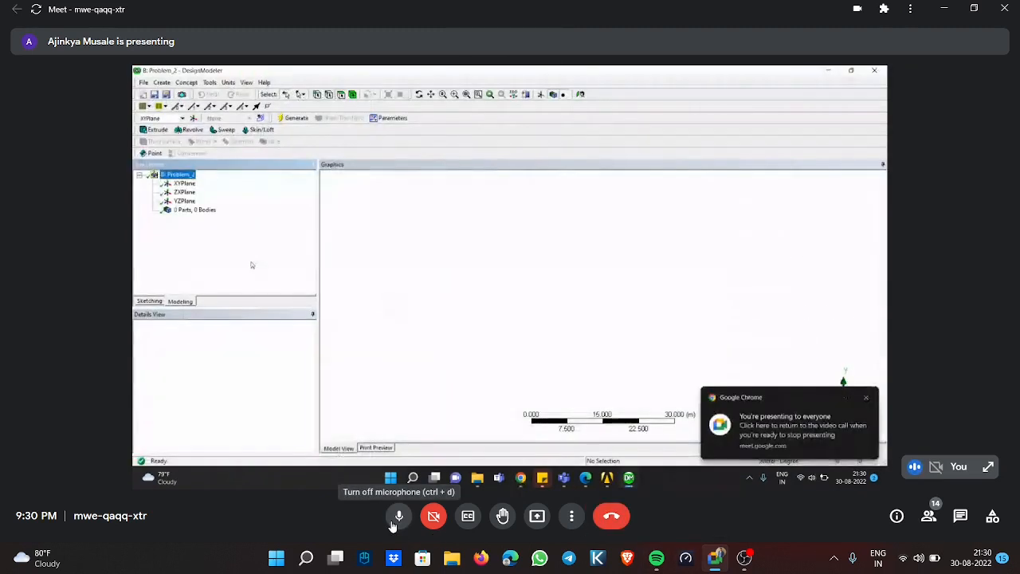
{"action": "left_click", "coordinate": [394, 518]}
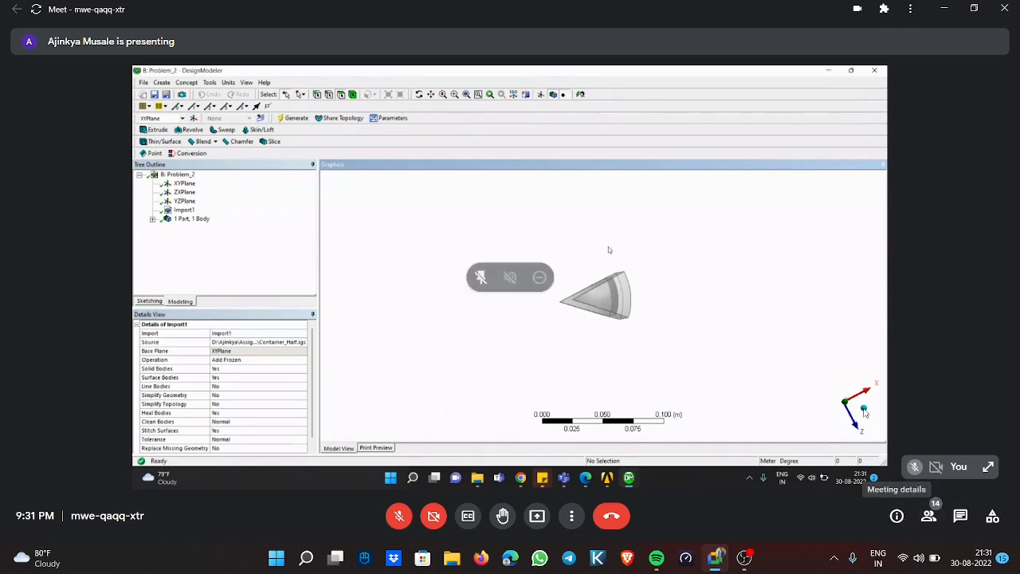
{"action": "double_click", "coordinate": [865, 412]}
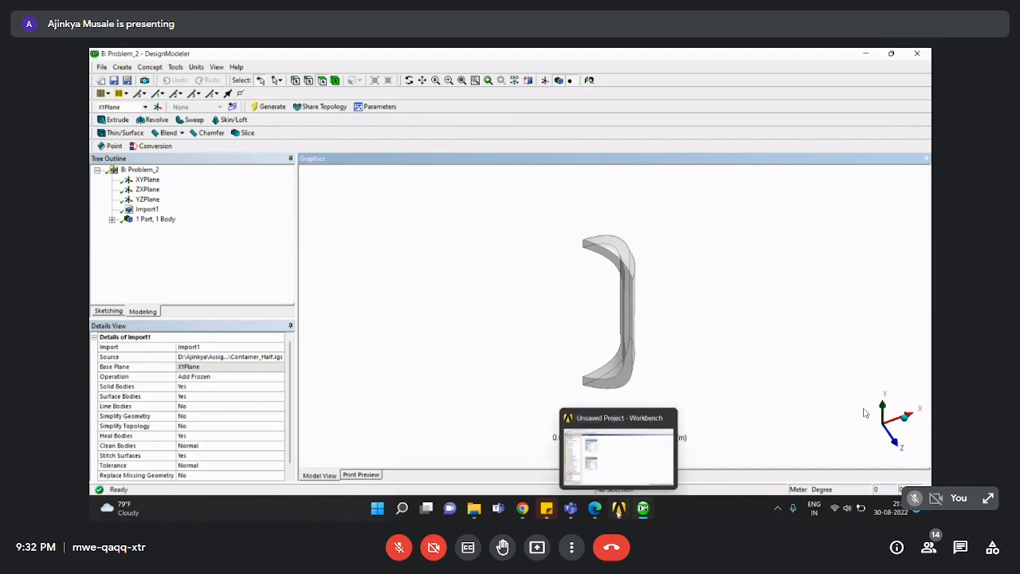
Unmute the call microphone to speak briefly and mute it again.
{"action": "left_click", "coordinate": [400, 546]}
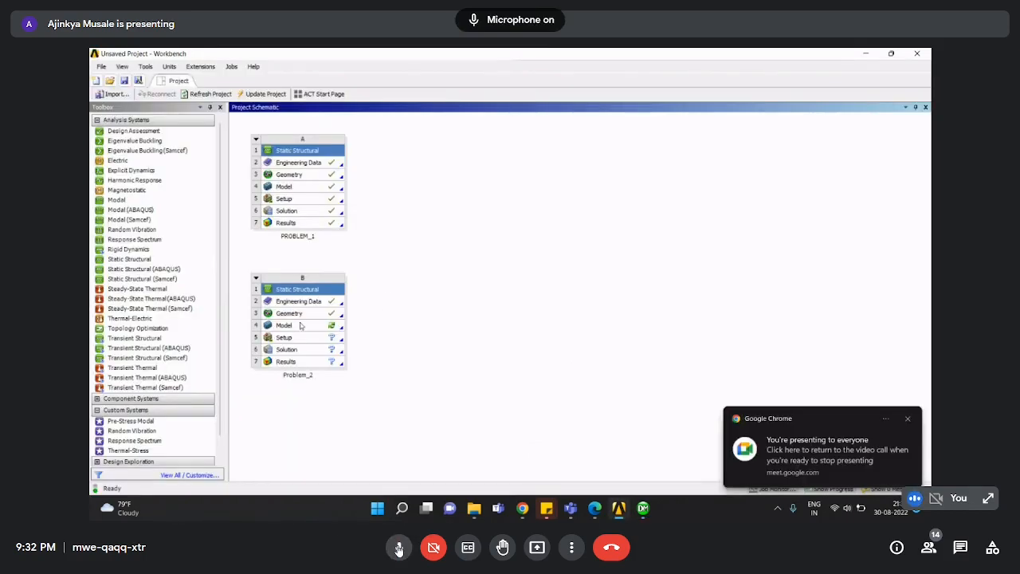
{"action": "left_click", "coordinate": [400, 547]}
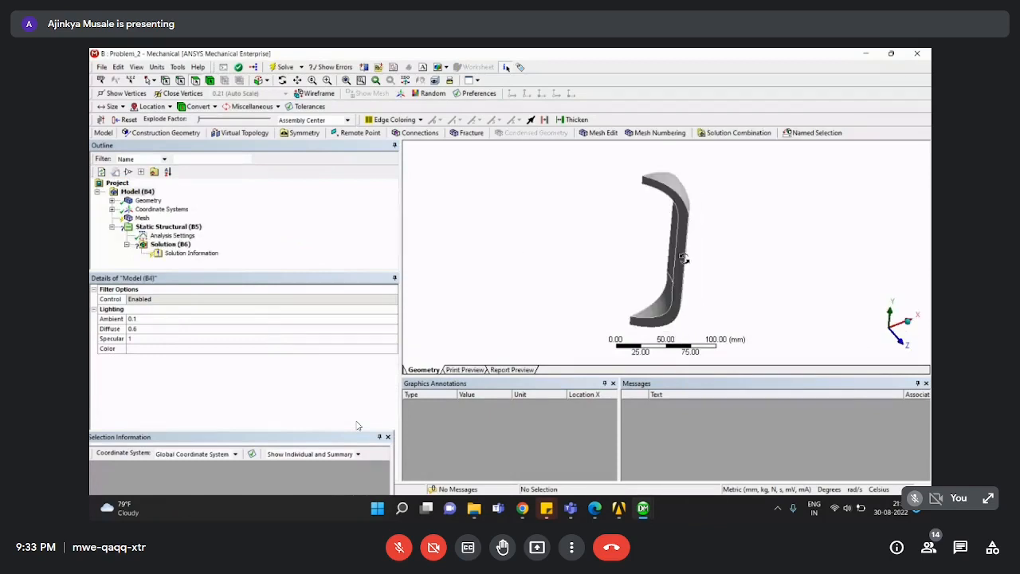
Inspect the half-container model in Mechanical and check its active unit system.
{"action": "middle_click_drag", "start_coordinate": [682, 257], "coordinate": [703, 276]}
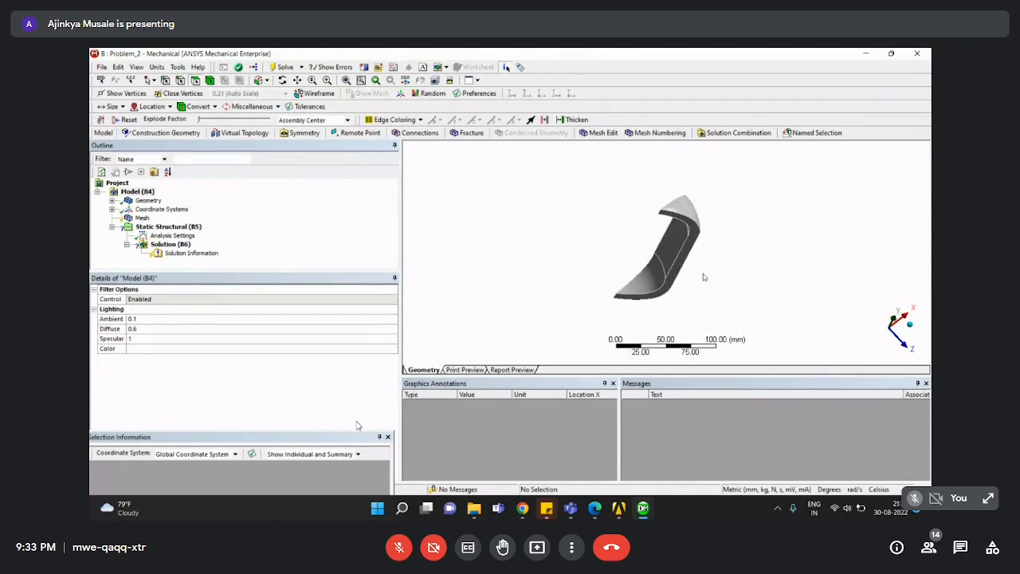
{"action": "left_click", "coordinate": [157, 67]}
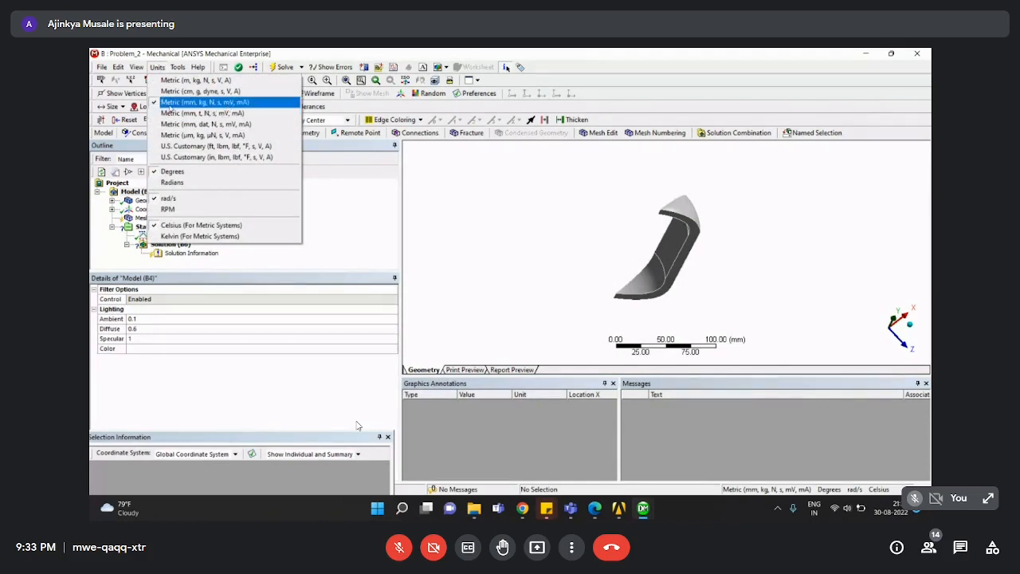
{"action": "left_click", "coordinate": [353, 221]}
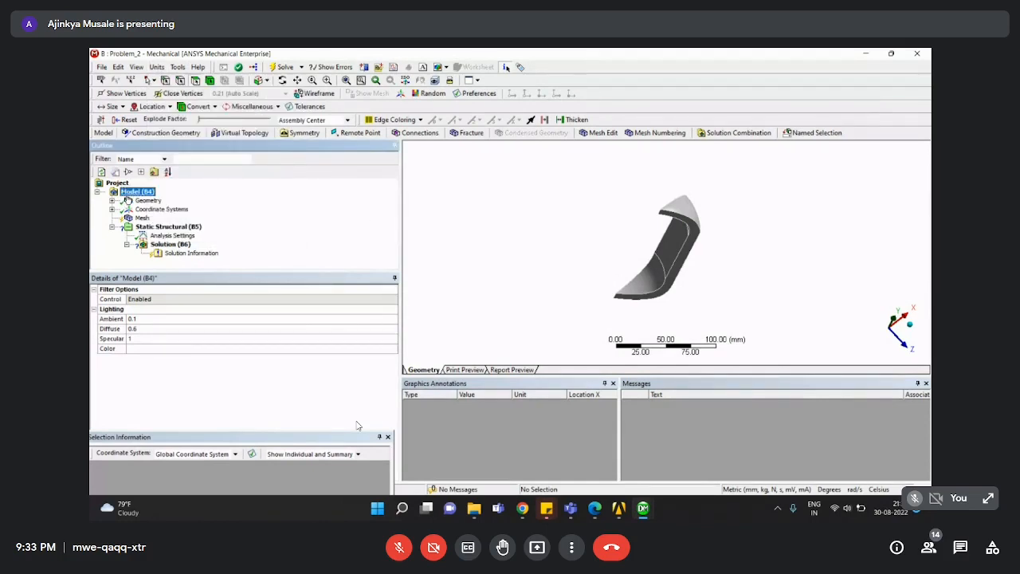
Read the element size requirement of Problem Statement 2 in the assignment PDF and show the Mesh settings of Problem_2.
{"action": "left_click", "coordinate": [594, 507]}
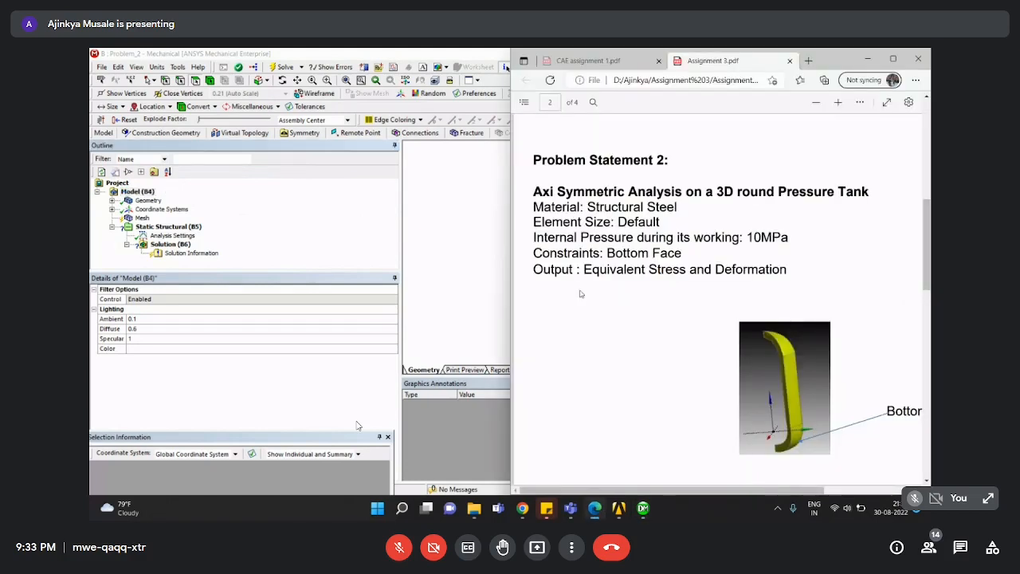
{"action": "left_click_drag", "start_coordinate": [533, 222], "coordinate": [660, 221]}
{"action": "left_click", "coordinate": [478, 246]}
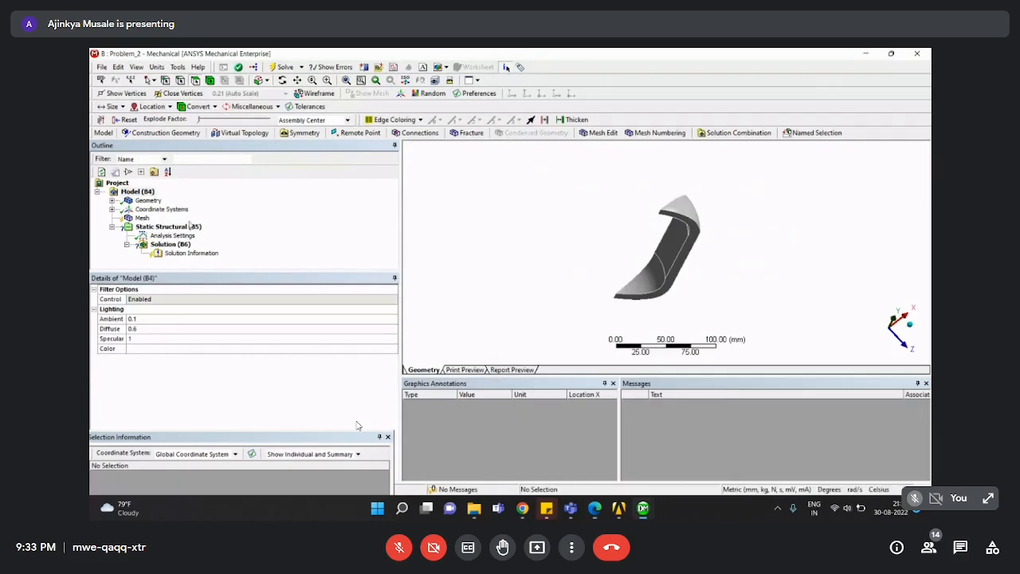
{"action": "left_click", "coordinate": [142, 217]}
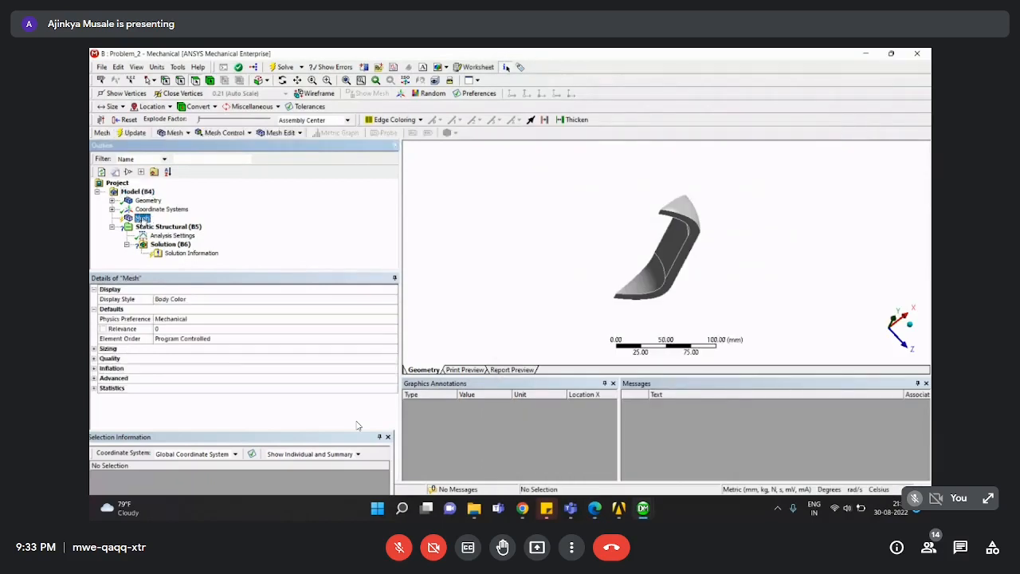
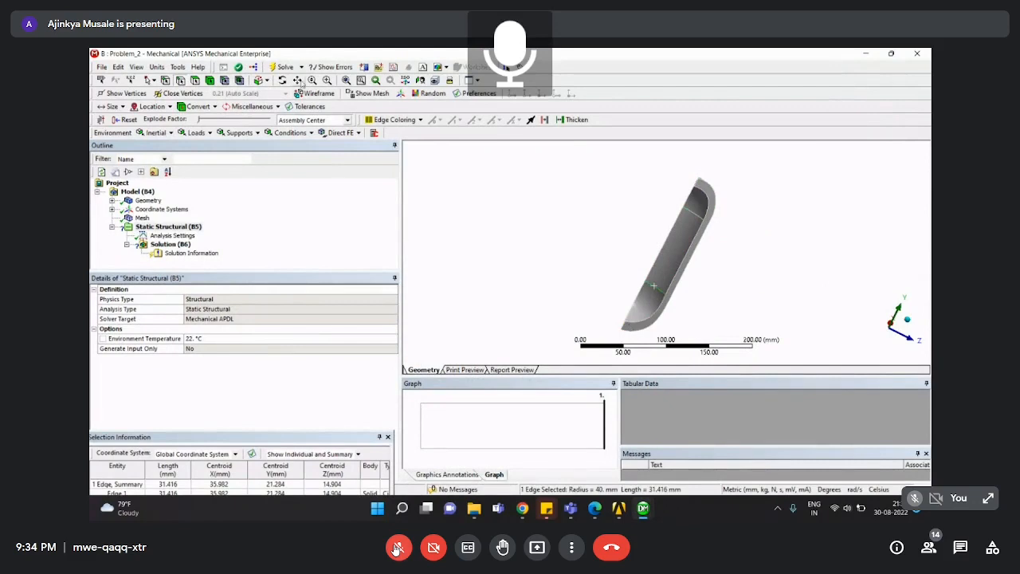
Switch the call microphone on and off between speaking turns, leave it muted, and dismiss the Wi-Fi network list.
{"action": "left_click", "coordinate": [397, 548]}
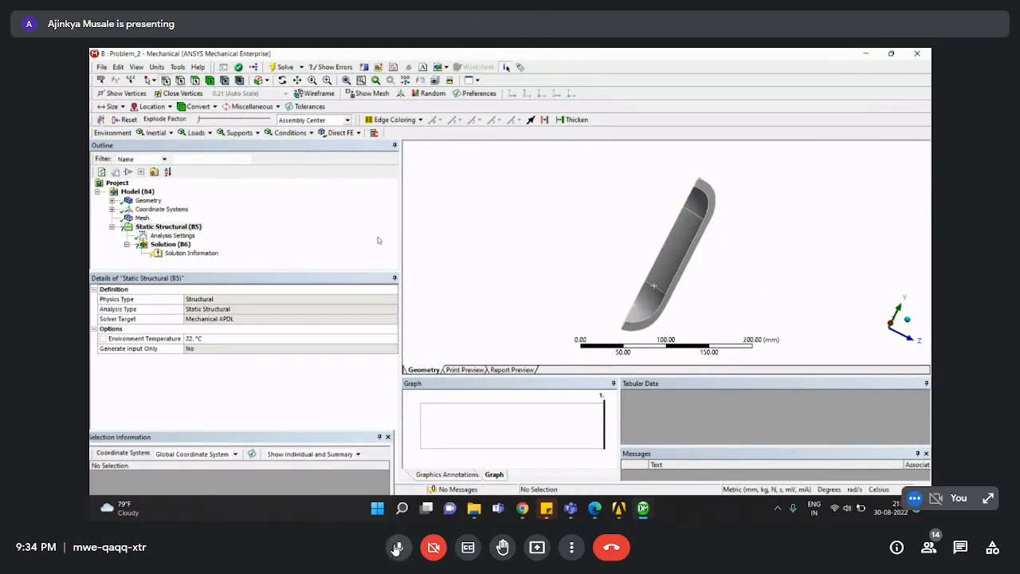
{"action": "left_click", "coordinate": [396, 548]}
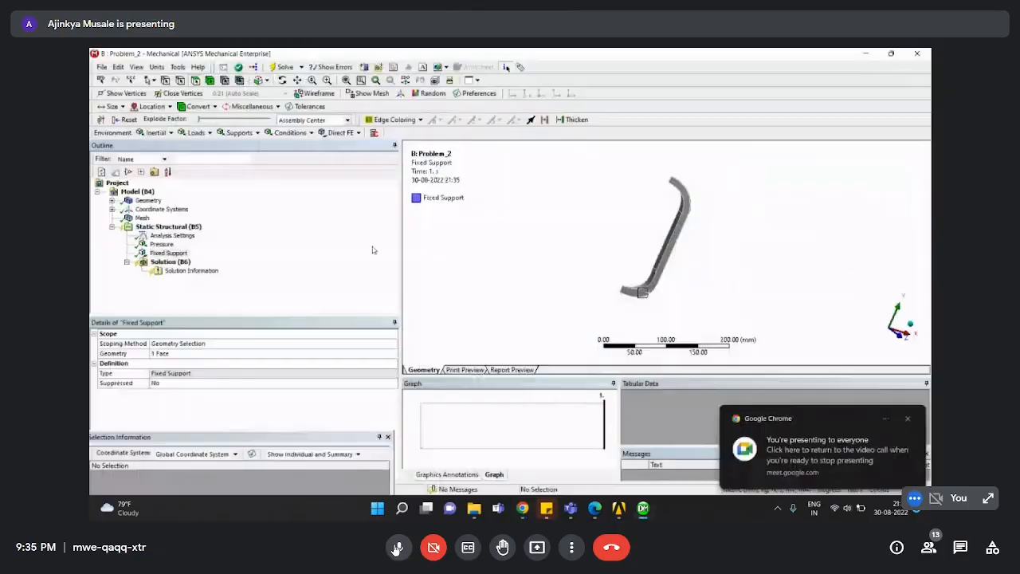
{"action": "left_click", "coordinate": [398, 547]}
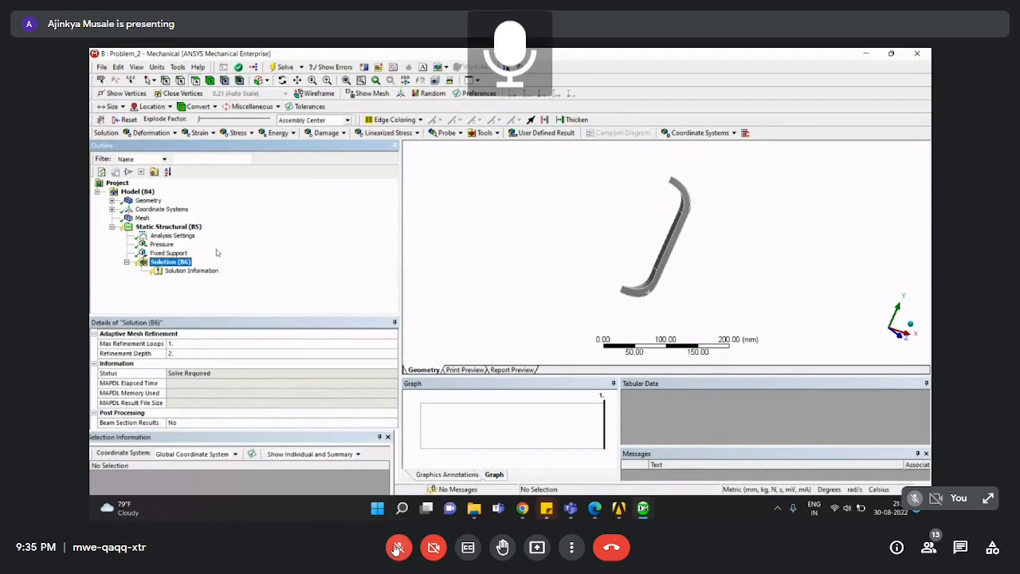
{"action": "left_click", "coordinate": [397, 548]}
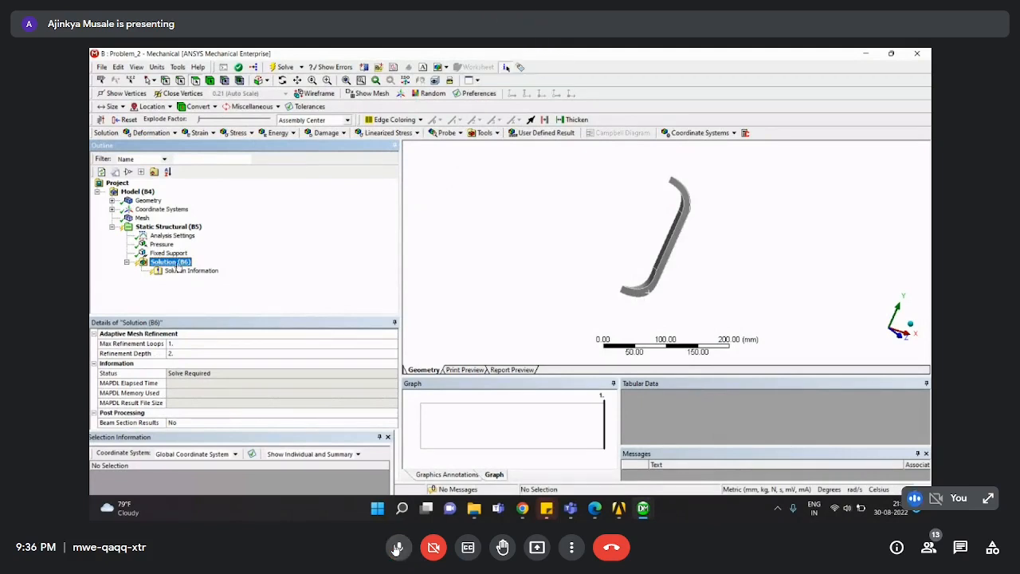
{"action": "left_click", "coordinate": [397, 548]}
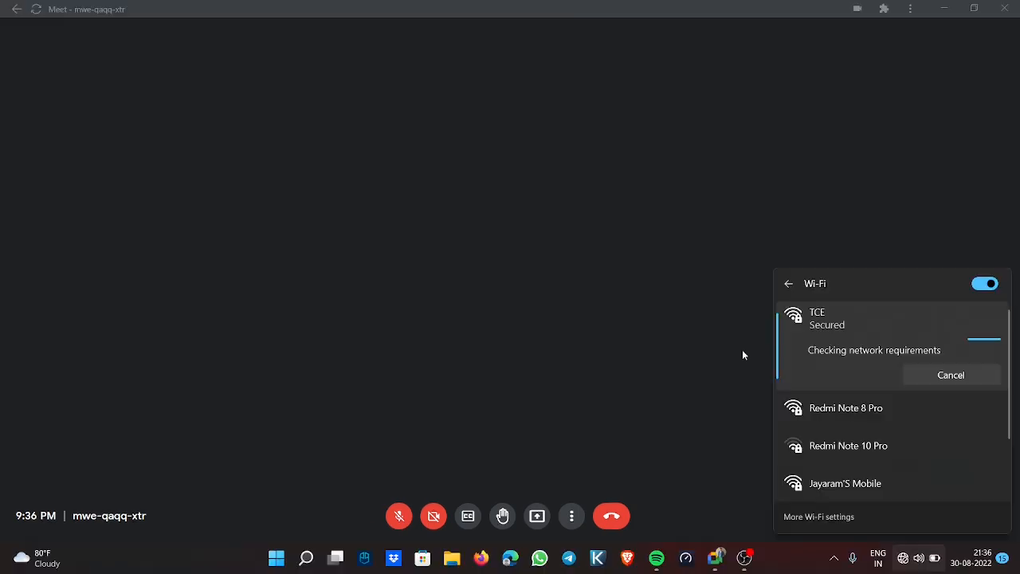
{"action": "left_click", "coordinate": [742, 350]}
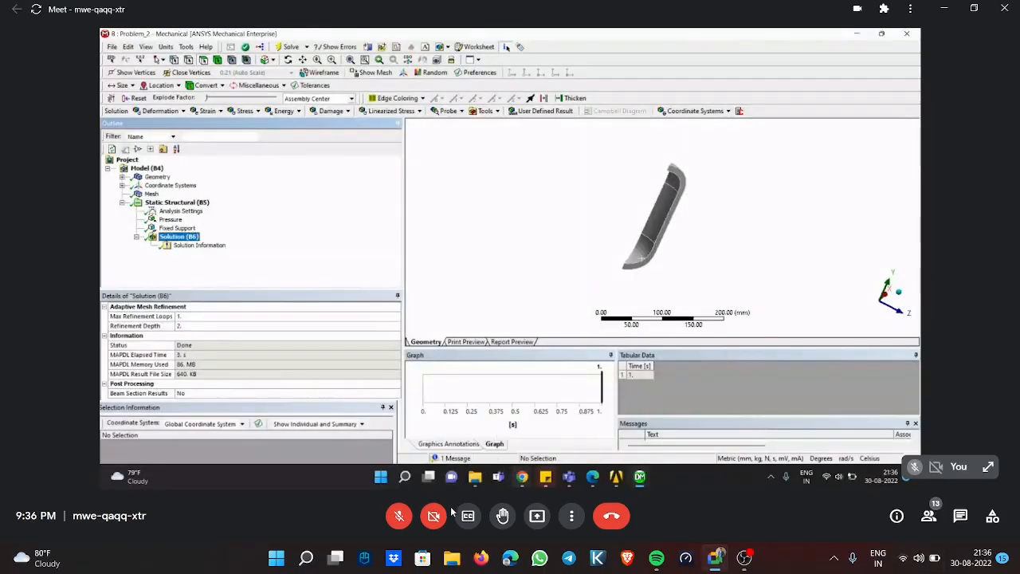
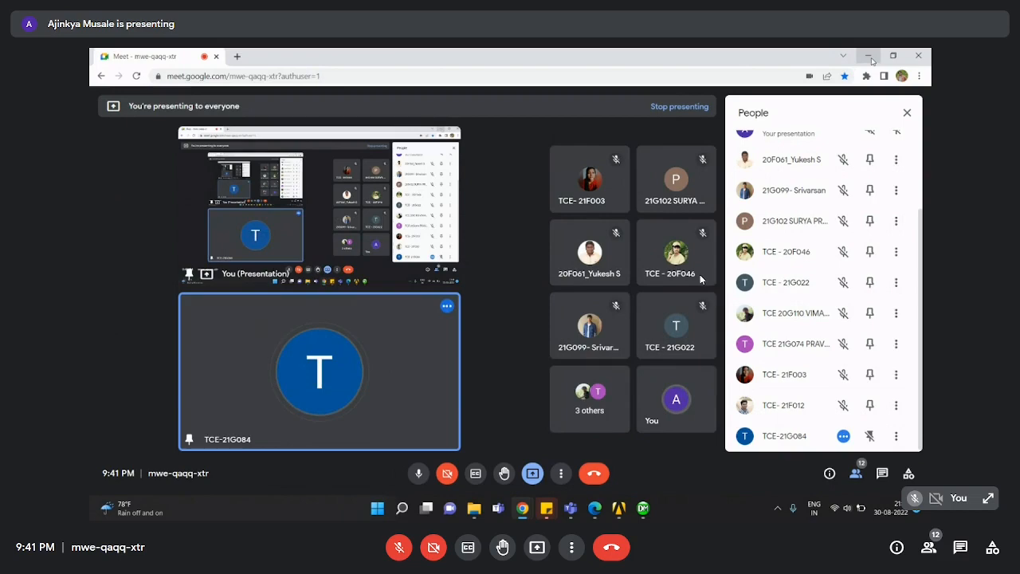
Minimize the call browser window, switch to the unsaved Workbench project, and dismiss the Chrome presenting notification's options.
{"action": "left_click", "coordinate": [869, 55]}
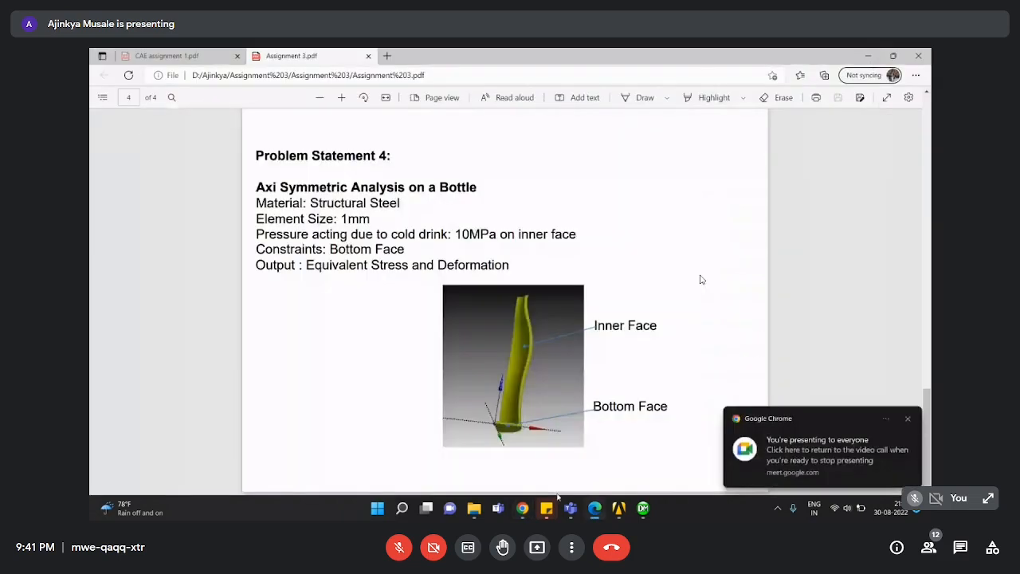
{"action": "mouse_move", "coordinate": [621, 513]}
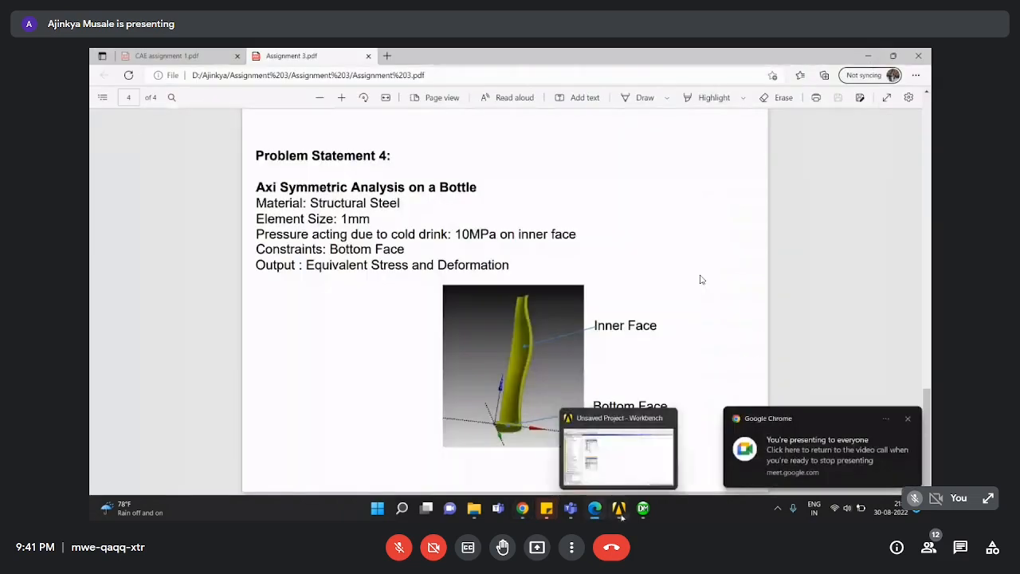
{"action": "left_click", "coordinate": [619, 509]}
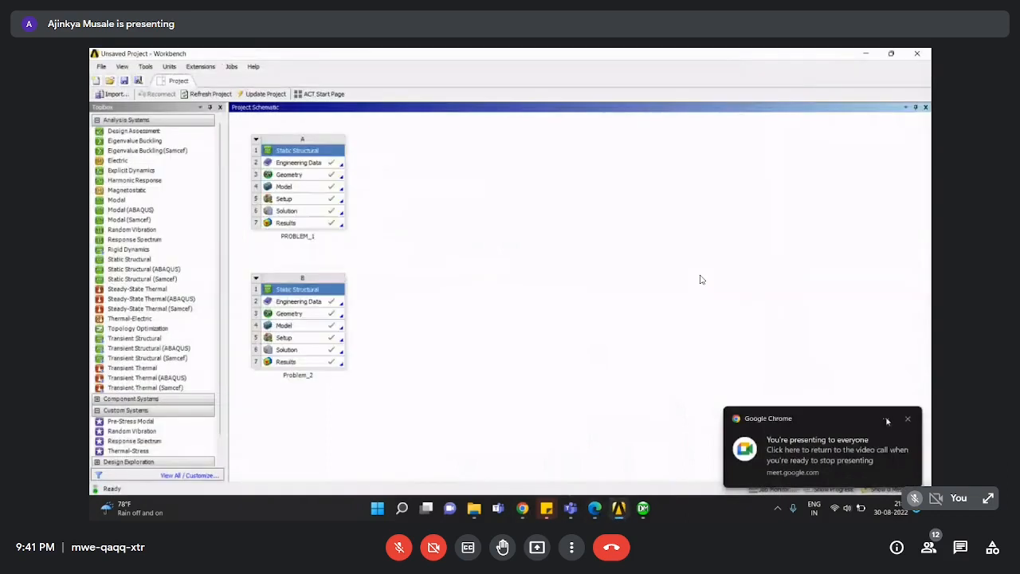
{"action": "left_click", "coordinate": [885, 419]}
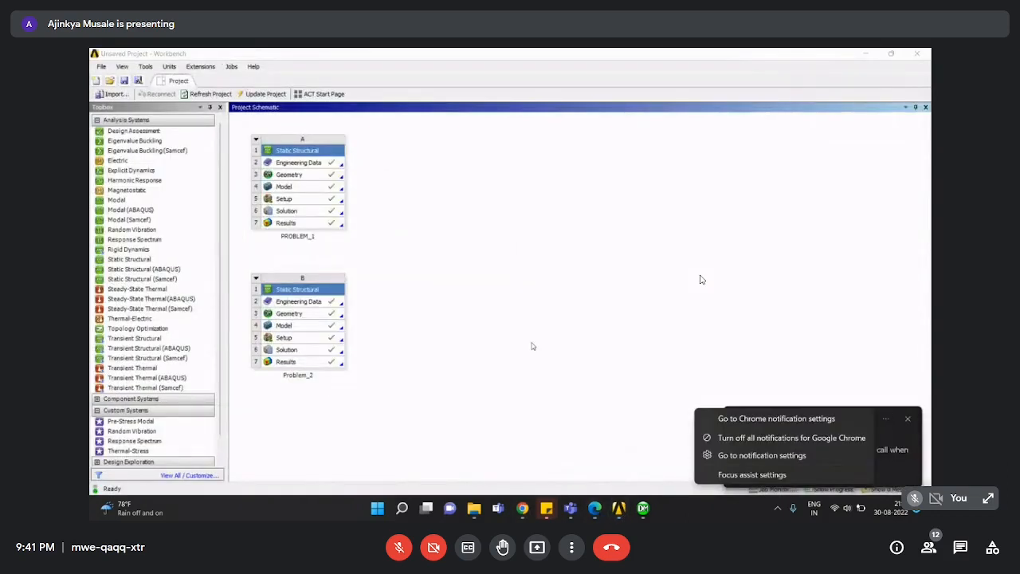
{"action": "left_click", "coordinate": [509, 319]}
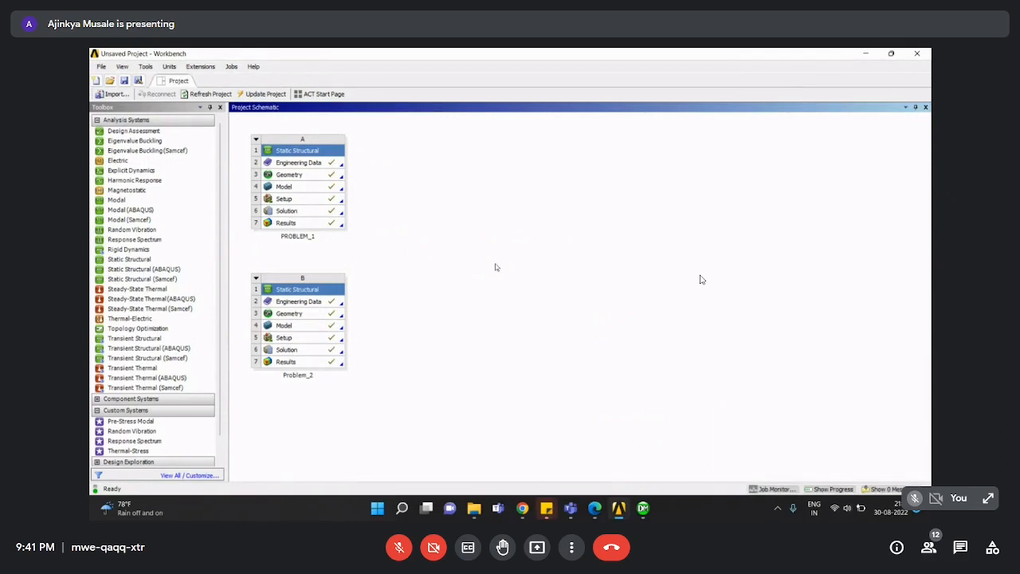
Add a Static Structural system beside PROBLEM_1 in the project schematic and name it Problem_4.
{"action": "left_click", "coordinate": [188, 259]}
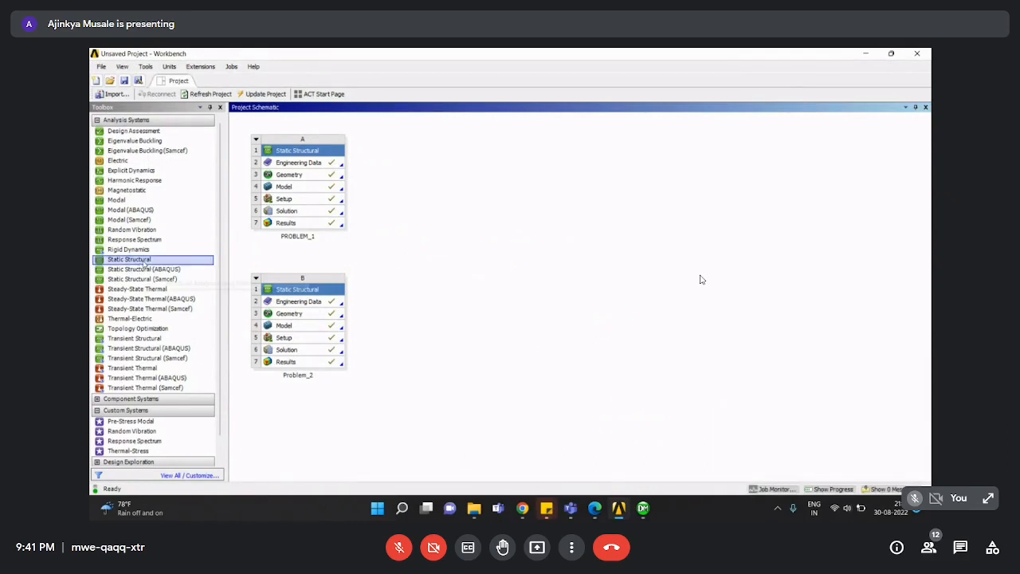
{"action": "left_click_drag", "start_coordinate": [311, 232], "coordinate": [431, 175]}
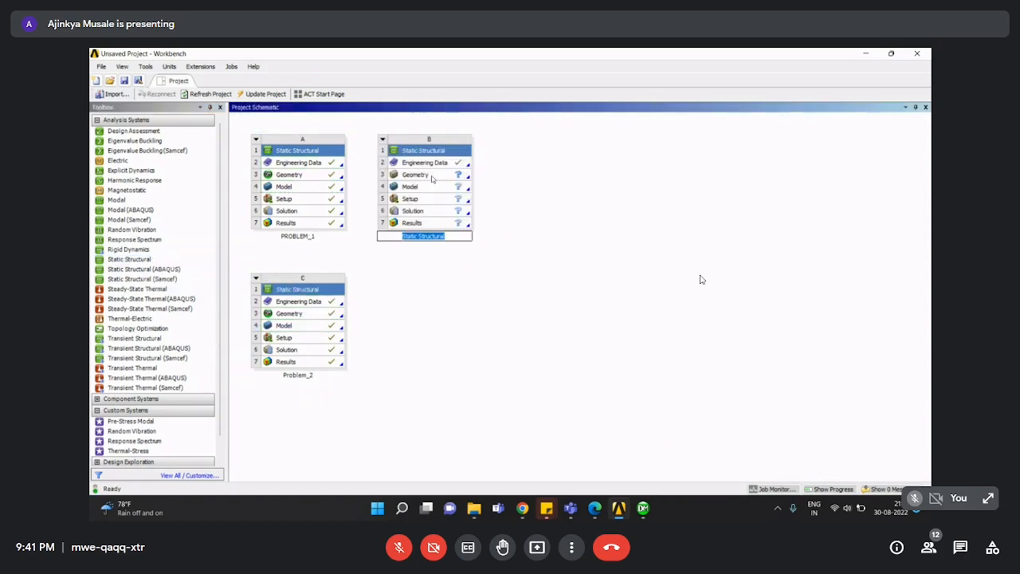
{"action": "type", "text": "PR"}
{"action": "key", "text": "BackSpace"}
{"action": "type", "text": "roblem_4"}
{"action": "left_click", "coordinate": [431, 178]}
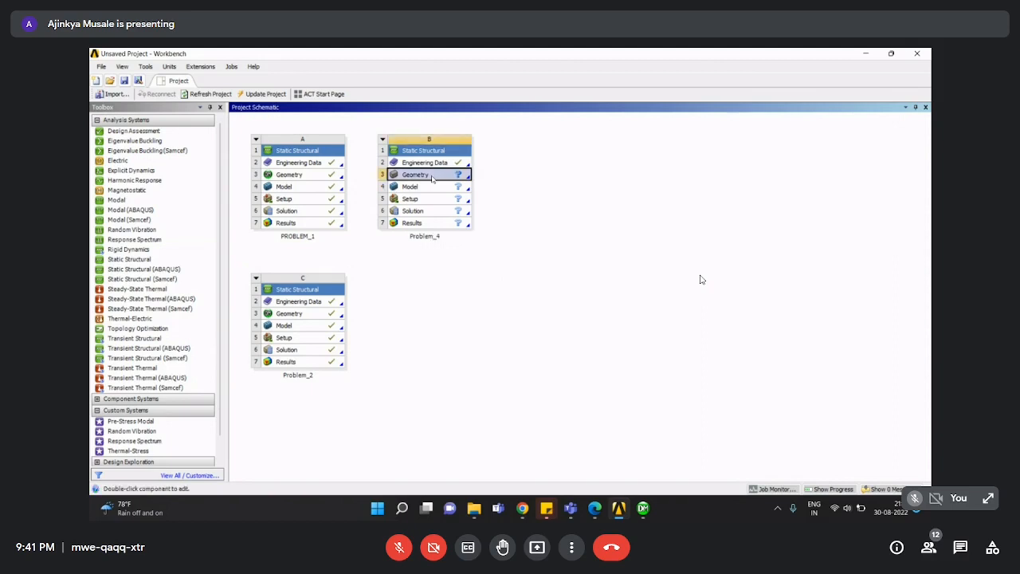
{"action": "left_click", "coordinate": [531, 220]}
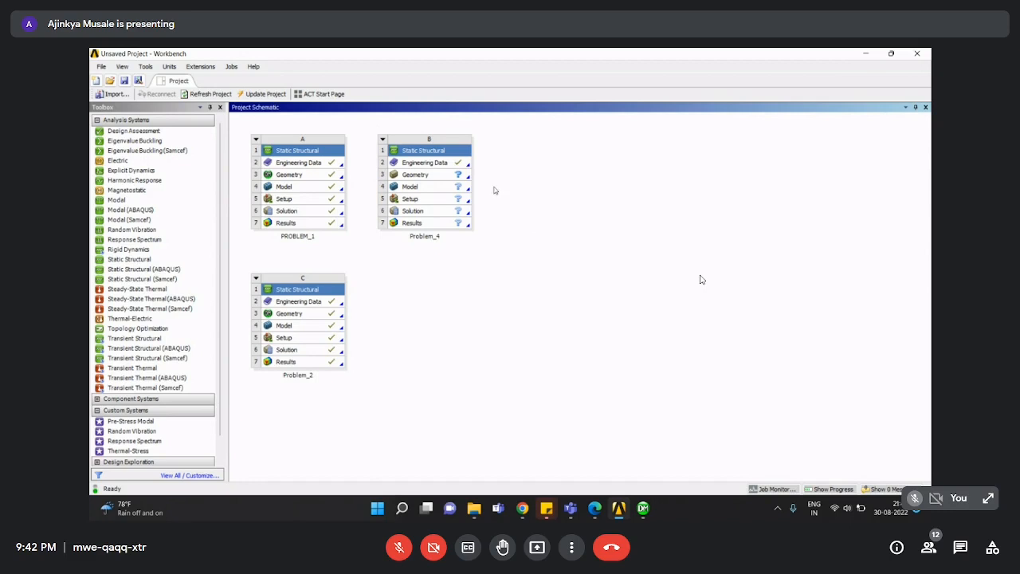
Check the Structural Steel material in Problem_4's Engineering Data and return to the project schematic.
{"action": "double_click", "coordinate": [435, 163]}
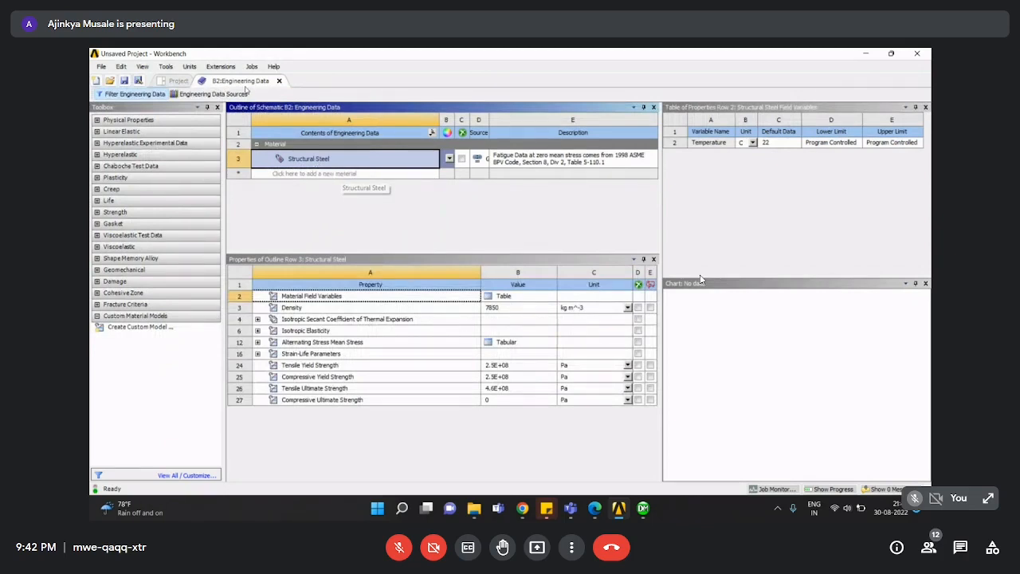
{"action": "left_click", "coordinate": [225, 95]}
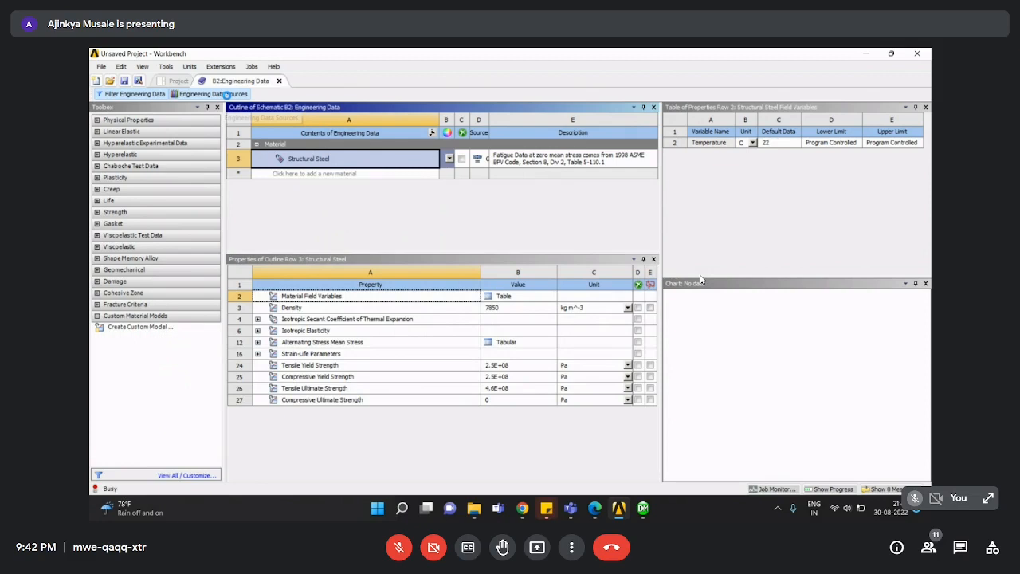
{"action": "left_click", "coordinate": [179, 82]}
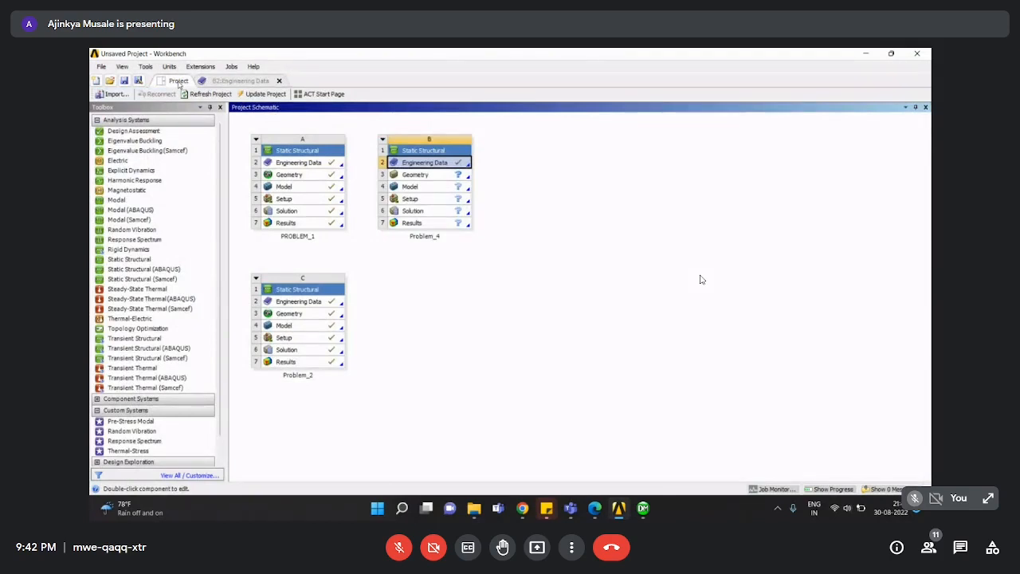
Open a new DesignModeler geometry for Problem_4 and select the XY plane.
{"action": "left_click", "coordinate": [433, 176]}
{"action": "right_click", "coordinate": [433, 177]}
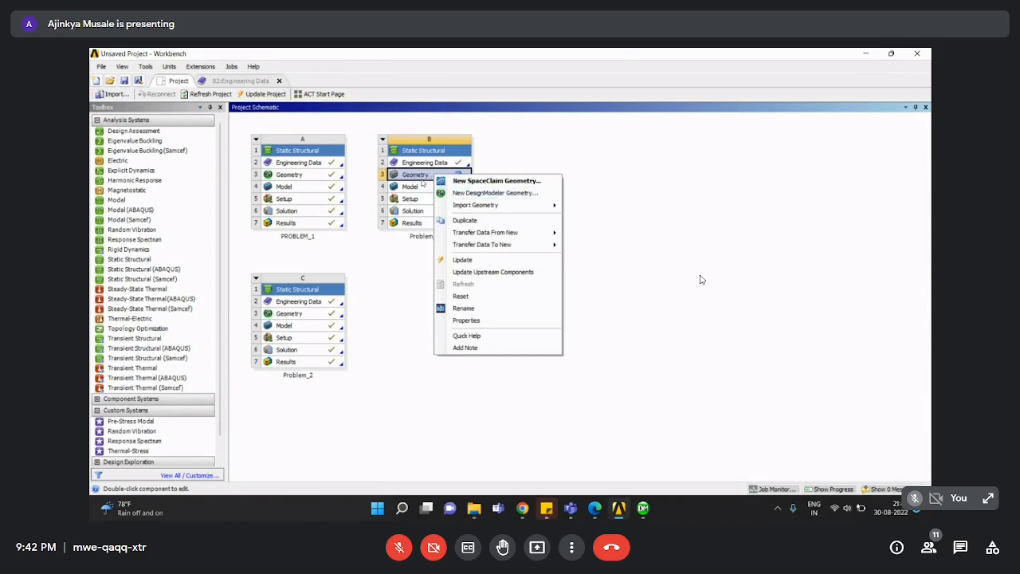
{"action": "left_click", "coordinate": [466, 193]}
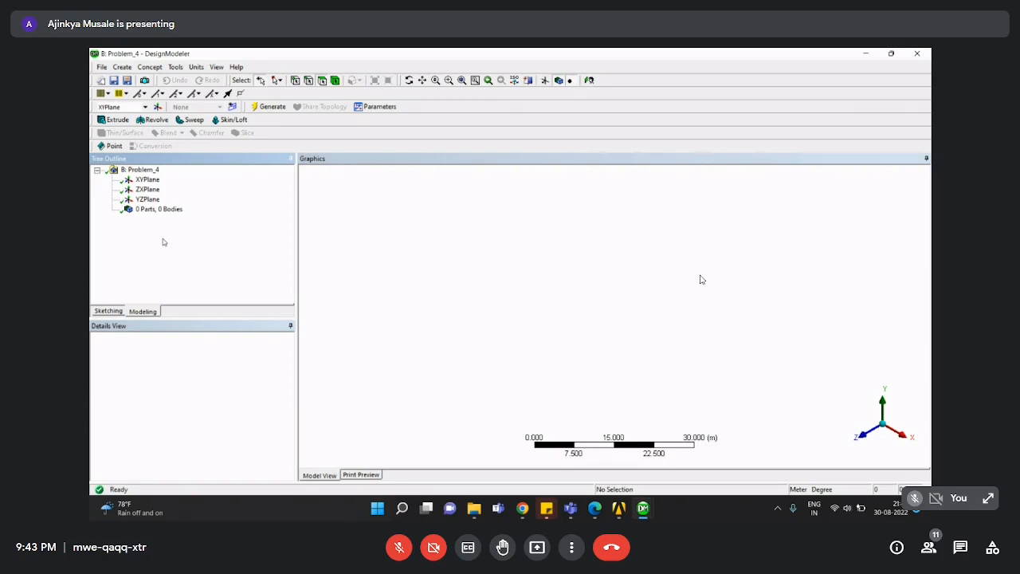
{"action": "left_click", "coordinate": [146, 180]}
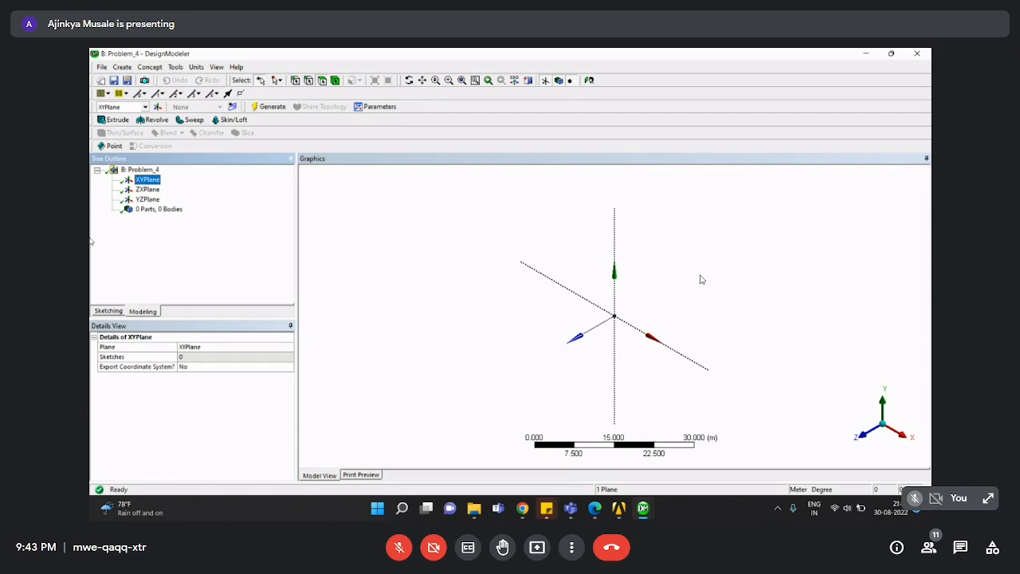
Import the external geometry file Bottle.igs from the inner Assignment 3 folder into the Problem_4 geometry.
{"action": "left_click", "coordinate": [102, 68]}
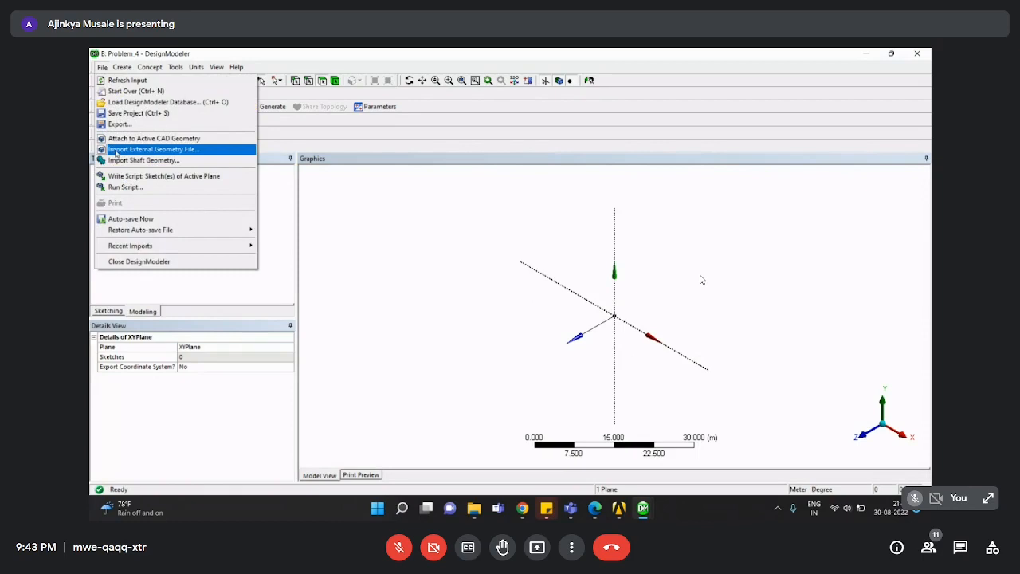
{"action": "left_click", "coordinate": [117, 151]}
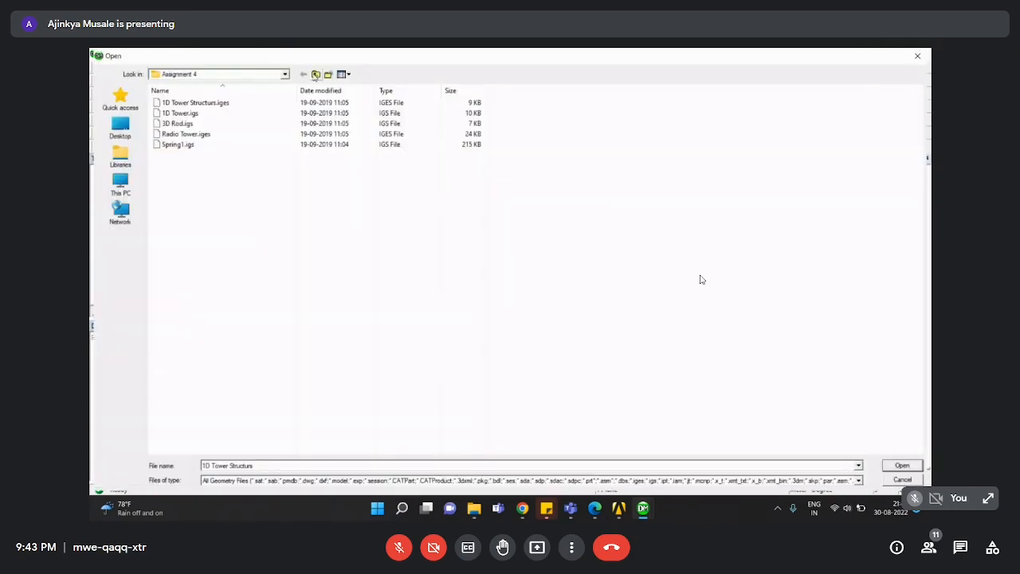
{"action": "left_click", "coordinate": [316, 74]}
{"action": "left_click", "coordinate": [316, 74]}
{"action": "double_click", "coordinate": [182, 123]}
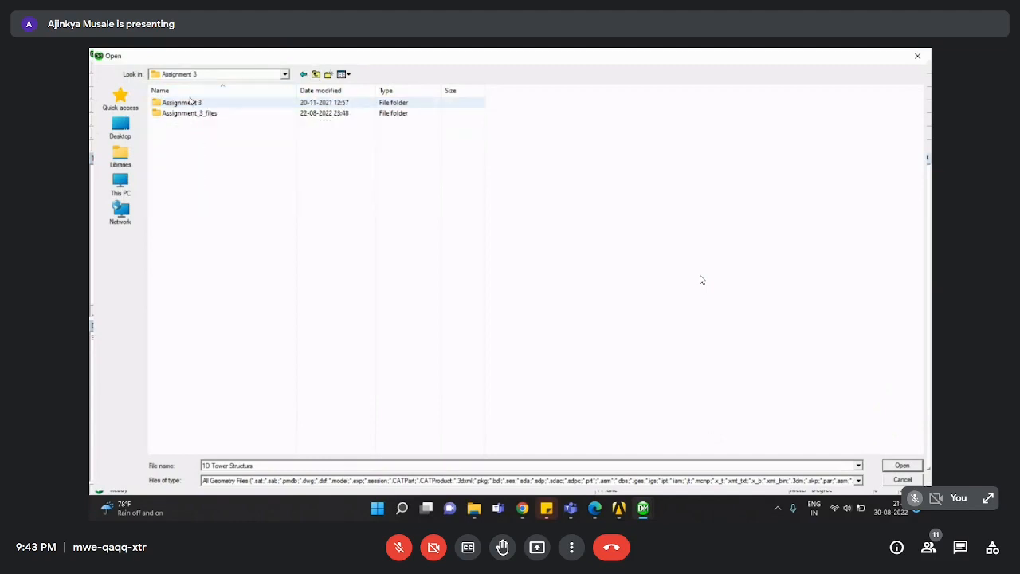
{"action": "left_click", "coordinate": [183, 106]}
{"action": "double_click", "coordinate": [183, 106]}
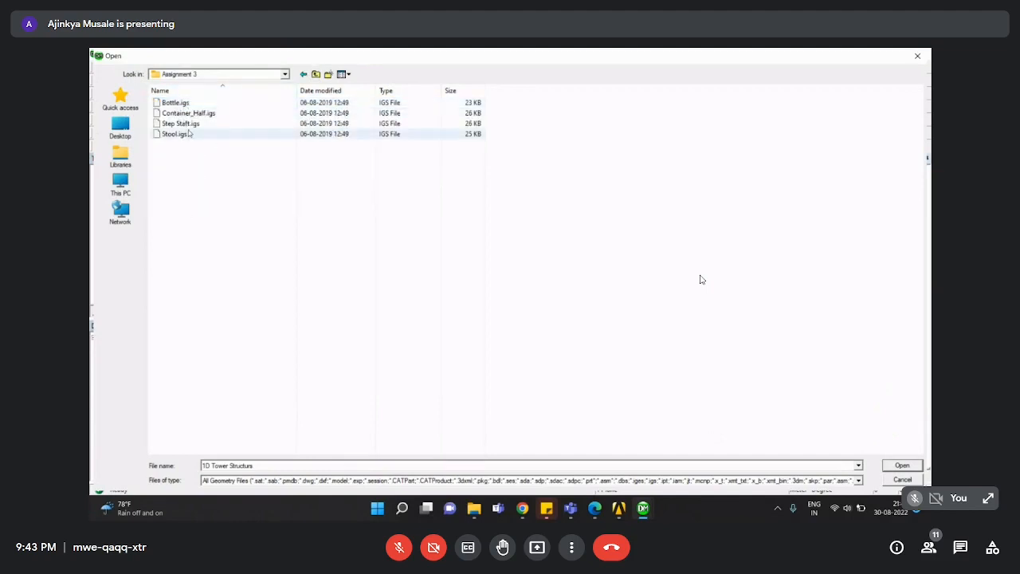
{"action": "left_click", "coordinate": [183, 105]}
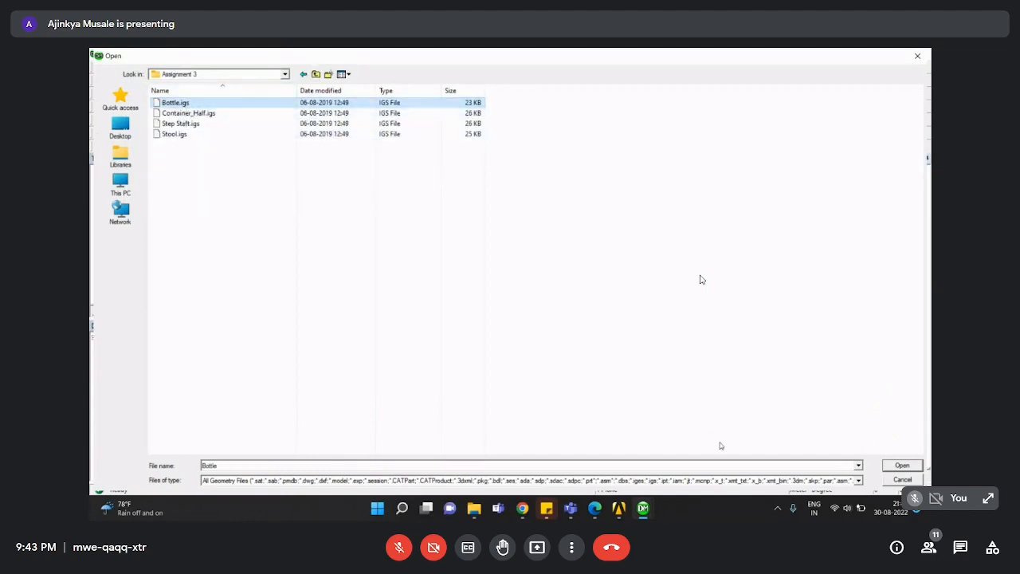
{"action": "left_click", "coordinate": [912, 464]}
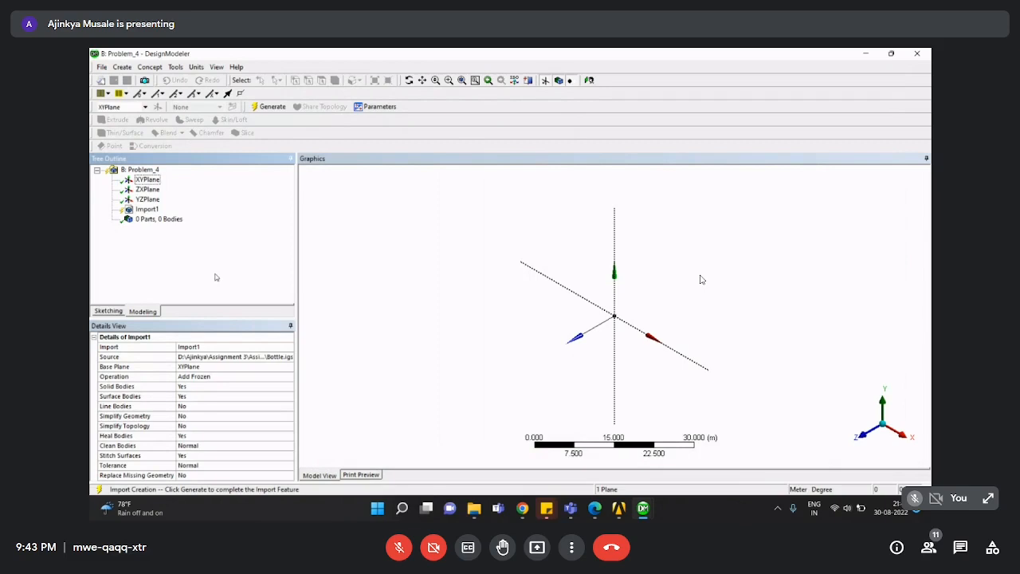
Generate the imported bottle body and check its shape in wireframe display.
{"action": "left_click", "coordinate": [267, 107]}
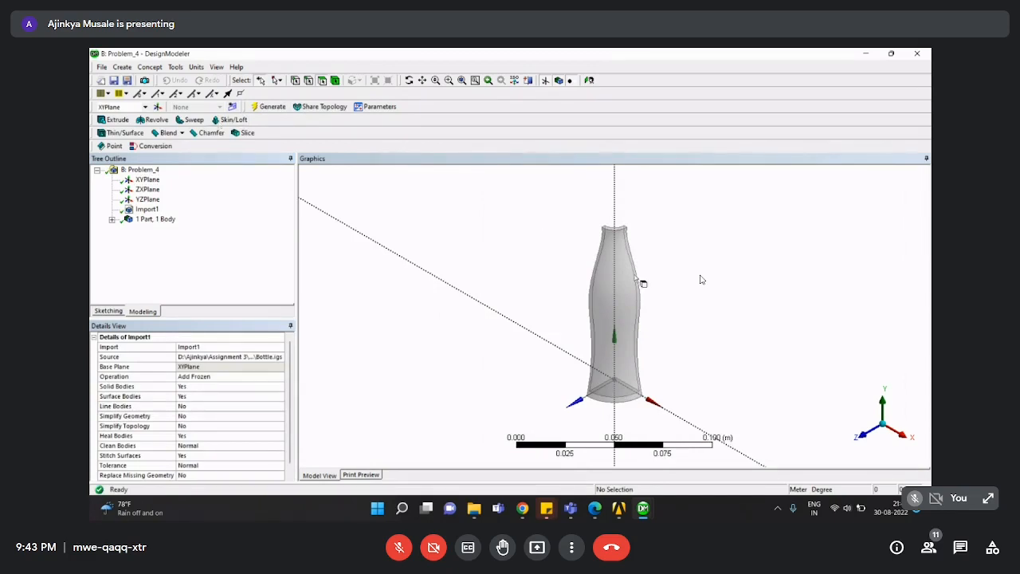
{"action": "middle_click_drag", "start_coordinate": [642, 281], "coordinate": [568, 377]}
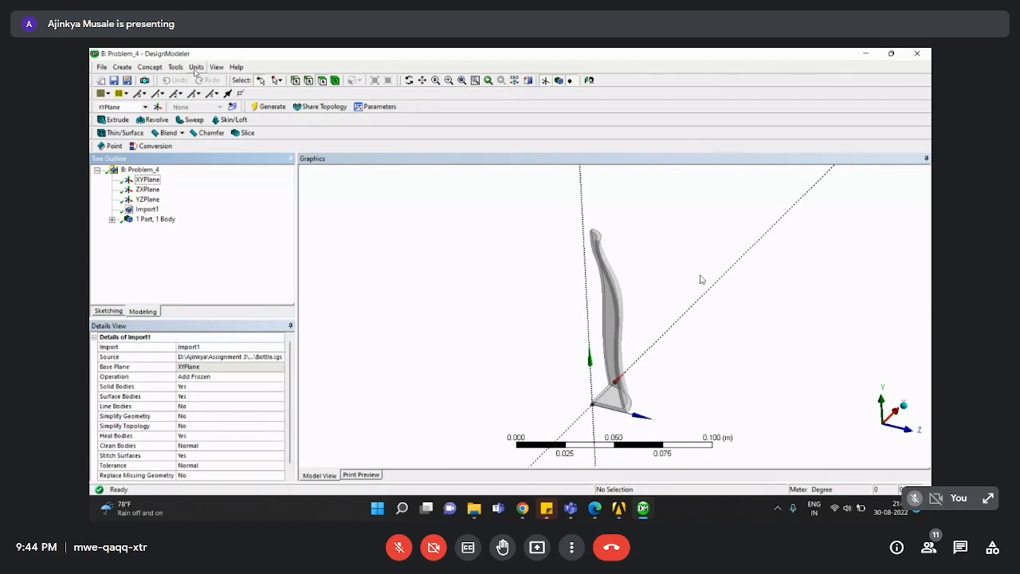
{"action": "left_click", "coordinate": [216, 67]}
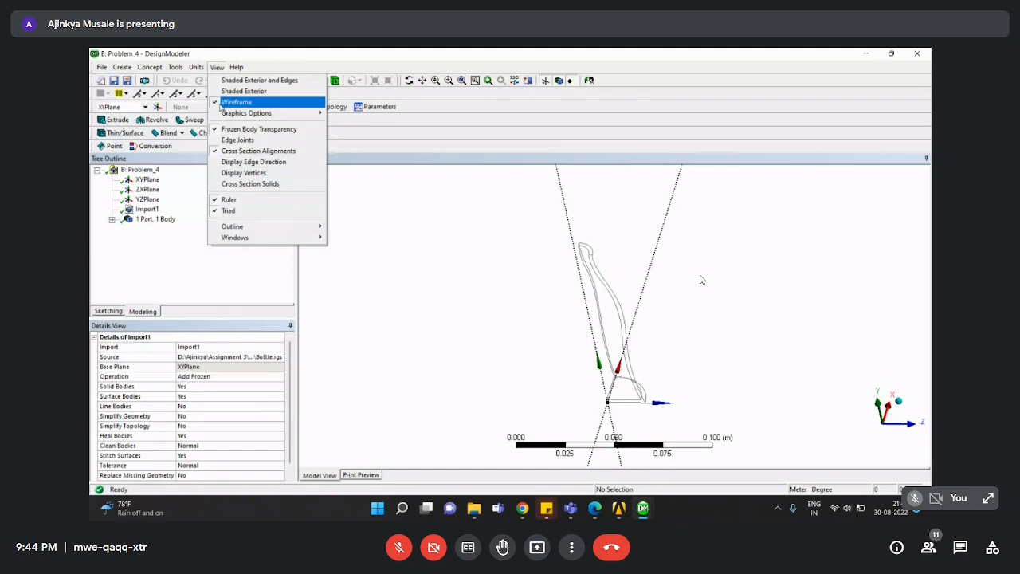
Open Problem_4's Model in Mechanical and close leftover PROBLEM_1 and Problem_2 windows.
{"action": "left_click", "coordinate": [618, 510]}
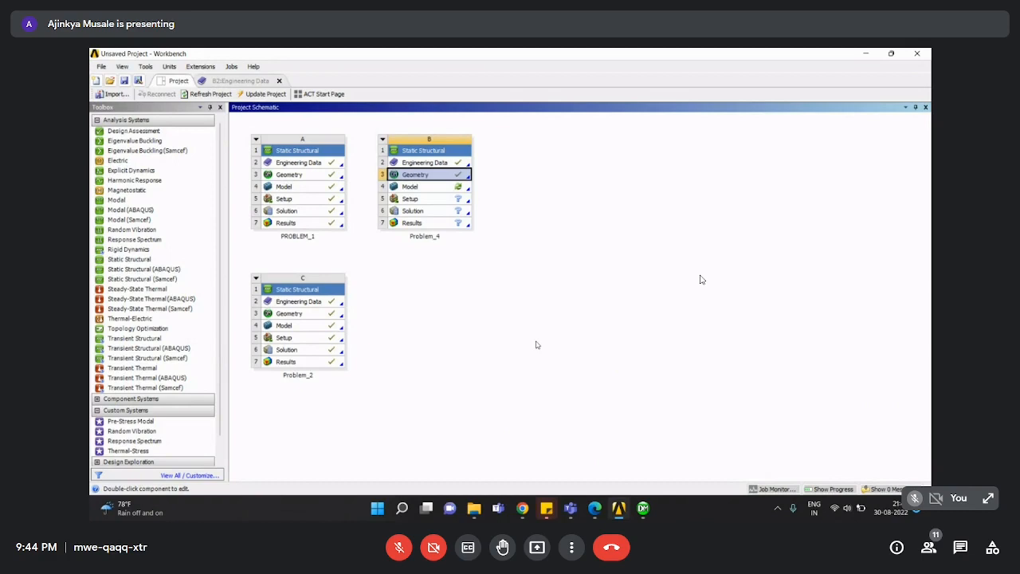
{"action": "double_click", "coordinate": [433, 189]}
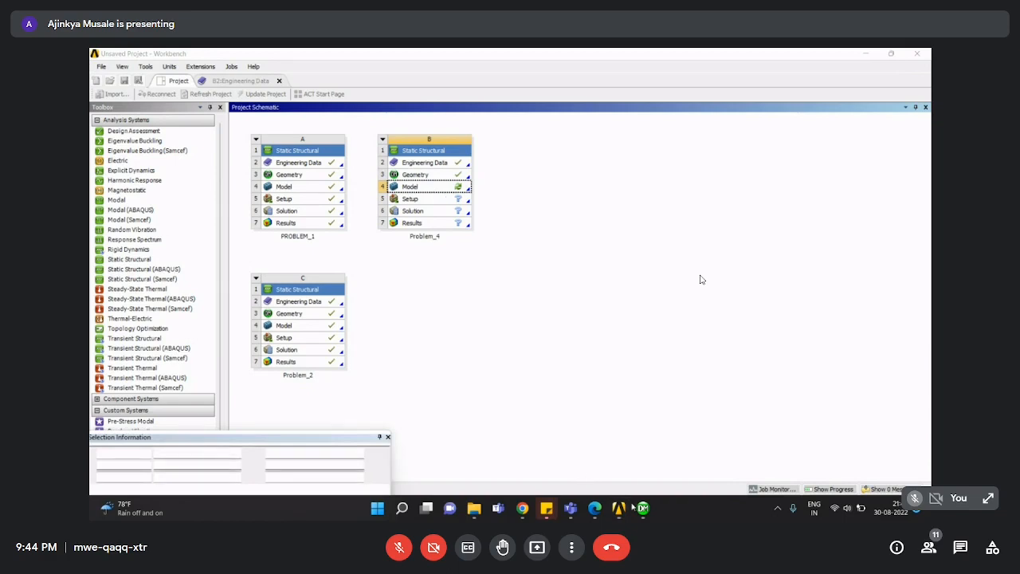
{"action": "mouse_move", "coordinate": [642, 508]}
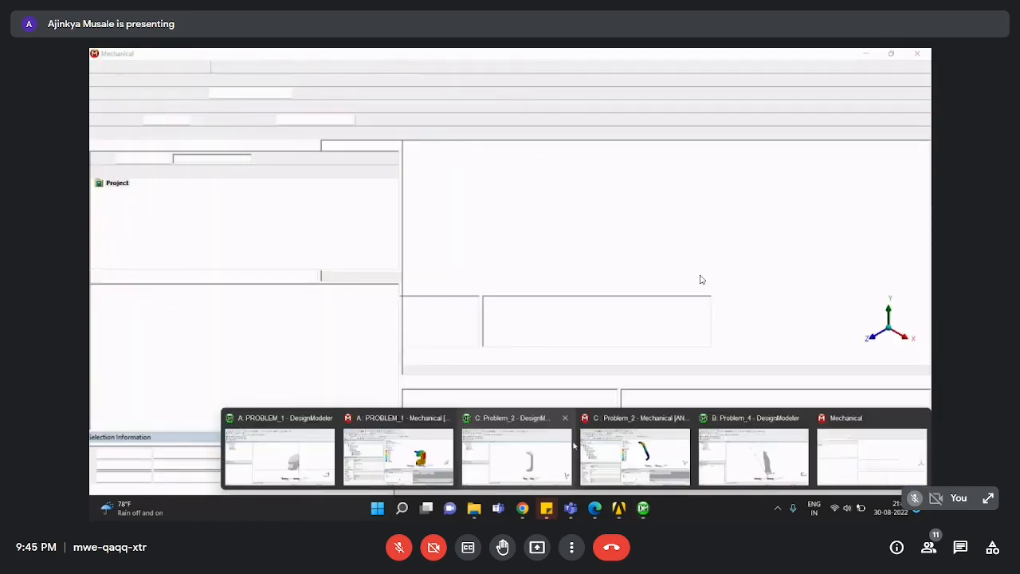
{"action": "left_click", "coordinate": [446, 419]}
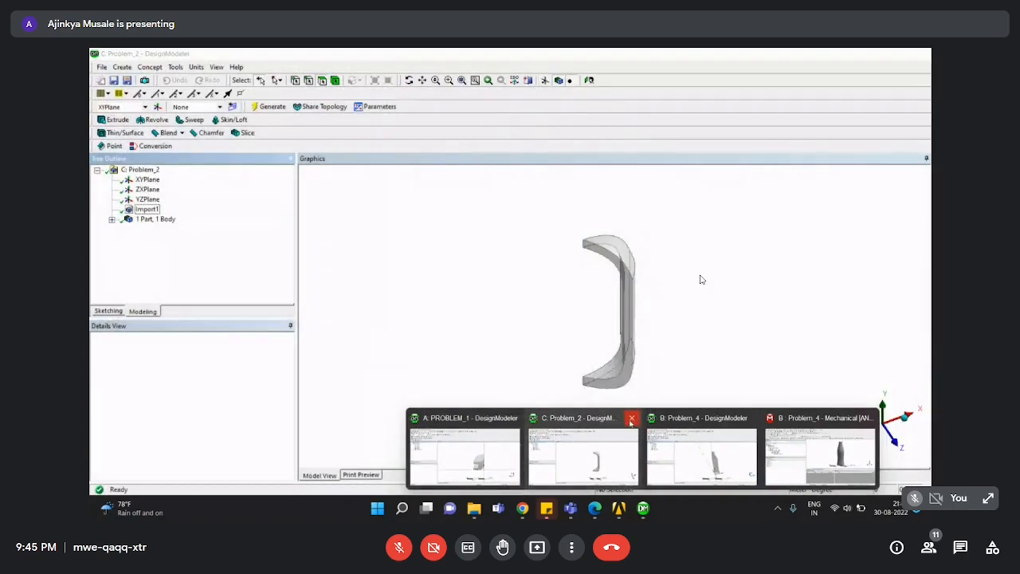
{"action": "left_click", "coordinate": [631, 419]}
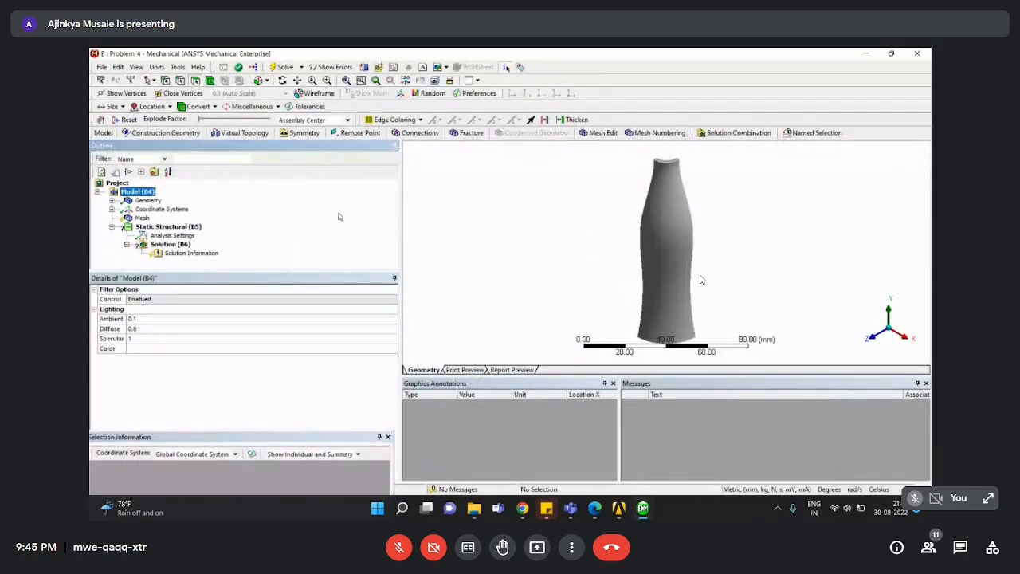
Examine the bottle body and the properties and material assignment of its solid under Geometry.
{"action": "middle_click_drag", "start_coordinate": [558, 204], "coordinate": [509, 238]}
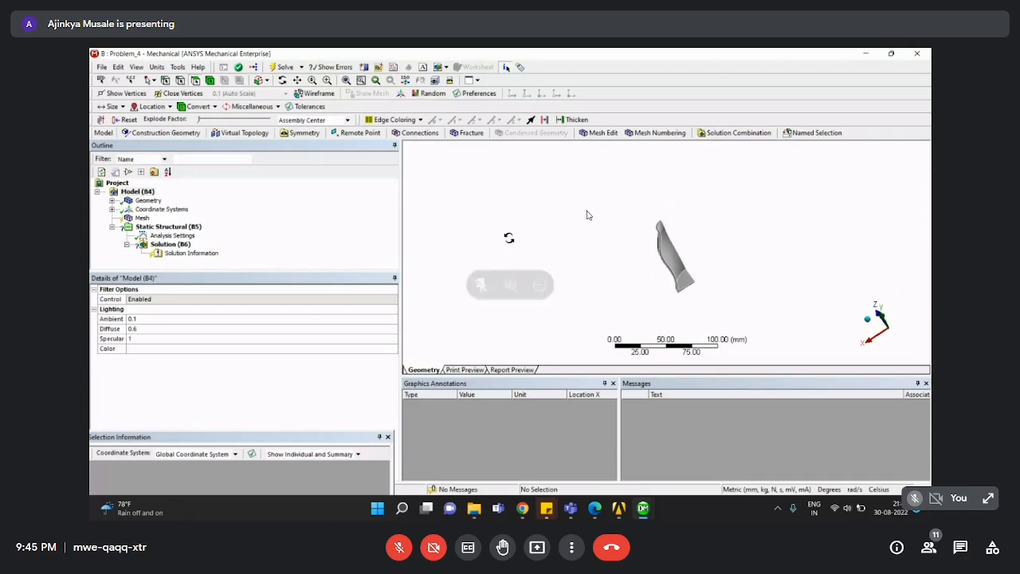
{"action": "key", "text": "Escape"}
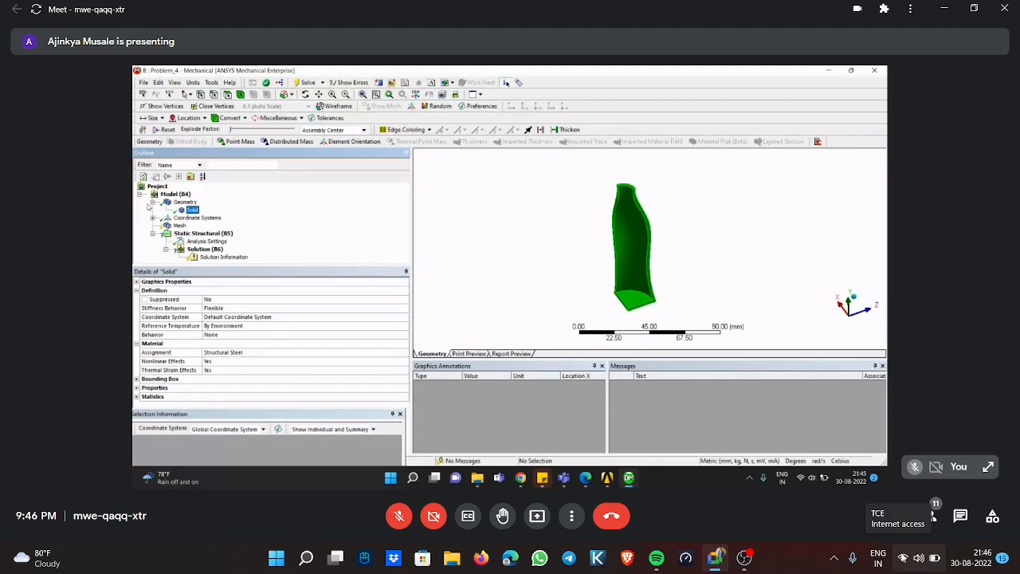
{"action": "left_click", "coordinate": [151, 203]}
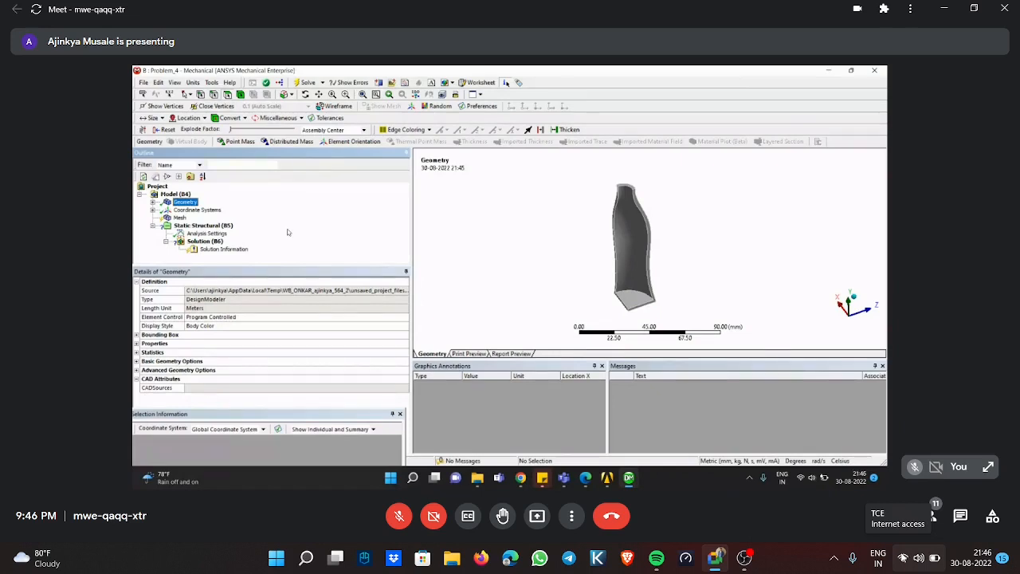
{"action": "left_click", "coordinate": [585, 263]}
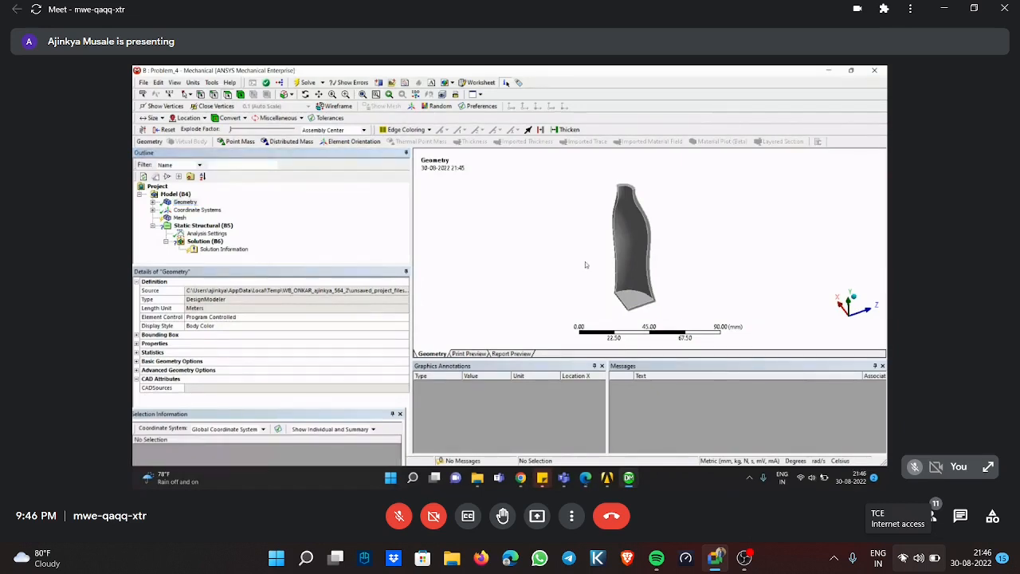
{"action": "left_click", "coordinate": [357, 236]}
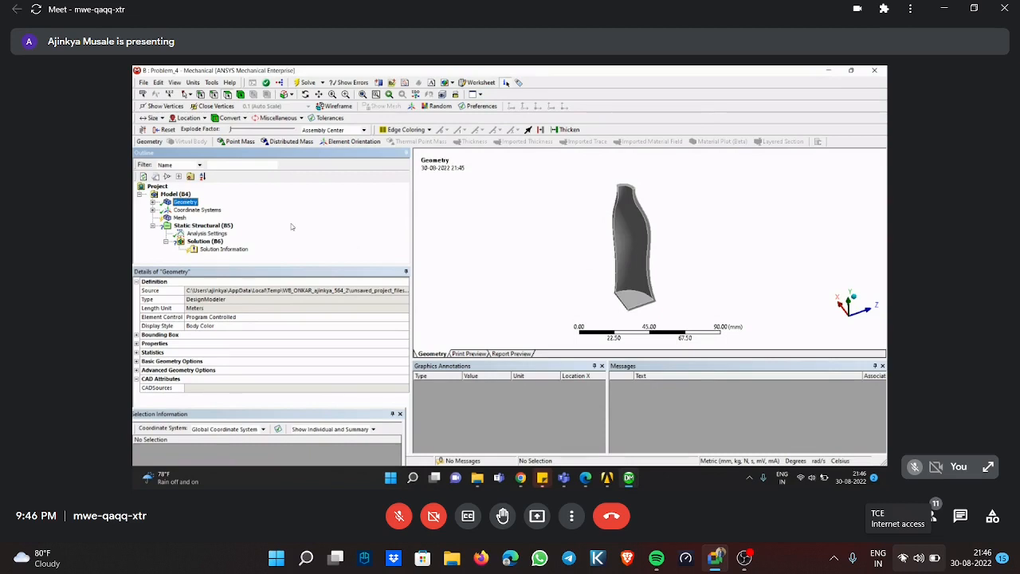
Look up the element size for Problem Statement 4 in Assignment 3.pdf and return to Mechanical.
{"action": "left_click", "coordinate": [585, 477]}
{"action": "left_click", "coordinate": [347, 232]}
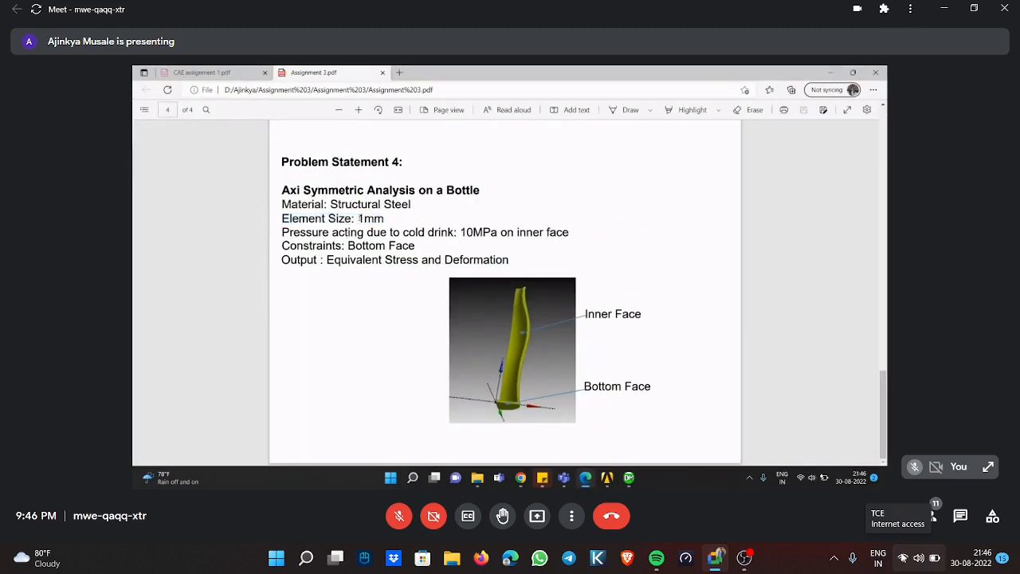
{"action": "left_click", "coordinate": [827, 71]}
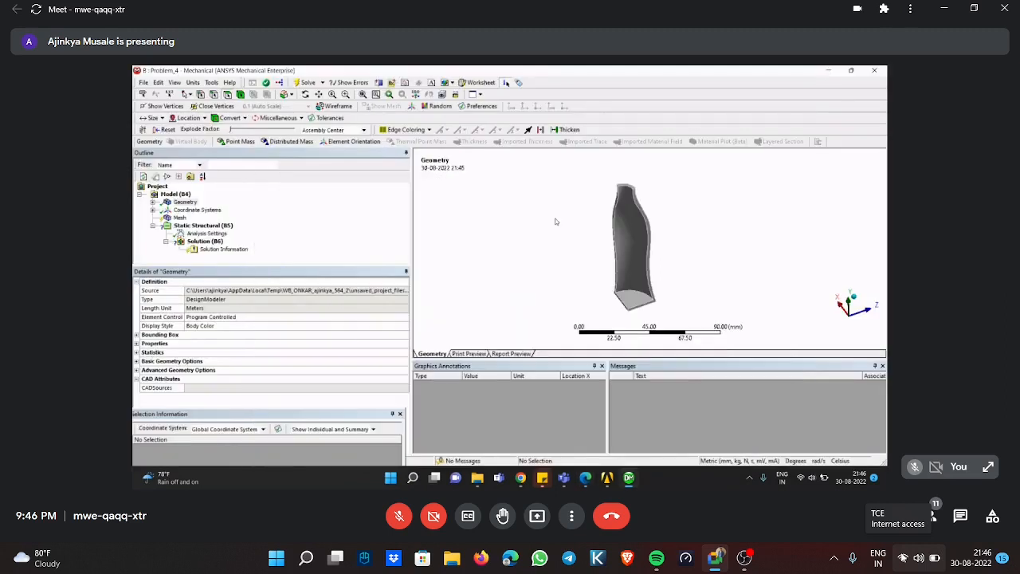
{"action": "left_click", "coordinate": [318, 226]}
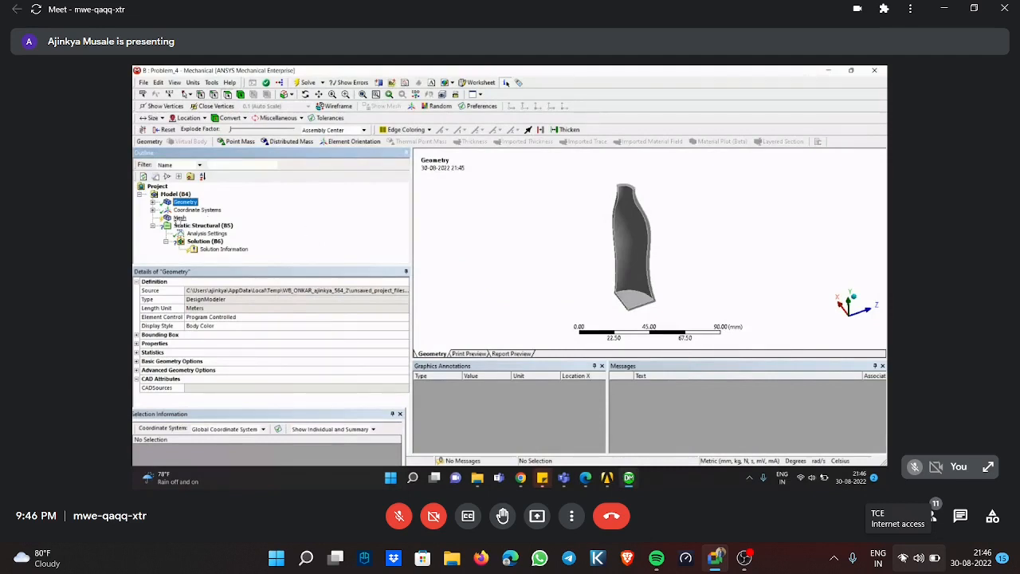
Set the mesh element size of the bottle to 1.0 mm in the mesh sizing settings.
{"action": "left_click", "coordinate": [179, 219]}
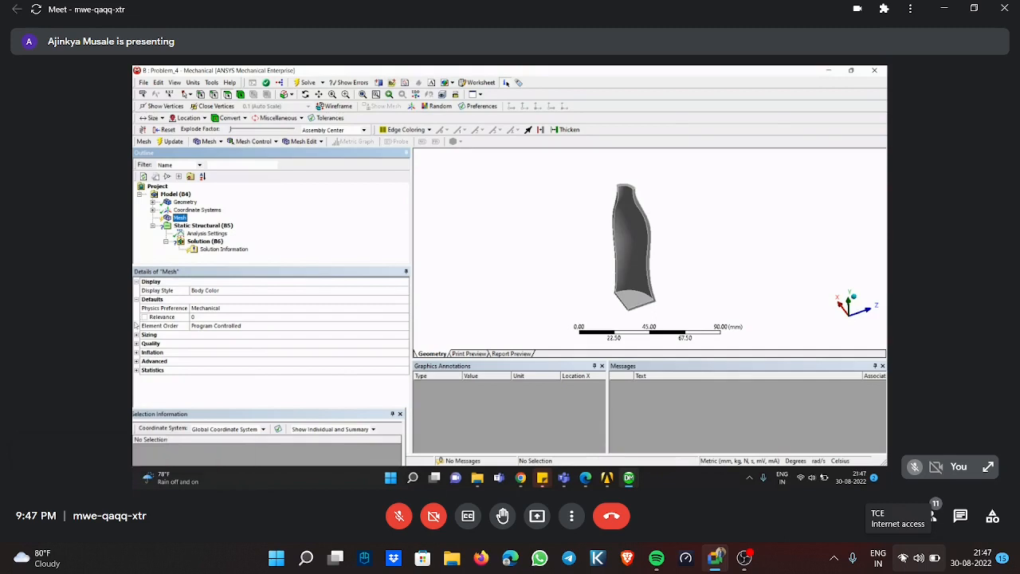
{"action": "left_click", "coordinate": [137, 335]}
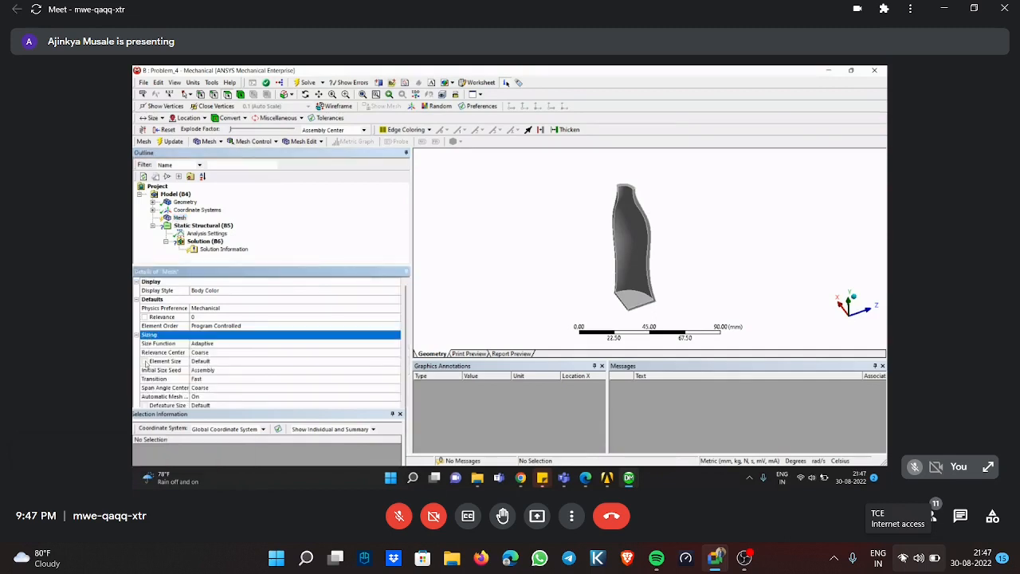
{"action": "left_click", "coordinate": [222, 362]}
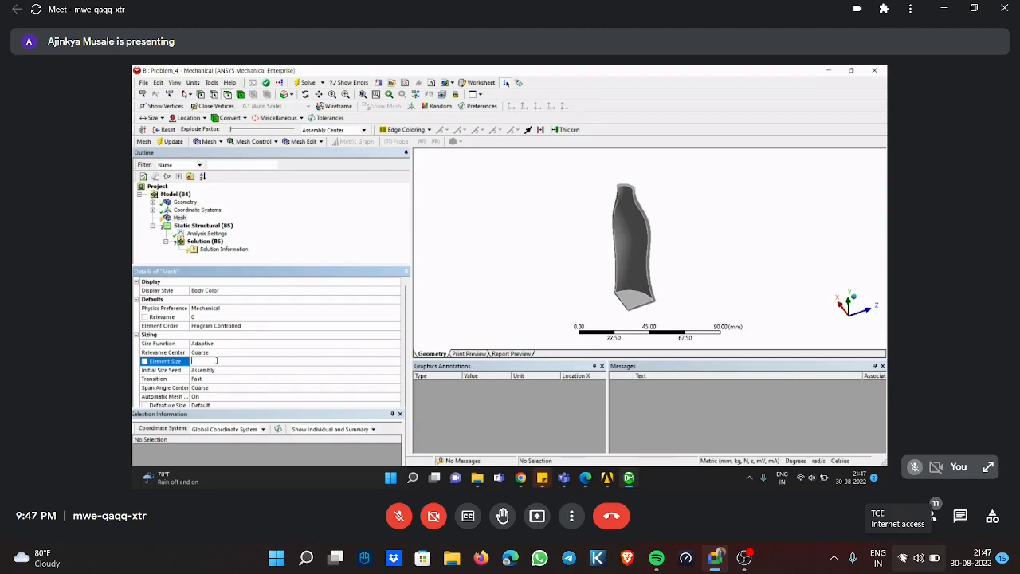
{"action": "type", "text": "5"}
{"action": "key", "text": "Return"}
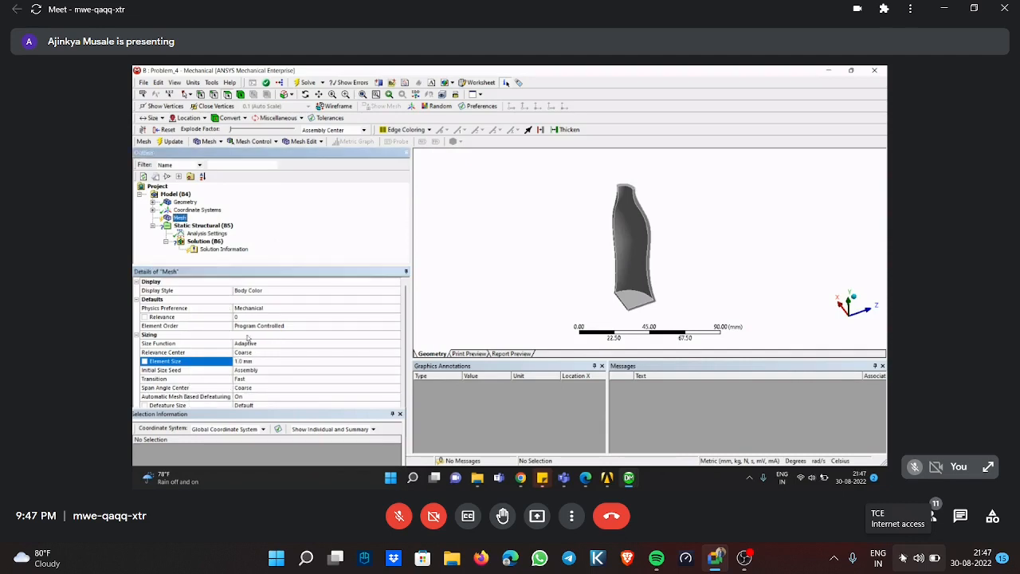
Generate the bottle's mesh and inspect the elements across its wall thickness and curved surfaces.
{"action": "left_click", "coordinate": [178, 217]}
{"action": "right_click", "coordinate": [178, 217]}
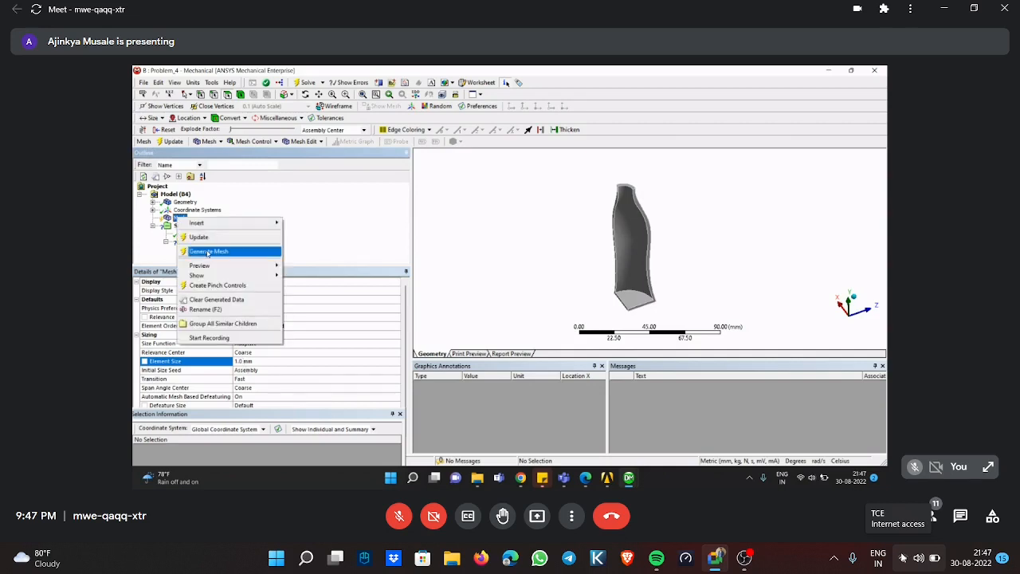
{"action": "left_click", "coordinate": [209, 252]}
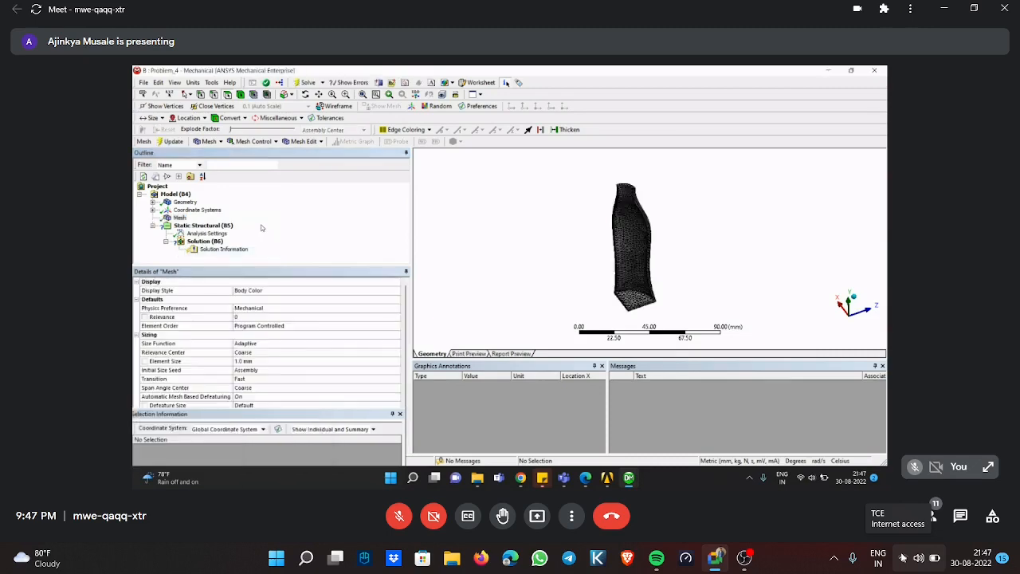
{"action": "right_click_drag", "start_coordinate": [615, 198], "coordinate": [666, 259]}
{"action": "middle_click_drag", "start_coordinate": [665, 262], "coordinate": [719, 275]}
{"action": "scroll", "coordinate": [635, 262], "scroll_direction": "down", "scroll_amount": 3}
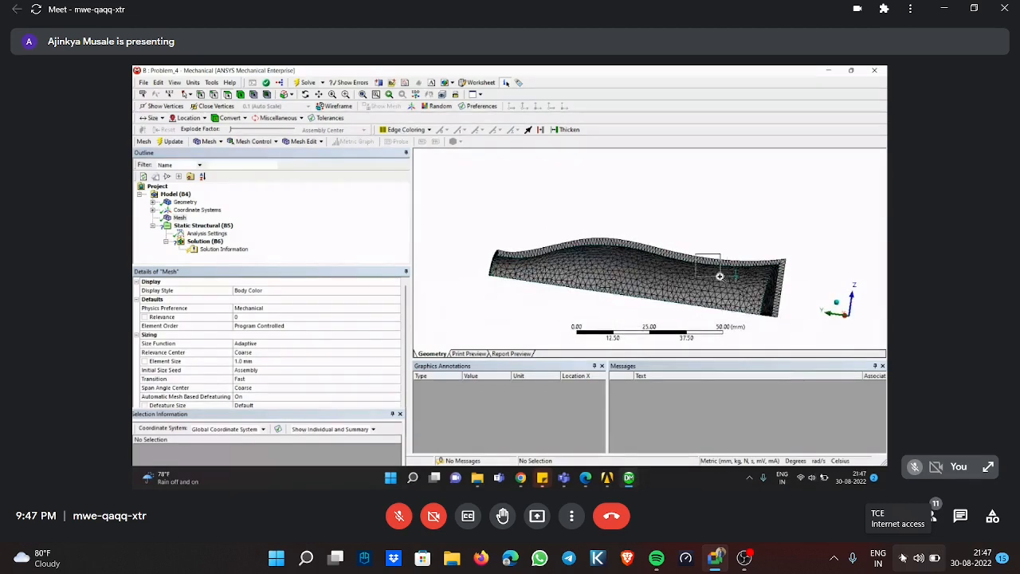
{"action": "right_click_drag", "start_coordinate": [720, 276], "coordinate": [719, 276]}
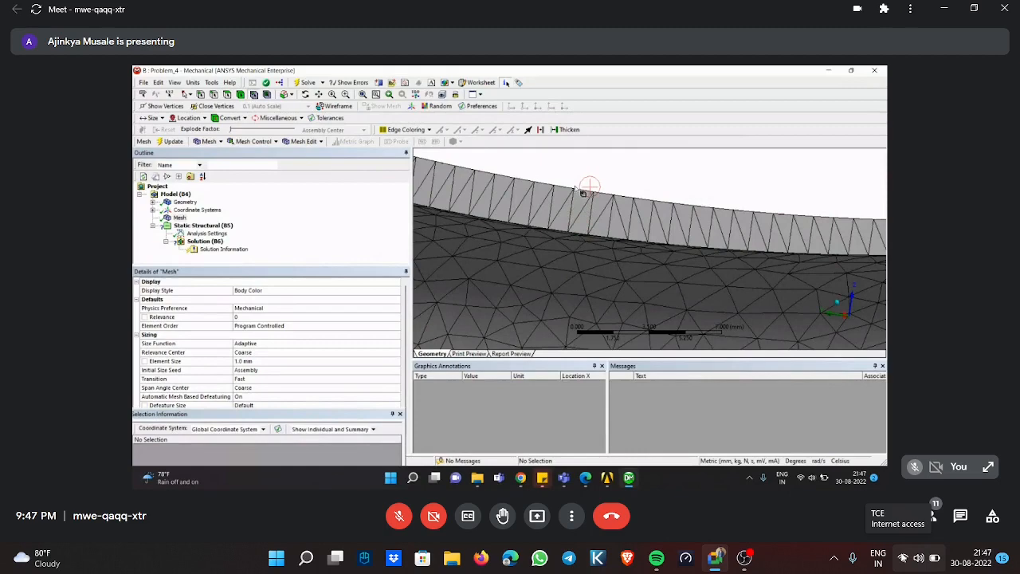
{"action": "scroll", "coordinate": [577, 191], "scroll_direction": "down", "scroll_amount": 4}
{"action": "middle_click_drag", "start_coordinate": [578, 209], "coordinate": [661, 215]}
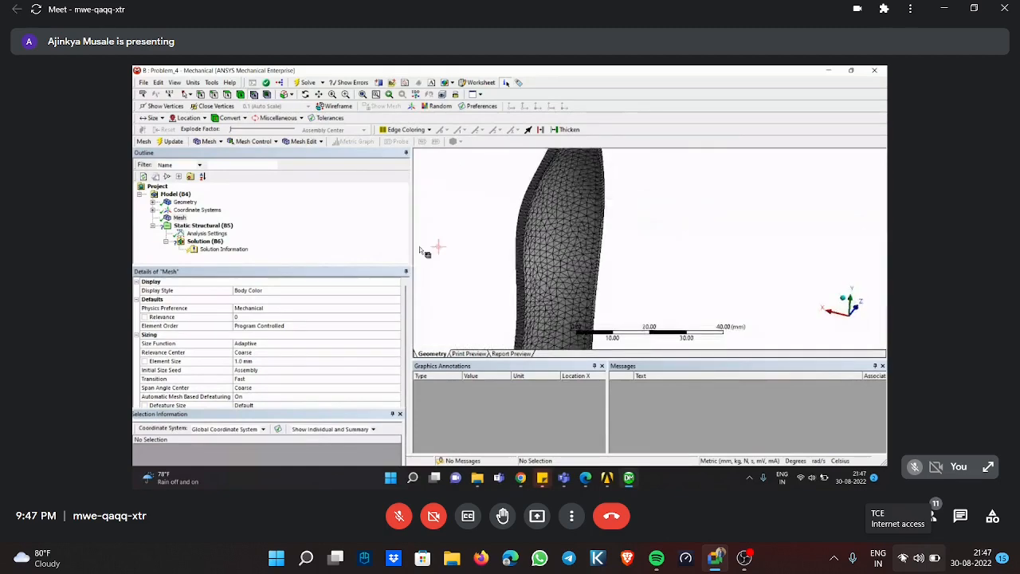
Select the Static Structural branch and review the pressure load and constraint required for Problem Statement 4 in Assignment 3.pdf.
{"action": "left_click", "coordinate": [183, 225]}
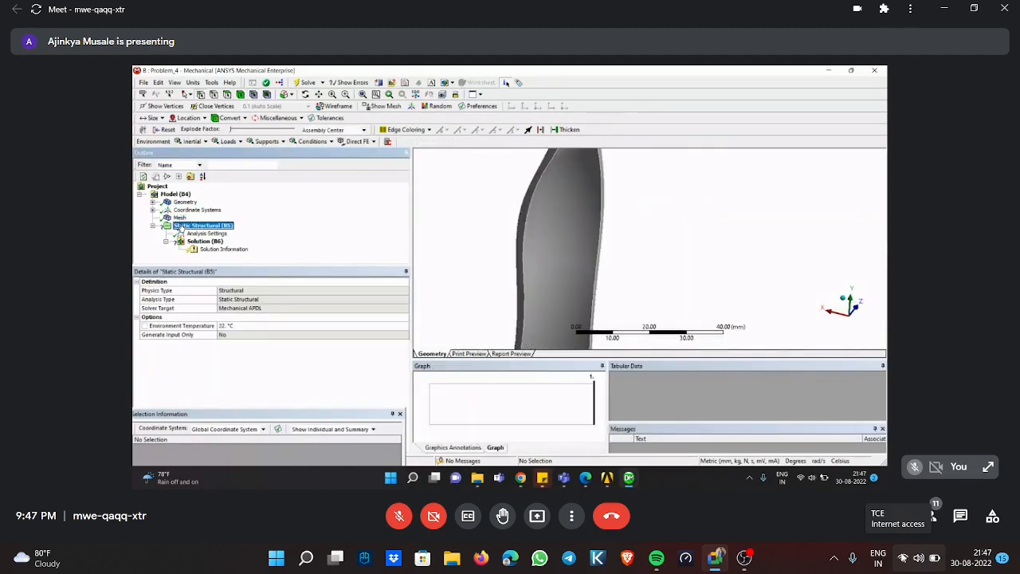
{"action": "left_click", "coordinate": [585, 479]}
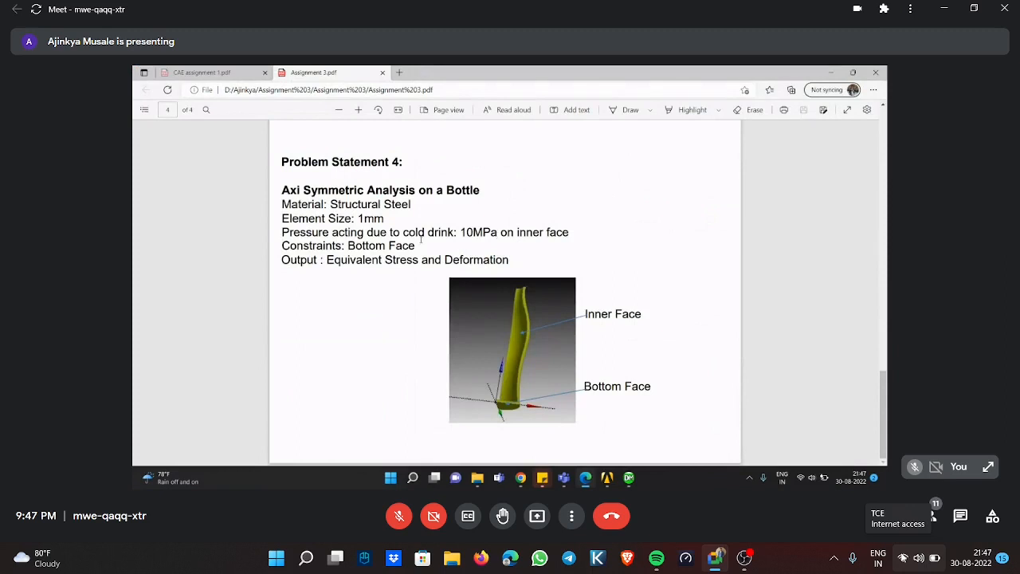
{"action": "left_click_drag", "start_coordinate": [421, 243], "coordinate": [283, 229]}
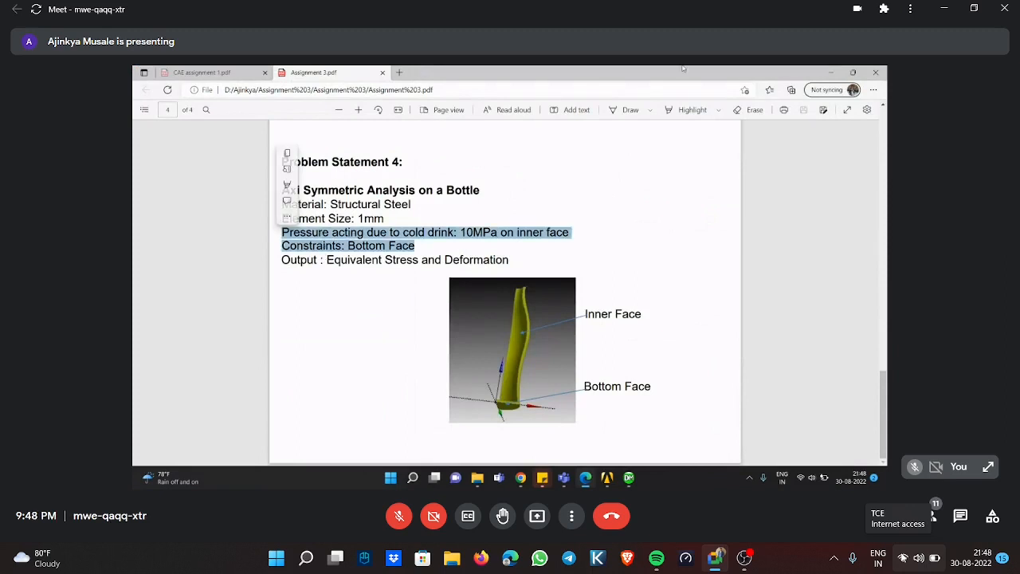
{"action": "left_click", "coordinate": [831, 75]}
{"action": "scroll", "coordinate": [558, 228], "scroll_direction": "down", "scroll_amount": 3}
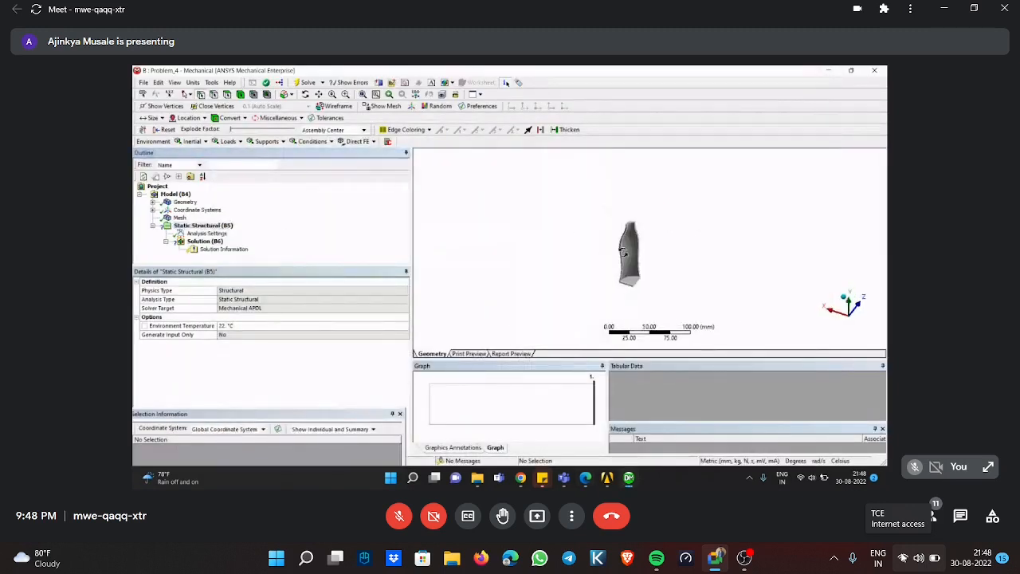
Apply a 10 MPa pressure to the two inner faces of the bottle under Static Structural.
{"action": "scroll", "coordinate": [594, 204], "scroll_direction": "up", "scroll_amount": 5}
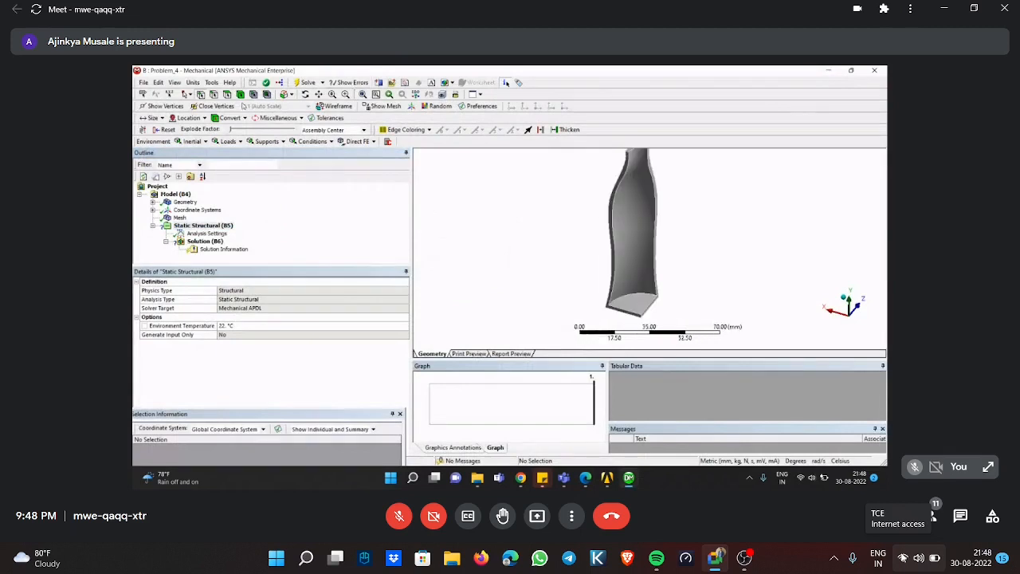
{"action": "left_click", "coordinate": [639, 286]}
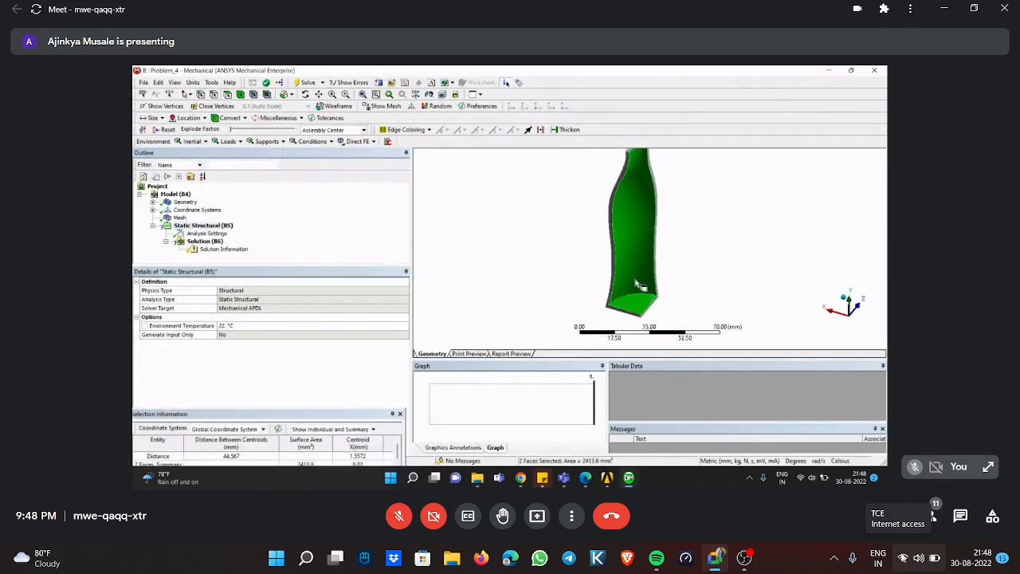
{"action": "scroll", "coordinate": [640, 286], "scroll_direction": "down", "scroll_amount": 2}
{"action": "middle_click_drag", "start_coordinate": [639, 255], "coordinate": [556, 290]}
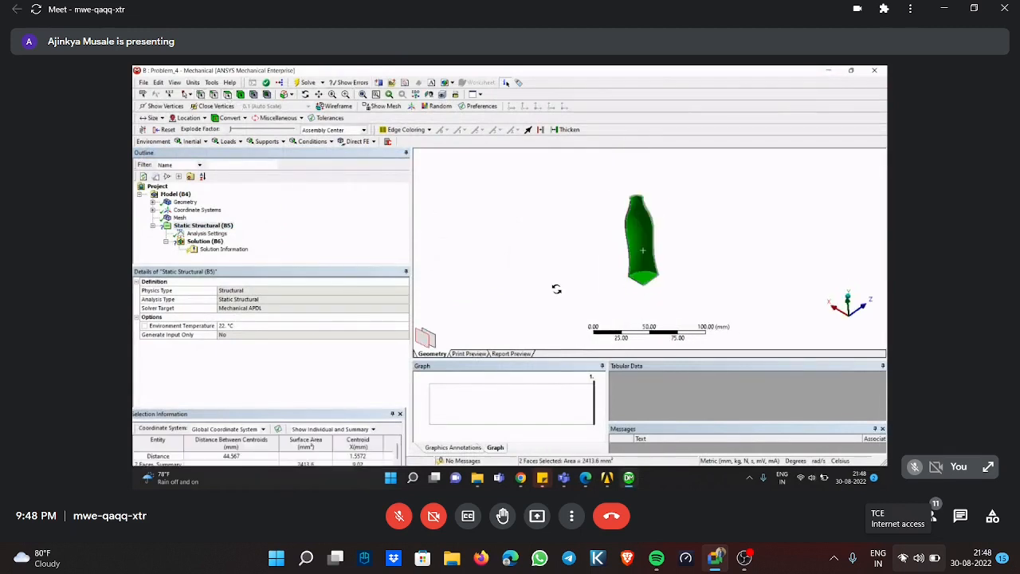
{"action": "right_click", "coordinate": [206, 227]}
{"action": "mouse_move", "coordinate": [239, 231]}
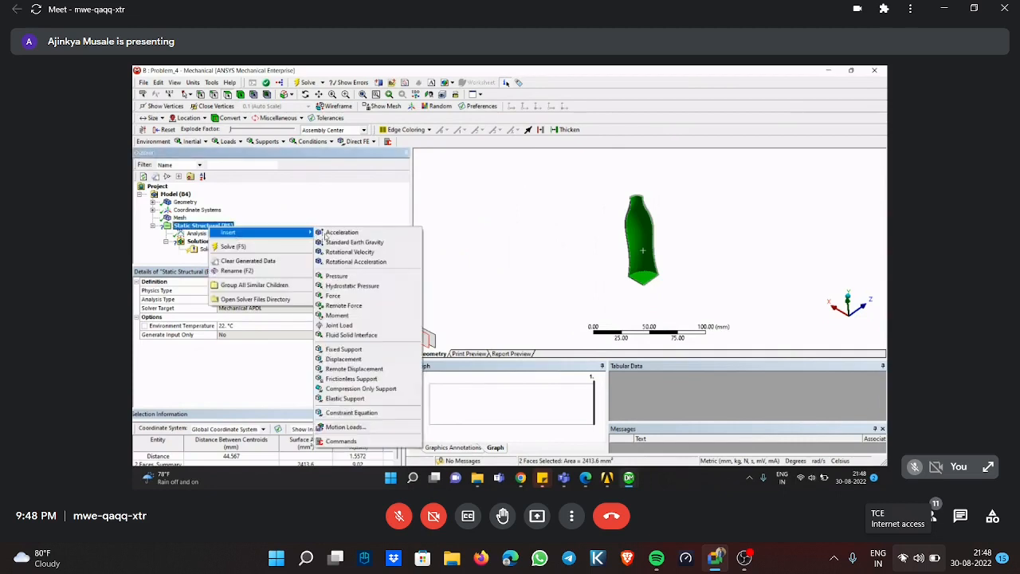
{"action": "left_click", "coordinate": [351, 276]}
{"action": "type", "text": "10"}
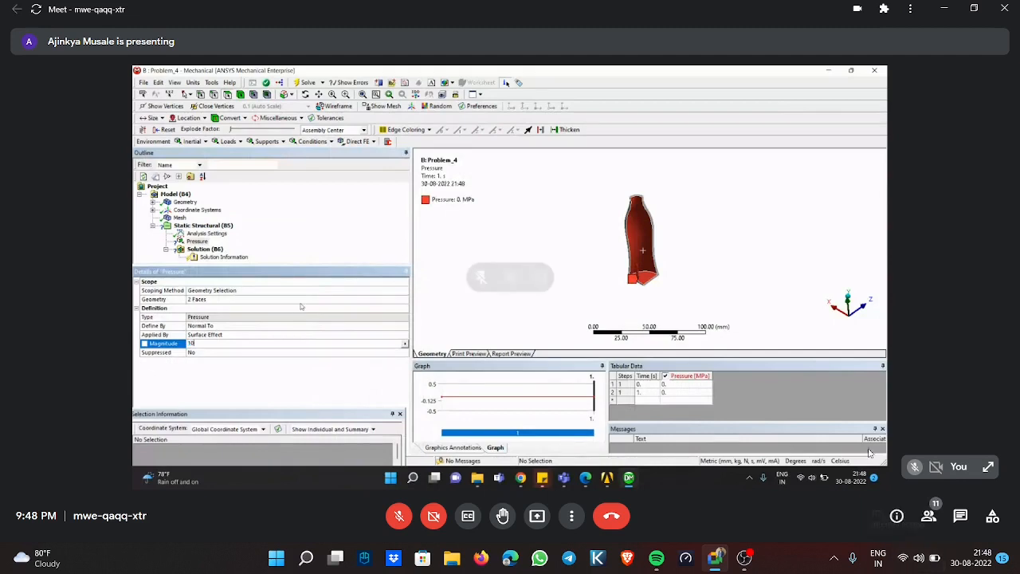
{"action": "left_click", "coordinate": [247, 223]}
{"action": "double_click", "coordinate": [900, 418]}
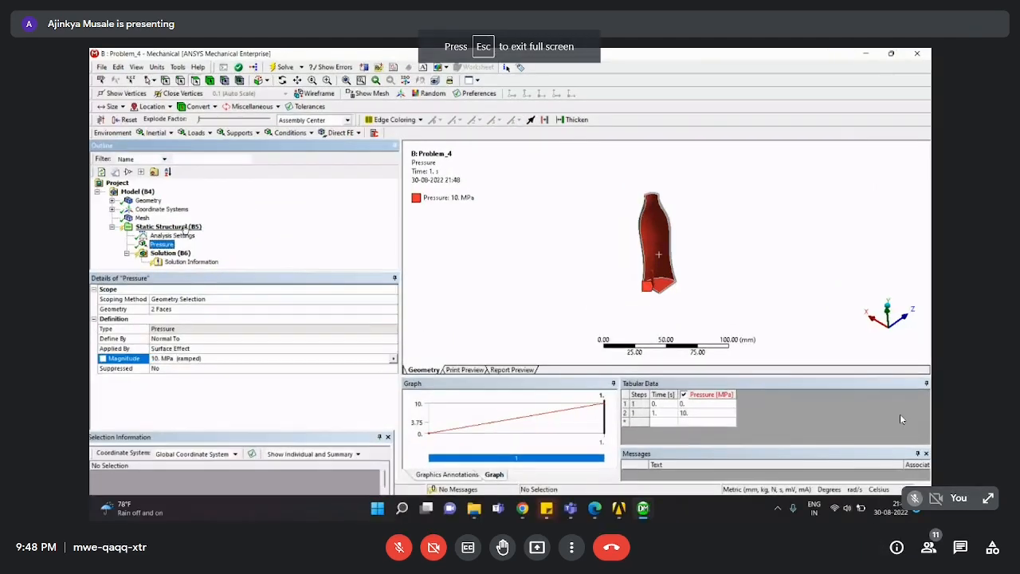
Add a fixed support to the flat bottom face of the bottle.
{"action": "middle_click_drag", "start_coordinate": [454, 239], "coordinate": [514, 239]}
{"action": "right_click_drag", "start_coordinate": [624, 258], "coordinate": [725, 330]}
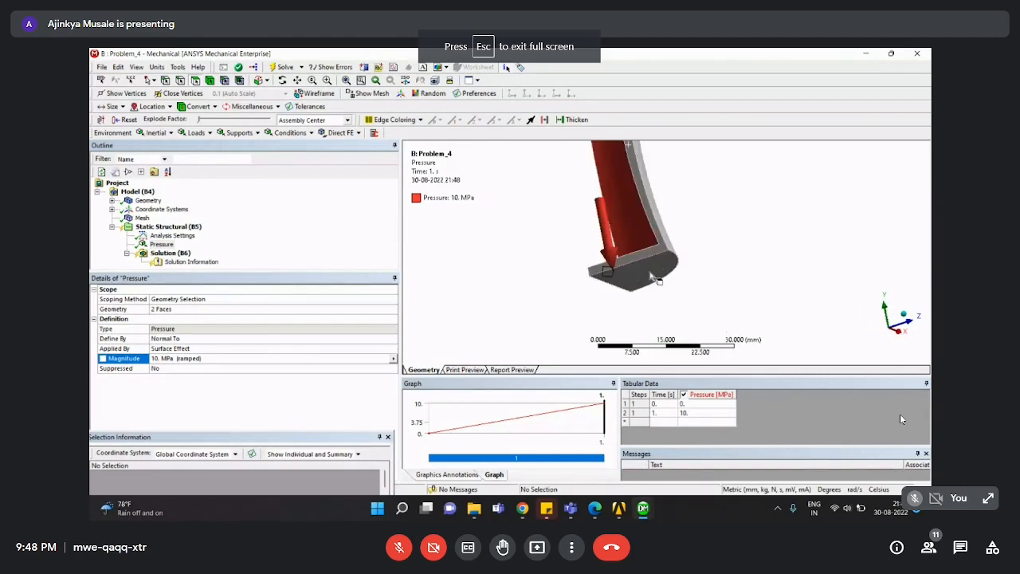
{"action": "left_click", "coordinate": [649, 272]}
{"action": "right_click", "coordinate": [168, 227]}
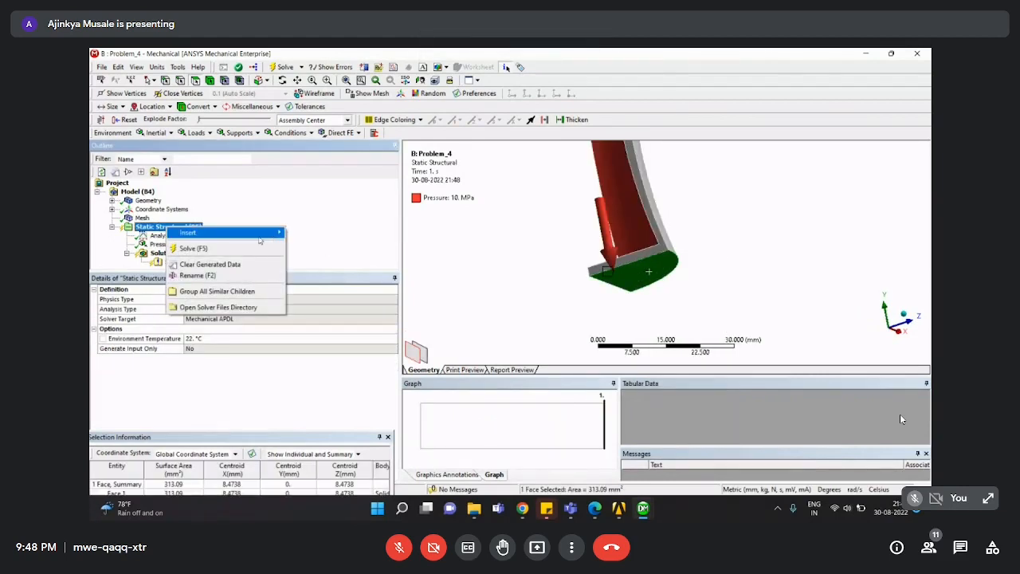
{"action": "mouse_move", "coordinate": [258, 240]}
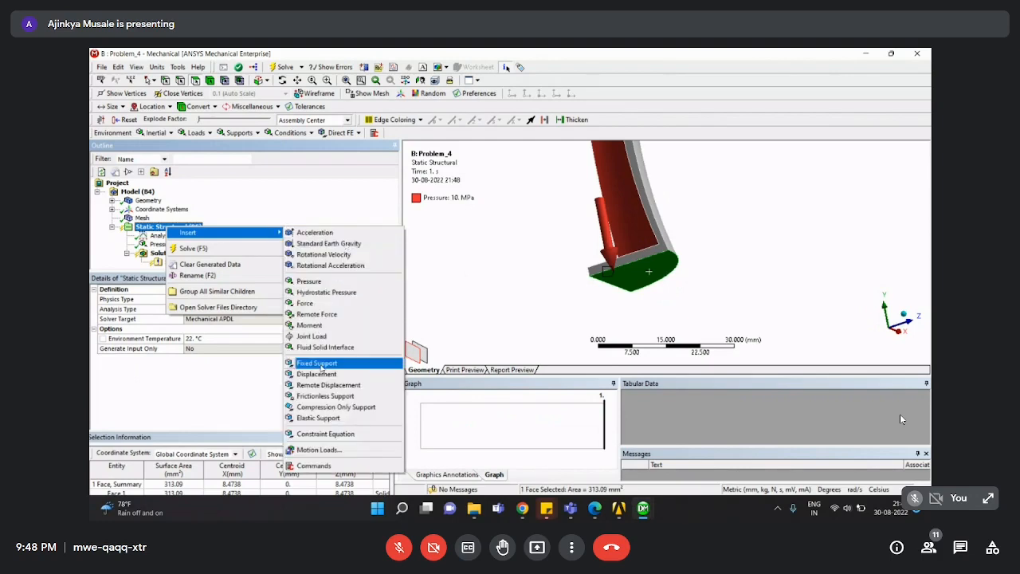
{"action": "left_click", "coordinate": [317, 363]}
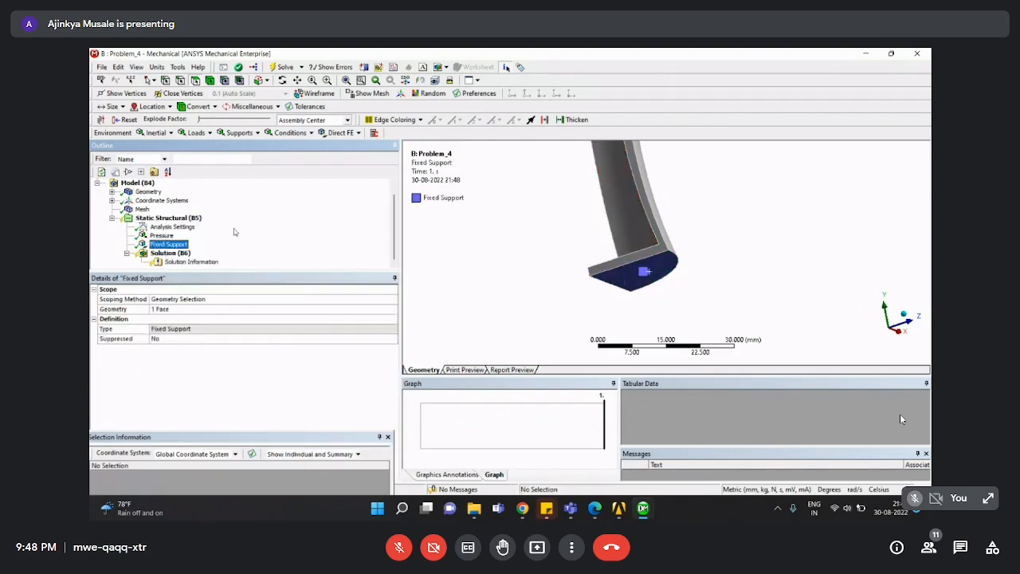
Insert a second fixed support and assign the bottle's bottom face as its geometry.
{"action": "right_click", "coordinate": [178, 218]}
{"action": "mouse_move", "coordinate": [199, 223]}
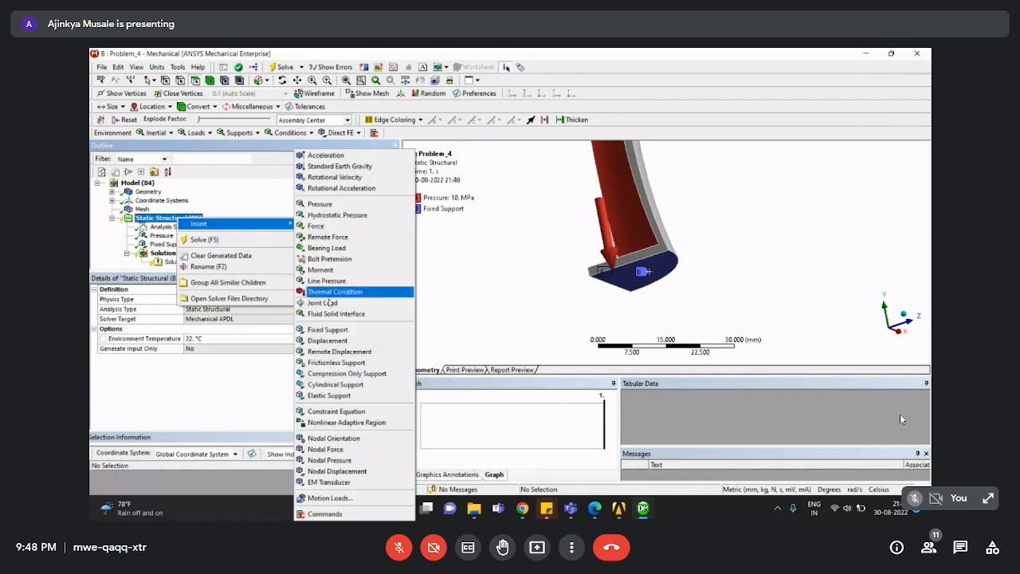
{"action": "left_click", "coordinate": [325, 331]}
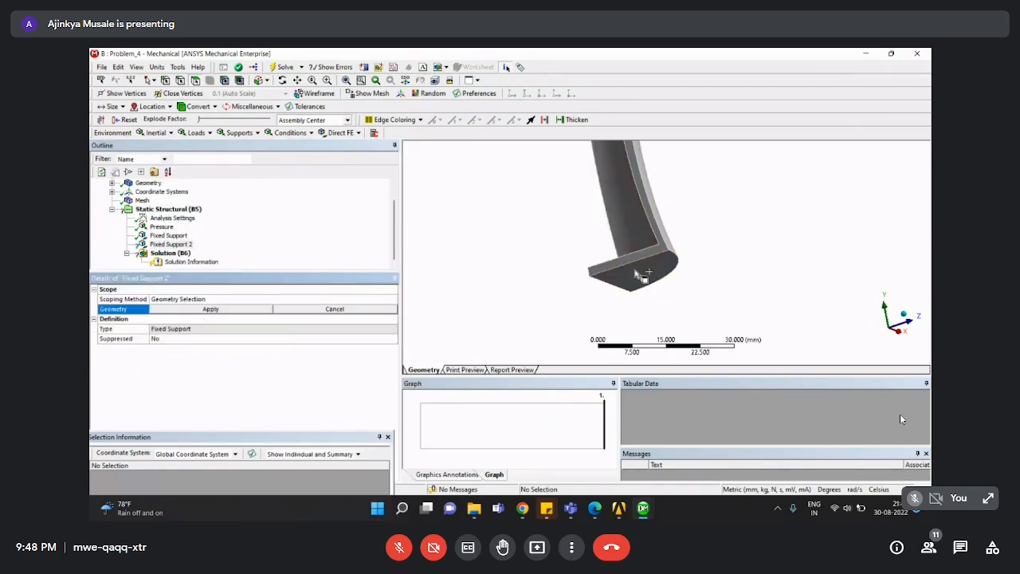
{"action": "left_click", "coordinate": [641, 274]}
{"action": "left_click", "coordinate": [210, 308]}
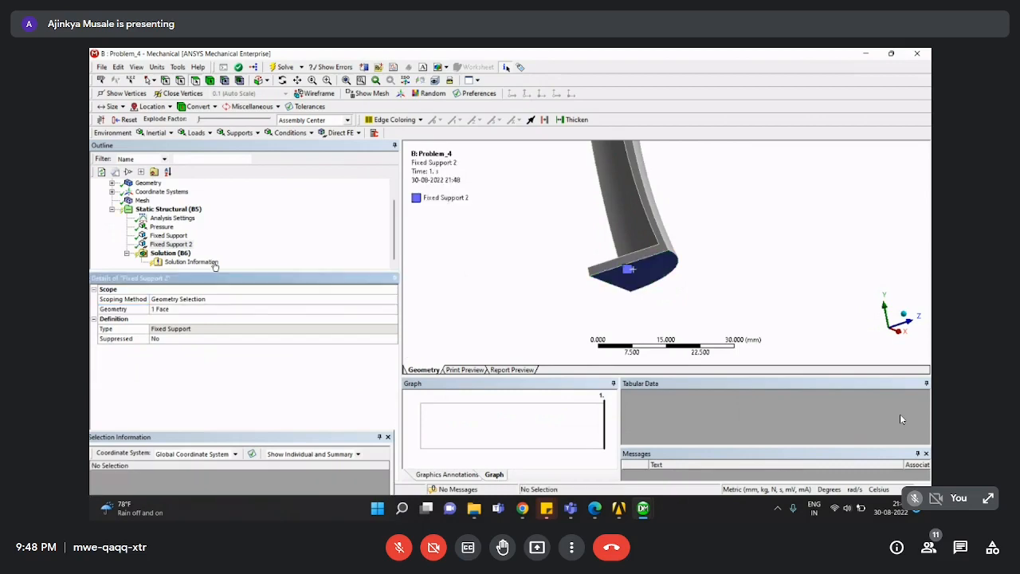
Delete the duplicate fixed support, Fixed Support 2, from the outline.
{"action": "left_click", "coordinate": [181, 244]}
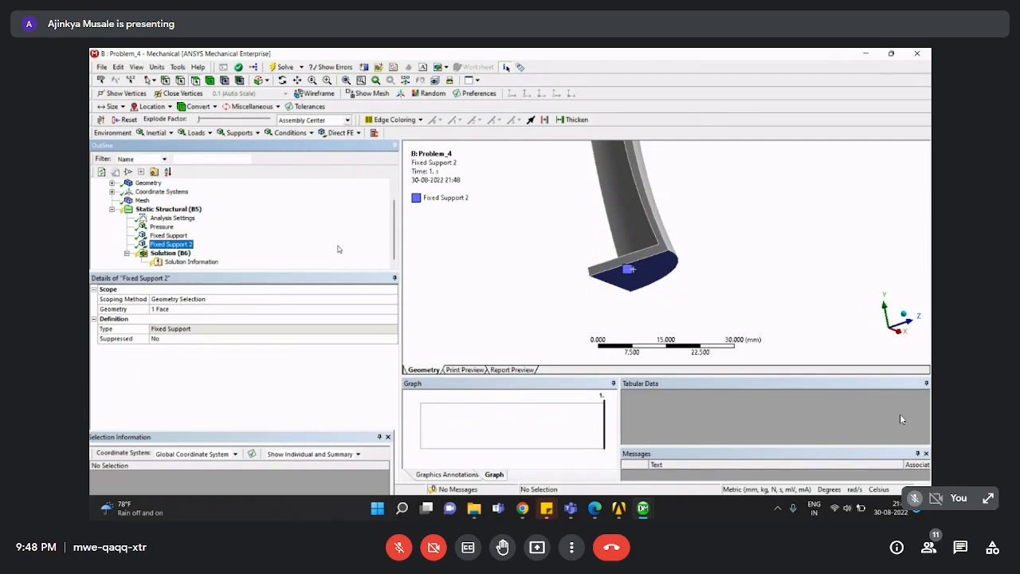
{"action": "key", "text": "Delete"}
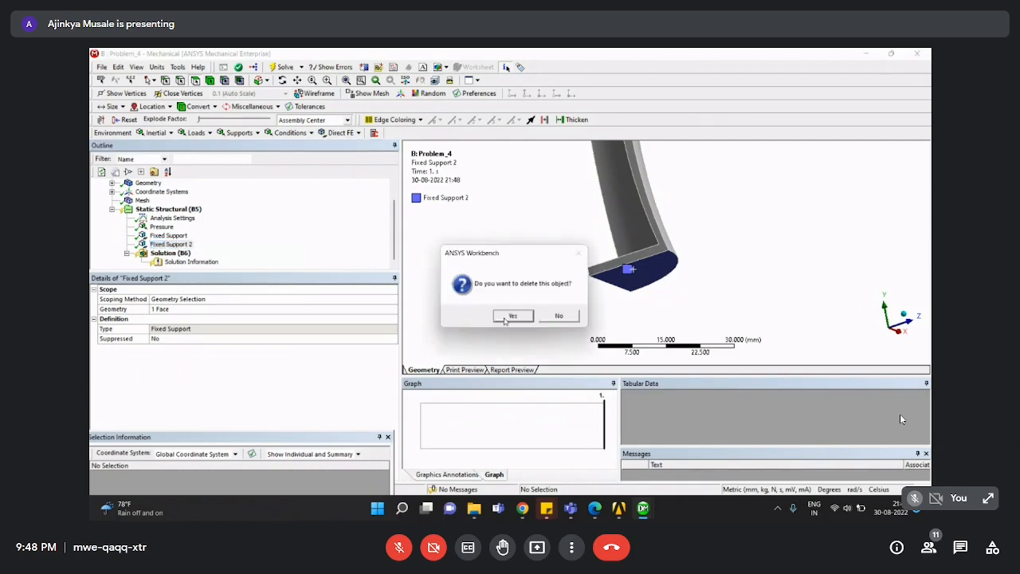
{"action": "left_click", "coordinate": [506, 317]}
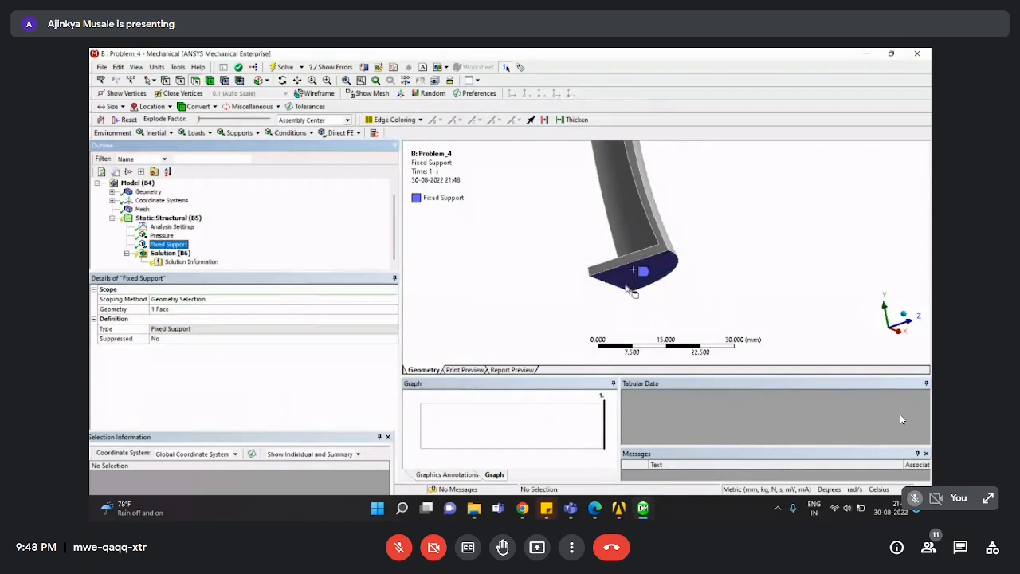
{"action": "scroll", "coordinate": [629, 290], "scroll_direction": "down", "scroll_amount": 5}
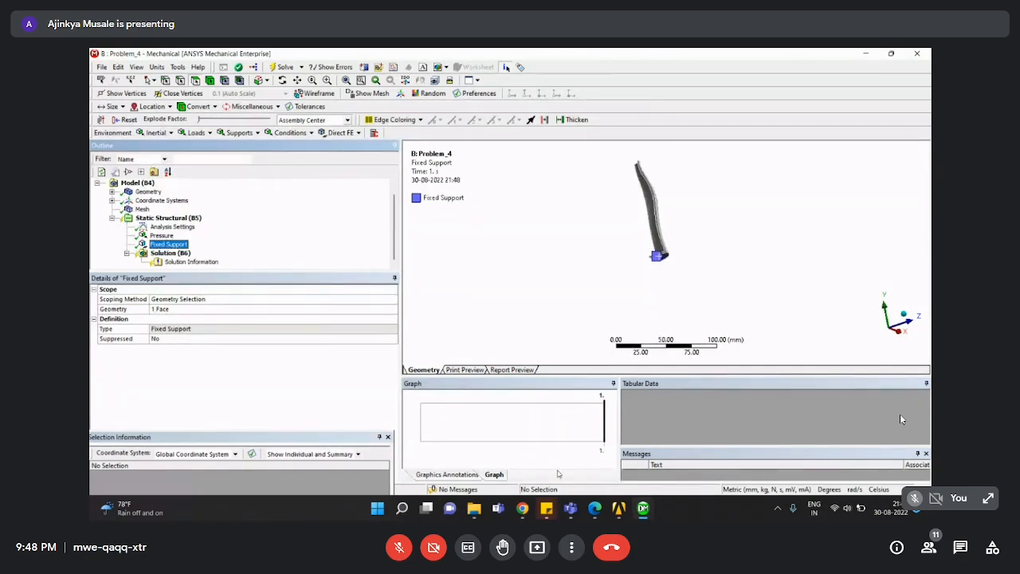
Check the Google Meet call window, return to Mechanical and dismiss the presenting notification.
{"action": "left_click", "coordinate": [521, 510]}
{"action": "left_click", "coordinate": [475, 466]}
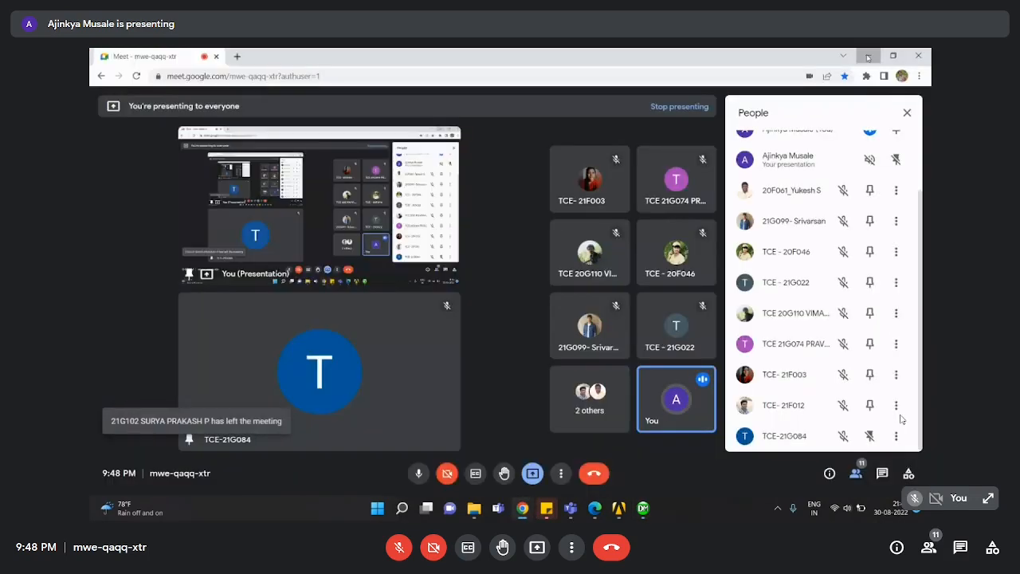
{"action": "left_click", "coordinate": [867, 55]}
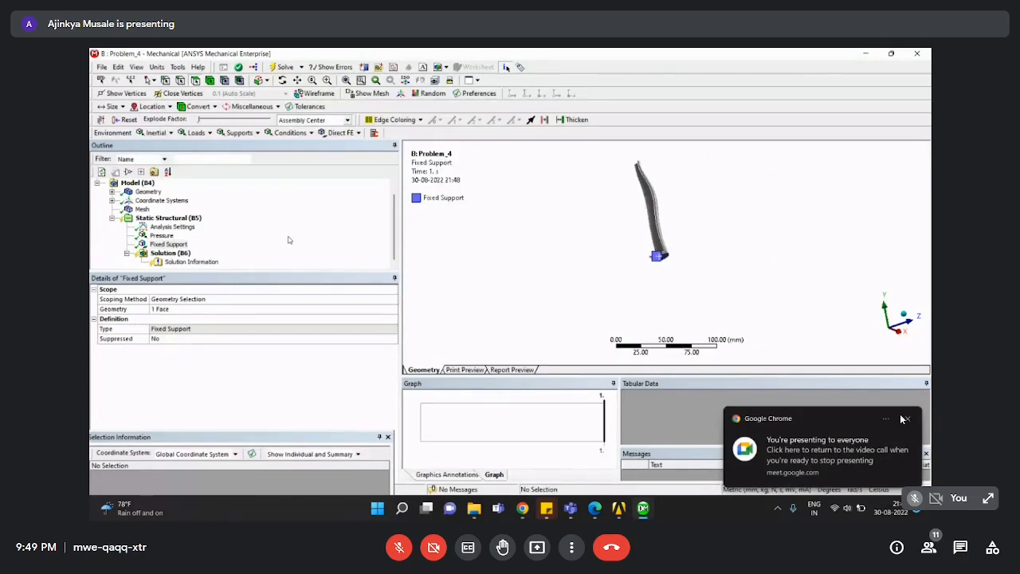
{"action": "left_click", "coordinate": [902, 418]}
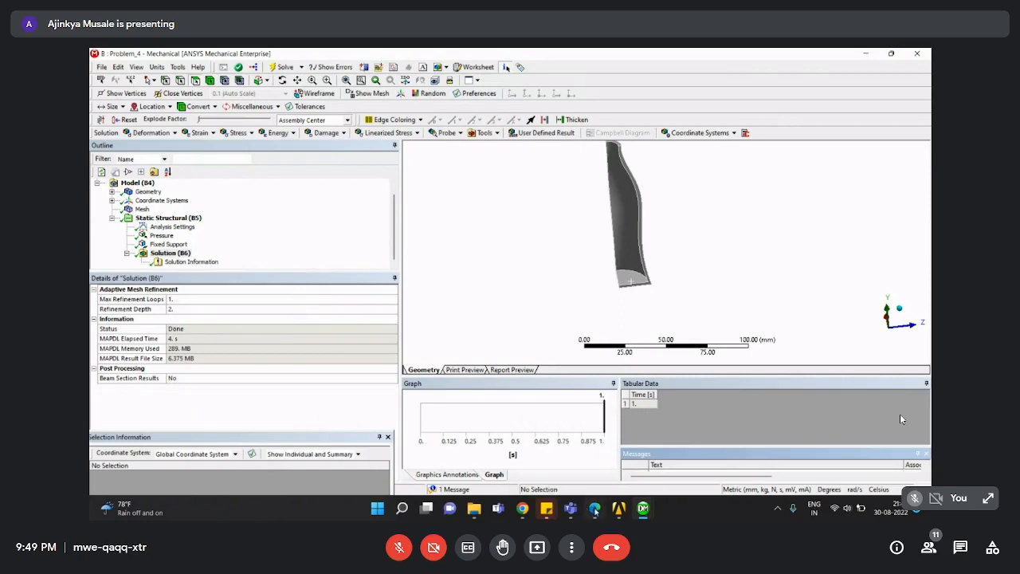
Look up the required outputs for Problem Statement 4 in Assignment 3.pdf and return to Mechanical.
{"action": "left_click", "coordinate": [594, 507]}
{"action": "left_click_drag", "start_coordinate": [357, 265], "coordinate": [446, 265]}
{"action": "left_click", "coordinate": [441, 264]}
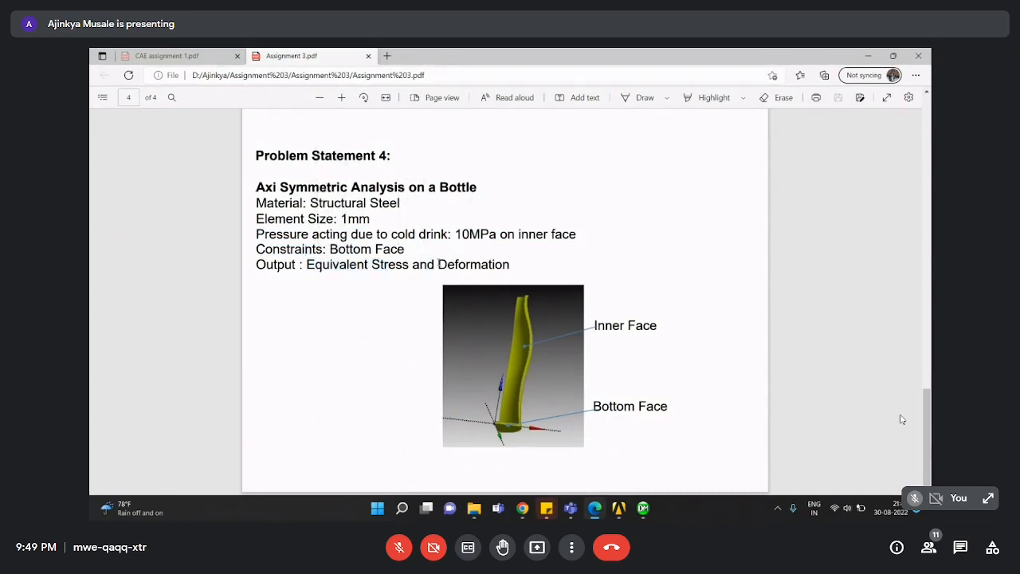
{"action": "left_click", "coordinate": [869, 55]}
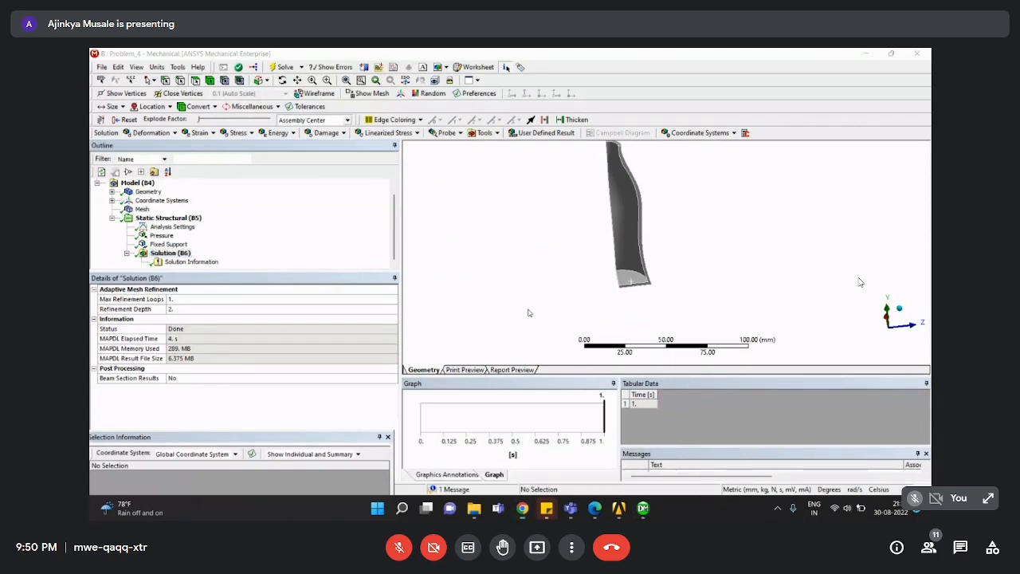
{"action": "left_click", "coordinate": [521, 508]}
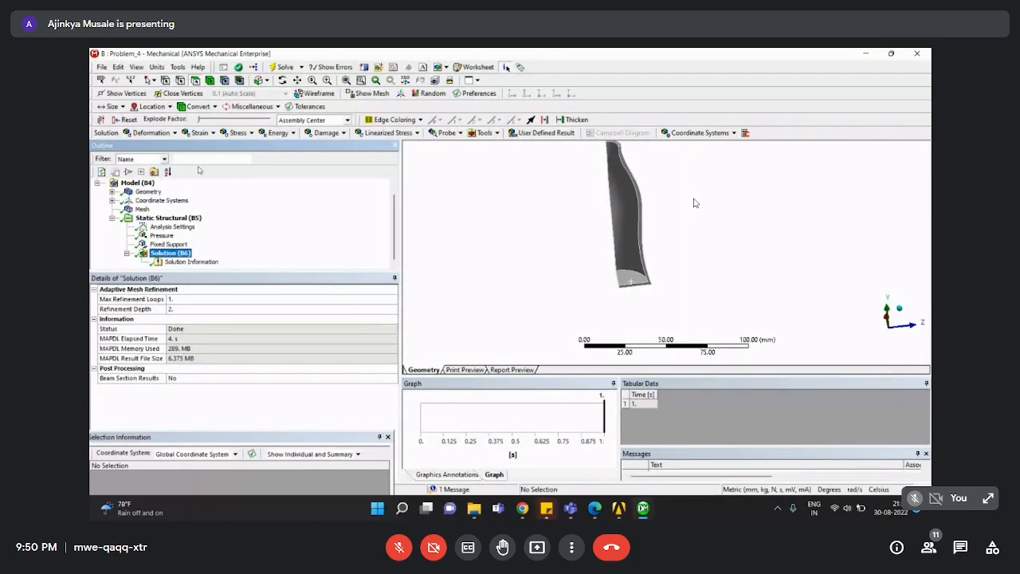
Insert an equivalent (von-Mises) stress result and a directional deformation result under Solution.
{"action": "right_click", "coordinate": [172, 253]}
{"action": "mouse_move", "coordinate": [275, 259]}
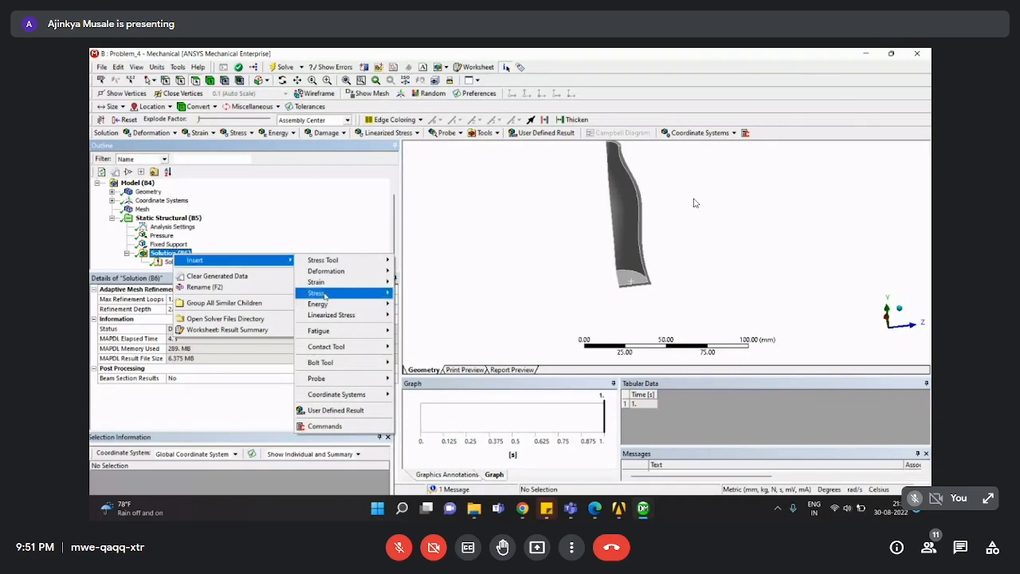
{"action": "mouse_move", "coordinate": [322, 295]}
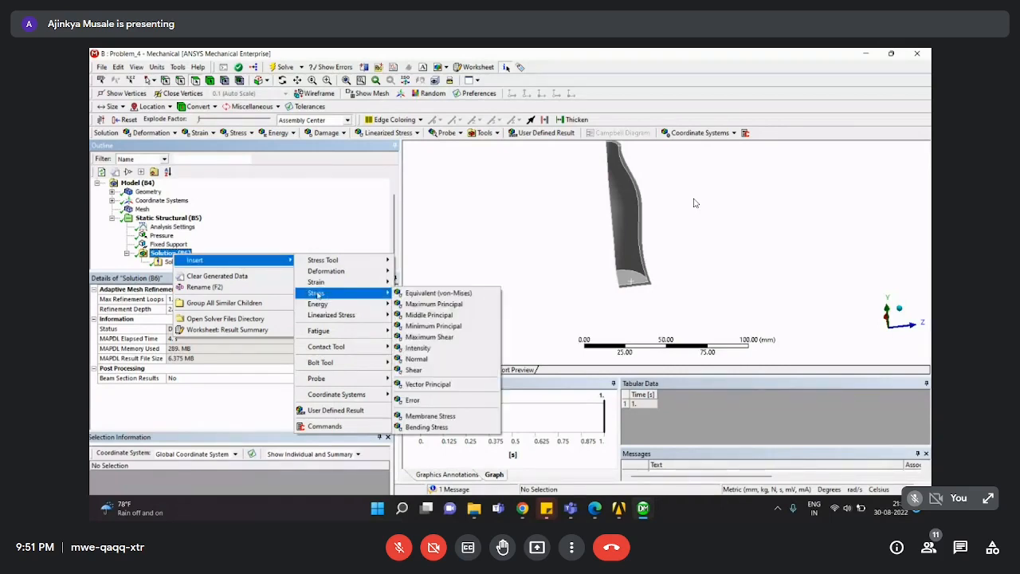
{"action": "left_click", "coordinate": [436, 292]}
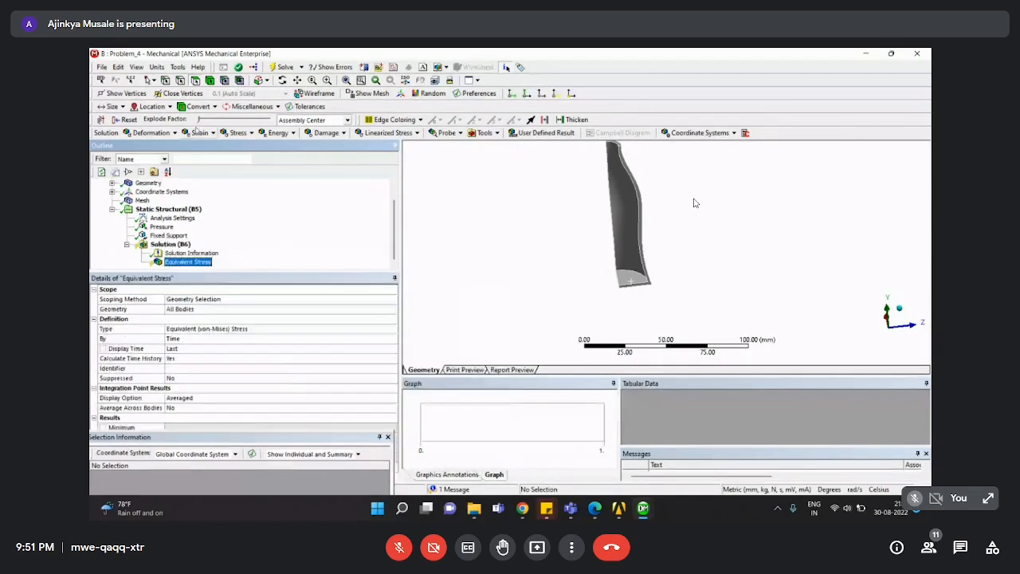
{"action": "right_click", "coordinate": [168, 245]}
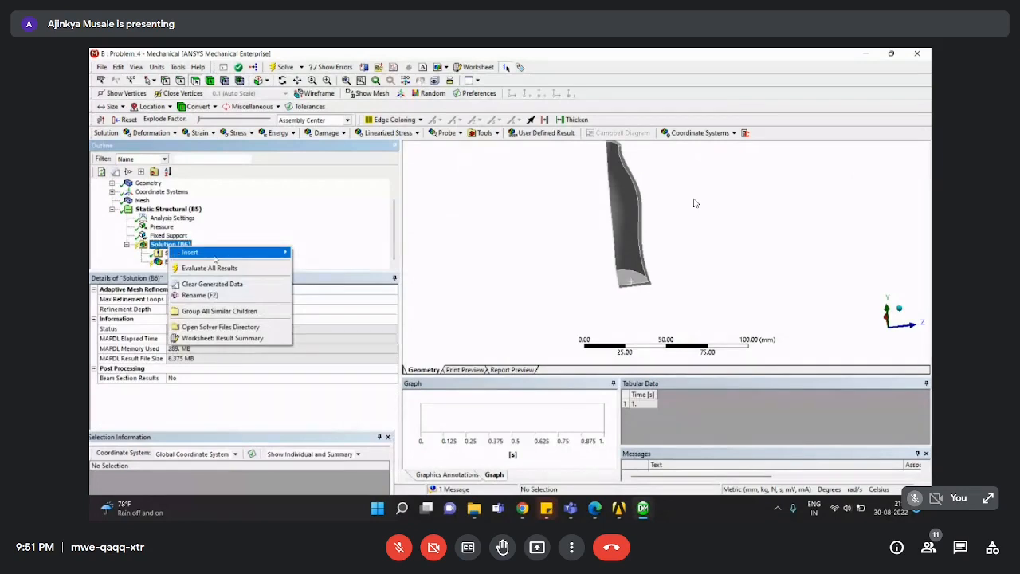
{"action": "mouse_move", "coordinate": [221, 256]}
{"action": "mouse_move", "coordinate": [341, 264]}
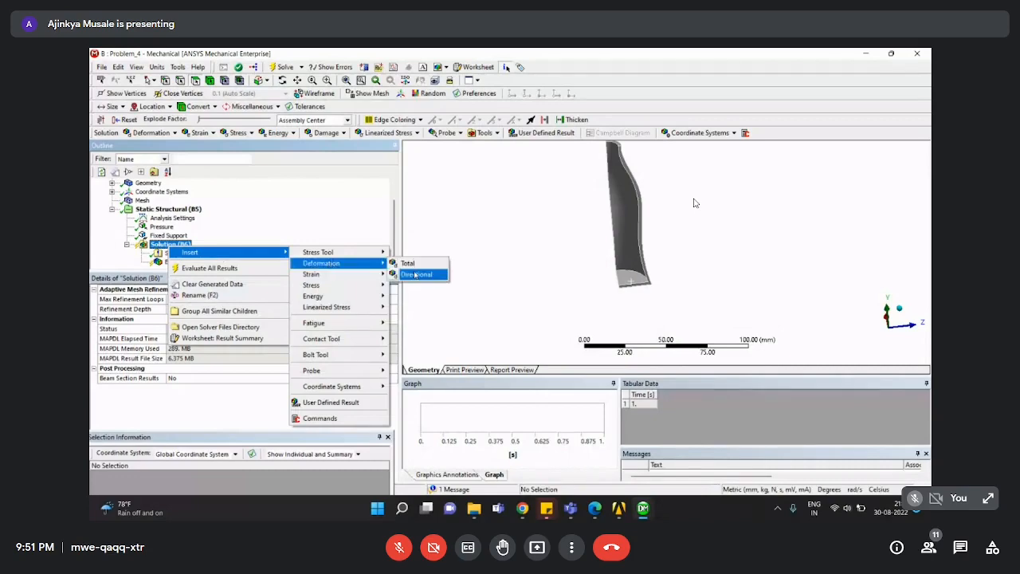
{"action": "left_click", "coordinate": [415, 273]}
{"action": "left_click", "coordinate": [462, 456]}
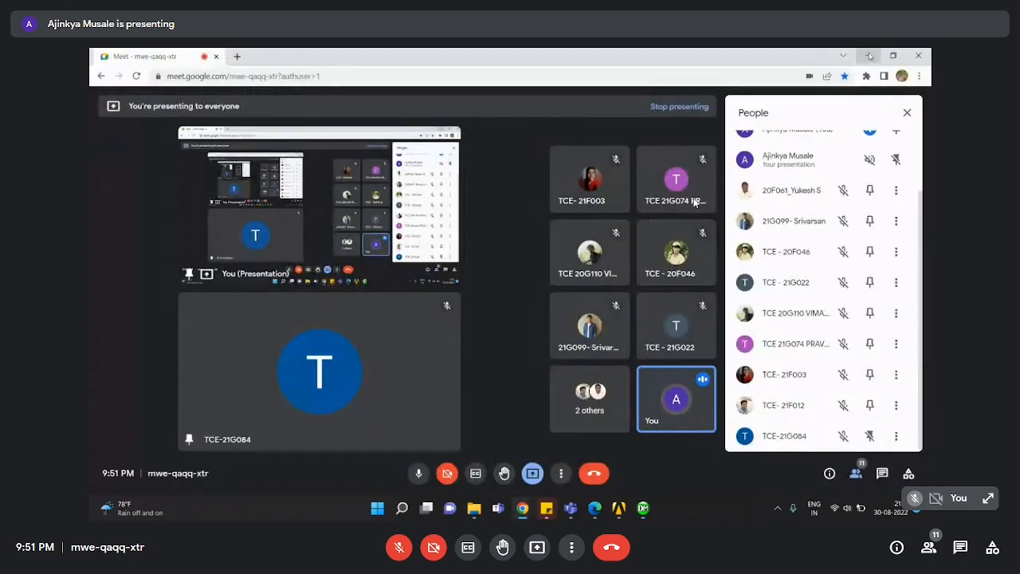
{"action": "left_click", "coordinate": [870, 55]}
Inspect the bottle's equivalent stress contour from several angles and switch the result display to Show Undeformed WireFrame.
{"action": "left_click", "coordinate": [197, 262]}
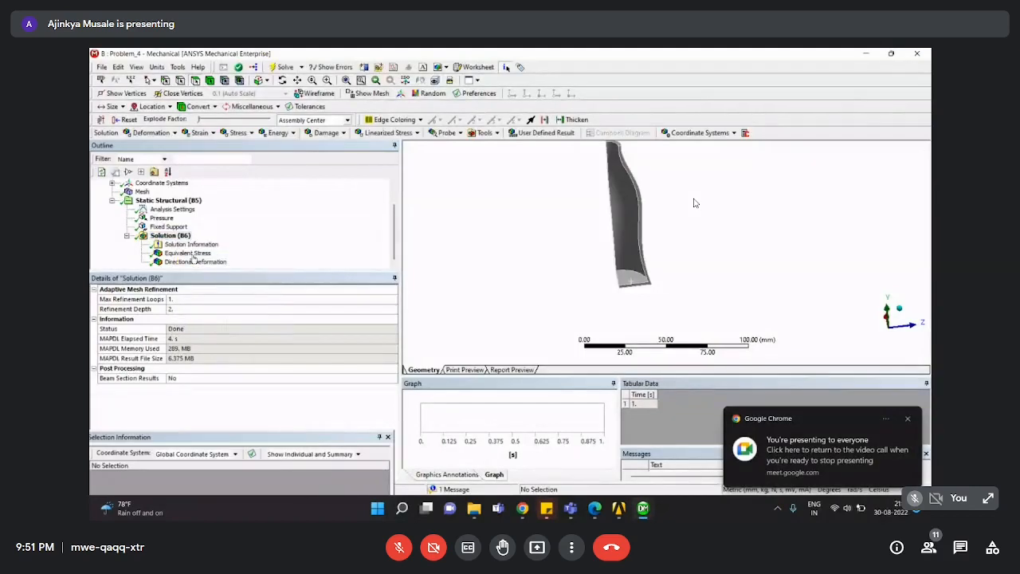
{"action": "left_click", "coordinate": [186, 254]}
{"action": "scroll", "coordinate": [638, 238], "scroll_direction": "down", "scroll_amount": 3}
{"action": "right_click_drag", "start_coordinate": [636, 202], "coordinate": [699, 292]}
{"action": "middle_click_drag", "start_coordinate": [622, 281], "coordinate": [484, 310]}
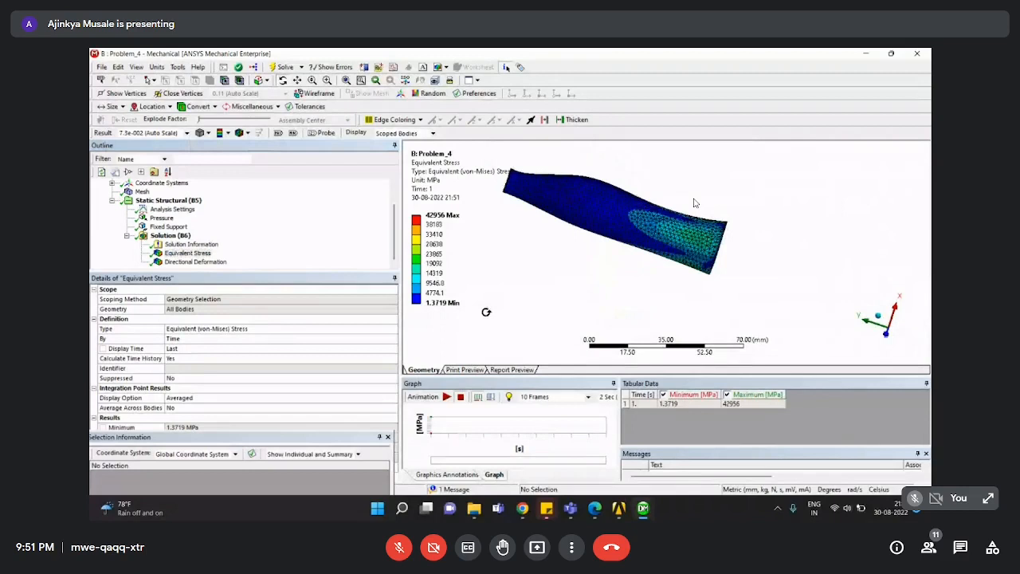
{"action": "left_click", "coordinate": [248, 133]}
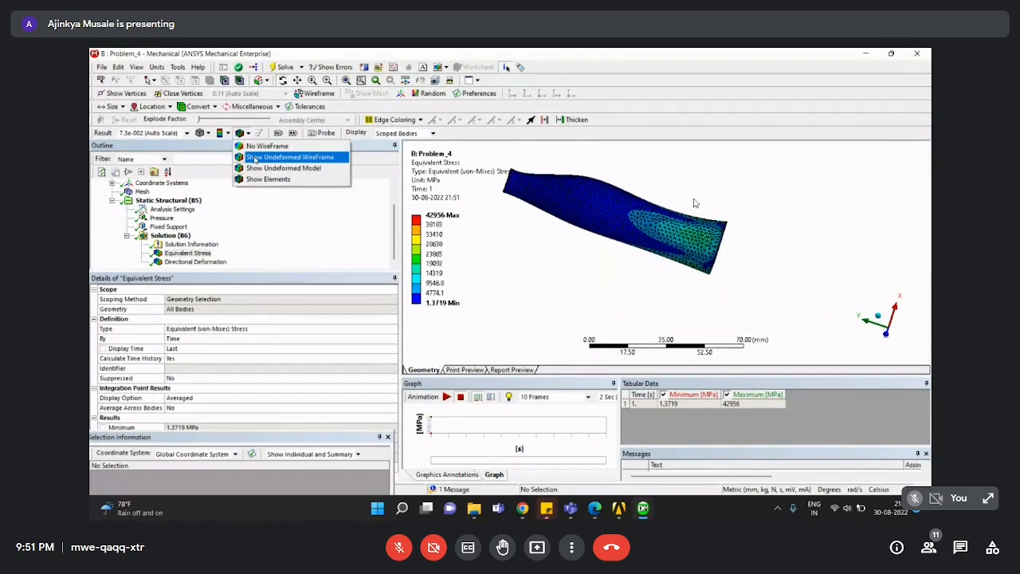
{"action": "left_click", "coordinate": [255, 157]}
{"action": "left_click", "coordinate": [195, 261]}
Insert a total deformation result under Solution and evaluate all results.
{"action": "left_click", "coordinate": [171, 236]}
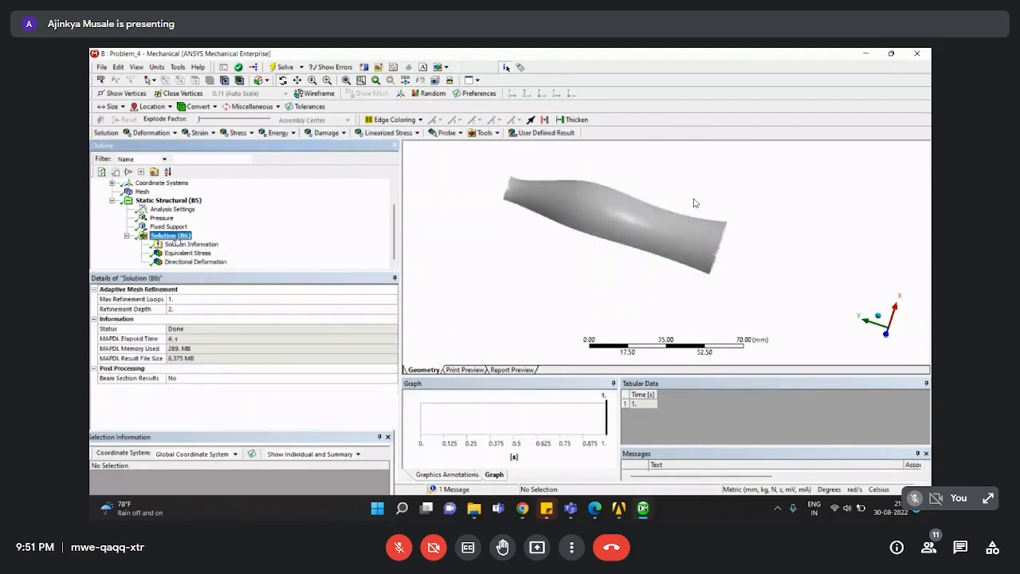
{"action": "right_click", "coordinate": [176, 236]}
{"action": "mouse_move", "coordinate": [209, 243]}
{"action": "mouse_move", "coordinate": [351, 255]}
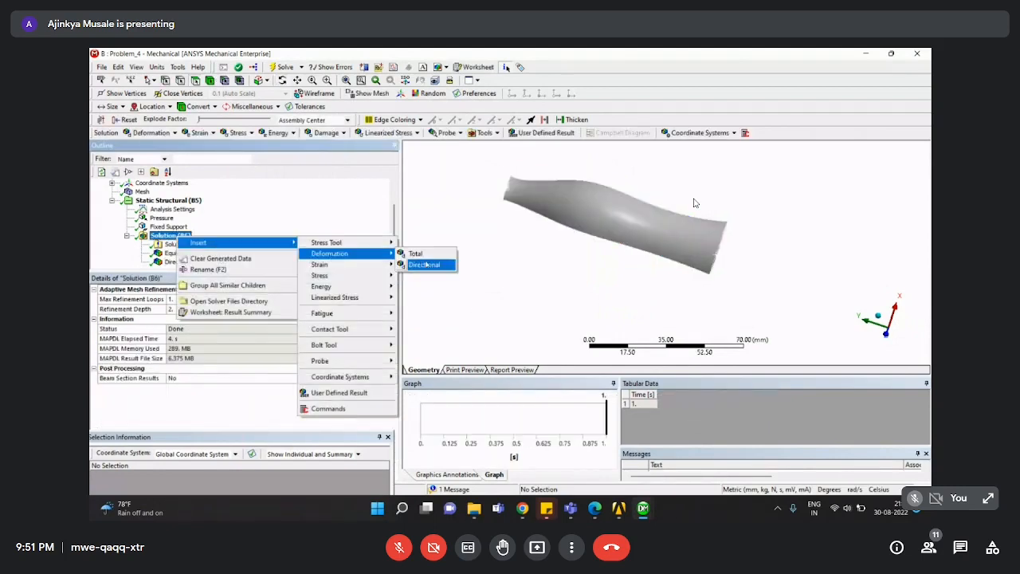
{"action": "left_click", "coordinate": [431, 253]}
{"action": "right_click", "coordinate": [192, 262]}
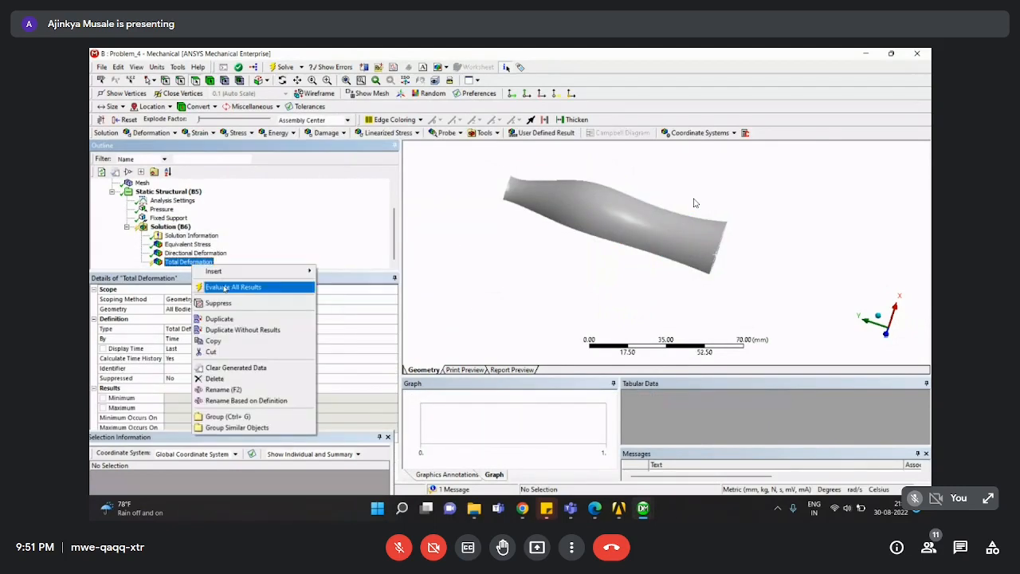
{"action": "left_click", "coordinate": [223, 286]}
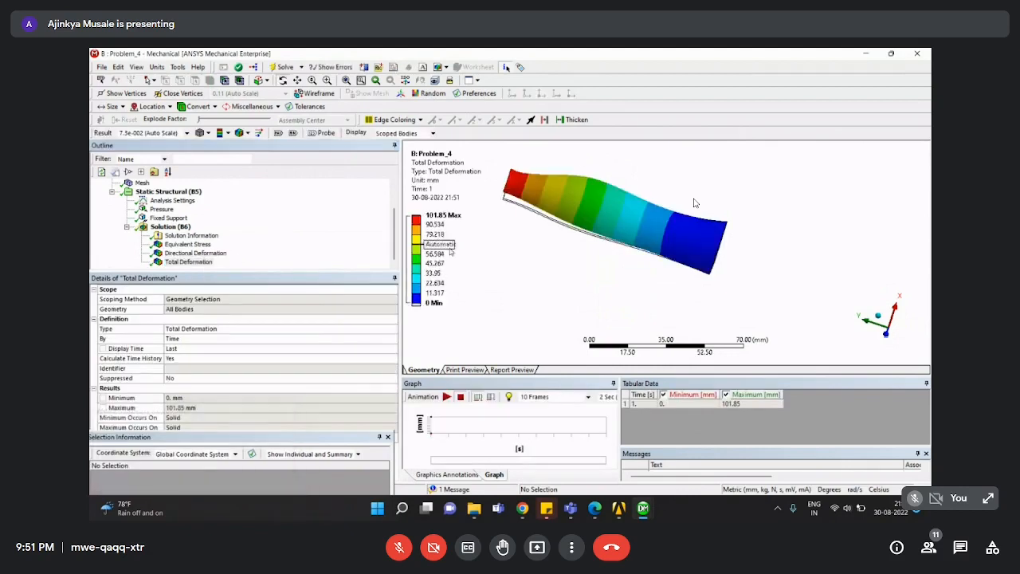
{"action": "middle_click_drag", "start_coordinate": [590, 217], "coordinate": [757, 199]}
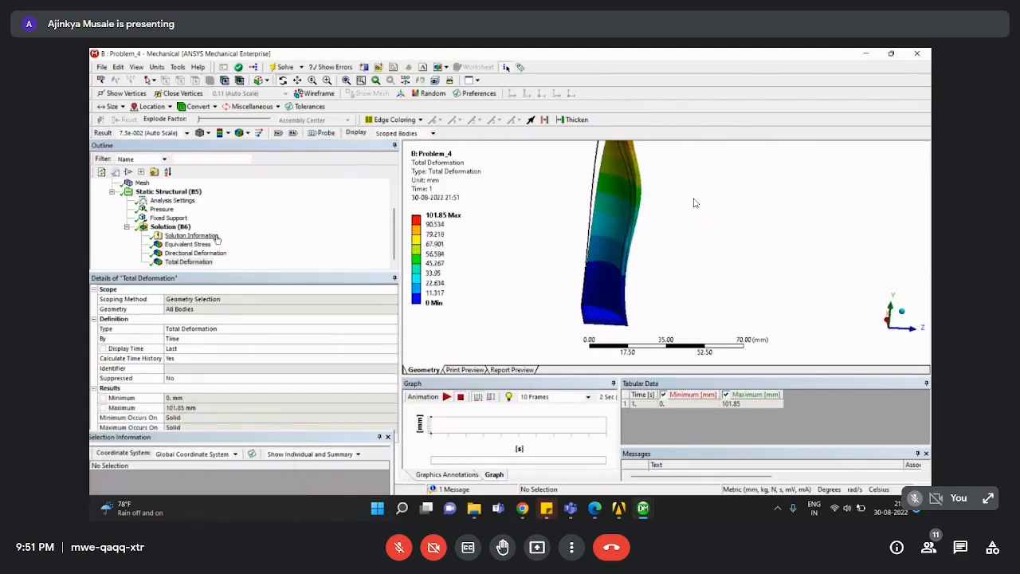
Inspect the bottle's equivalent stress result from several angles with the display set to Show Elements.
{"action": "left_click", "coordinate": [191, 261]}
{"action": "left_click", "coordinate": [188, 245]}
{"action": "scroll", "coordinate": [588, 225], "scroll_direction": "down", "scroll_amount": 3}
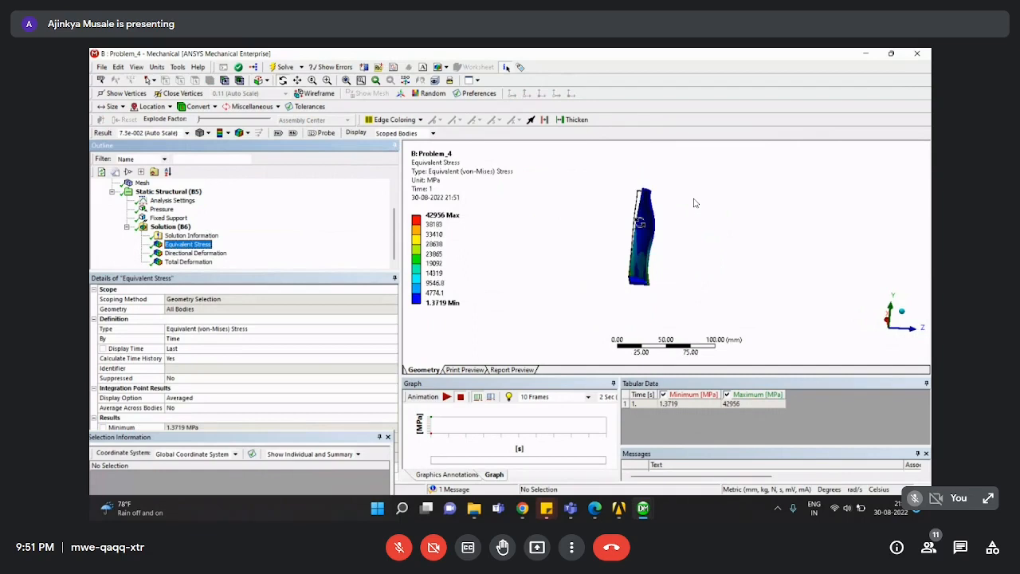
{"action": "middle_click_drag", "start_coordinate": [641, 224], "coordinate": [589, 209]}
{"action": "left_click", "coordinate": [241, 133]}
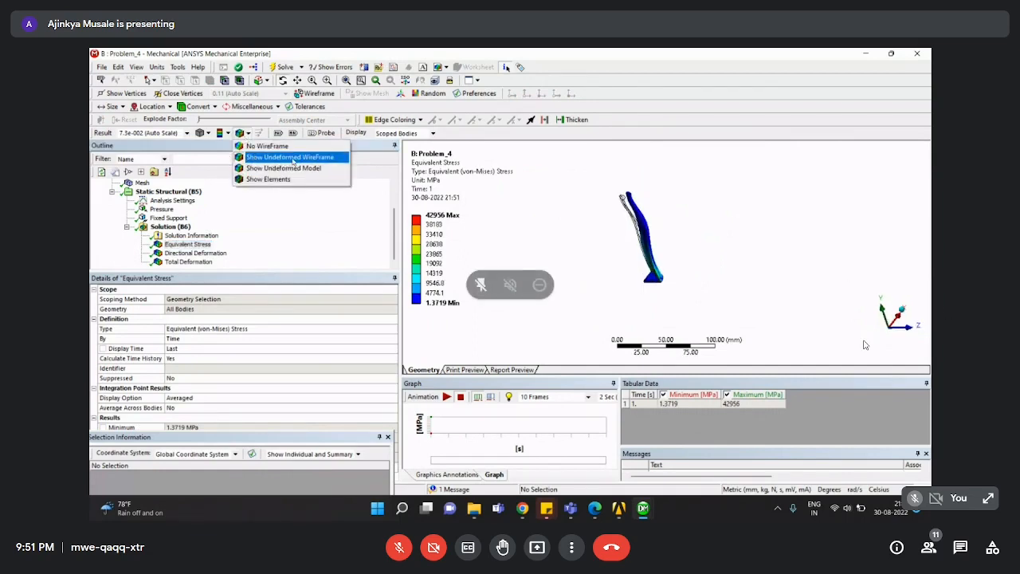
{"action": "left_click", "coordinate": [267, 179]}
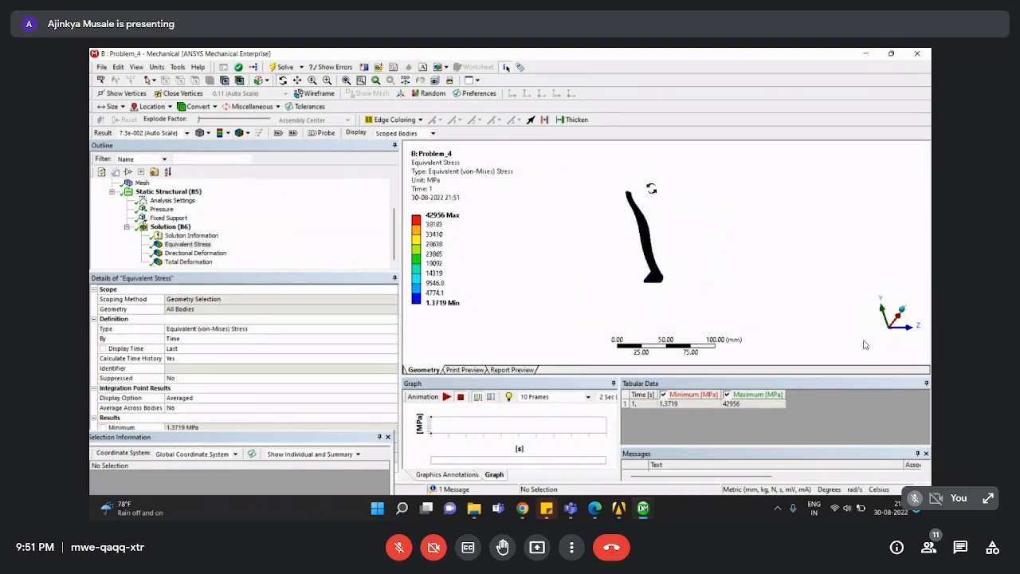
{"action": "middle_click_drag", "start_coordinate": [638, 239], "coordinate": [590, 269]}
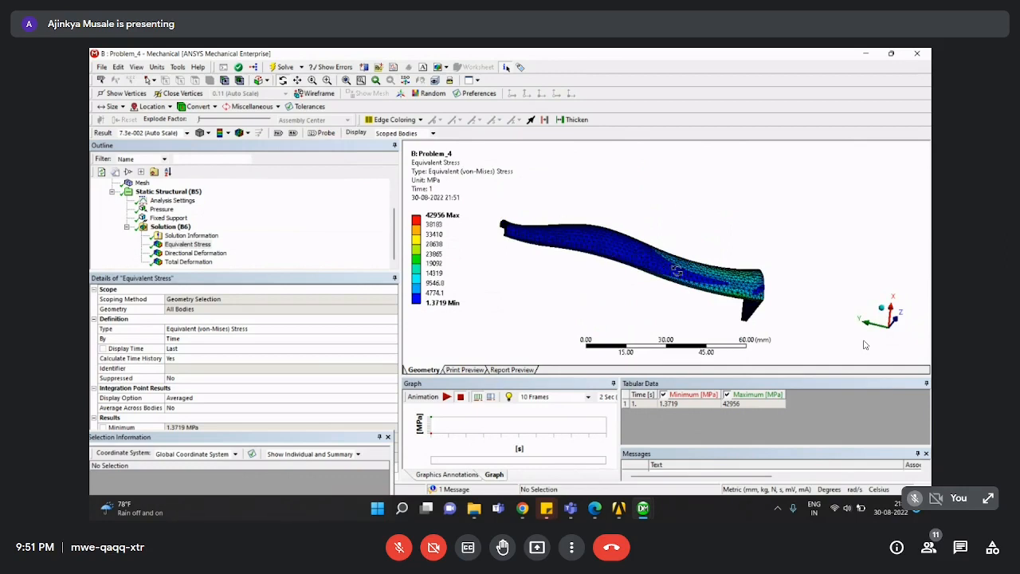
Set the equivalent stress display to Show Undeformed WireFrame and examine the bottle's lower end from several angles.
{"action": "left_click", "coordinate": [247, 133]}
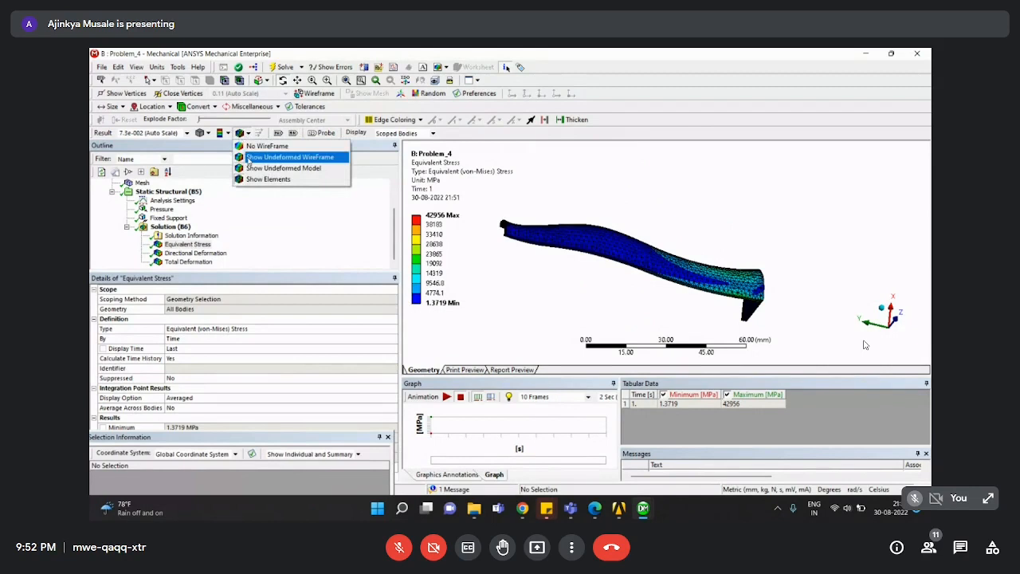
{"action": "left_click", "coordinate": [262, 160]}
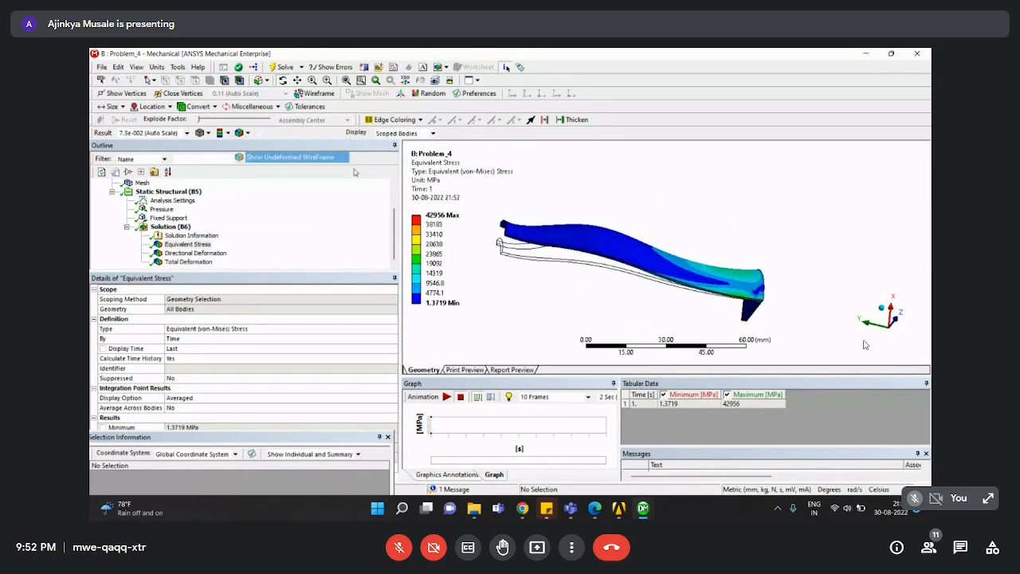
{"action": "left_click_drag", "start_coordinate": [518, 231], "coordinate": [541, 264]}
{"action": "right_click_drag", "start_coordinate": [499, 222], "coordinate": [769, 314]}
{"action": "left_click_drag", "start_coordinate": [786, 287], "coordinate": [780, 263]}
{"action": "scroll", "coordinate": [715, 257], "scroll_direction": "down", "scroll_amount": 3}
{"action": "mouse_move", "coordinate": [715, 255]}
{"action": "left_mouse_down"}
{"action": "mouse_move", "coordinate": [643, 285]}
{"action": "mouse_move", "coordinate": [715, 286]}
{"action": "mouse_move", "coordinate": [710, 271]}
{"action": "left_mouse_up"}
{"action": "middle_click_drag", "start_coordinate": [670, 310], "coordinate": [729, 220], "text": "ctrl"}
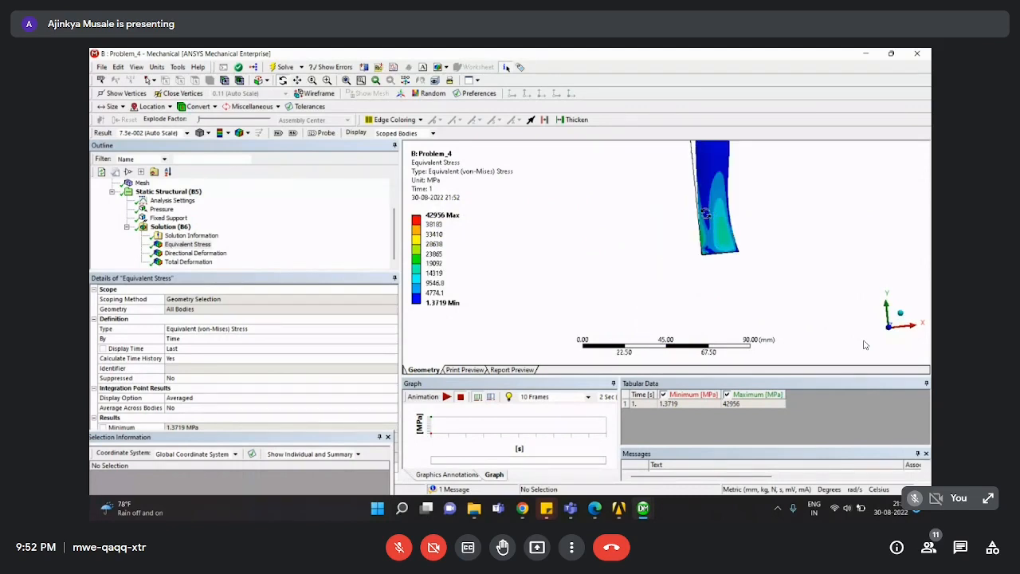
{"action": "left_click_drag", "start_coordinate": [714, 212], "coordinate": [758, 240]}
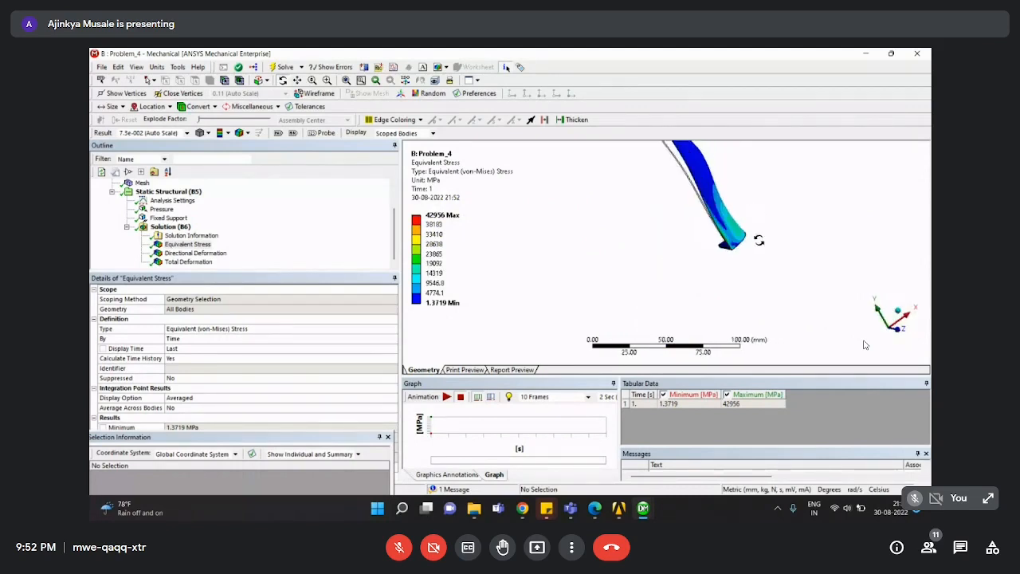
Compare the equivalent stress contour with the undeformed outline and turn on the Max and Min labels.
{"action": "left_click", "coordinate": [247, 133]}
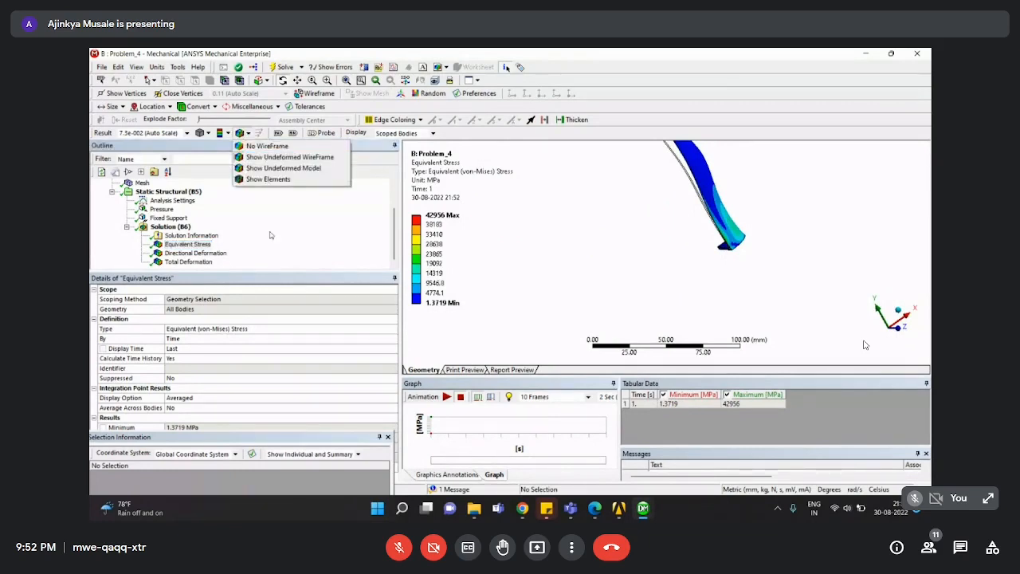
{"action": "left_click", "coordinate": [282, 169]}
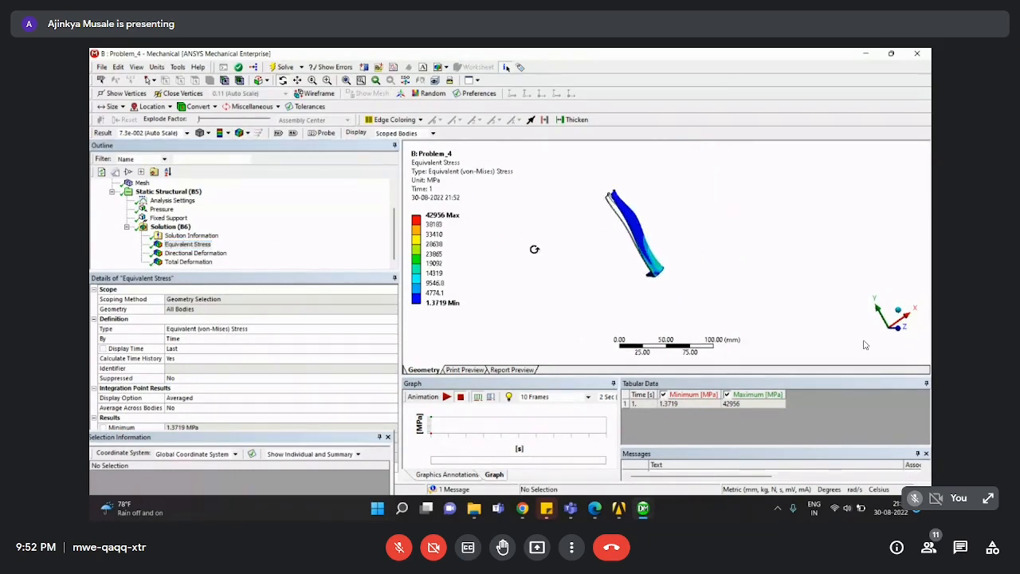
{"action": "middle_click_drag", "start_coordinate": [625, 243], "coordinate": [633, 252]}
{"action": "right_click_drag", "start_coordinate": [587, 192], "coordinate": [725, 365]}
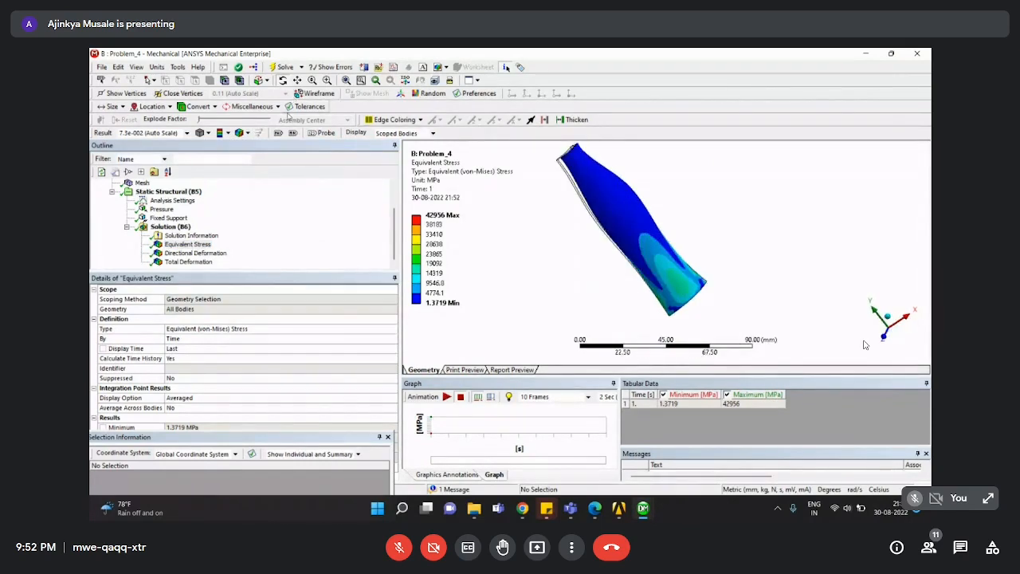
{"action": "mouse_move", "coordinate": [625, 231]}
{"action": "middle_mouse_down"}
{"action": "mouse_move", "coordinate": [550, 254]}
{"action": "mouse_move", "coordinate": [595, 321]}
{"action": "mouse_move", "coordinate": [705, 251]}
{"action": "mouse_move", "coordinate": [641, 173]}
{"action": "mouse_move", "coordinate": [652, 245]}
{"action": "mouse_move", "coordinate": [599, 242]}
{"action": "mouse_move", "coordinate": [642, 239]}
{"action": "middle_mouse_up"}
{"action": "scroll", "coordinate": [594, 321], "scroll_direction": "up", "scroll_amount": 5}
{"action": "scroll", "coordinate": [706, 251], "scroll_direction": "down", "scroll_amount": 3}
{"action": "scroll", "coordinate": [652, 244], "scroll_direction": "down", "scroll_amount": 2}
Review the equivalent stress and total deformation results with their maximum and minimum locations.
{"action": "left_click", "coordinate": [184, 245]}
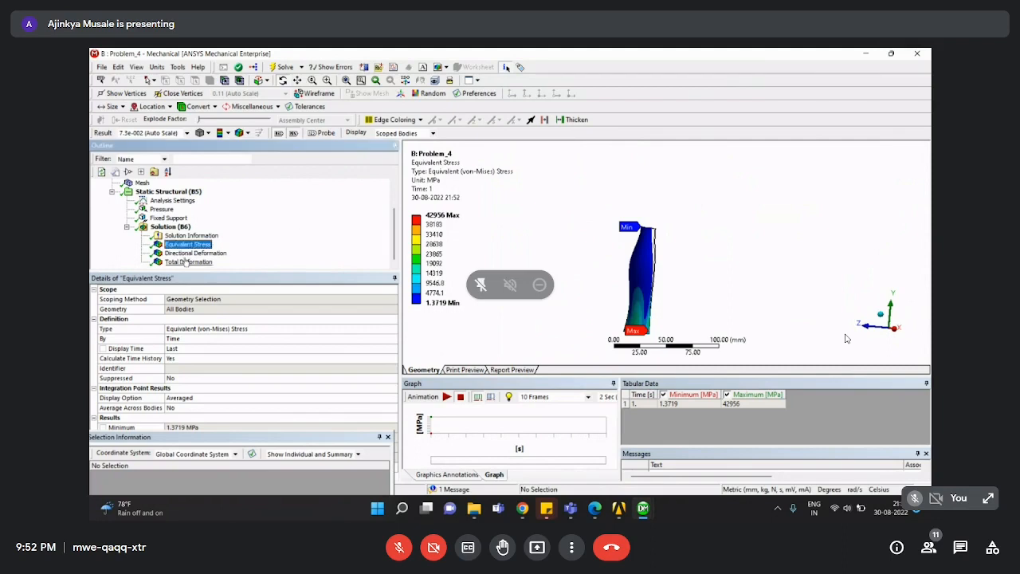
{"action": "left_click", "coordinate": [188, 261]}
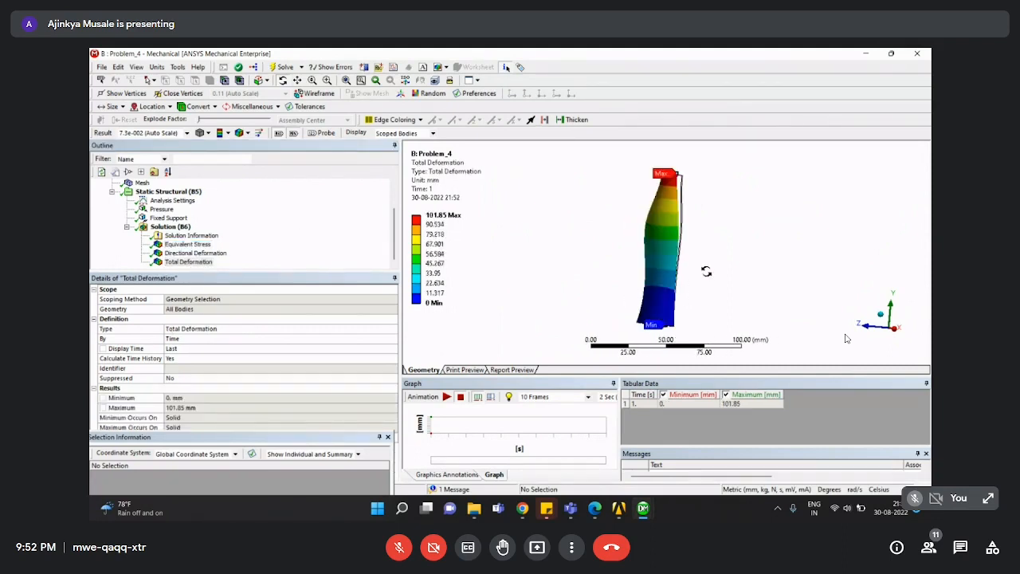
{"action": "middle_click_drag", "start_coordinate": [706, 271], "coordinate": [616, 275]}
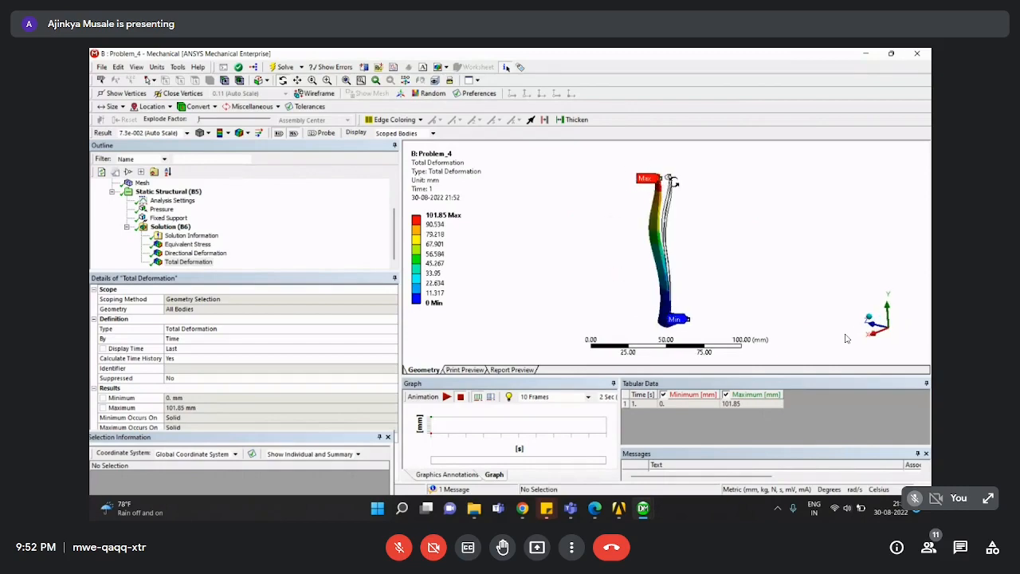
Exit the full-screen call view, check the recording in OBS and return to the Google Meet window.
{"action": "key", "text": "Escape"}
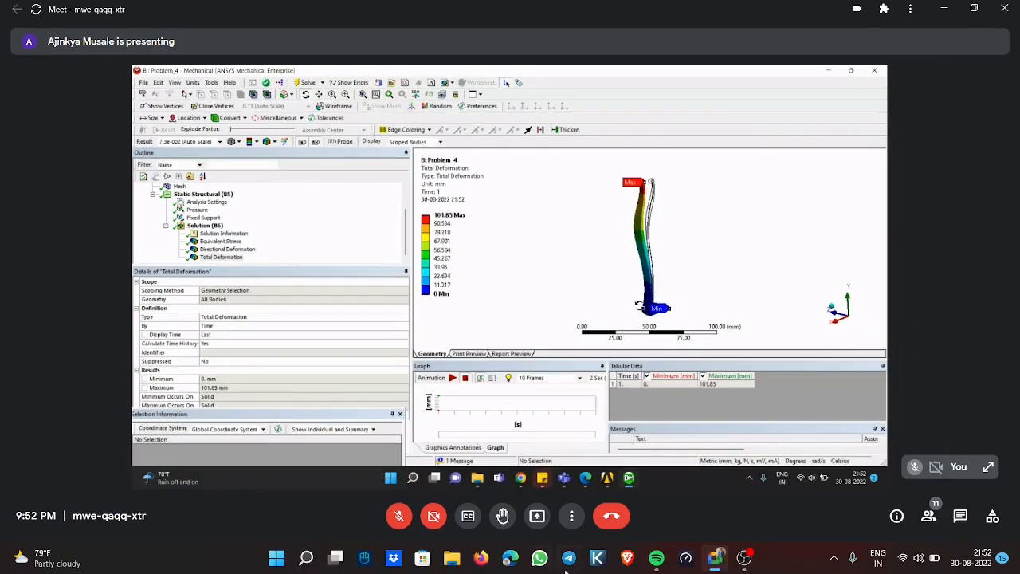
{"action": "left_click", "coordinate": [745, 559]}
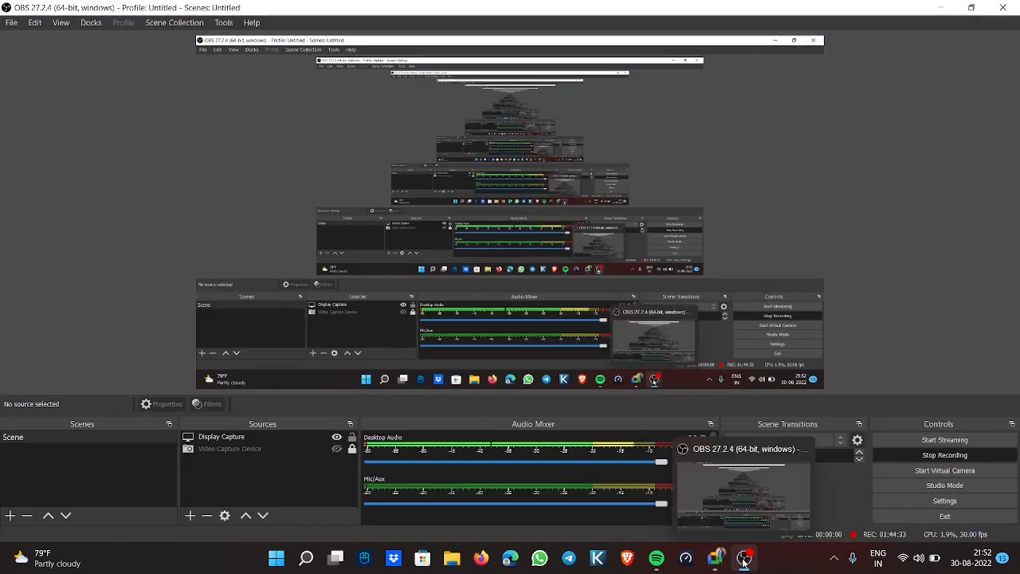
{"action": "left_click", "coordinate": [744, 559]}
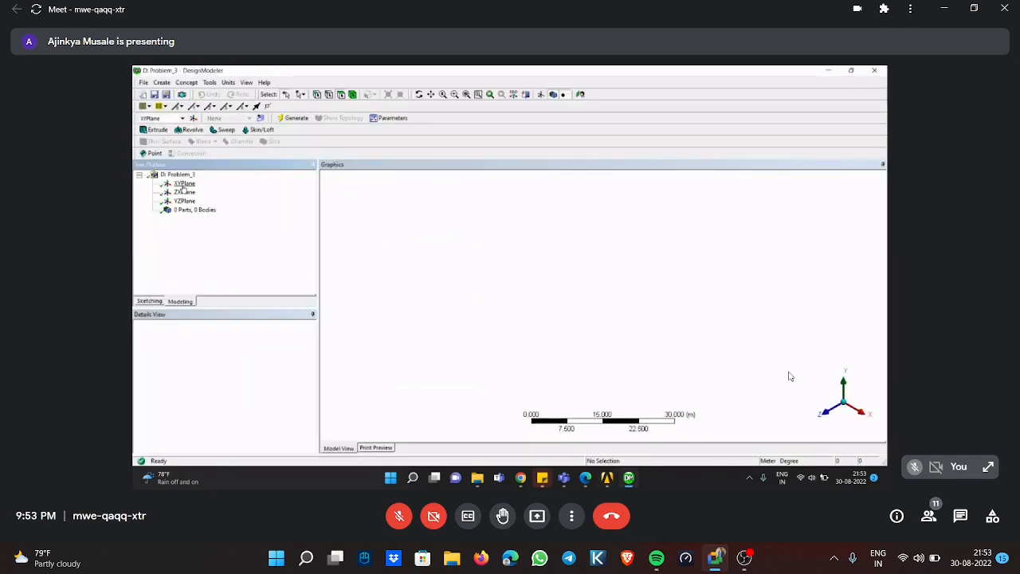
Import the external geometry file Step Staft.igs on the XYPlane of Problem_3 in DesignModeler and generate it.
{"action": "left_click", "coordinate": [183, 184]}
{"action": "left_click", "coordinate": [144, 83]}
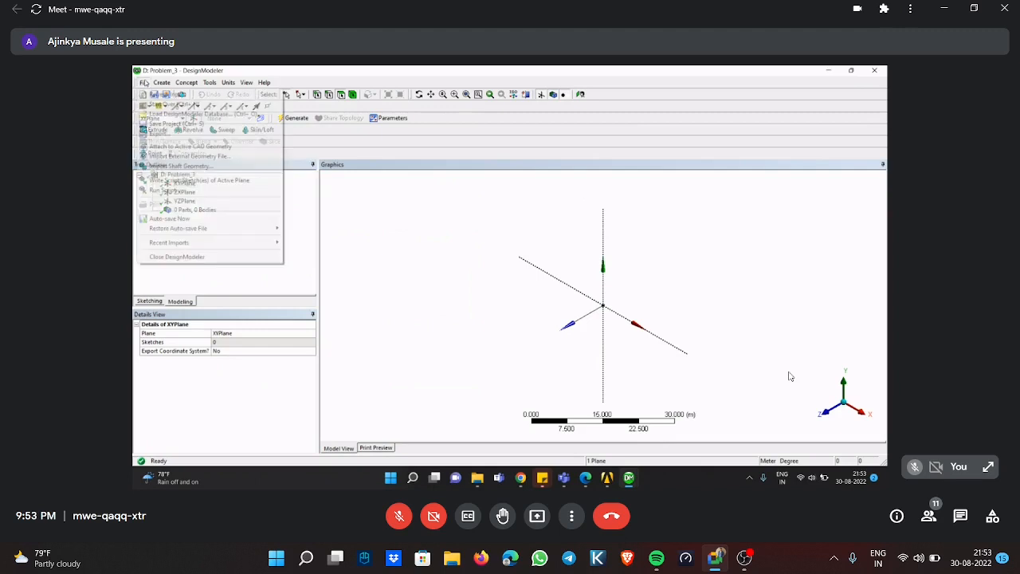
{"action": "left_click", "coordinate": [192, 155]}
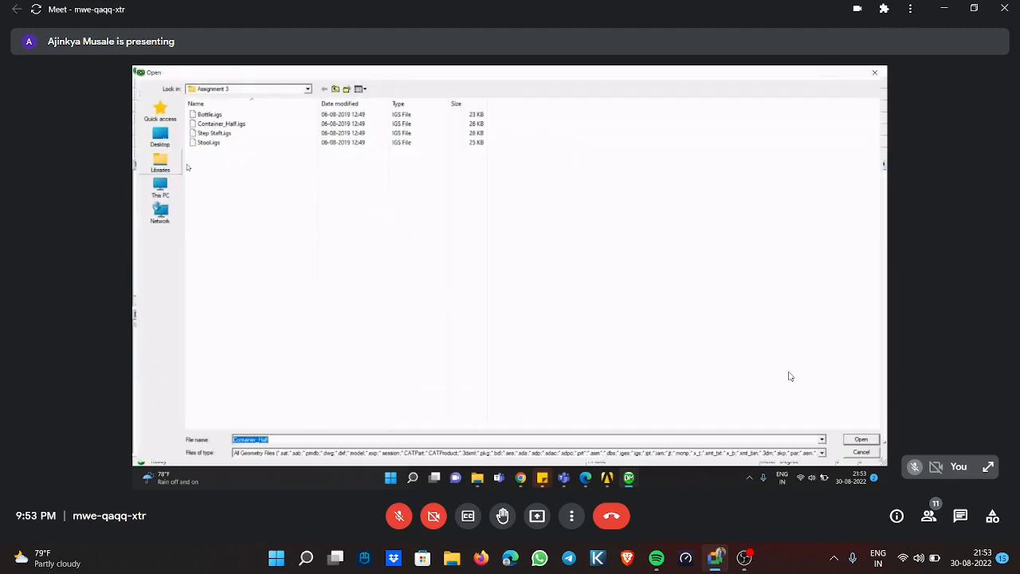
{"action": "left_click", "coordinate": [215, 134]}
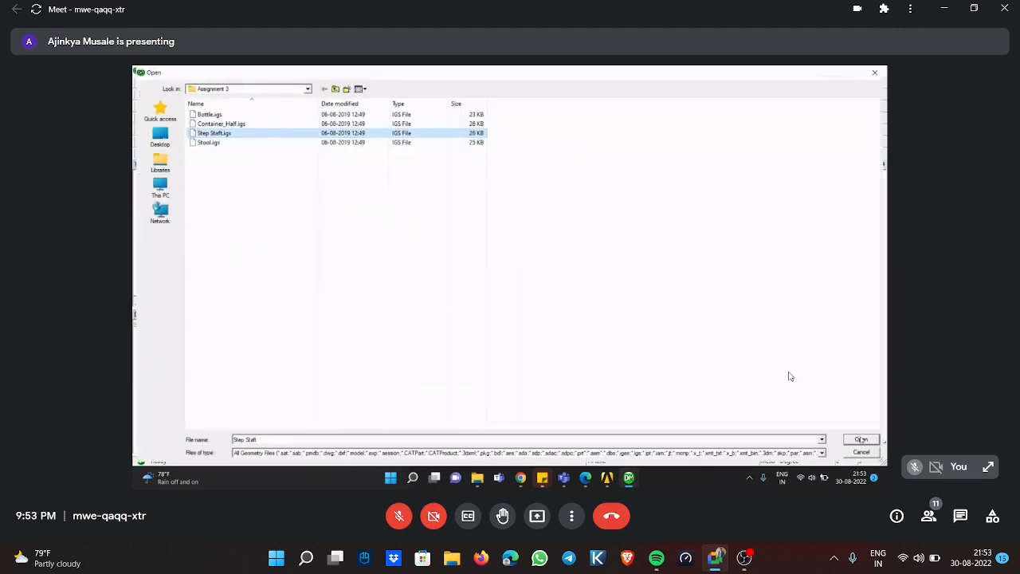
{"action": "key", "text": "Return"}
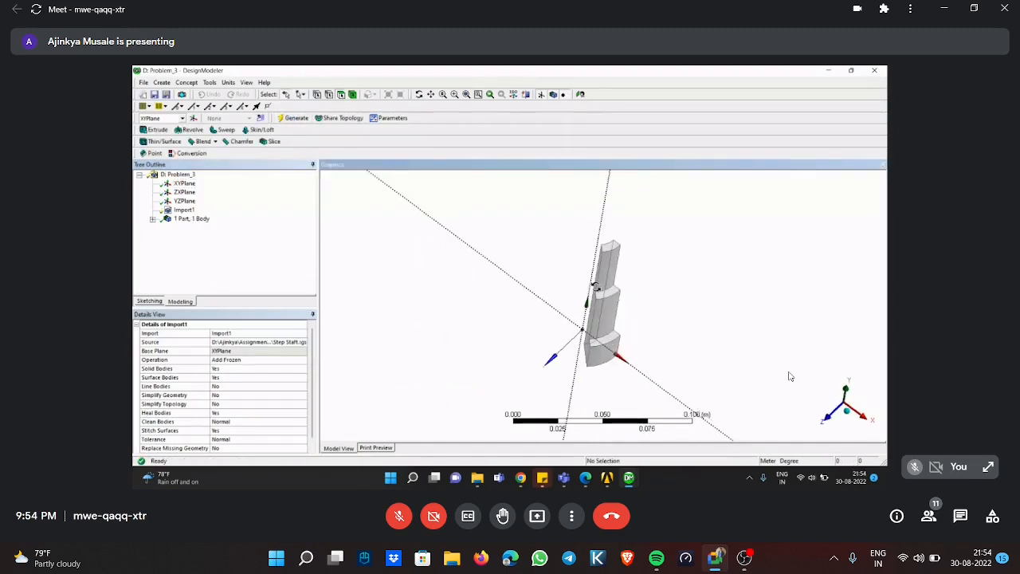
Switch to Workbench and open the Problem_3 model in Mechanical, bringing the step shaft into view.
{"action": "left_click", "coordinate": [606, 477]}
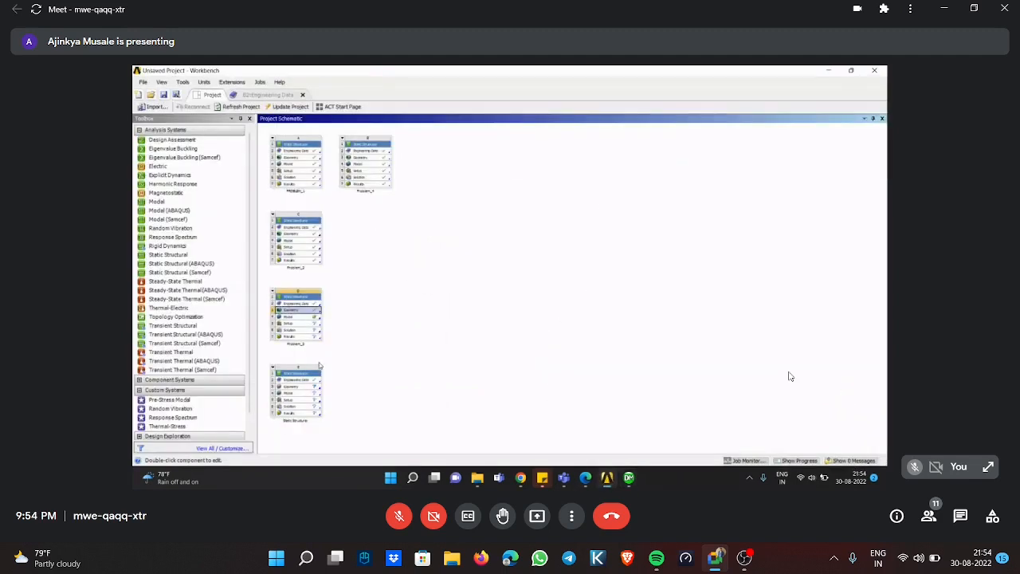
{"action": "left_click", "coordinate": [302, 318]}
{"action": "double_click", "coordinate": [302, 319]}
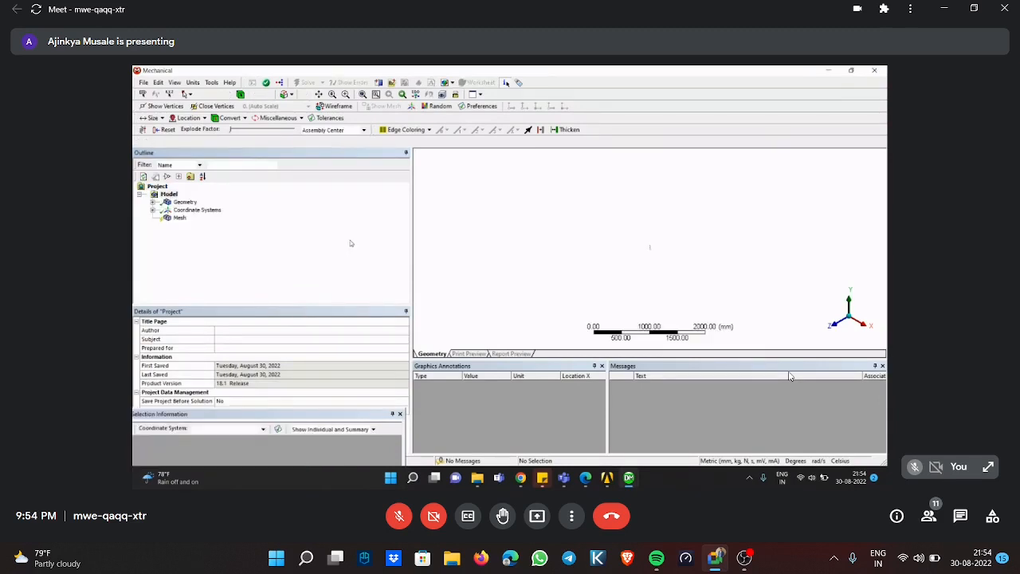
{"action": "scroll", "coordinate": [579, 255], "scroll_direction": "down", "scroll_amount": 2}
{"action": "middle_click_drag", "start_coordinate": [662, 258], "coordinate": [688, 247]}
{"action": "left_click", "coordinate": [291, 214]}
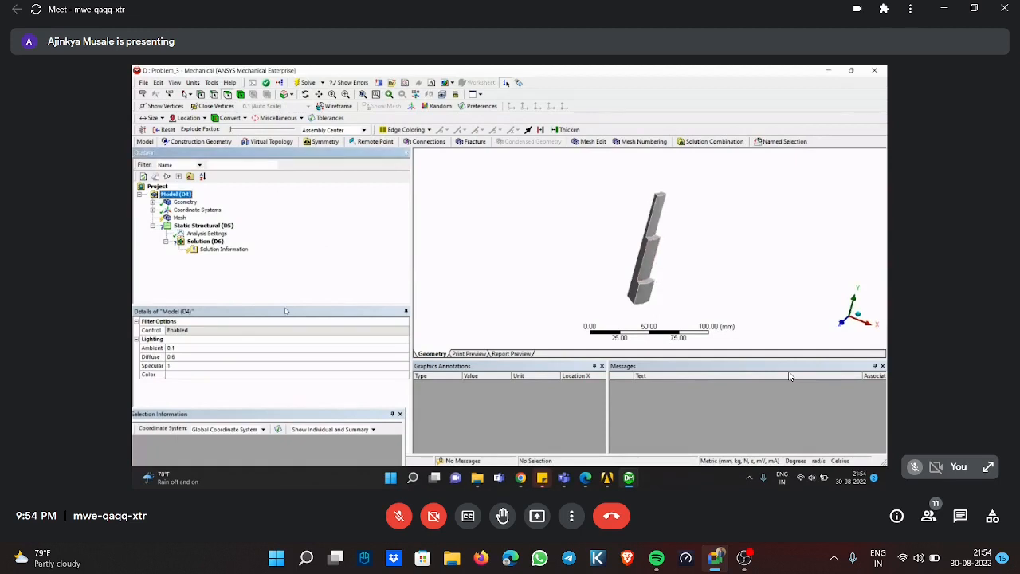
Look up Problem Statement 3 in Assignment 3.pdf and identify the shaft's top outer face in Mechanical.
{"action": "left_click", "coordinate": [586, 478]}
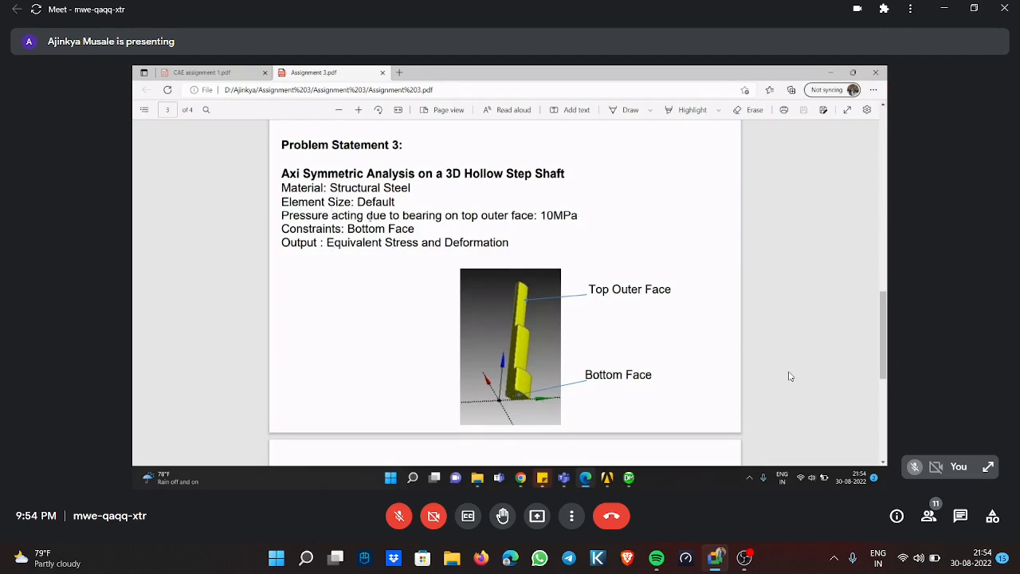
{"action": "left_click", "coordinate": [826, 72]}
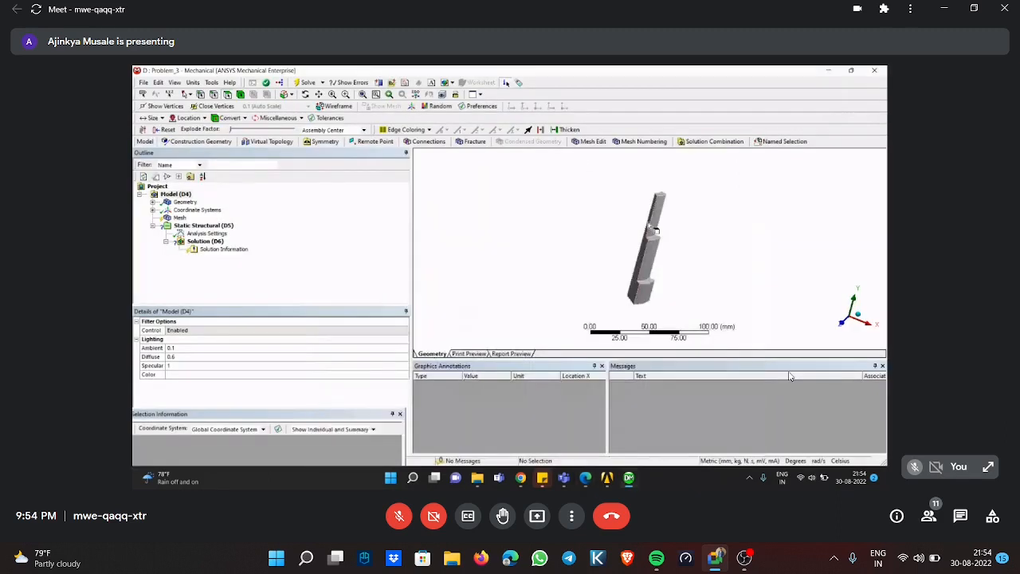
{"action": "left_click", "coordinate": [665, 226]}
{"action": "middle_click_drag", "start_coordinate": [665, 225], "coordinate": [729, 198]}
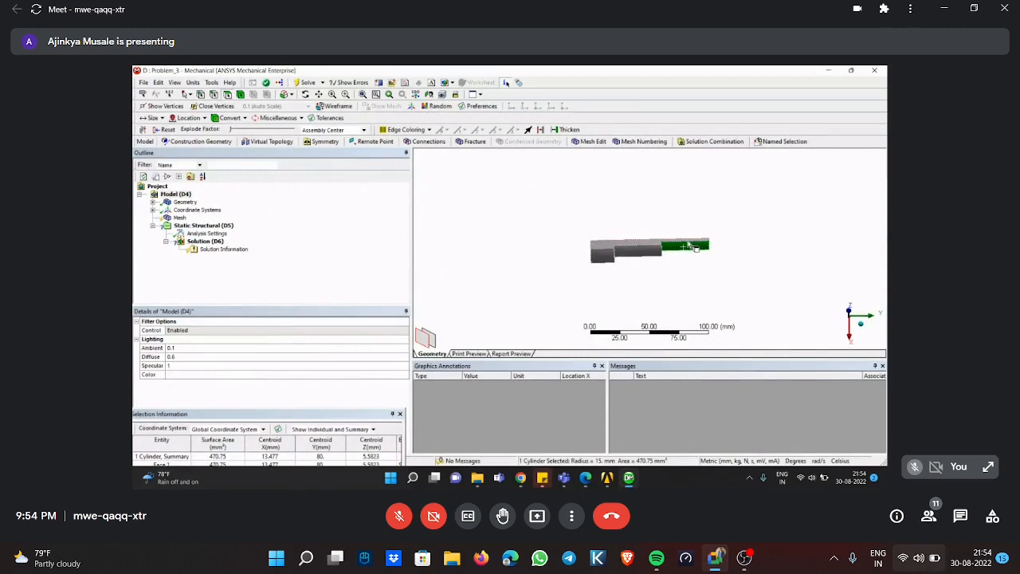
Put the shared call in full screen and check Mechanical's unit system.
{"action": "double_click", "coordinate": [925, 260]}
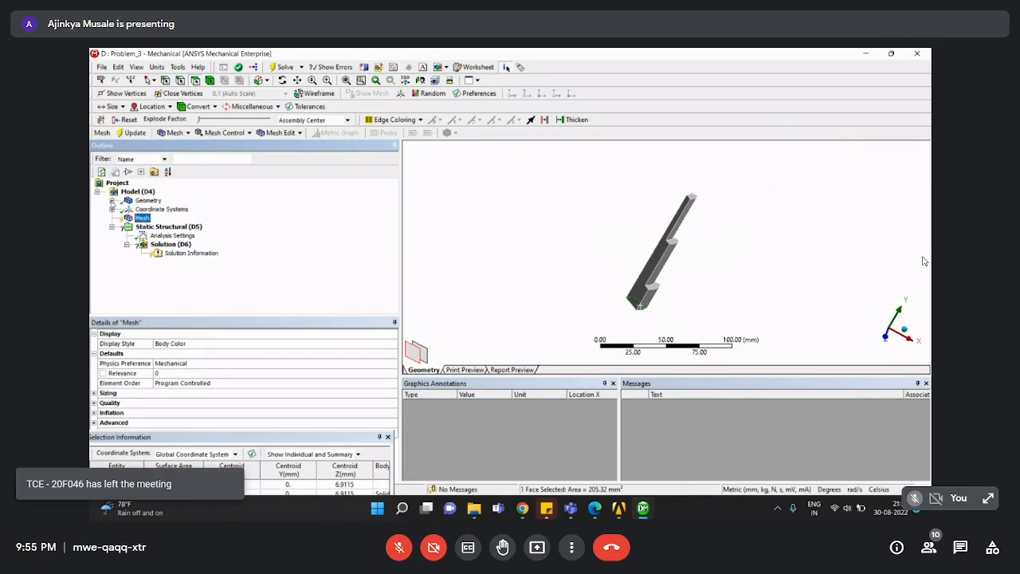
{"action": "left_click", "coordinate": [157, 67]}
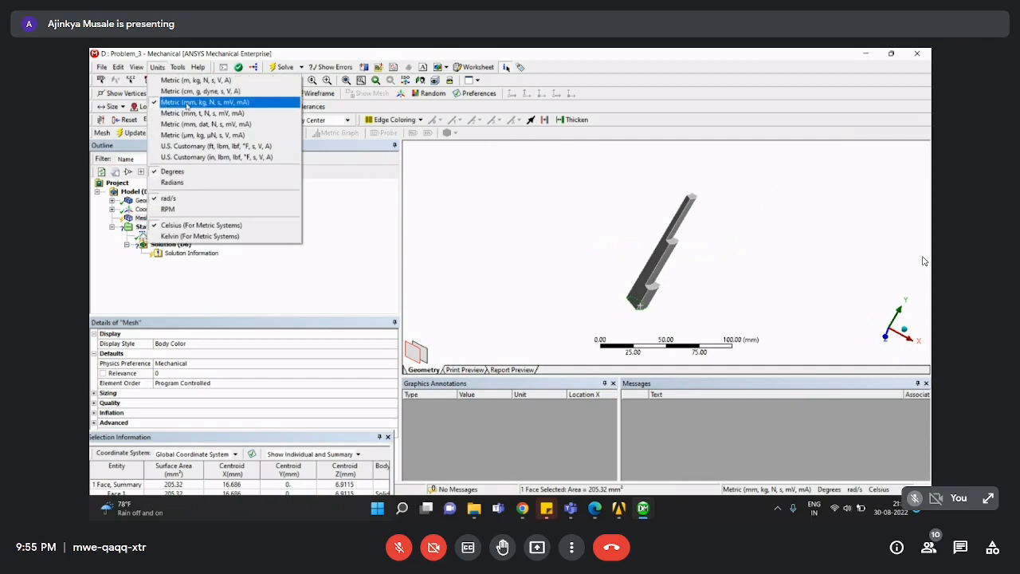
{"action": "left_click", "coordinate": [365, 276]}
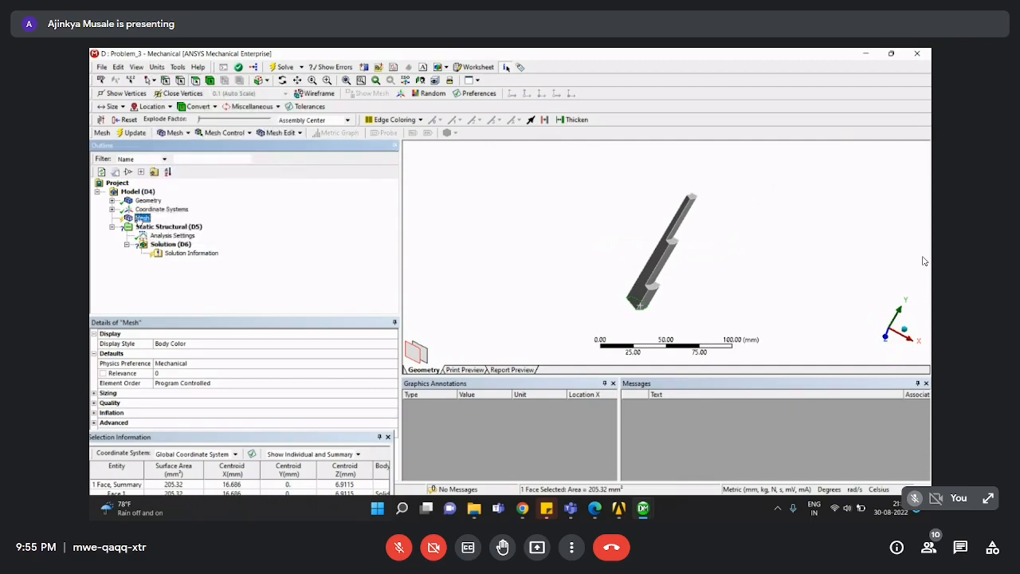
Generate the shaft's mesh with default settings and apply a 10 MPa pressure to its top outer face.
{"action": "right_click", "coordinate": [142, 218]}
{"action": "left_click", "coordinate": [188, 255]}
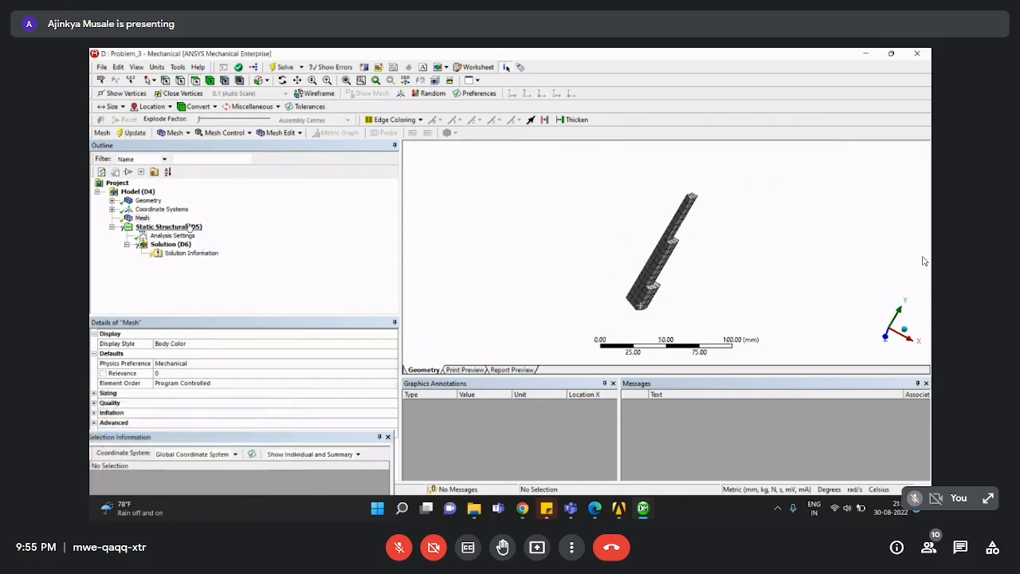
{"action": "left_click", "coordinate": [180, 228]}
{"action": "right_click", "coordinate": [180, 229]}
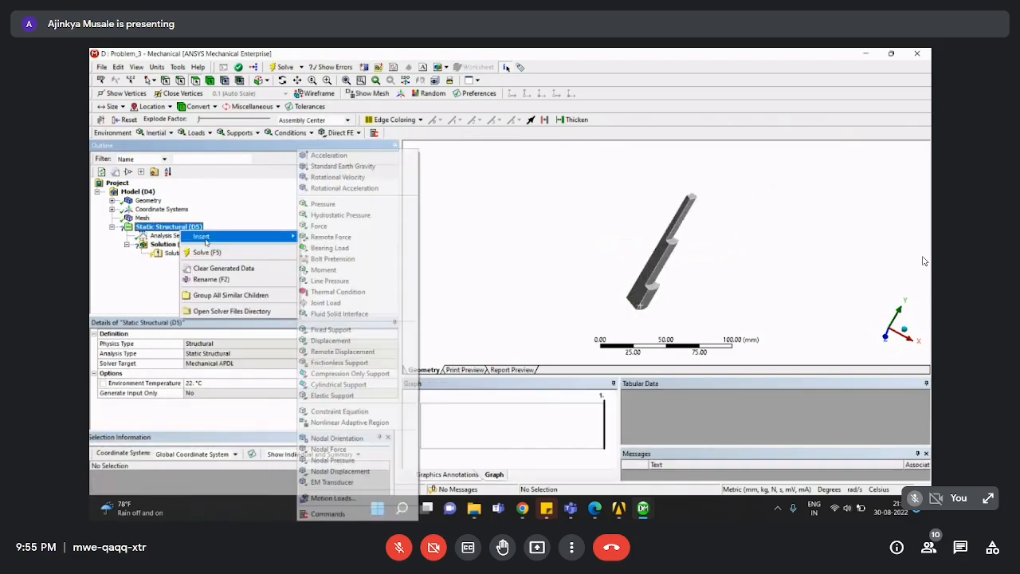
{"action": "left_click", "coordinate": [335, 206]}
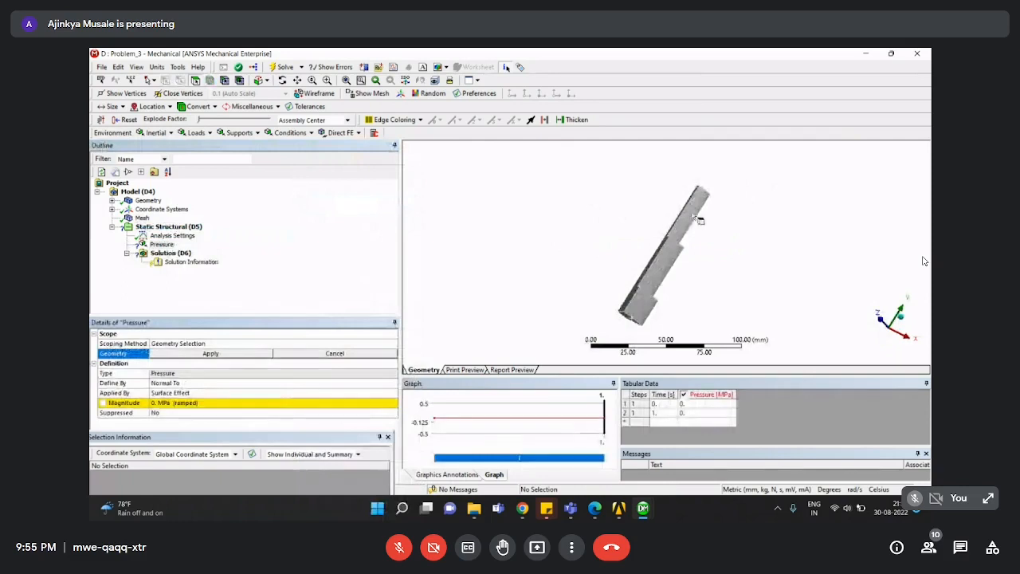
{"action": "left_click", "coordinate": [691, 213]}
{"action": "left_click", "coordinate": [241, 355]}
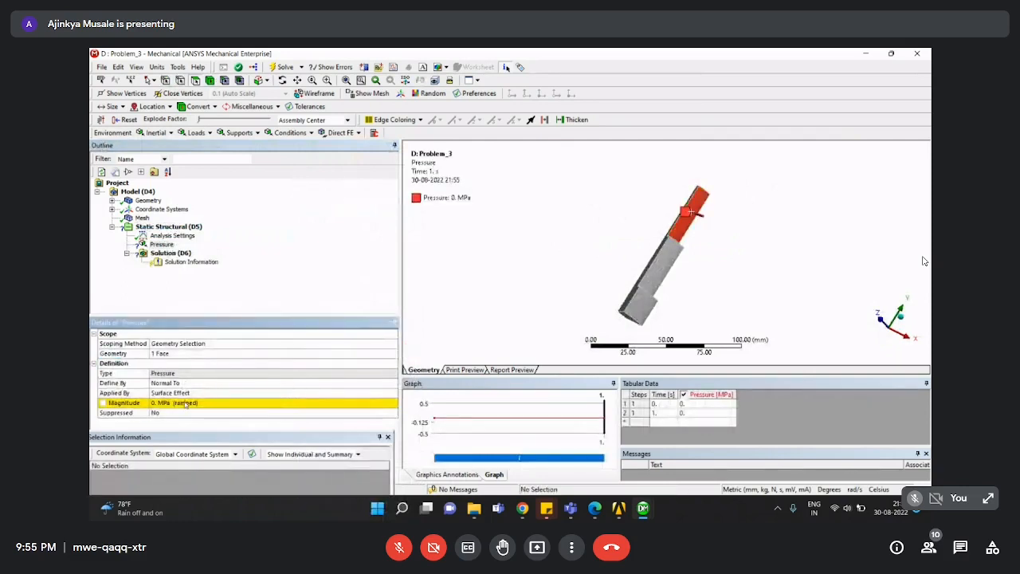
{"action": "left_click", "coordinate": [188, 404]}
{"action": "type", "text": "10"}
{"action": "key", "text": "Return"}
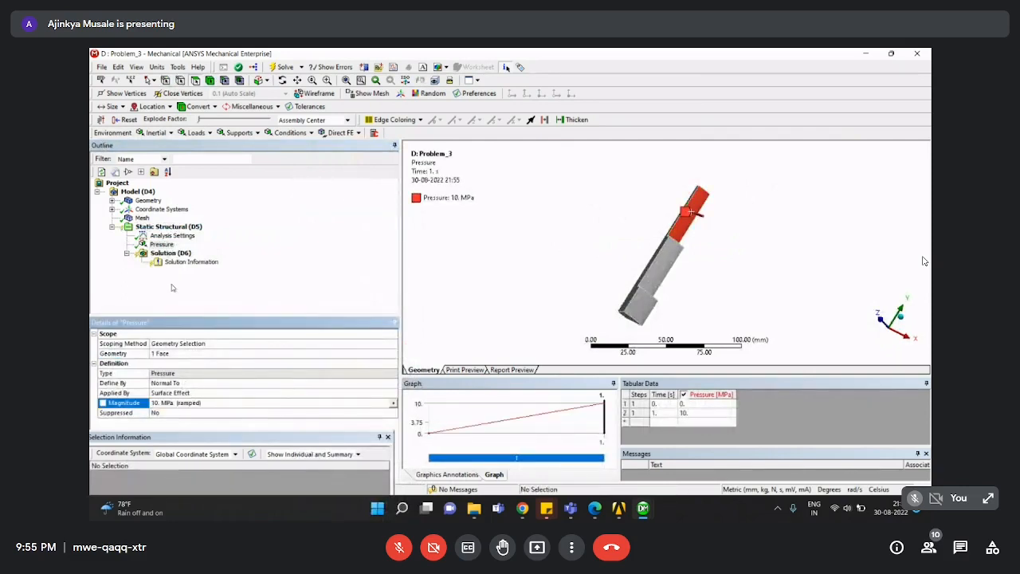
Add a fixed support on the bottom face of the step shaft.
{"action": "right_click", "coordinate": [172, 229]}
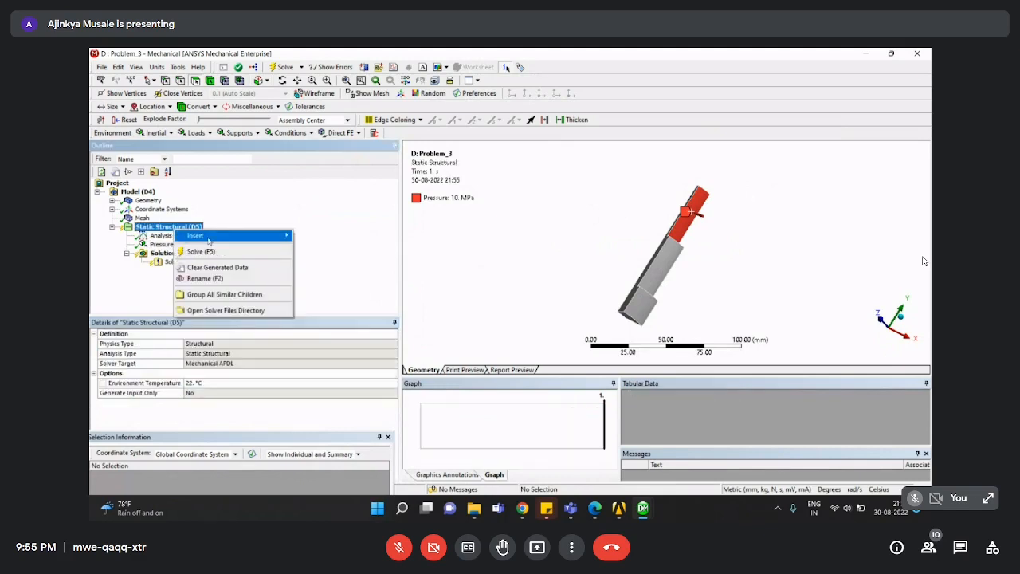
{"action": "mouse_move", "coordinate": [208, 239]}
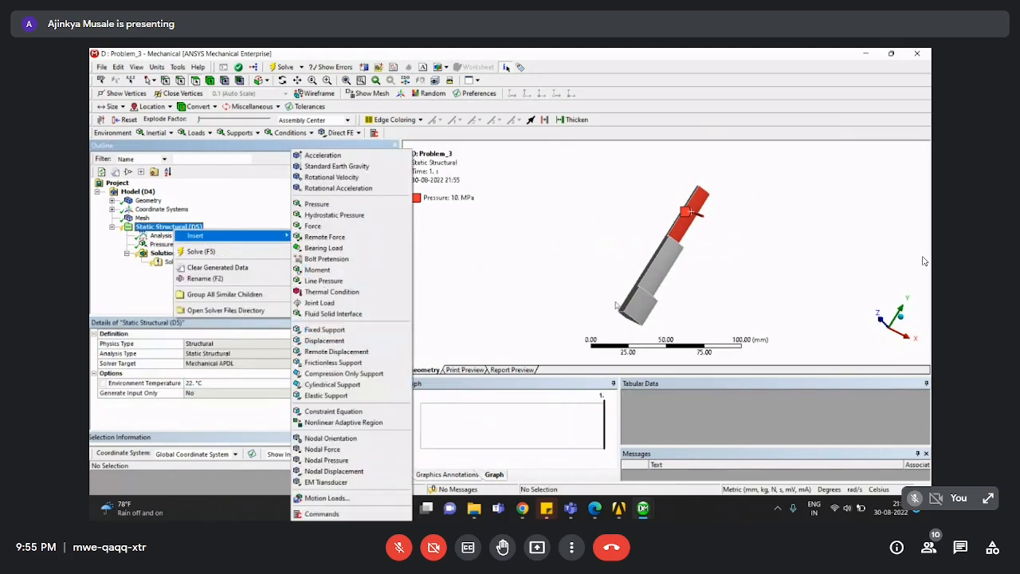
{"action": "left_click", "coordinate": [342, 330]}
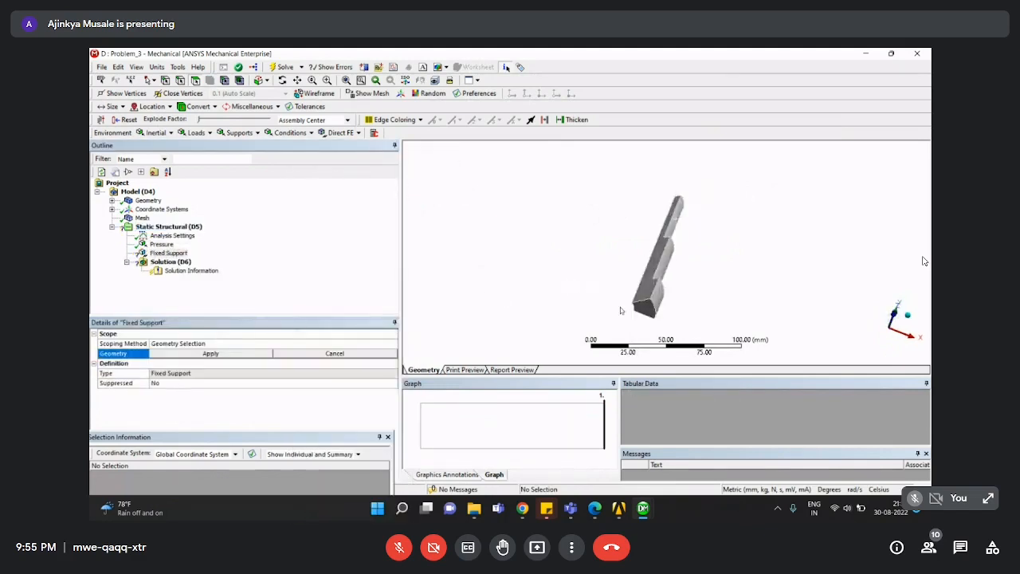
{"action": "left_click", "coordinate": [644, 307]}
{"action": "left_click", "coordinate": [209, 353]}
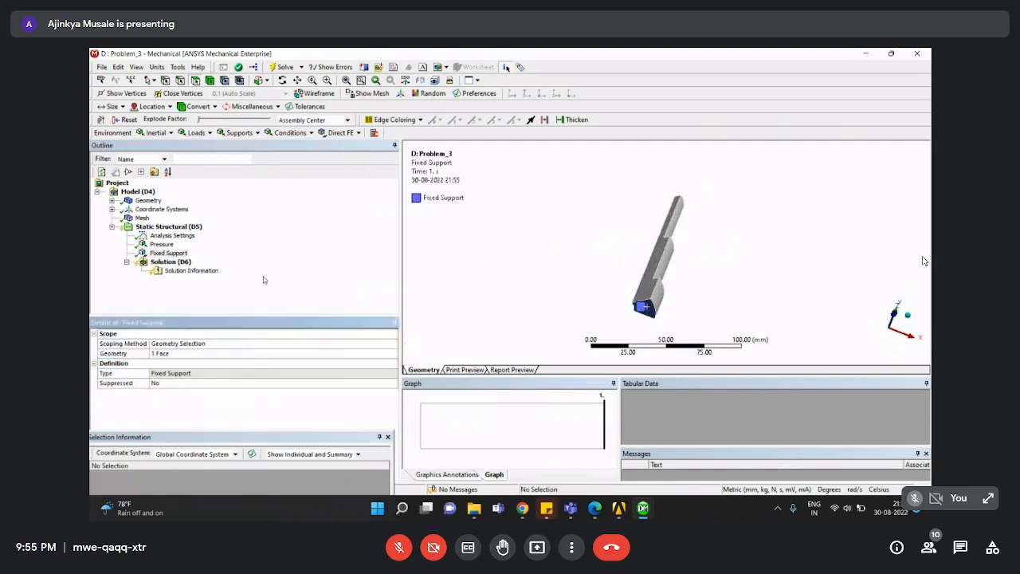
Solve the Problem_3 static structural analysis.
{"action": "left_click", "coordinate": [169, 262]}
{"action": "right_click", "coordinate": [171, 263]}
{"action": "left_click", "coordinate": [208, 285]}
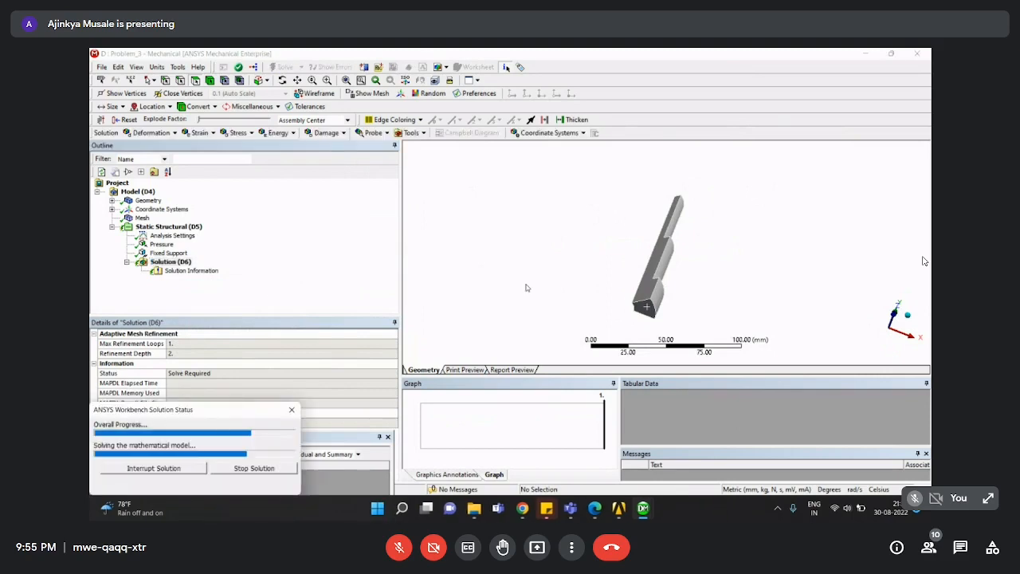
Add Equivalent (von-Mises) stress and Total Deformation results to the solution.
{"action": "right_click", "coordinate": [169, 262]}
{"action": "left_click", "coordinate": [269, 234]}
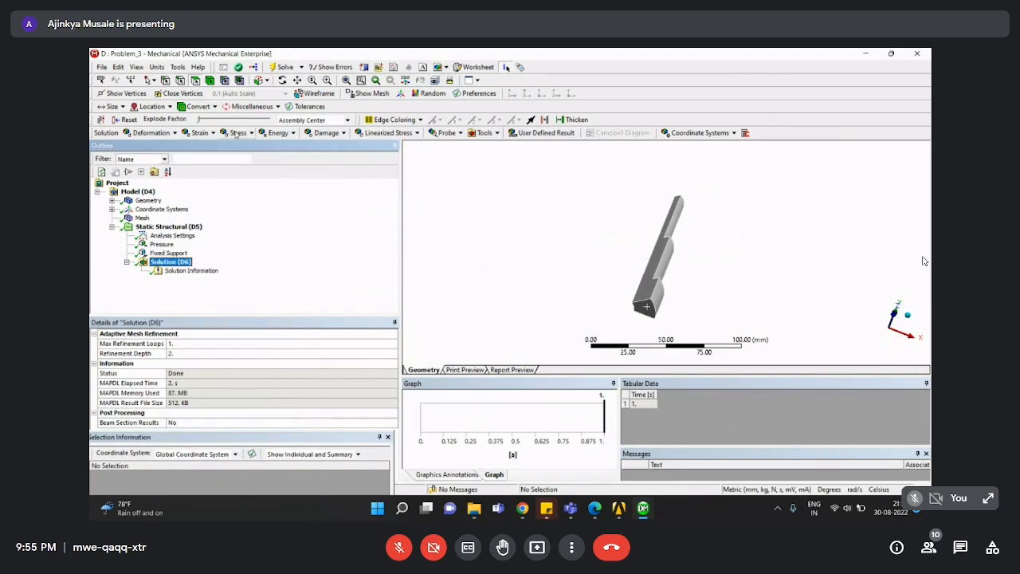
{"action": "left_click", "coordinate": [238, 133]}
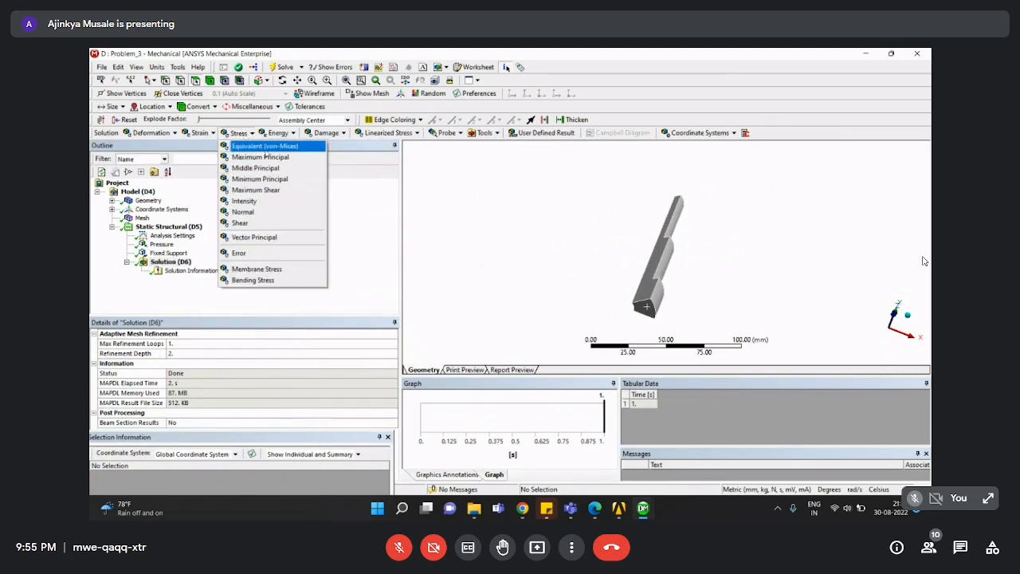
{"action": "left_click", "coordinate": [265, 145]}
{"action": "left_click", "coordinate": [162, 134]}
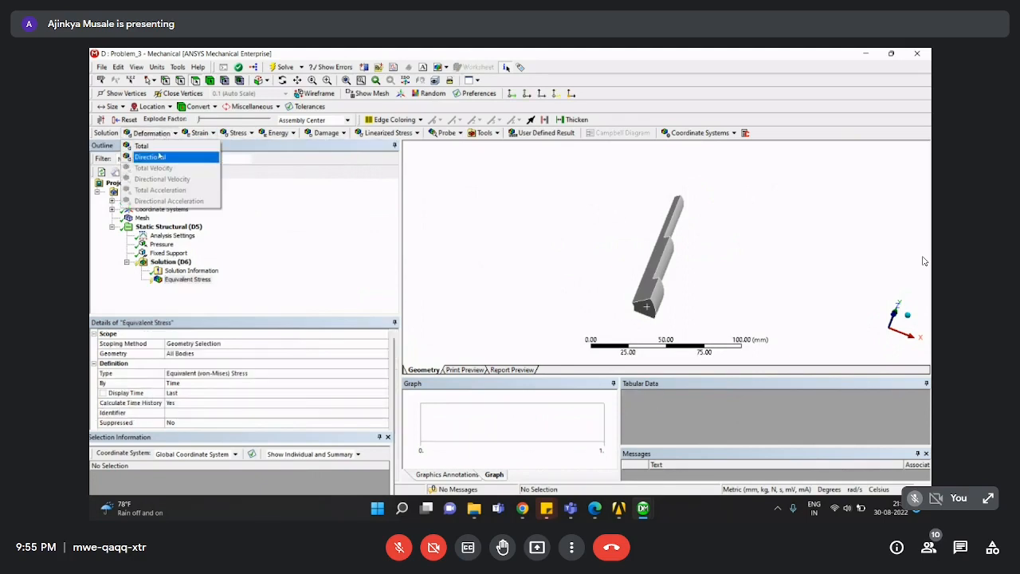
{"action": "left_click", "coordinate": [144, 146]}
Add a Directional Deformation result and set its orientation to the Y Axis.
{"action": "left_click", "coordinate": [151, 133]}
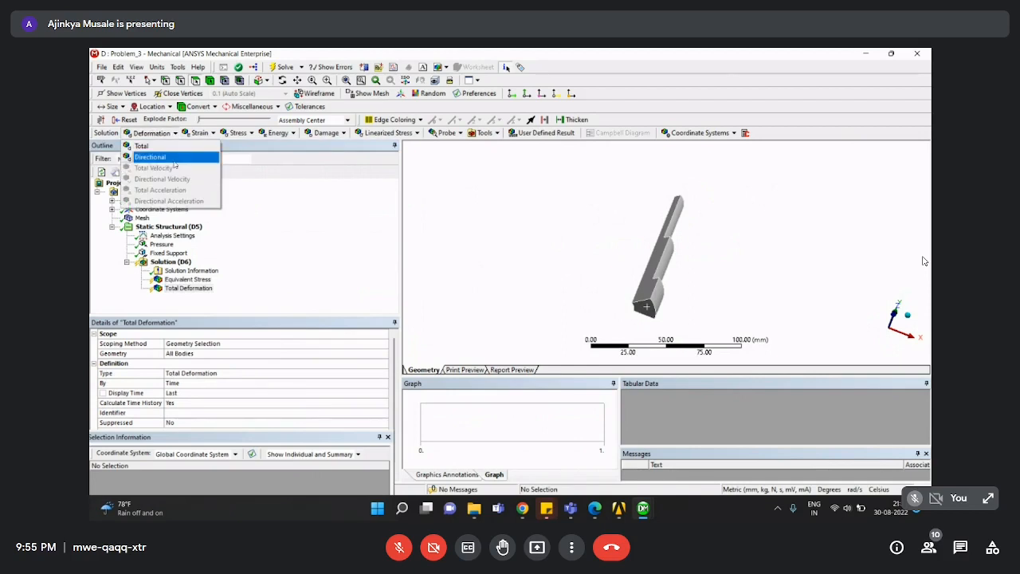
{"action": "left_click", "coordinate": [174, 157]}
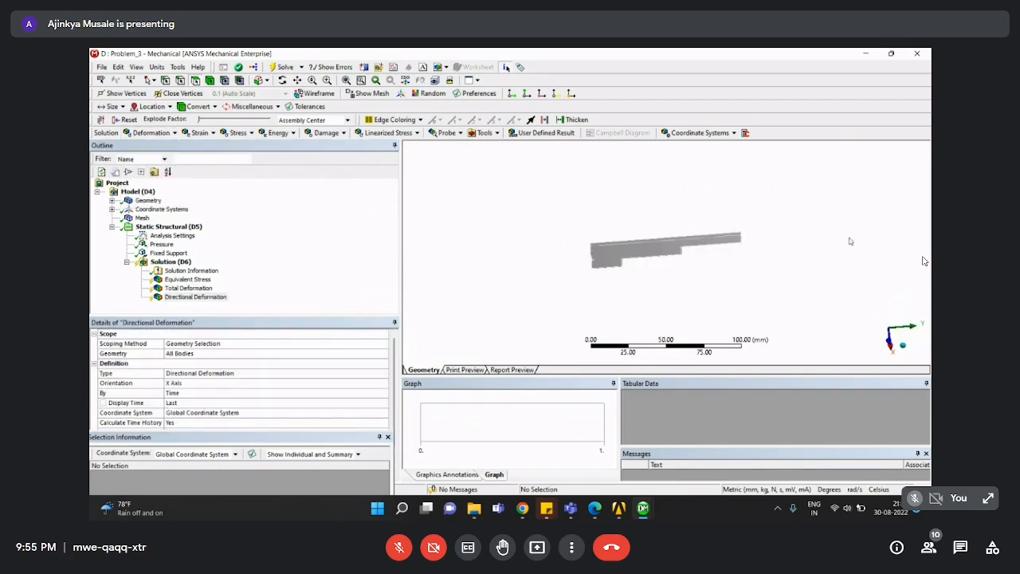
{"action": "left_click", "coordinate": [194, 386]}
{"action": "left_click", "coordinate": [384, 384]}
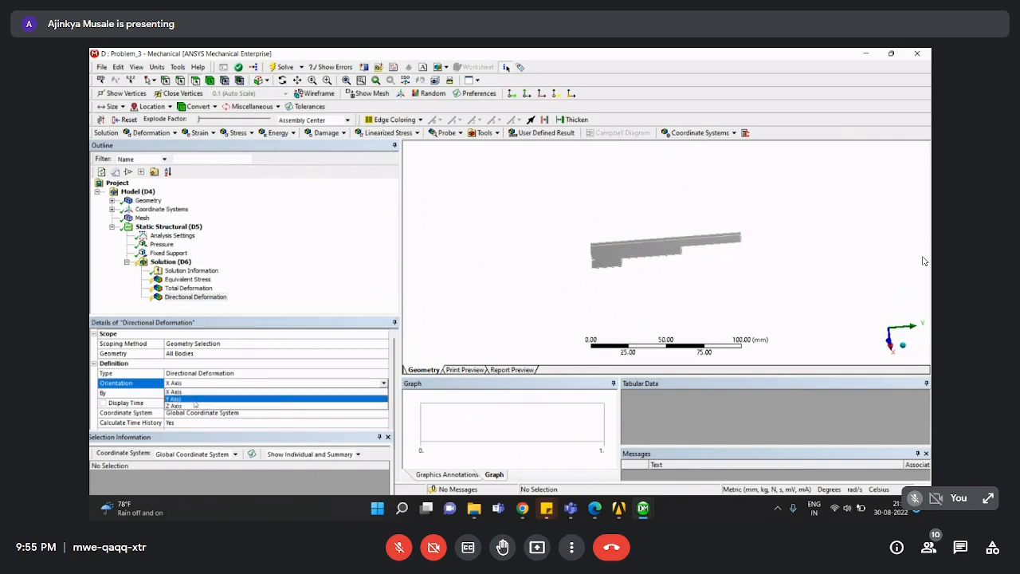
{"action": "left_click", "coordinate": [194, 400]}
Evaluate all the added results and bring up the shaft's total deformation plot.
{"action": "left_click", "coordinate": [205, 296]}
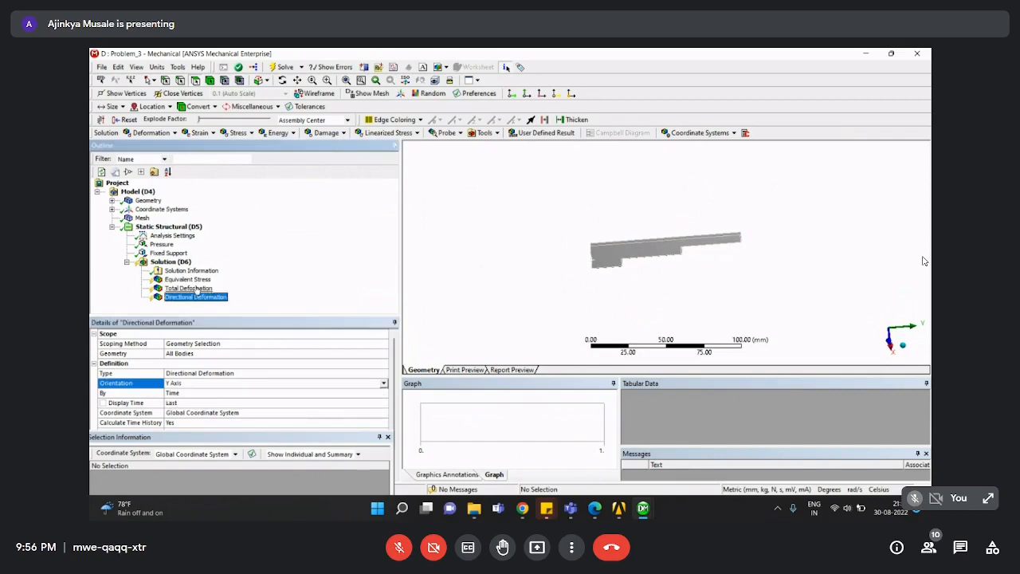
{"action": "right_click", "coordinate": [197, 288]}
{"action": "left_click", "coordinate": [222, 309]}
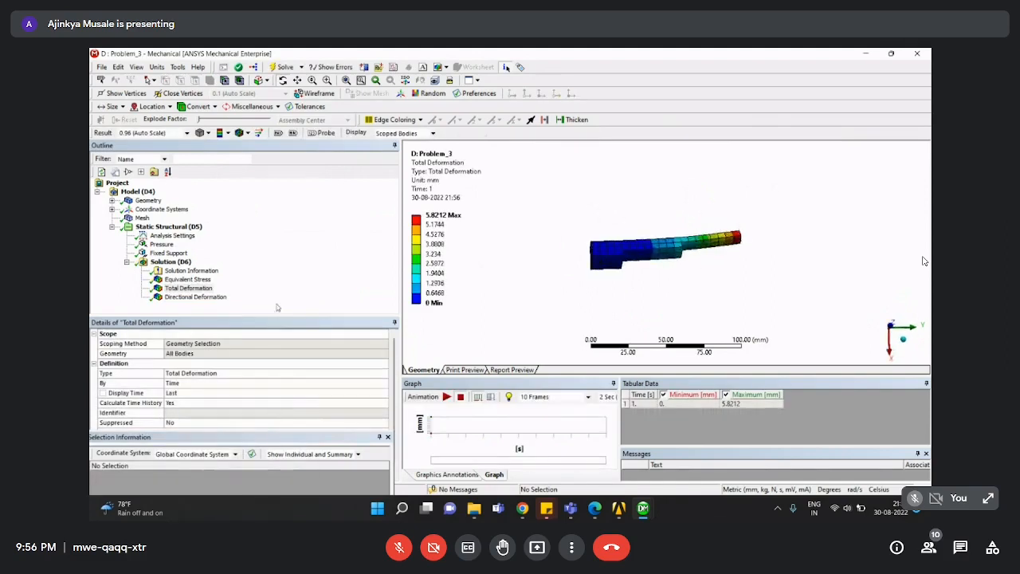
{"action": "scroll", "coordinate": [661, 253], "scroll_direction": "up", "scroll_amount": 4}
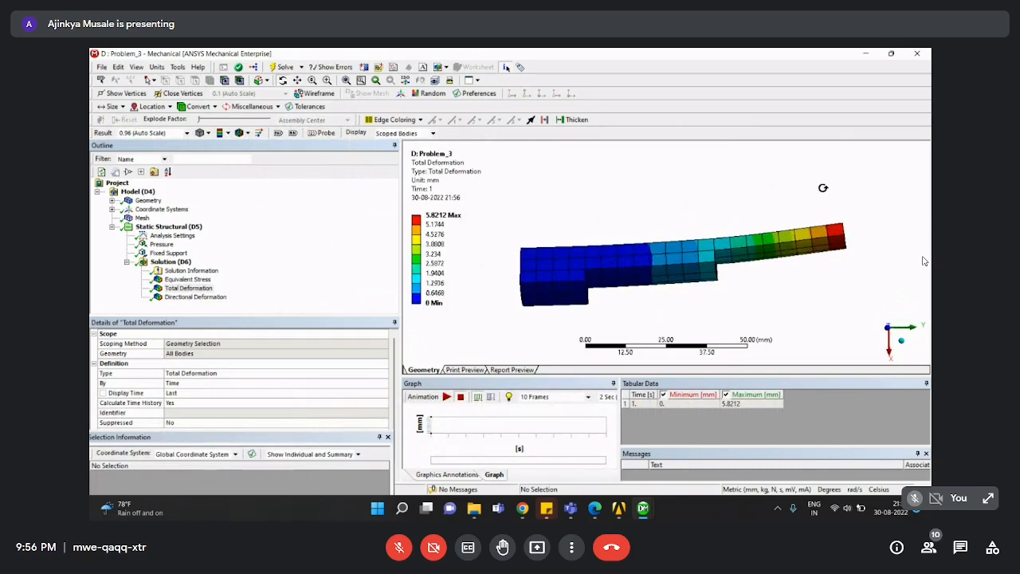
Display the equivalent stress plot and turn on its maximum and minimum labels.
{"action": "left_click", "coordinate": [188, 279]}
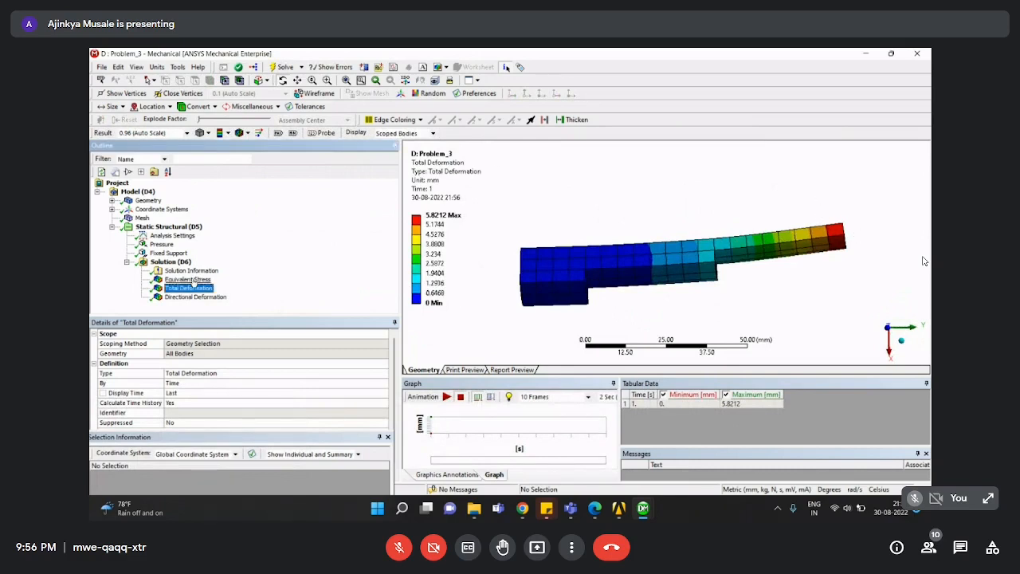
{"action": "middle_click_drag", "start_coordinate": [637, 271], "coordinate": [738, 297]}
{"action": "left_click", "coordinate": [278, 132]}
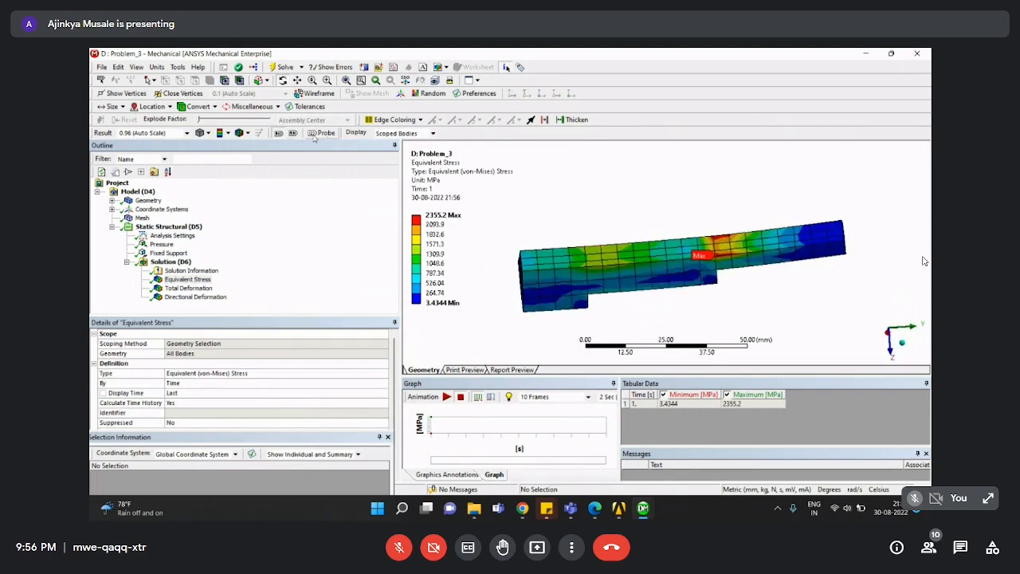
{"action": "left_click", "coordinate": [292, 132]}
{"action": "middle_click_drag", "start_coordinate": [672, 261], "coordinate": [612, 239]}
Examine the Y-axis directional deformation around the shaft and compare it with the total deformation plot.
{"action": "left_click", "coordinate": [211, 300]}
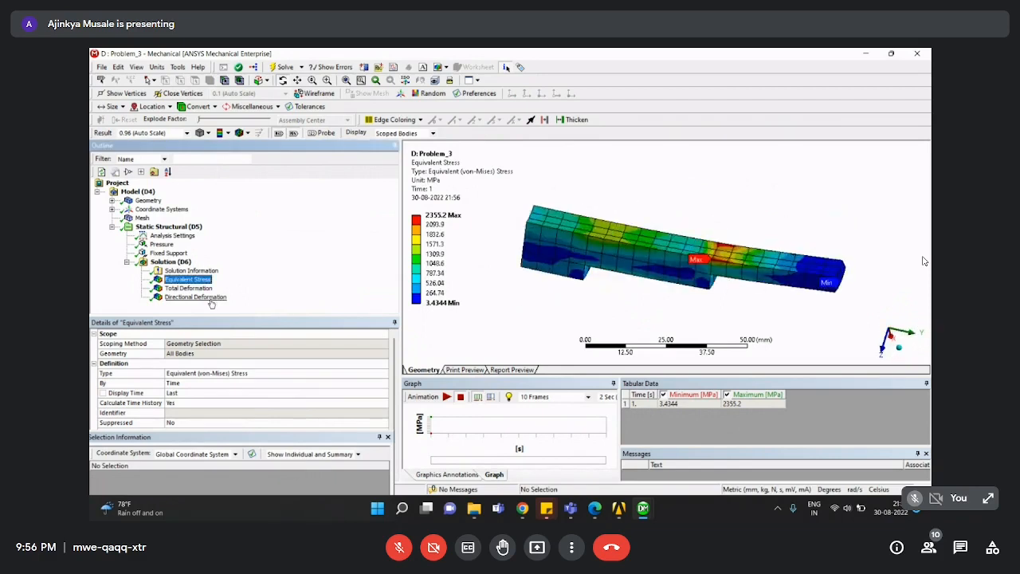
{"action": "left_click", "coordinate": [210, 300]}
{"action": "scroll", "coordinate": [610, 288], "scroll_direction": "down", "scroll_amount": 3}
{"action": "middle_click_drag", "start_coordinate": [610, 289], "coordinate": [680, 243]}
{"action": "middle_click_drag", "start_coordinate": [616, 255], "coordinate": [558, 230]}
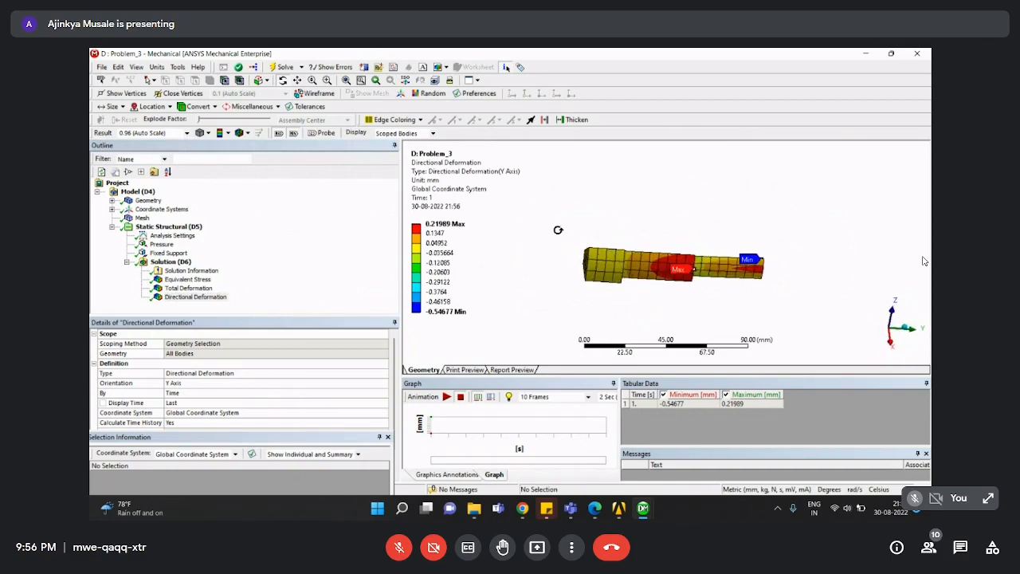
{"action": "scroll", "coordinate": [557, 231], "scroll_direction": "up", "scroll_amount": 4}
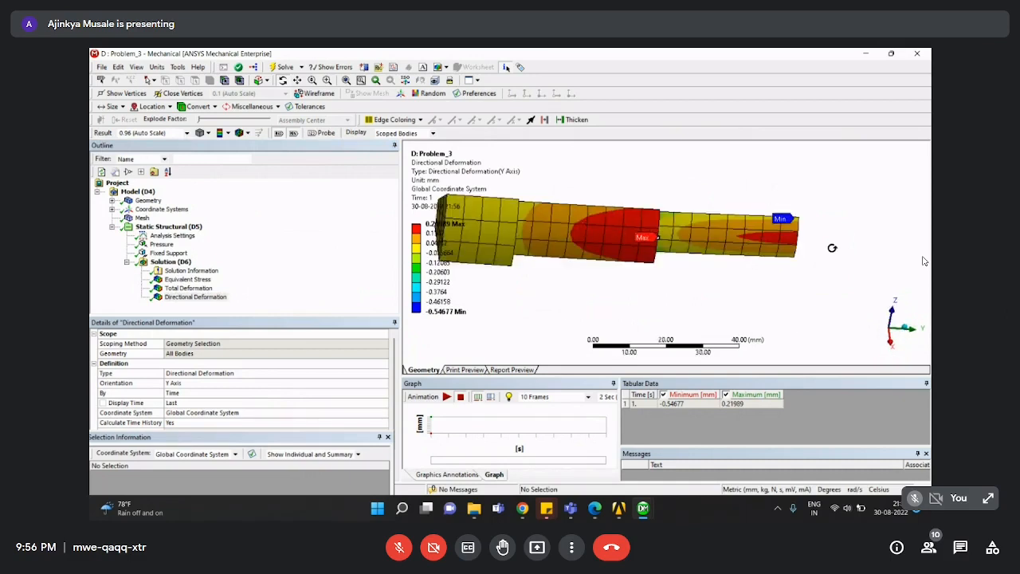
{"action": "scroll", "coordinate": [831, 248], "scroll_direction": "down", "scroll_amount": 3}
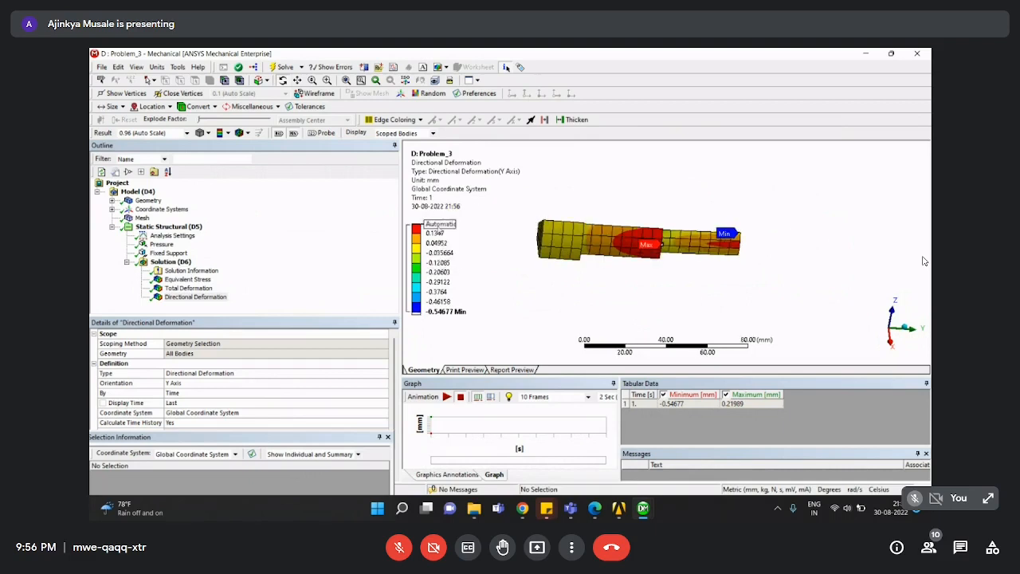
{"action": "left_click", "coordinate": [196, 297]}
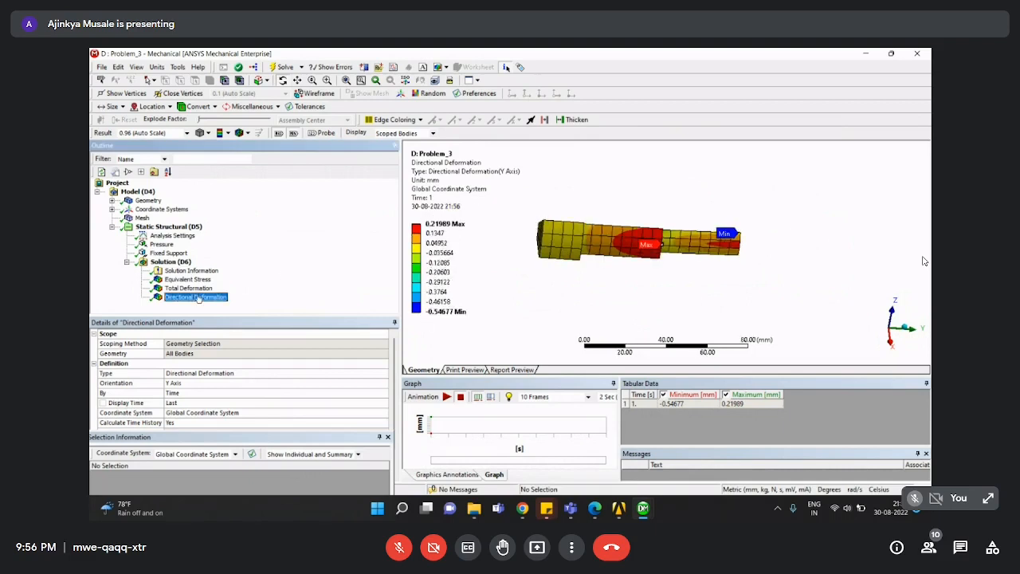
{"action": "left_click", "coordinate": [199, 288]}
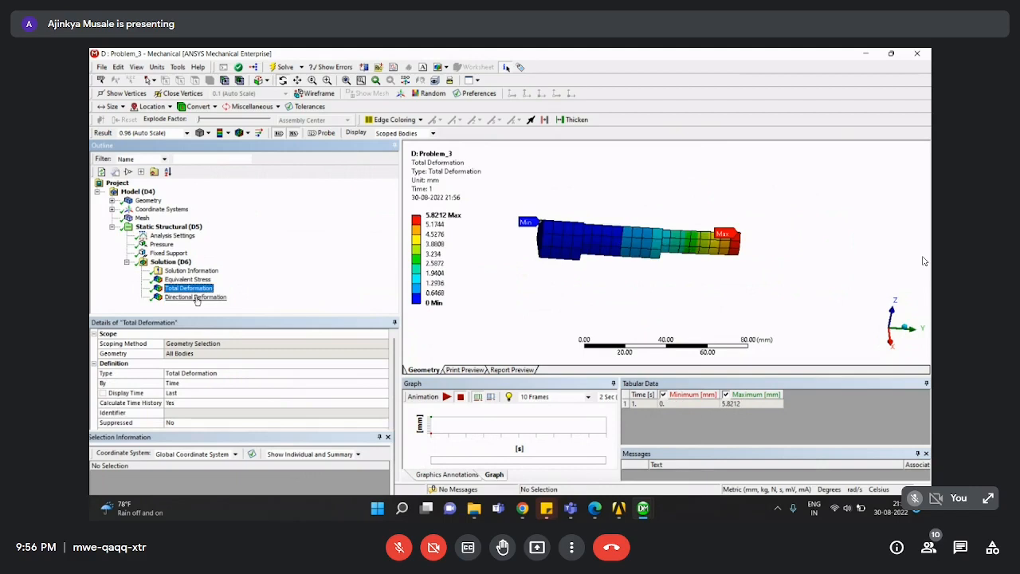
{"action": "left_click", "coordinate": [196, 296]}
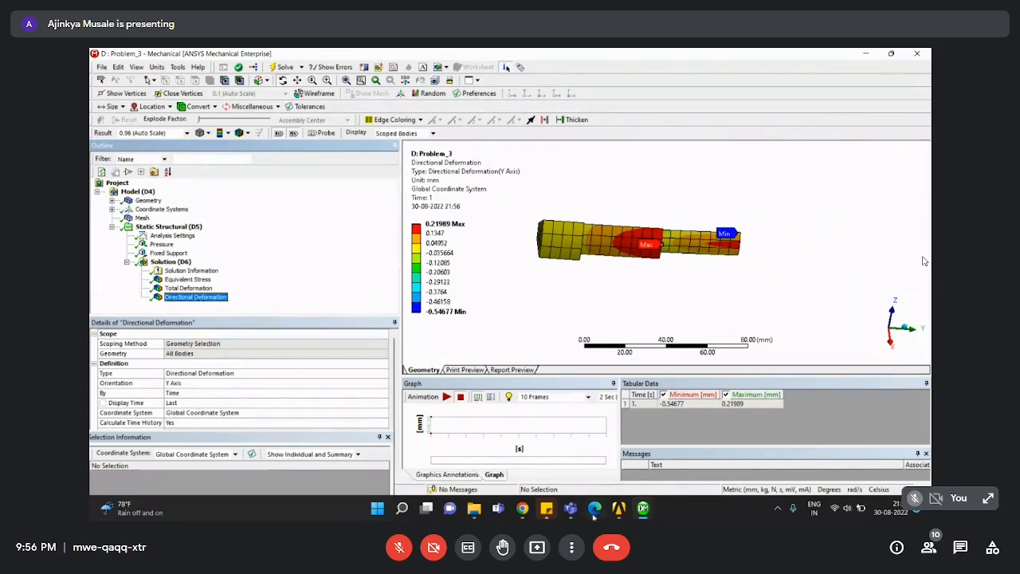
Switch to Assignment 3.pdf to review Problem Statements 3 and 4, and return to the Google Meet call.
{"action": "key", "text": "alt+Tab"}
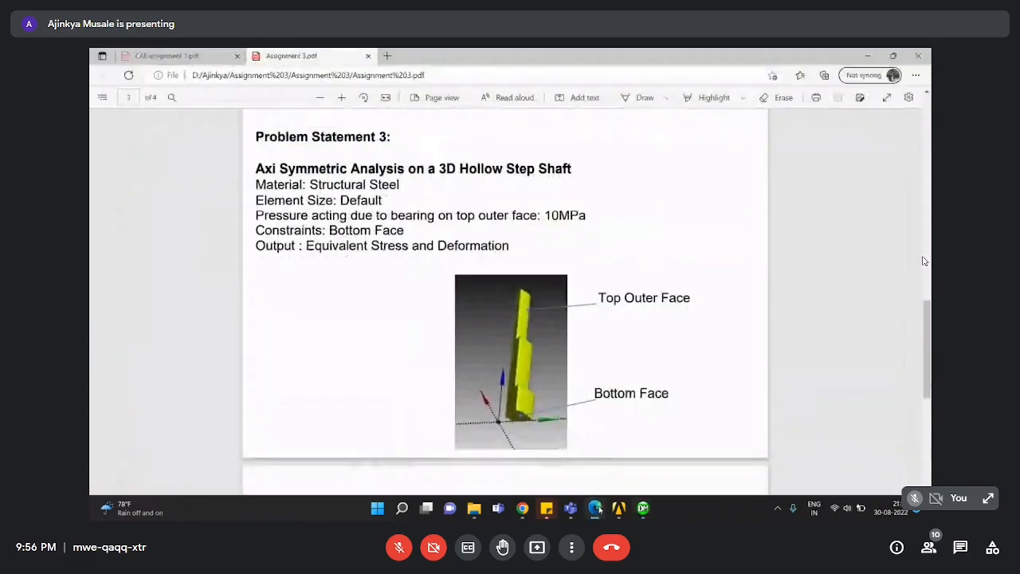
{"action": "scroll", "coordinate": [474, 315], "scroll_direction": "down", "scroll_amount": 10}
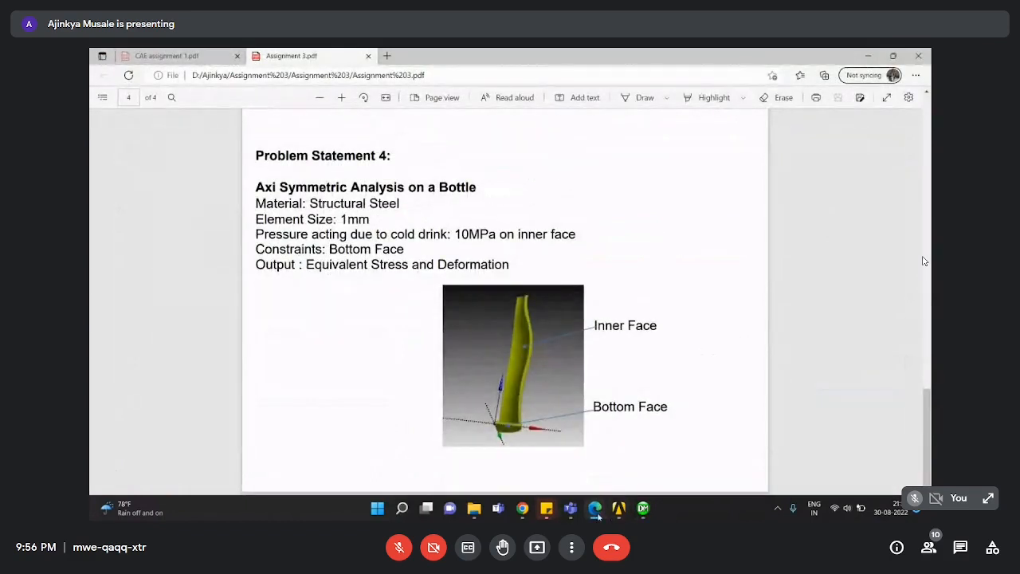
{"action": "mouse_move", "coordinate": [523, 510]}
{"action": "left_click", "coordinate": [454, 446]}
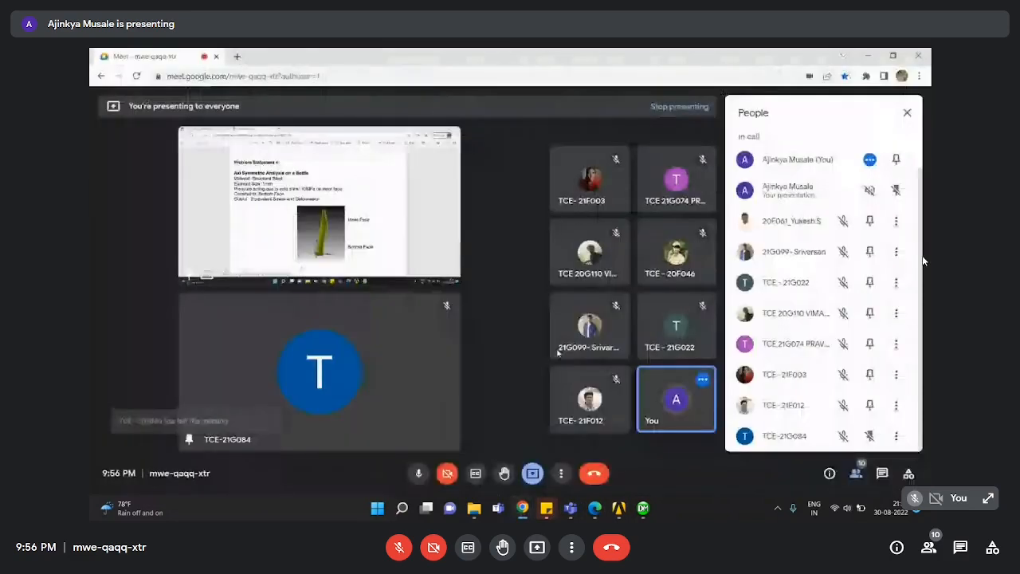